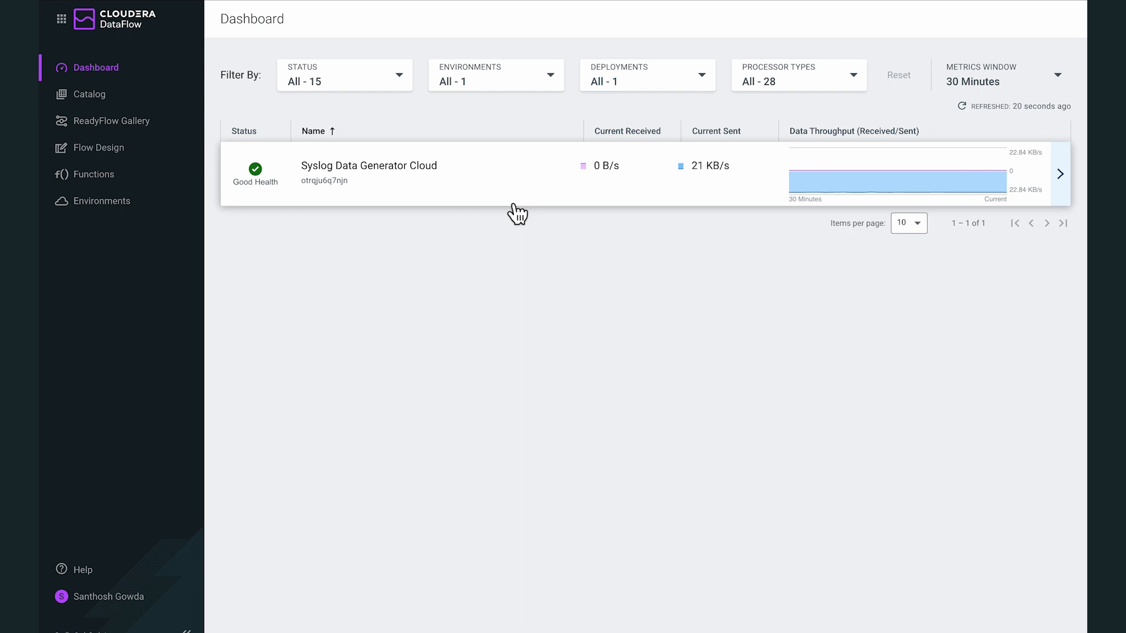
# - Review the deployment information of the Syslog Data Generator Cloud flow, then close its details
pyautogui.click(514, 203)
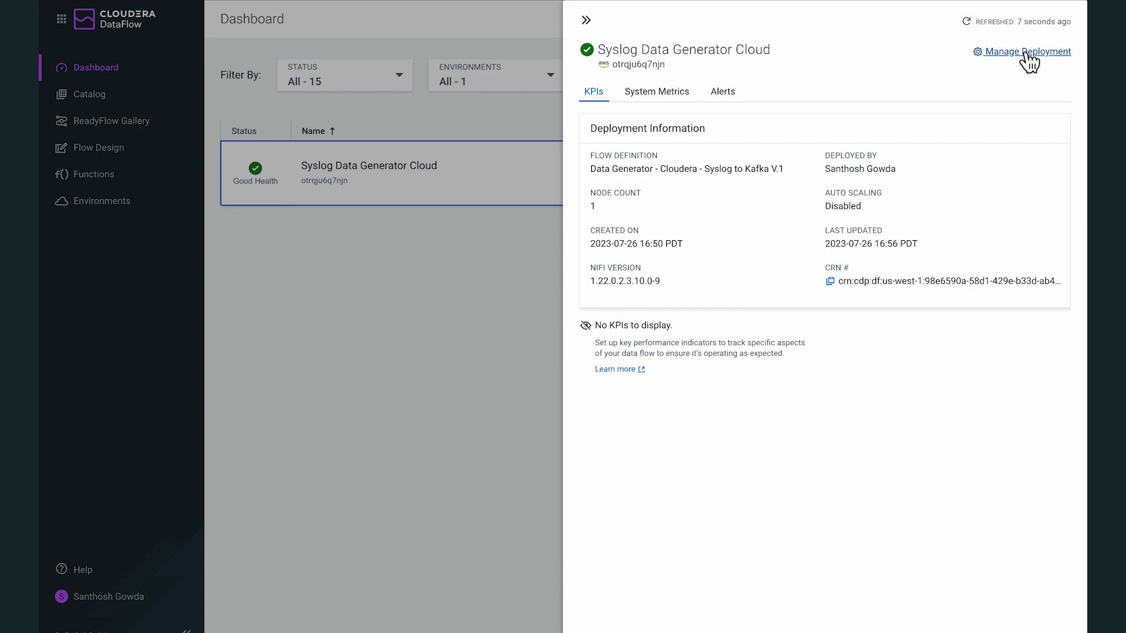
pyautogui.click(444, 265)
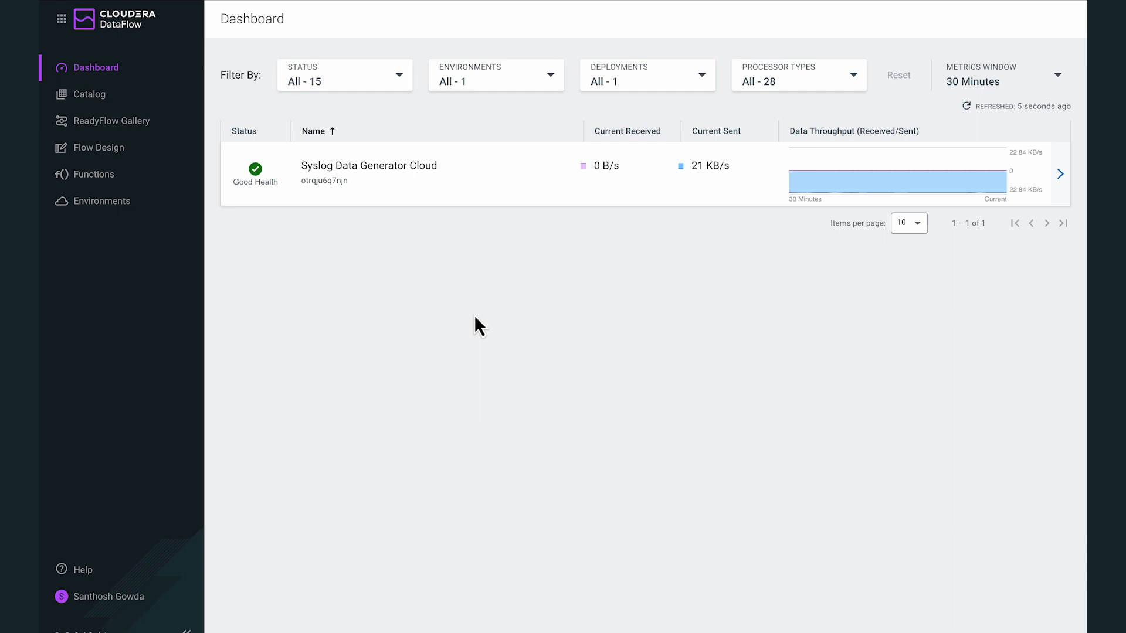
# - View the Flow Design page, then browse the available flow templates in the ReadyFlow Gallery
pyautogui.click(99, 158)
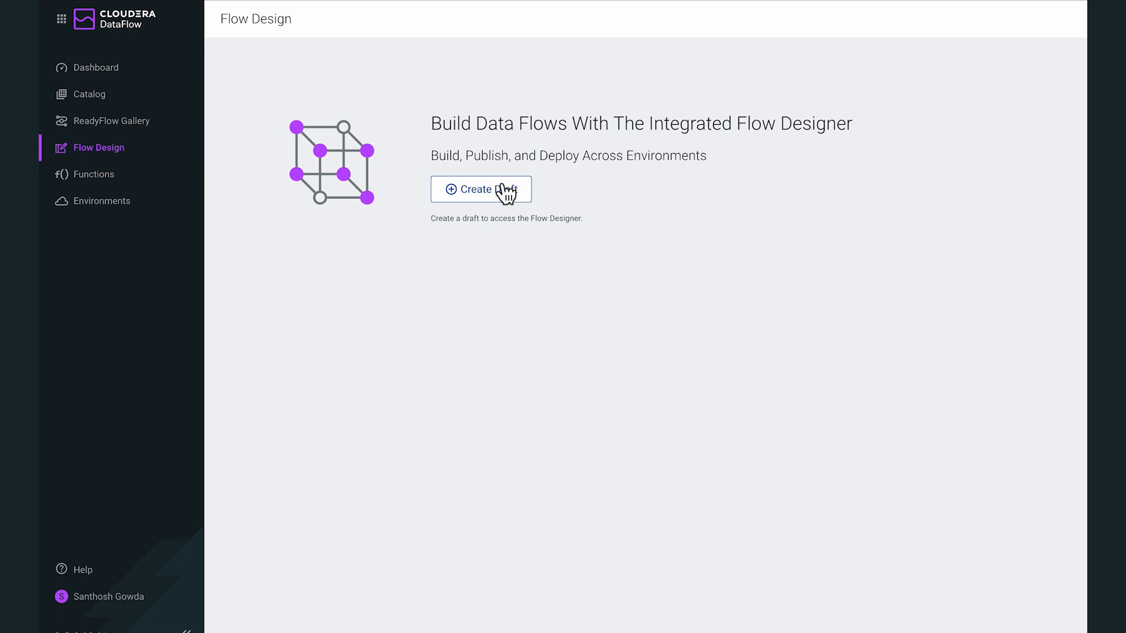
pyautogui.click(120, 126)
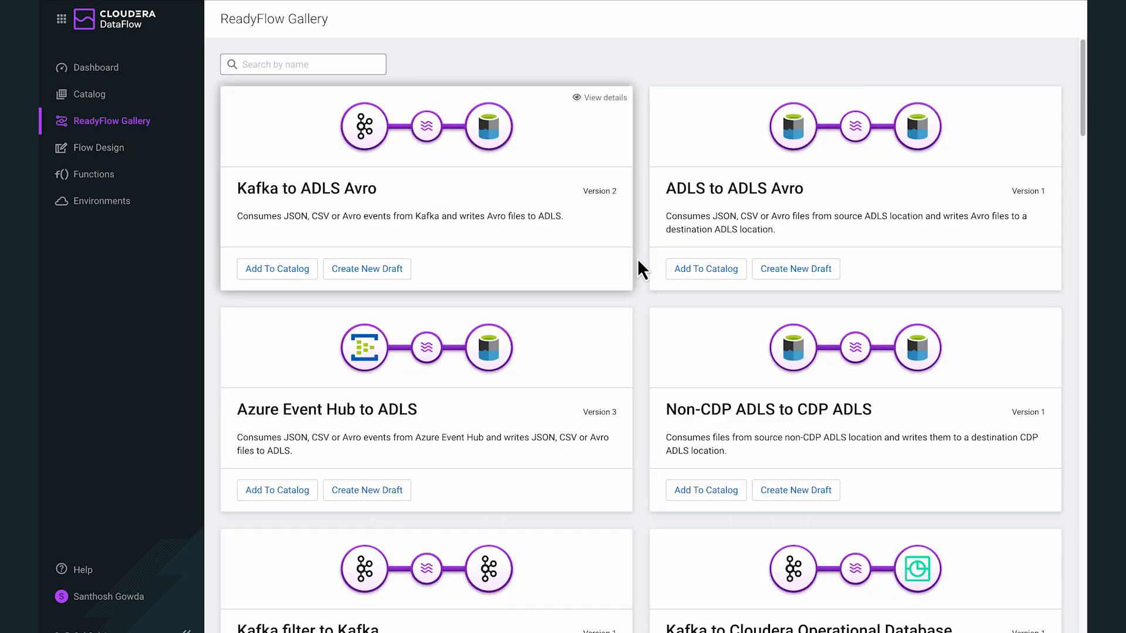
pyautogui.scroll(-1, 644, 266)
pyautogui.scroll(-8, 643, 266)
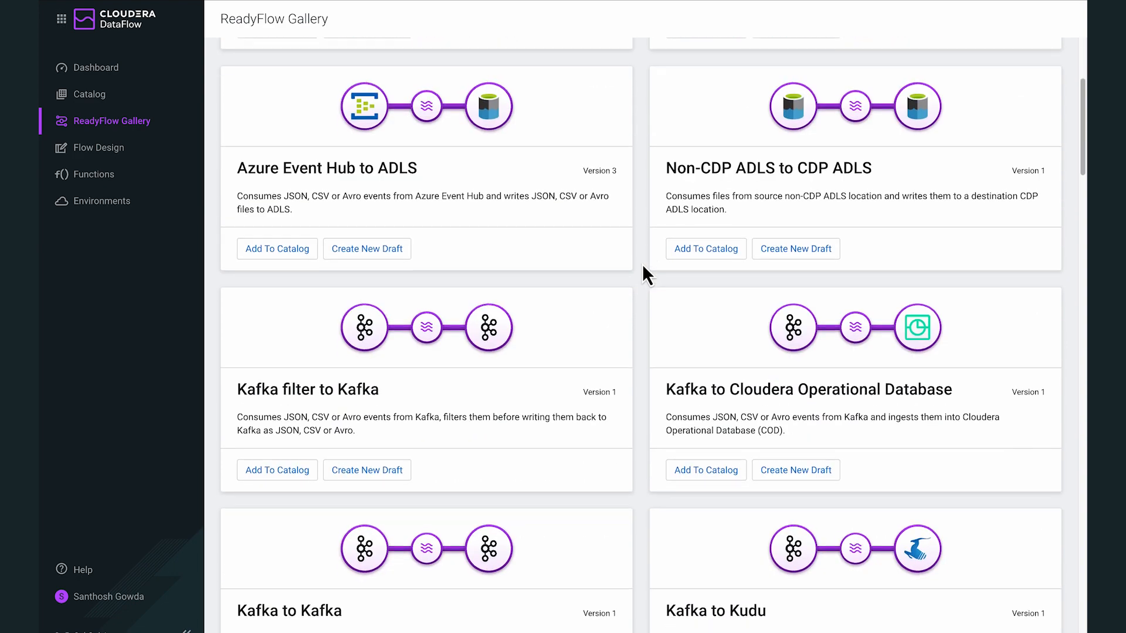
pyautogui.scroll(-6, 644, 267)
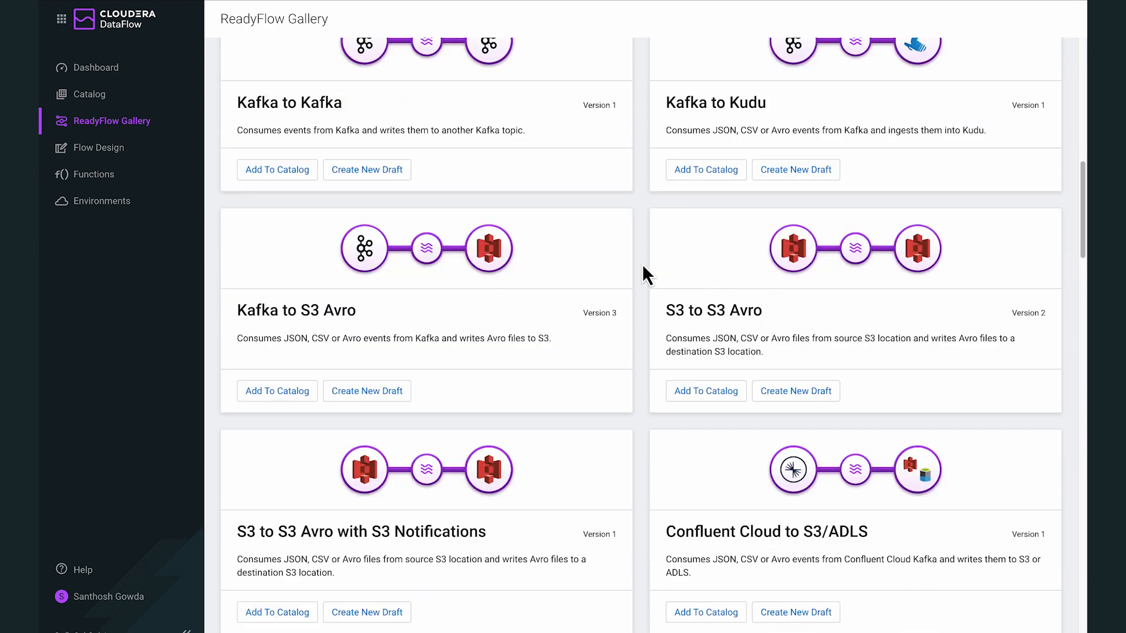
pyautogui.scroll(-2, 644, 267)
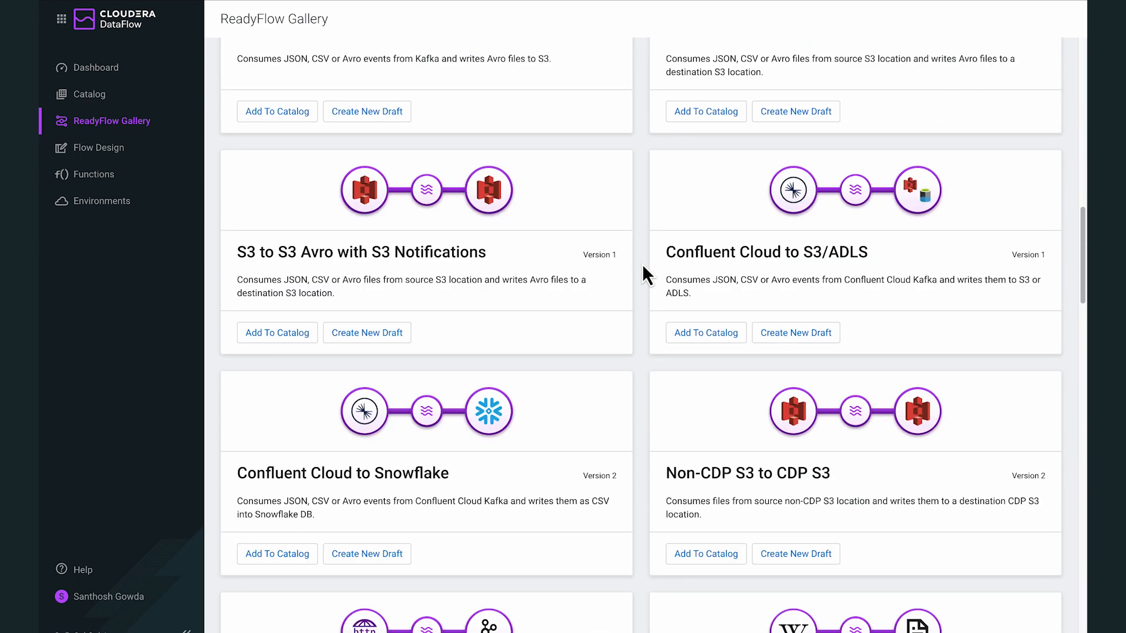
pyautogui.scroll(-7, 644, 267)
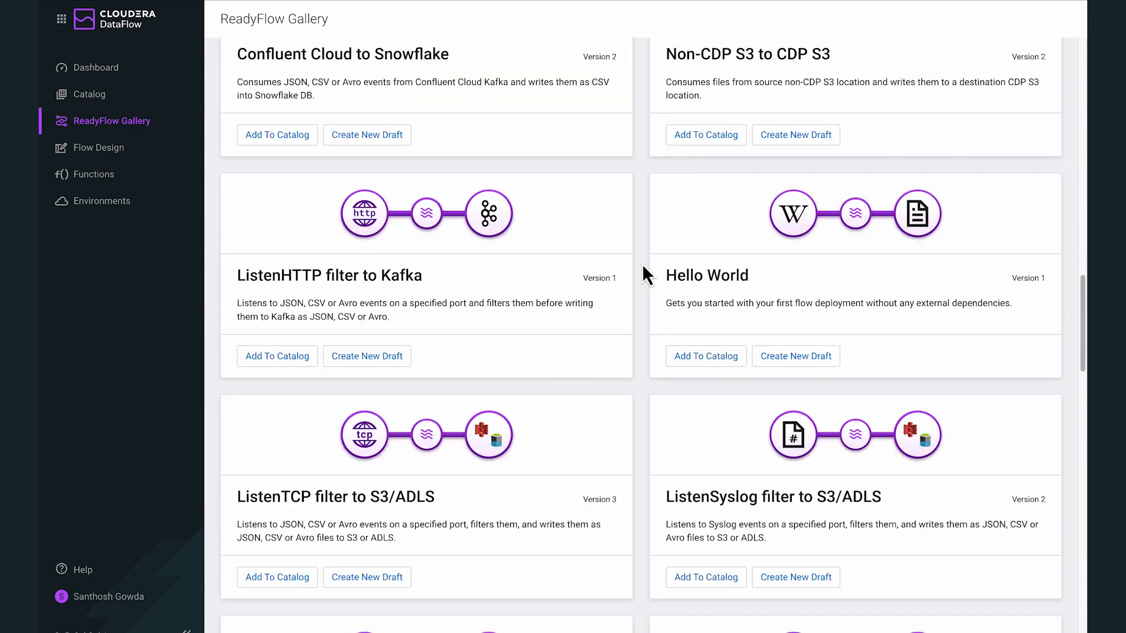
pyautogui.scroll(-15, 643, 271)
pyautogui.scroll(17, 643, 271)
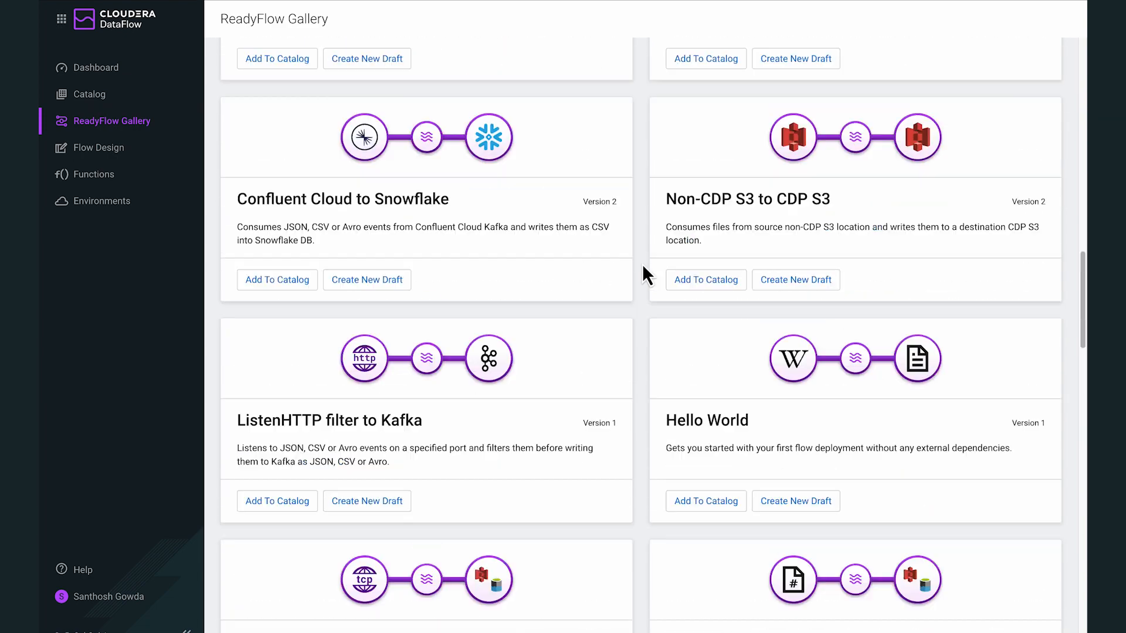
pyautogui.scroll(10, 642, 263)
# - Search the ReadyFlow Gallery for Kafka and look through the matching templates
pyautogui.click(334, 65)
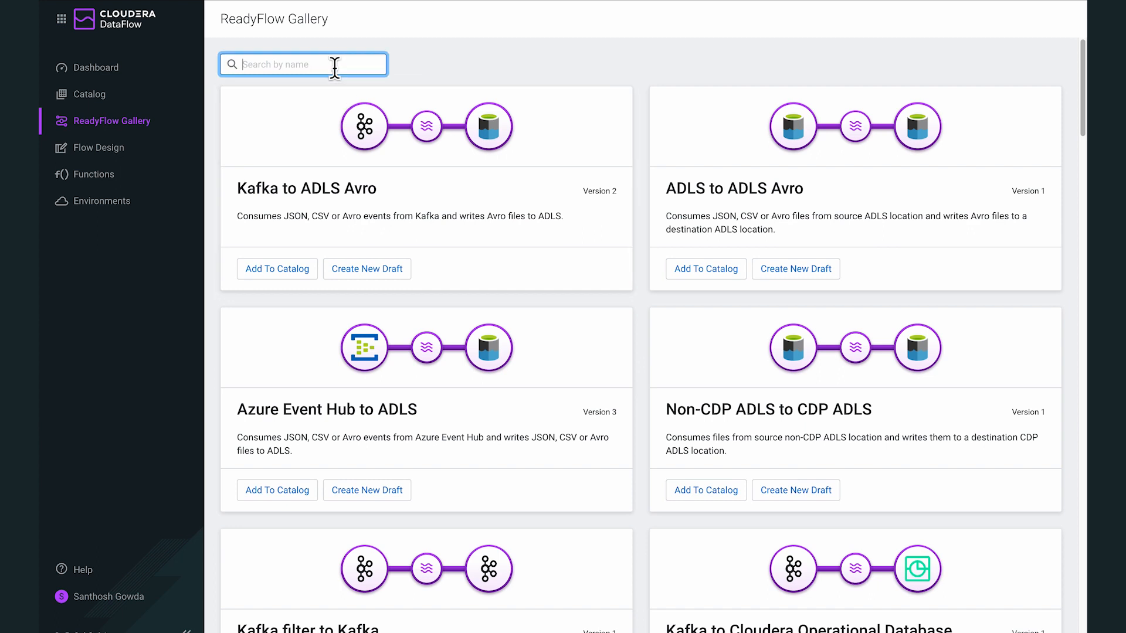
pyautogui.write('Kafka')
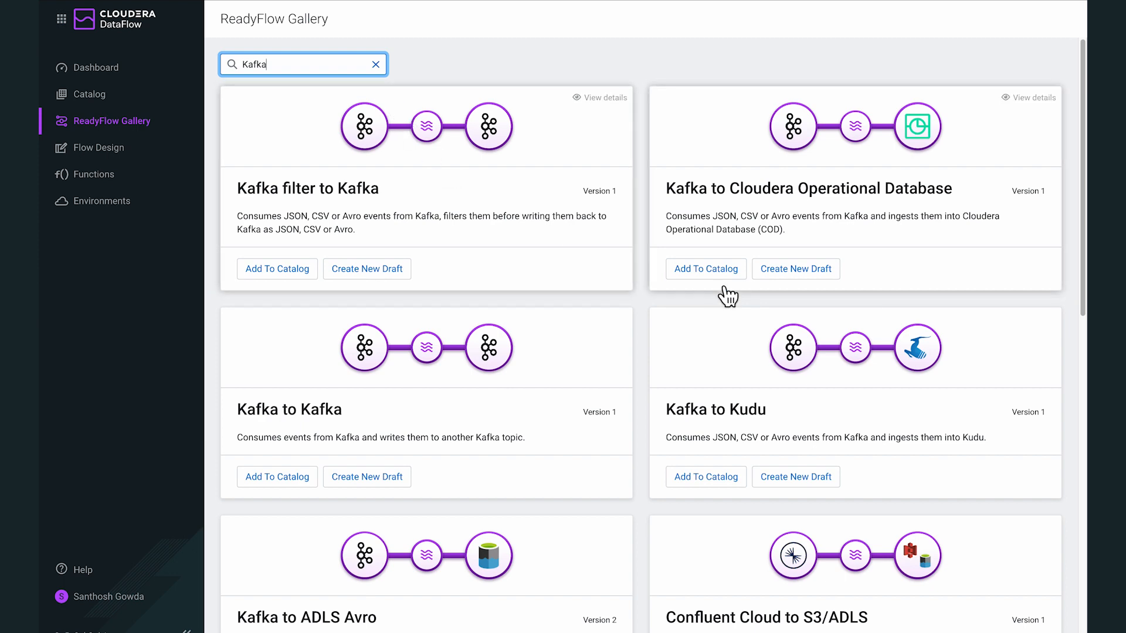
pyautogui.scroll(-3, 467, 248)
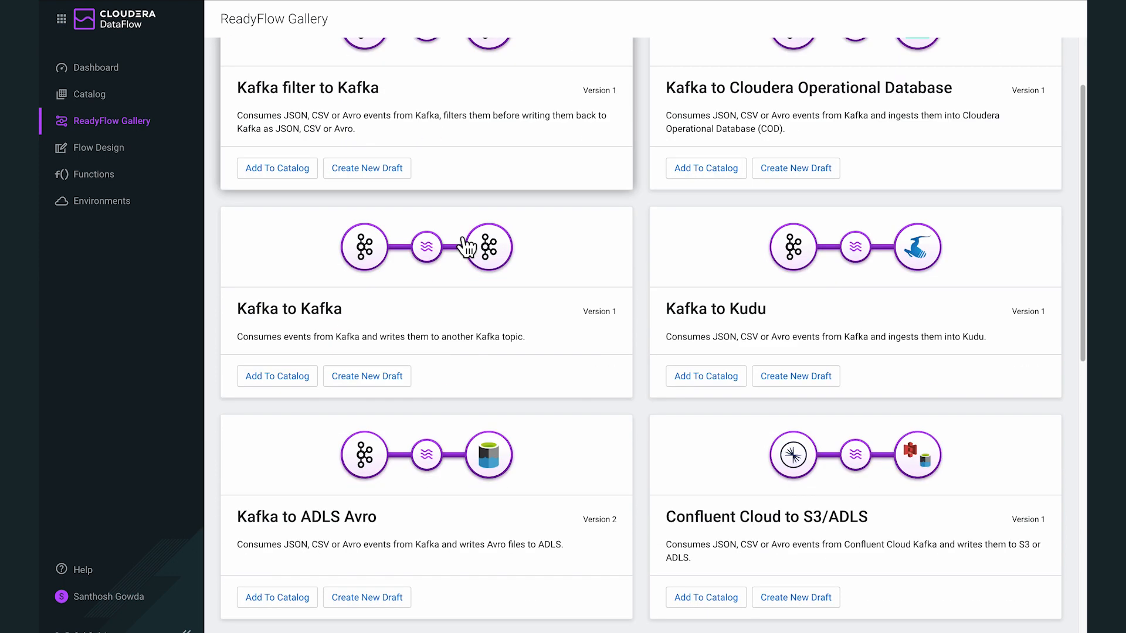
pyautogui.scroll(3, 463, 241)
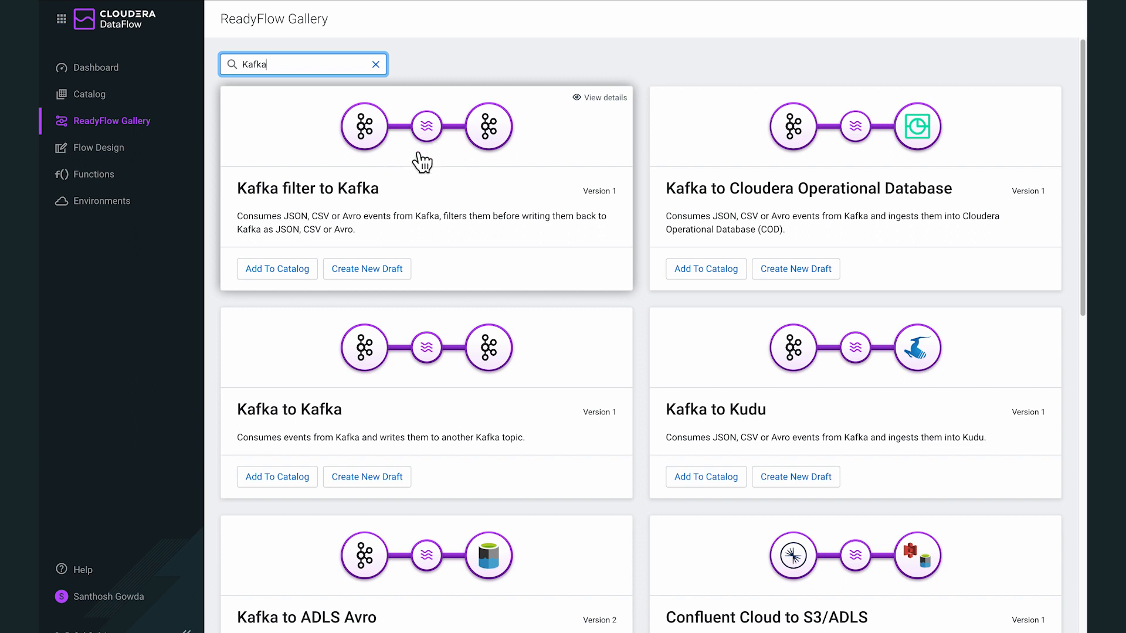
# - Create a new draft from the Kafka filter to Kafka template in workspace otrqju6q7njn, keeping the draft name Kafka filter to Kafka
pyautogui.click(367, 269)
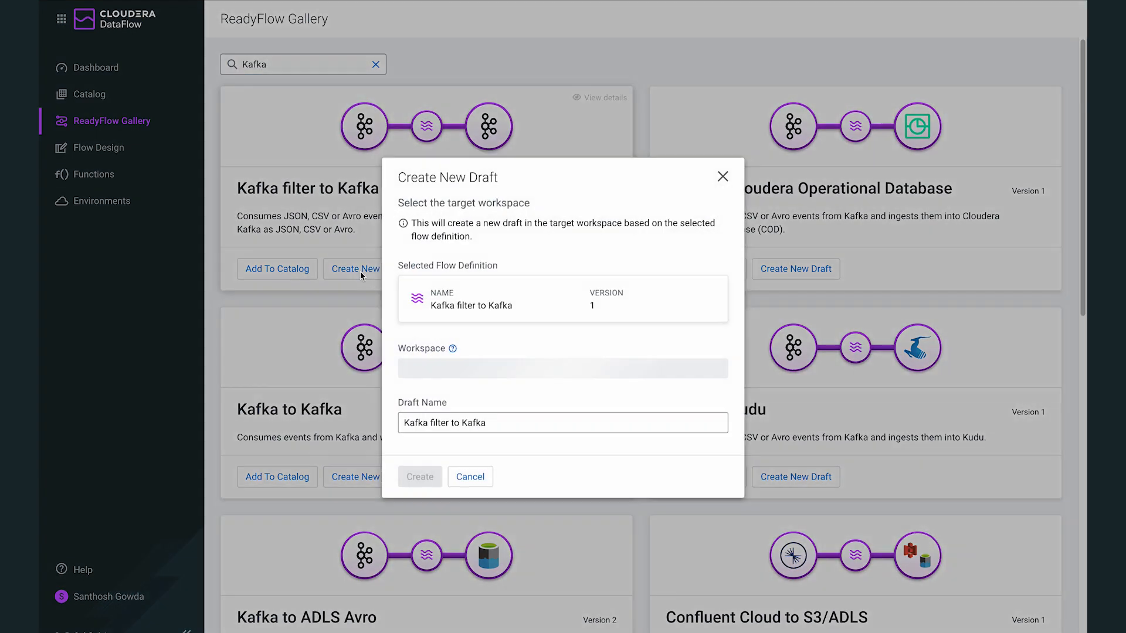
pyautogui.click(495, 380)
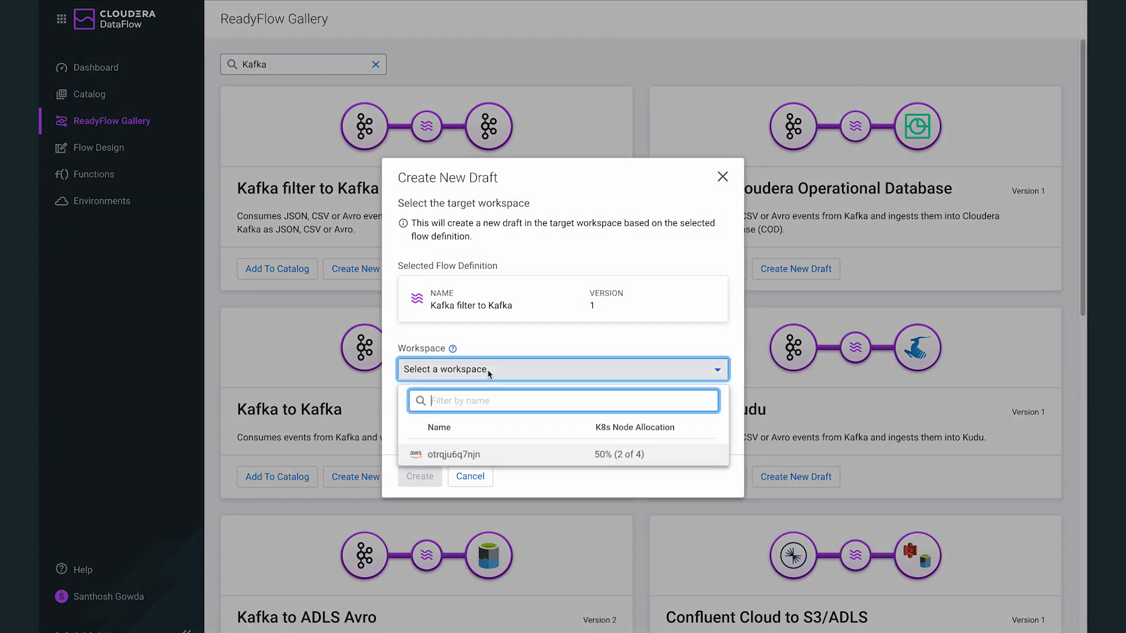
pyautogui.click(491, 457)
pyautogui.click(453, 423)
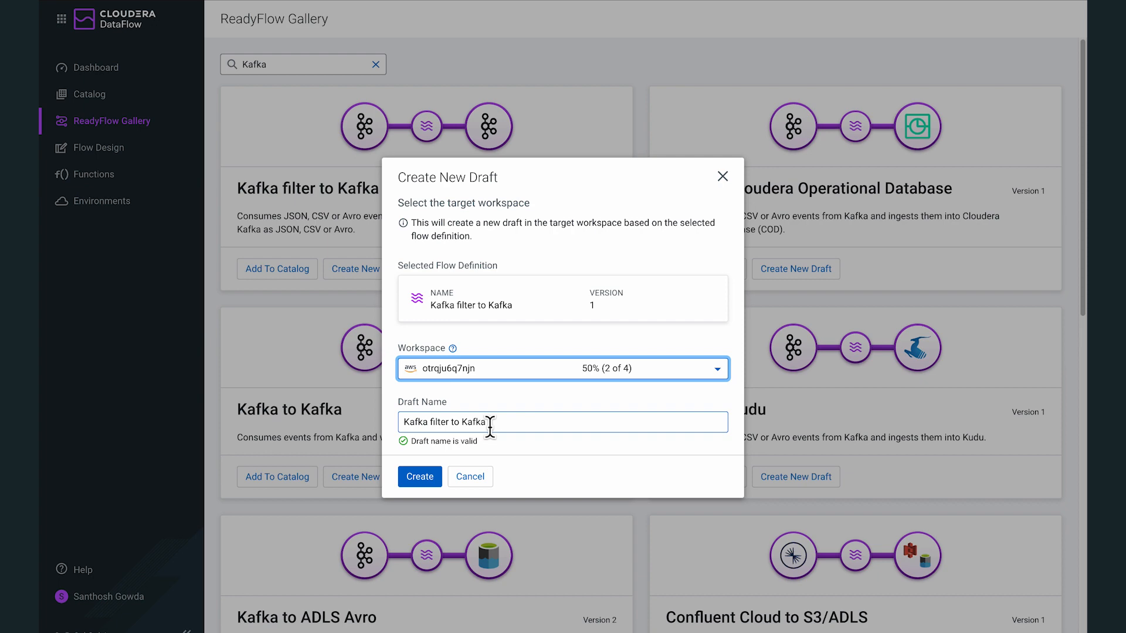
pyautogui.click(422, 480)
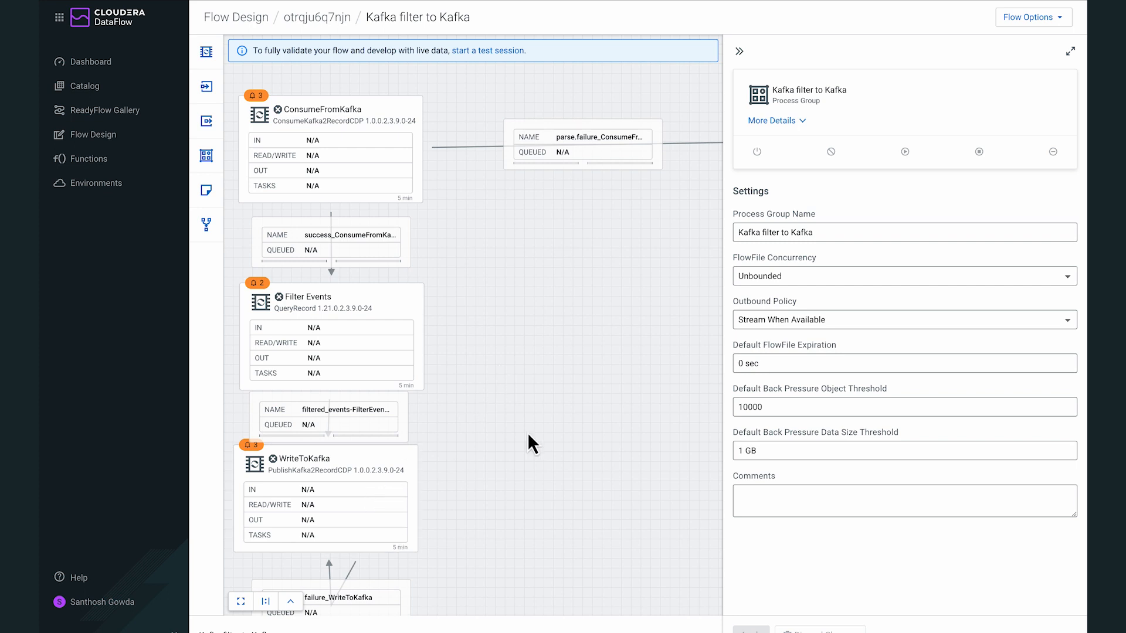
# - Collapse the process group's settings and shift the WriteToKafka processor slightly down, beneath Filter Events
pyautogui.click(739, 52)
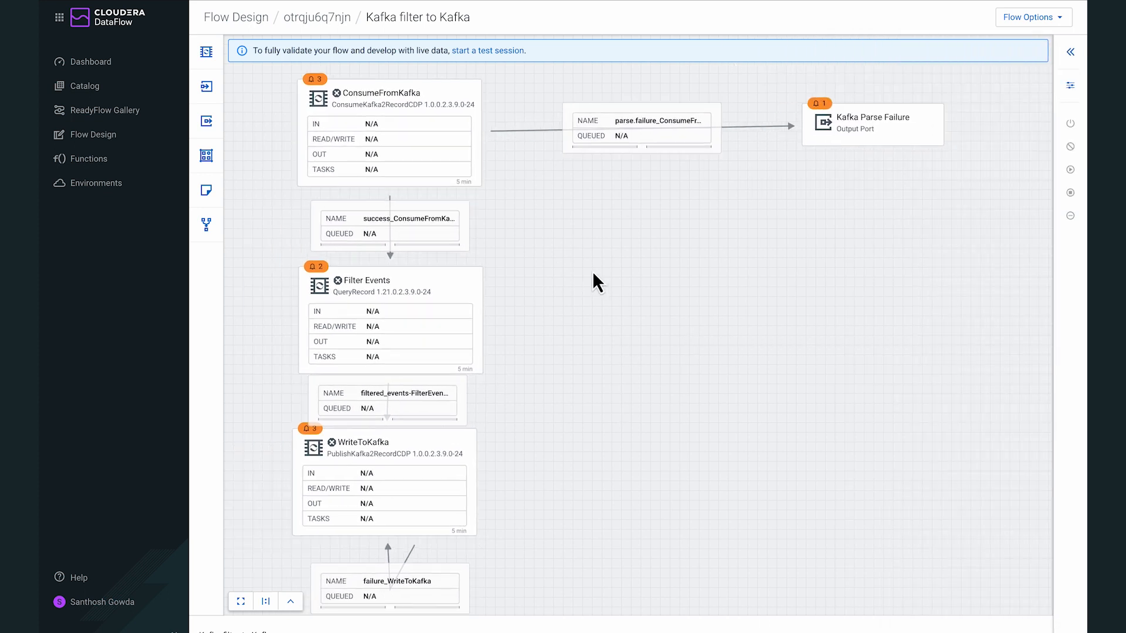
pyautogui.click(394, 511)
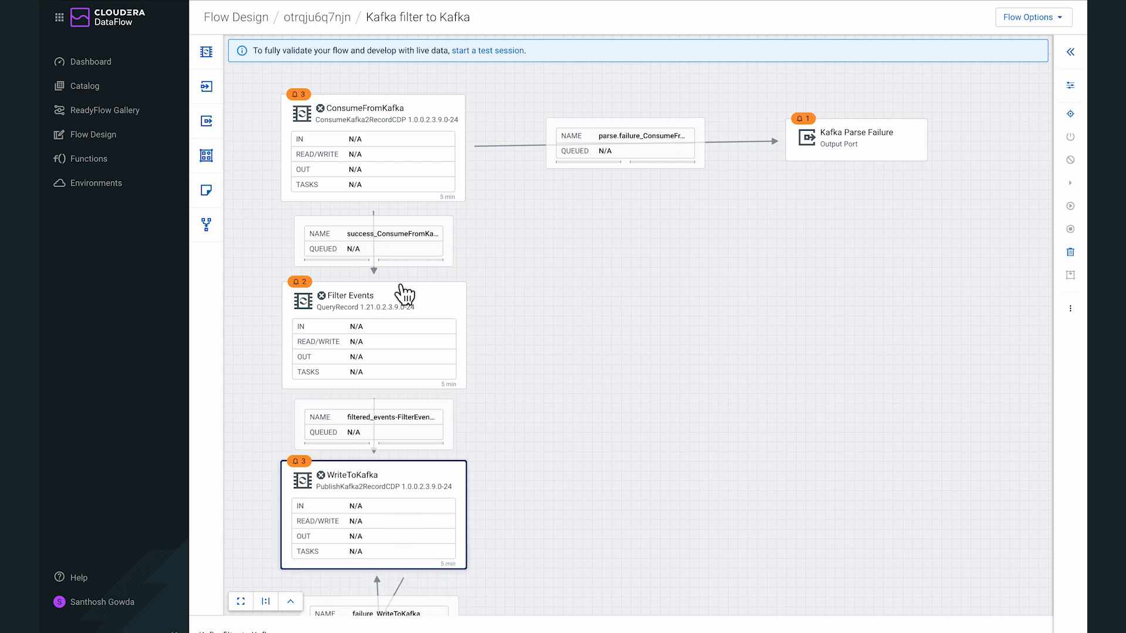
pyautogui.moveTo(655, 217); pyautogui.dragTo(674, 237)
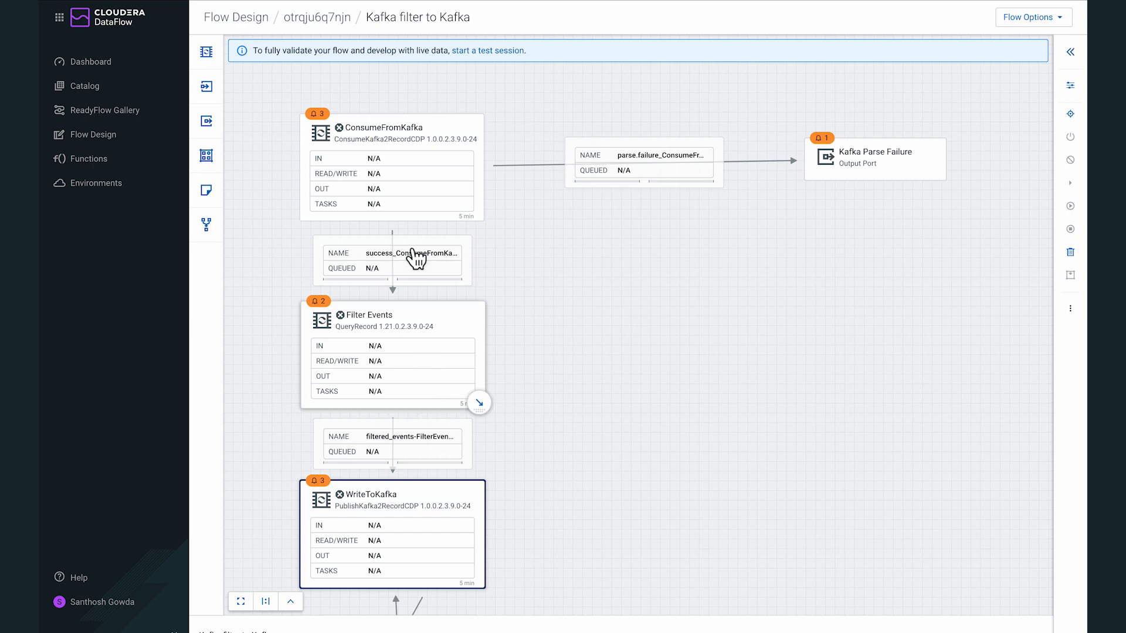
# - Examine the flow's processors one by one: ConsumeFromKafka, Filter Events and WriteToKafka
pyautogui.click(402, 183)
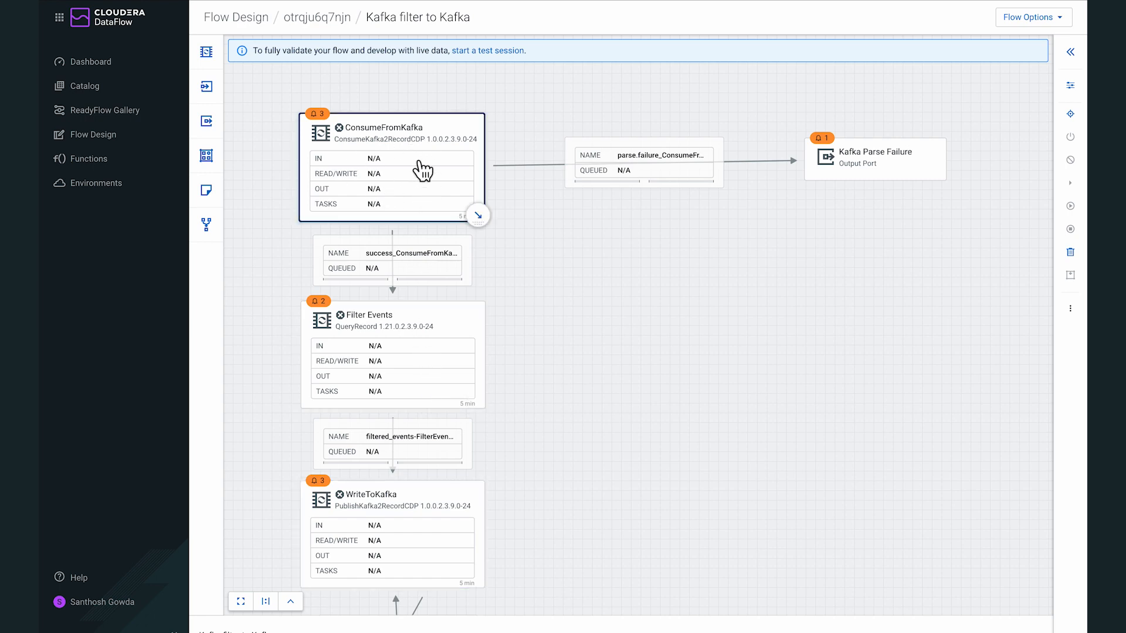
pyautogui.click(395, 363)
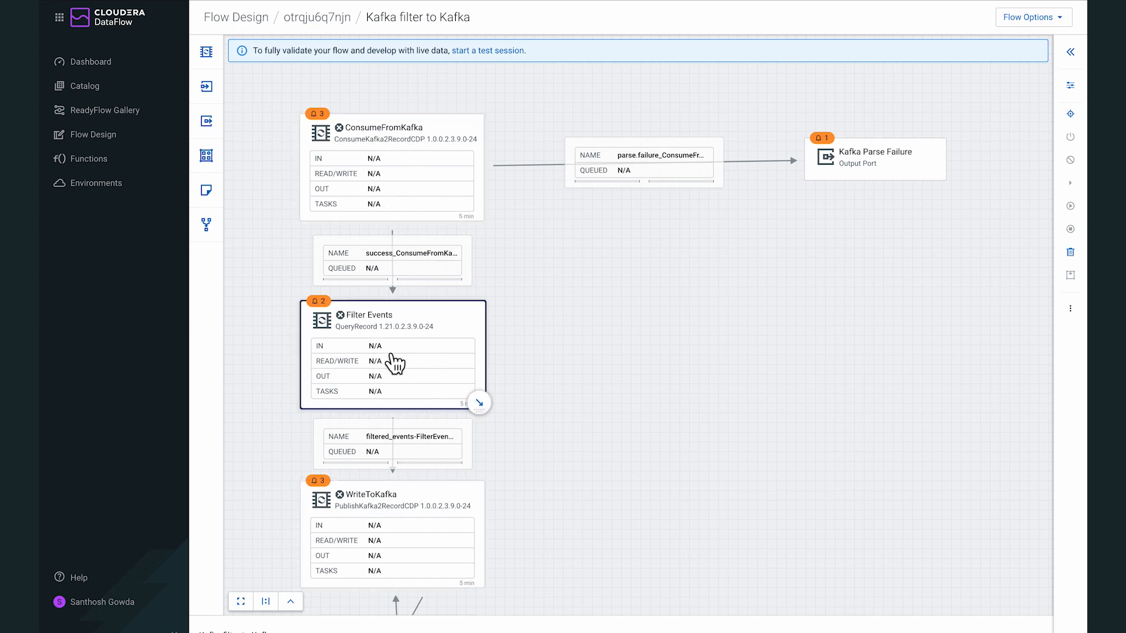
pyautogui.click(403, 539)
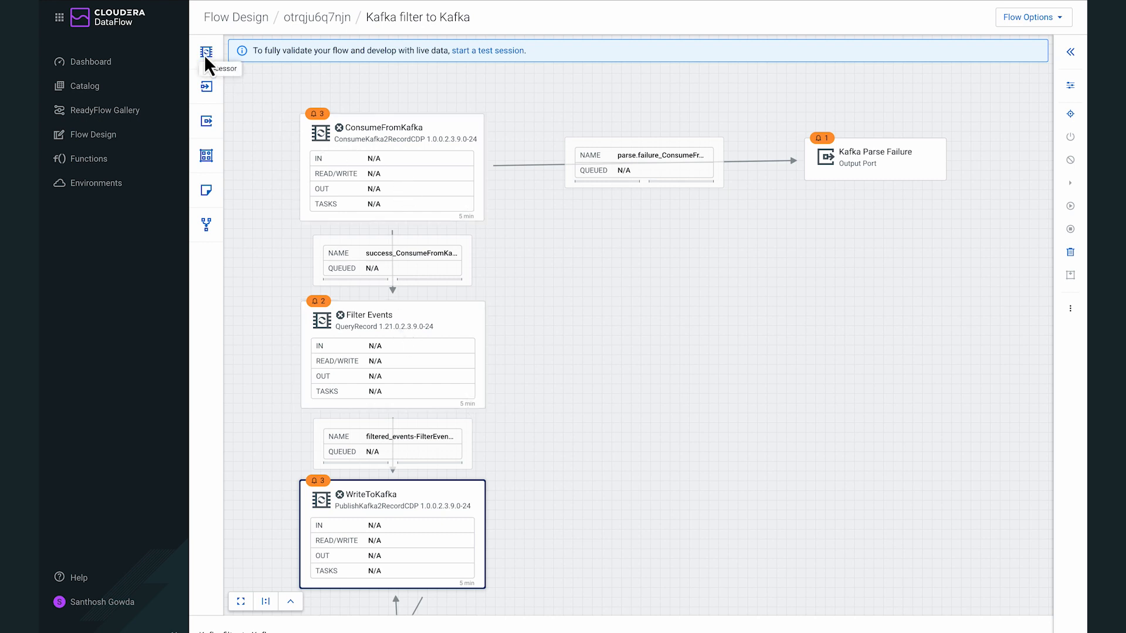
# - View the processor types that can be added and the actions available for ConsumeFromKafka, without changing the flow
pyautogui.moveTo(205, 56); pyautogui.dragTo(549, 269)
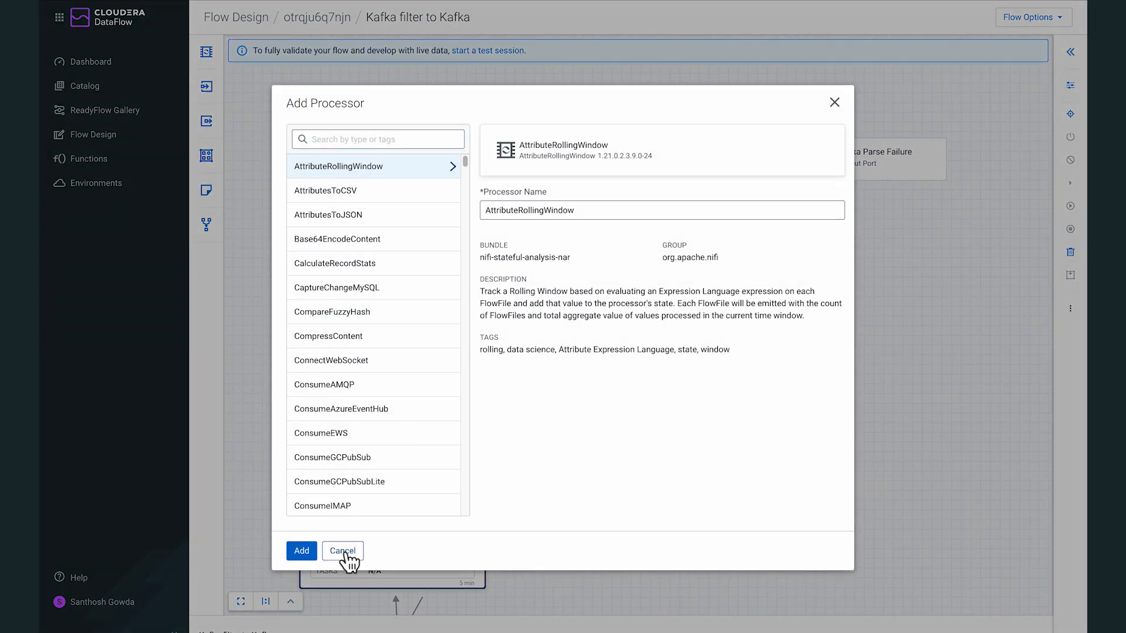
pyautogui.click(346, 553)
pyautogui.rightClick(452, 201)
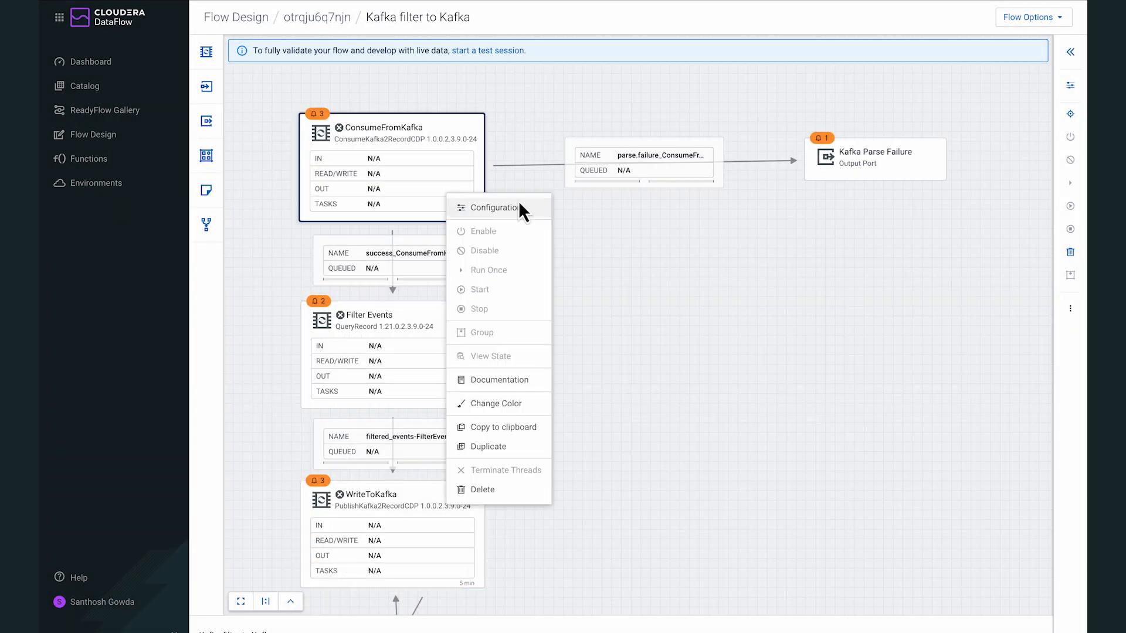
pyautogui.click(599, 245)
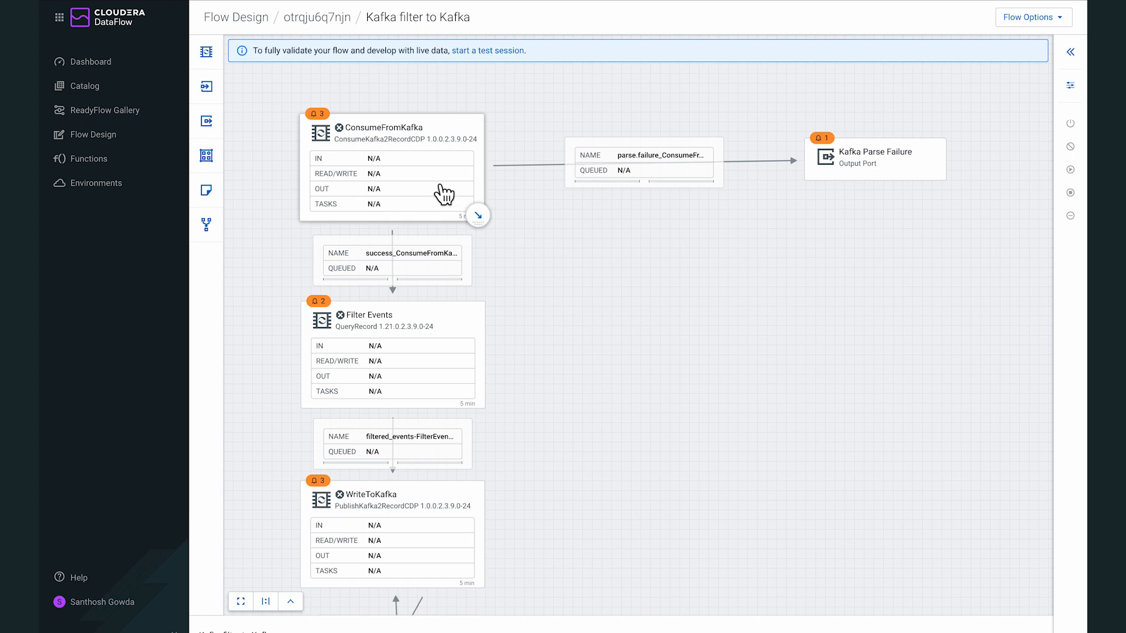
# - Start a test session for the draft and open the flow's parameter list
pyautogui.click(494, 52)
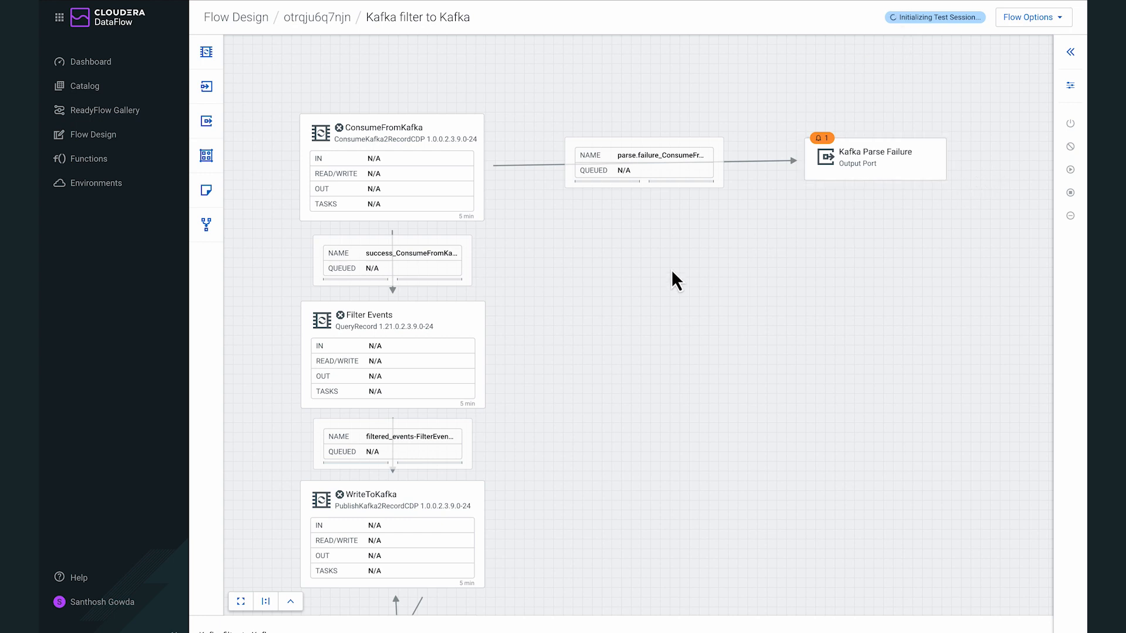
pyautogui.click(1029, 17)
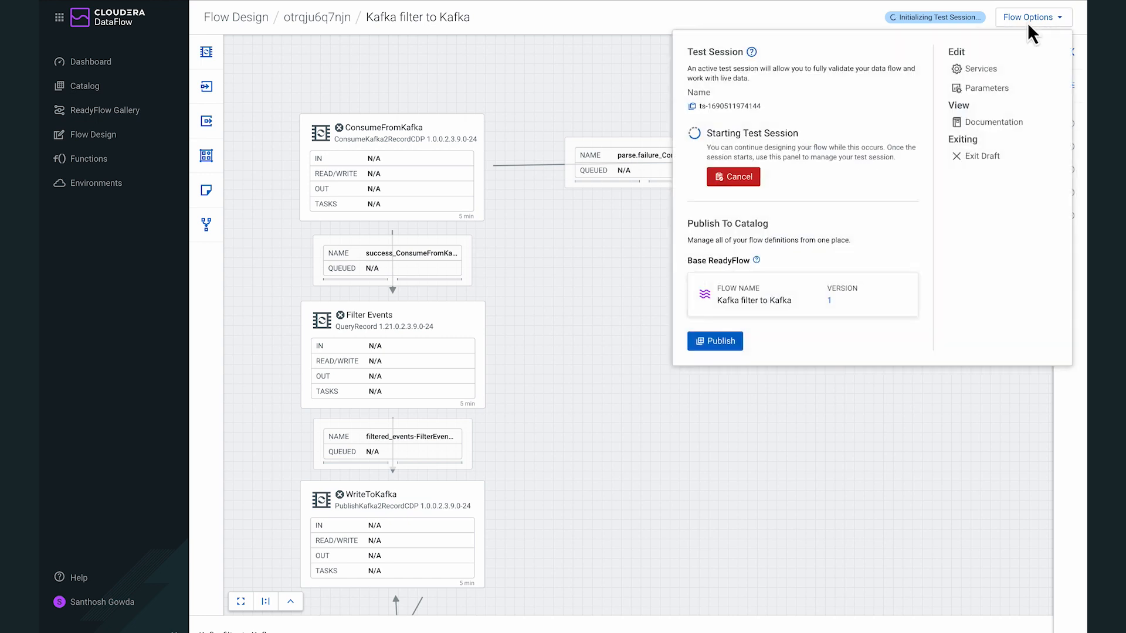
pyautogui.click(992, 89)
pyautogui.scroll(-1, 628, 220)
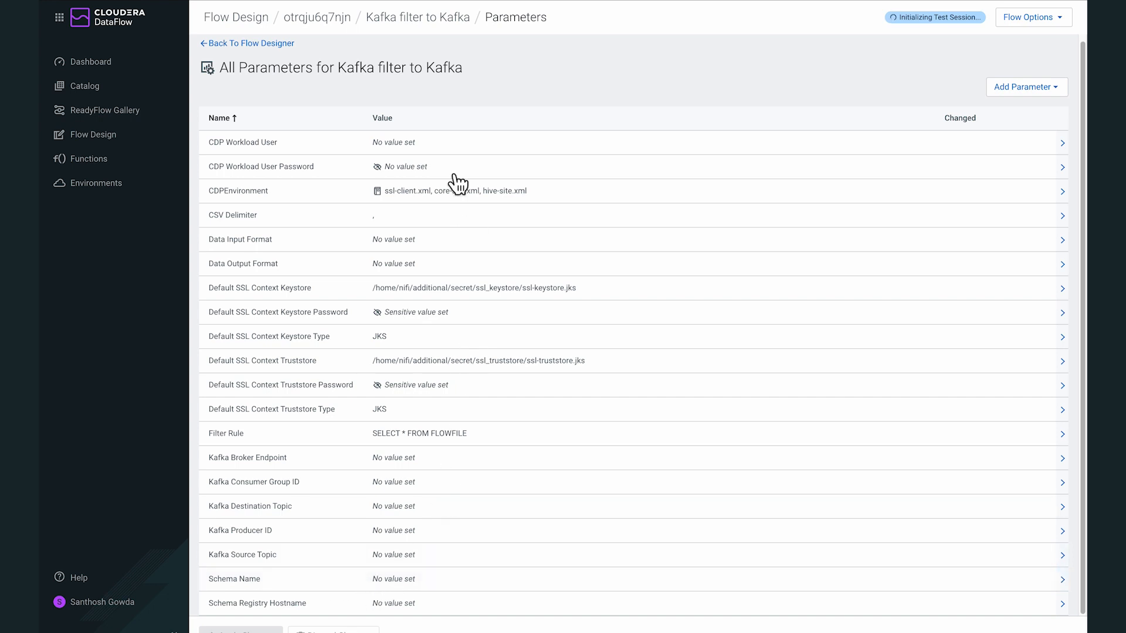
# - Set the CDP Workload User parameter to srv_nifi-kafka-ingest
pyautogui.click(436, 144)
pyautogui.click(832, 219)
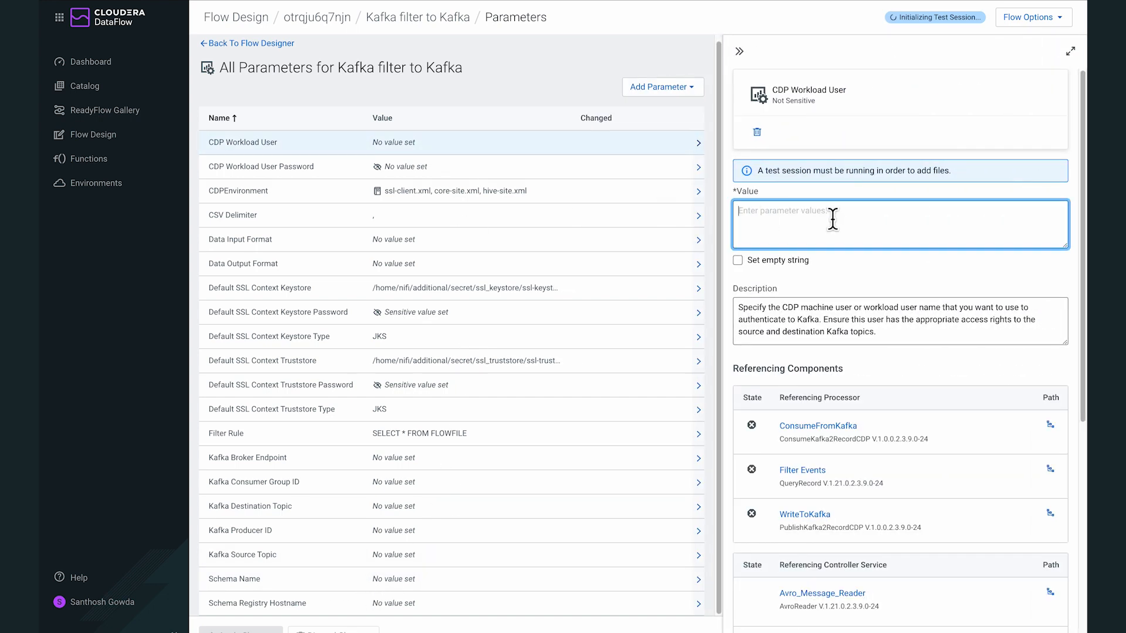
pyautogui.write('srv')
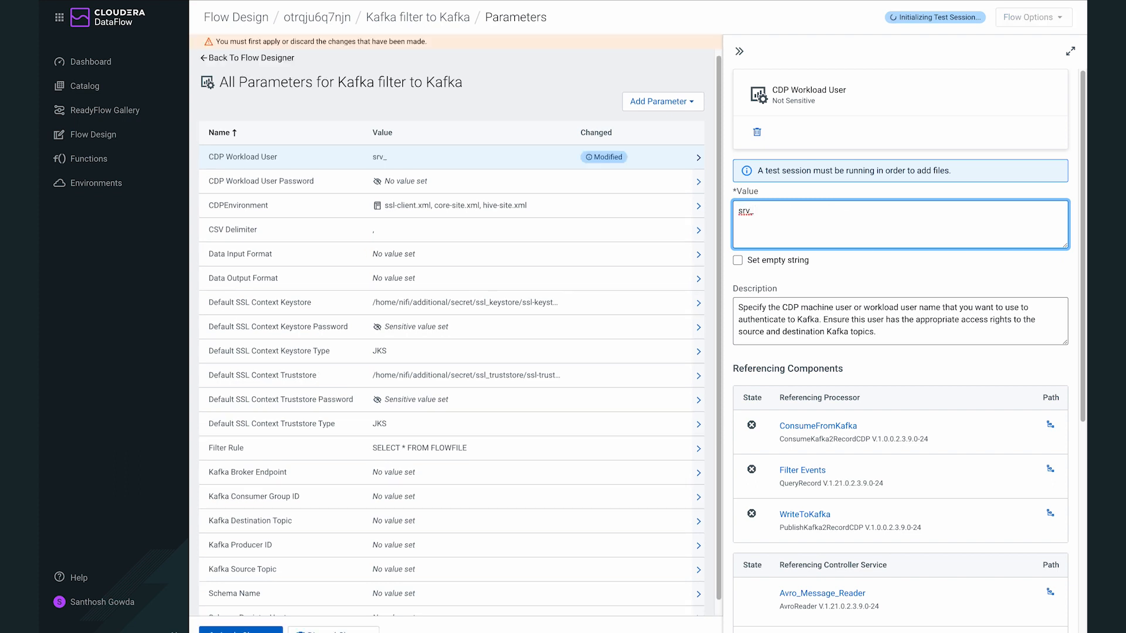
pyautogui.write('_nifi-kafka-ingest')
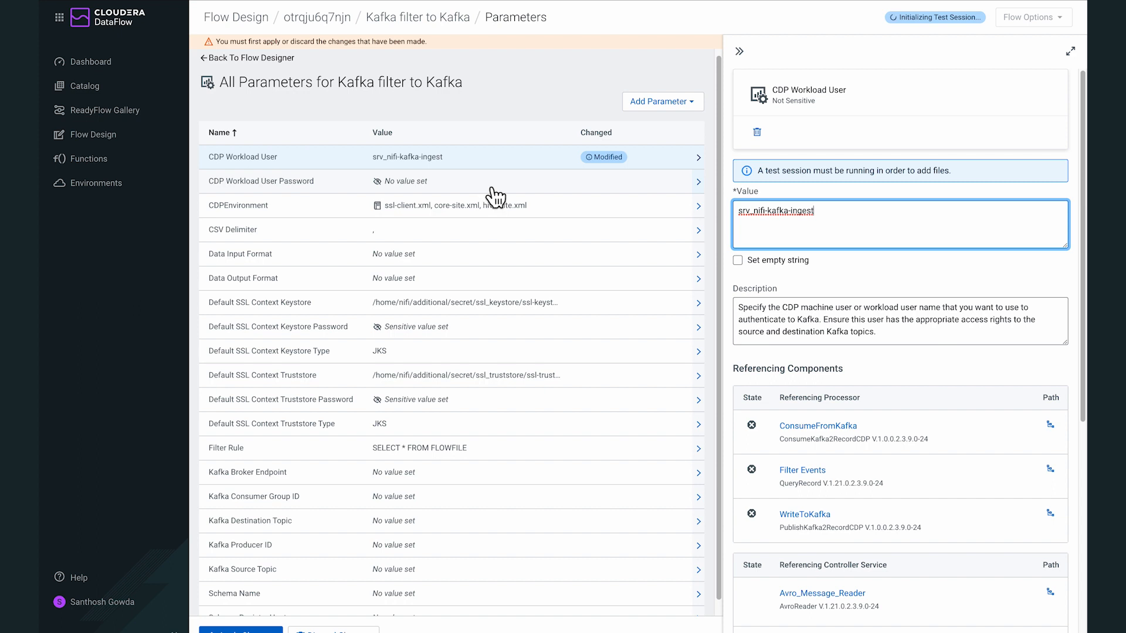
# - Set the CDP Workload User Password parameter to the nifi-kafka-ingest password copied from the trial configuration
pyautogui.click(492, 185)
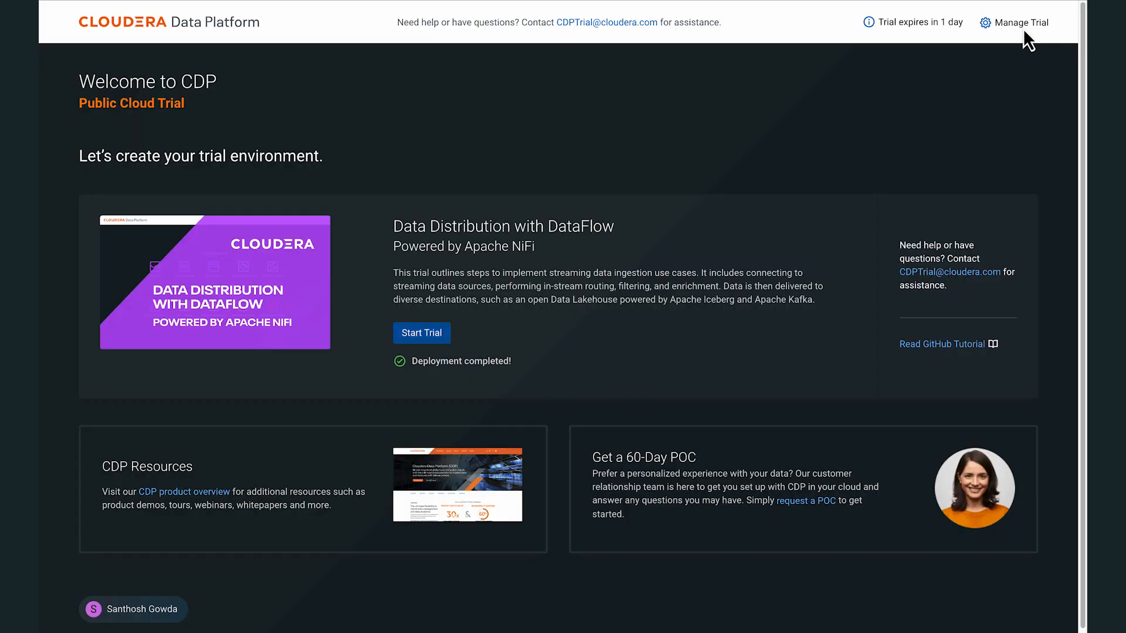
pyautogui.click(1023, 29)
pyautogui.click(968, 124)
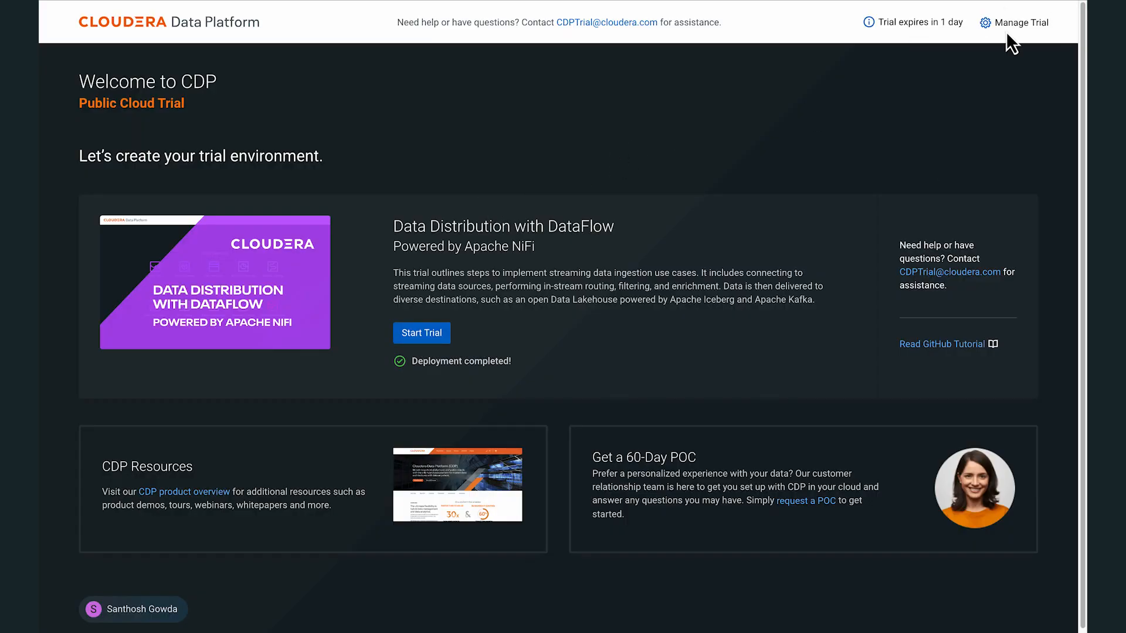
pyautogui.click(1006, 34)
pyautogui.click(964, 125)
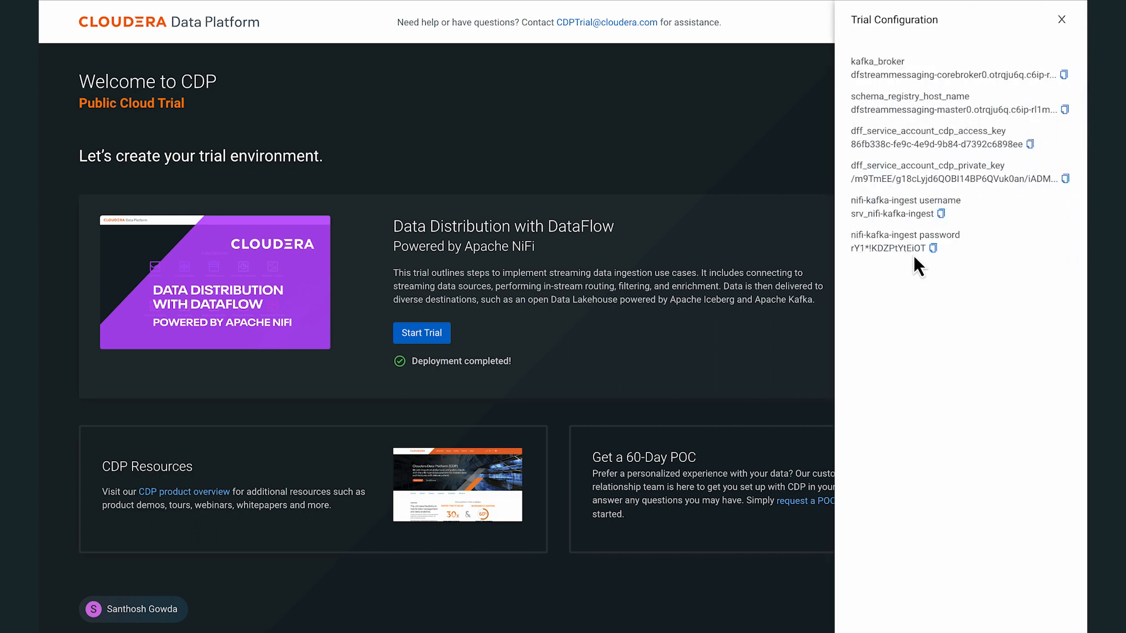
pyautogui.click(933, 248)
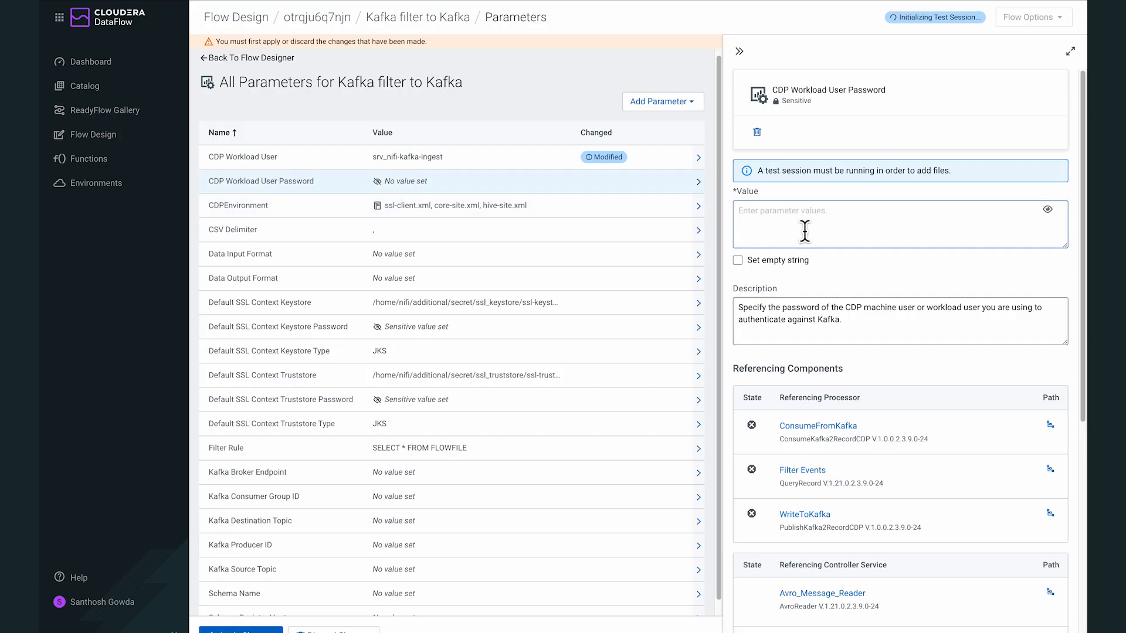
pyautogui.click(803, 223)
pyautogui.hotkey('ctrl', 'v')
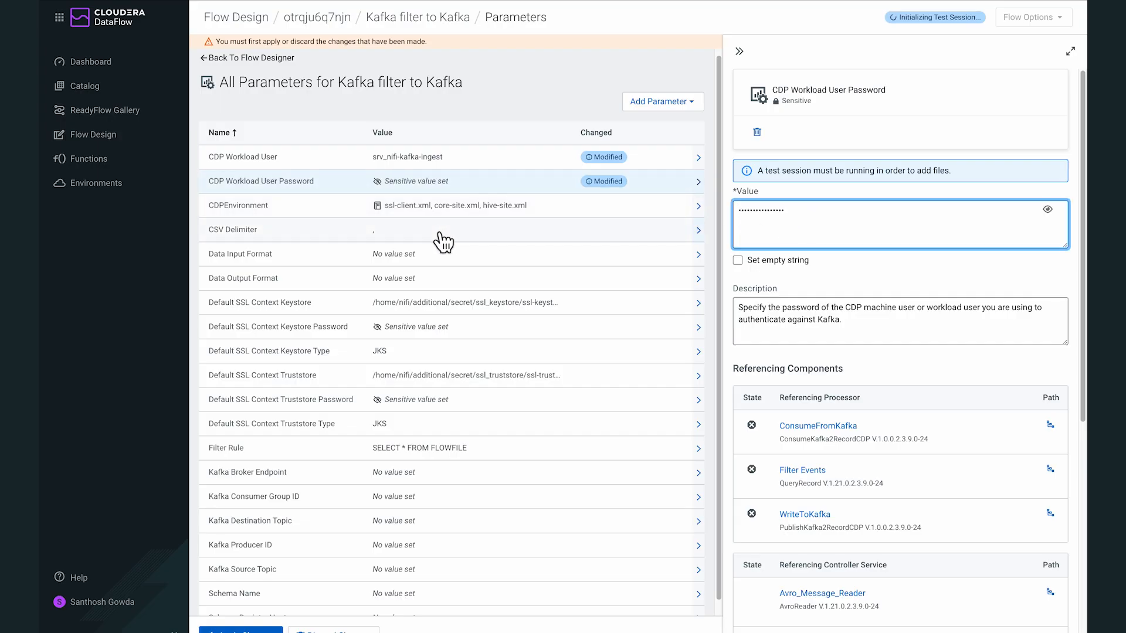
# - Set the Data Input Format parameter to AVRO and the Data Output Format parameter to JSON
pyautogui.click(445, 260)
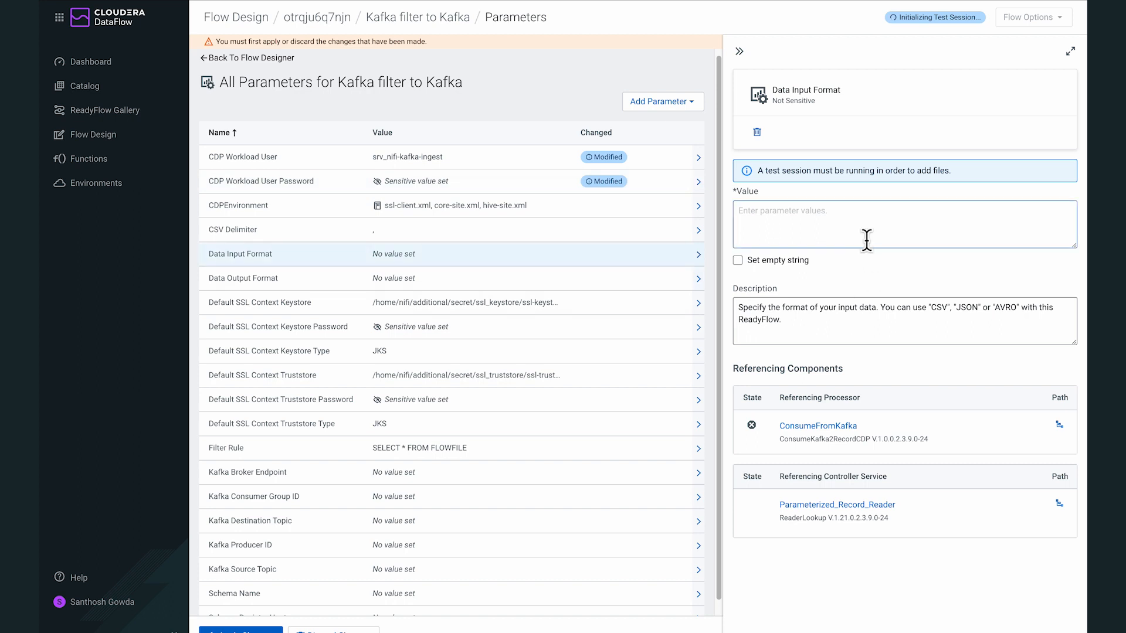
pyautogui.click(862, 223)
pyautogui.write('AVRO')
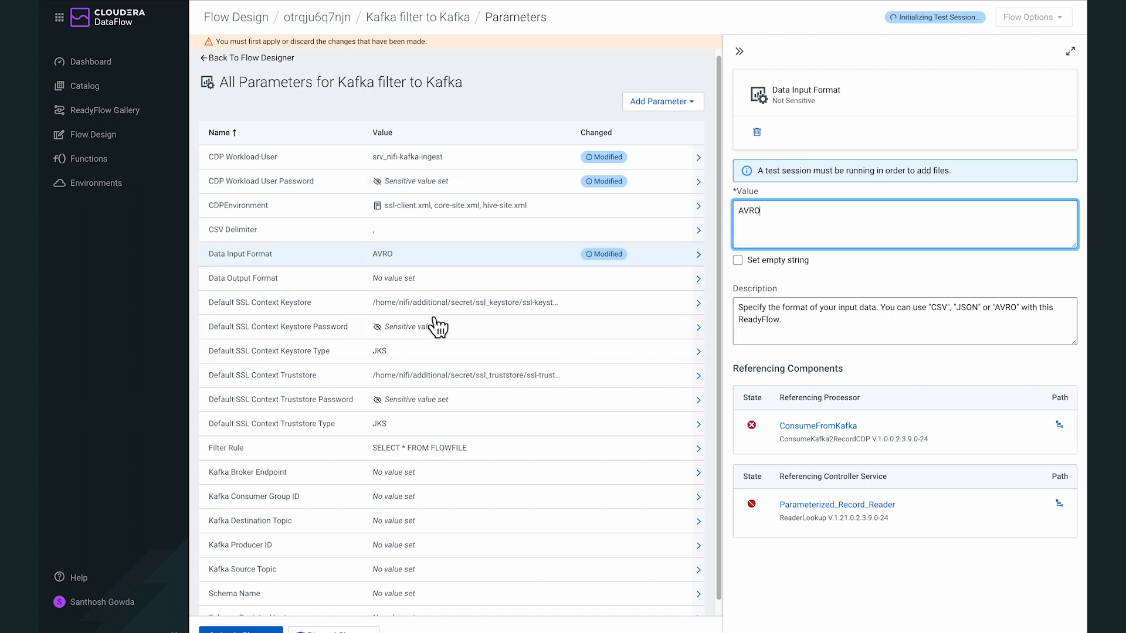
pyautogui.click(455, 281)
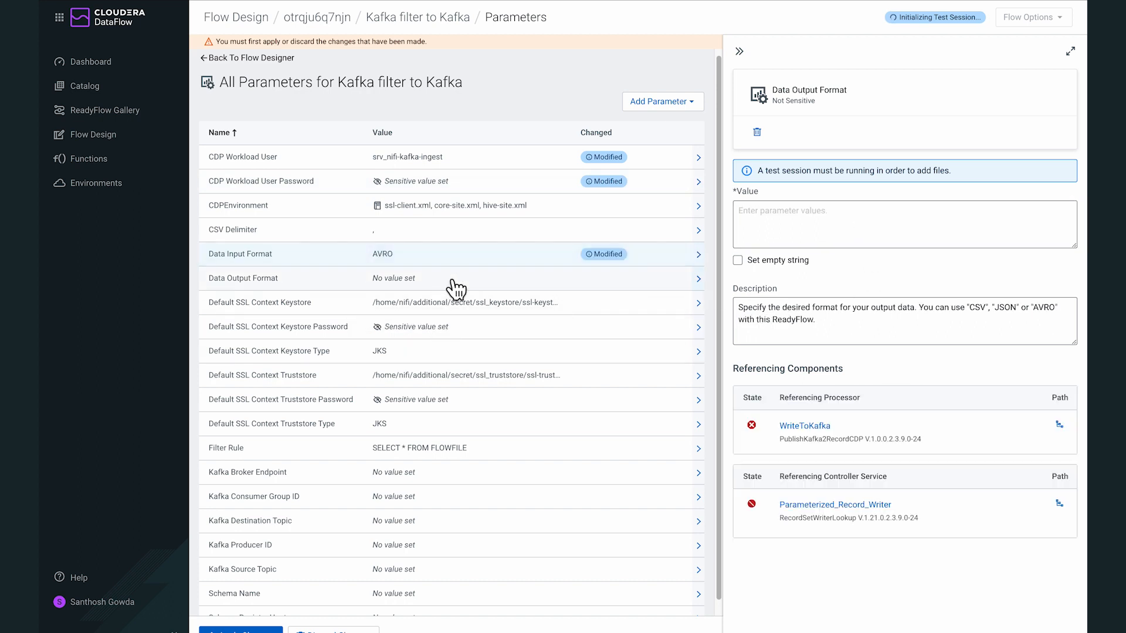
pyautogui.click(849, 214)
pyautogui.write('JSON')
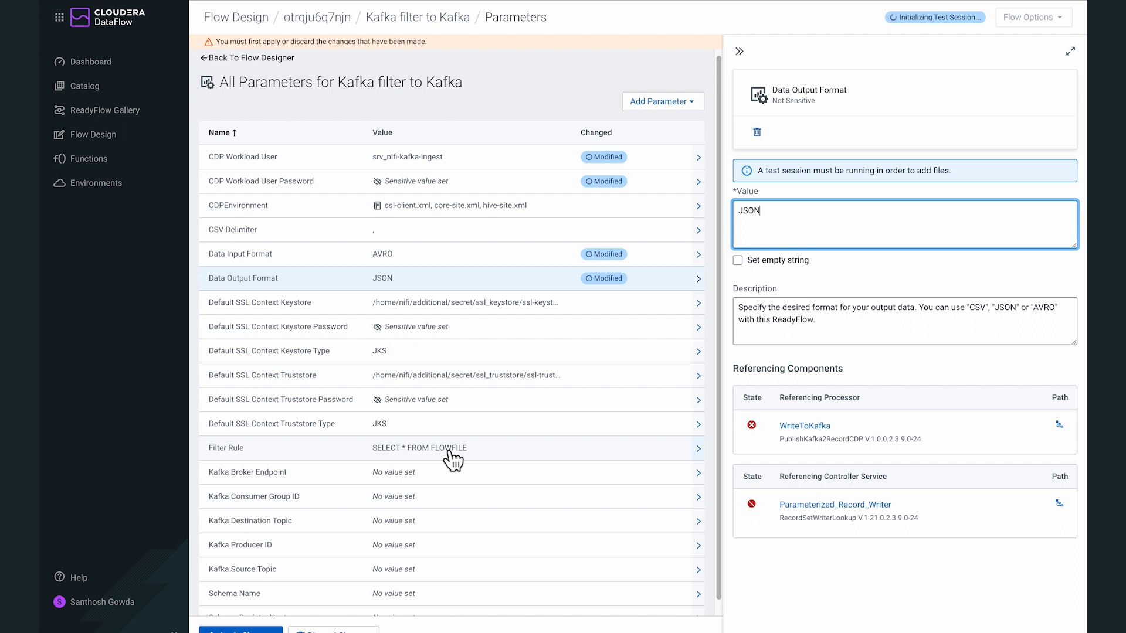
# - Set the Kafka Broker Endpoint parameter to the kafka_broker value copied from the trial configuration
pyautogui.scroll(-1, 452, 461)
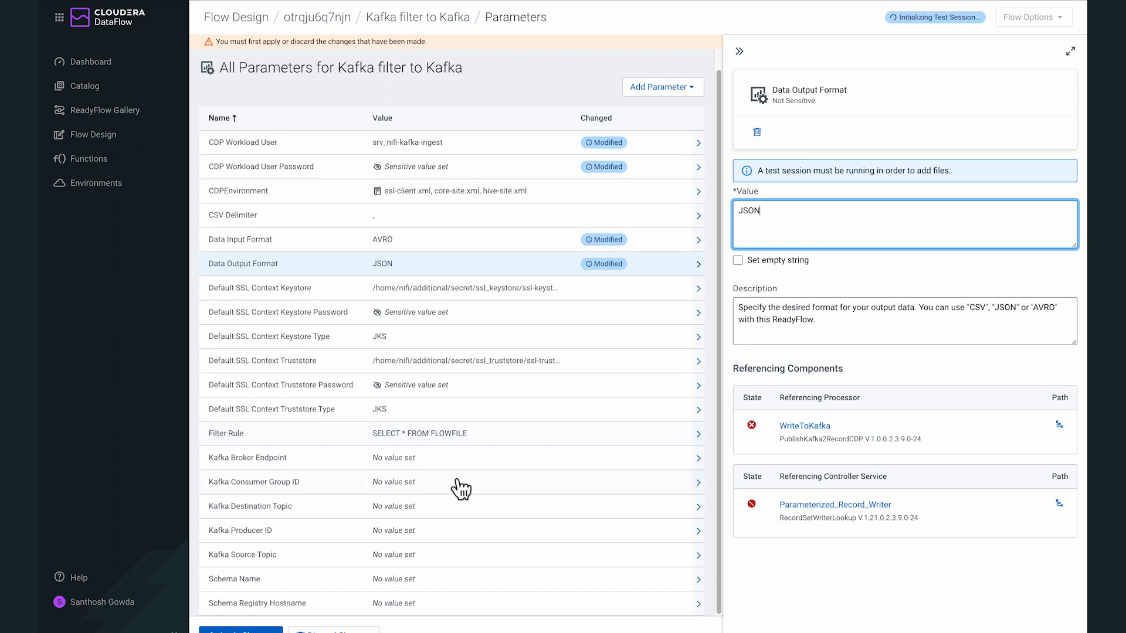
pyautogui.click(444, 467)
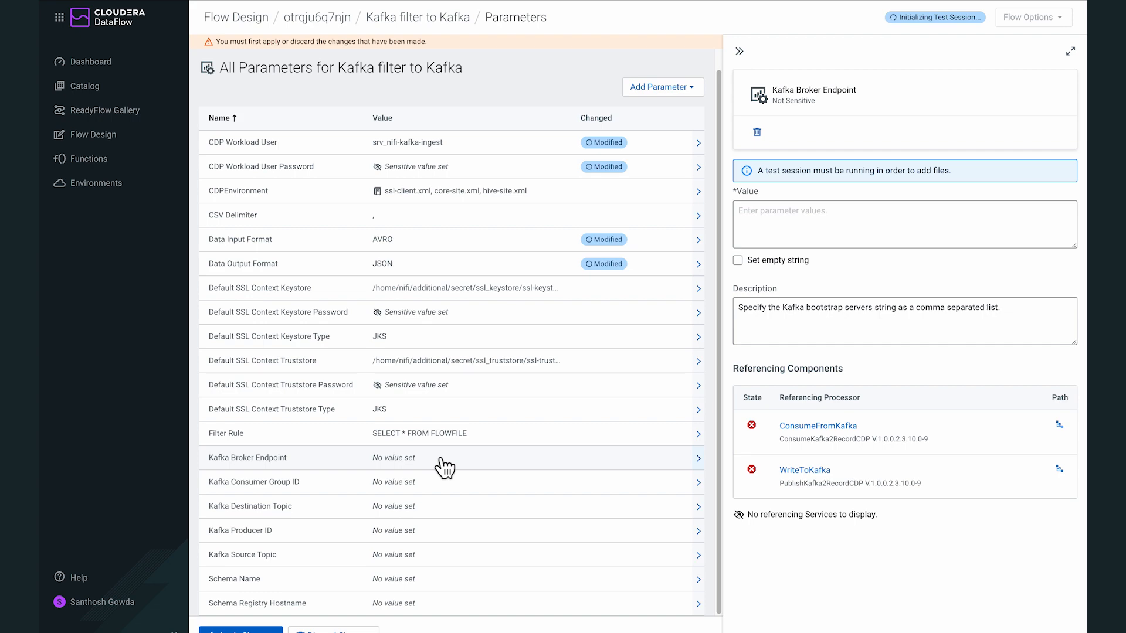
pyautogui.hotkey('ctrl', 'shift', 'Tab')
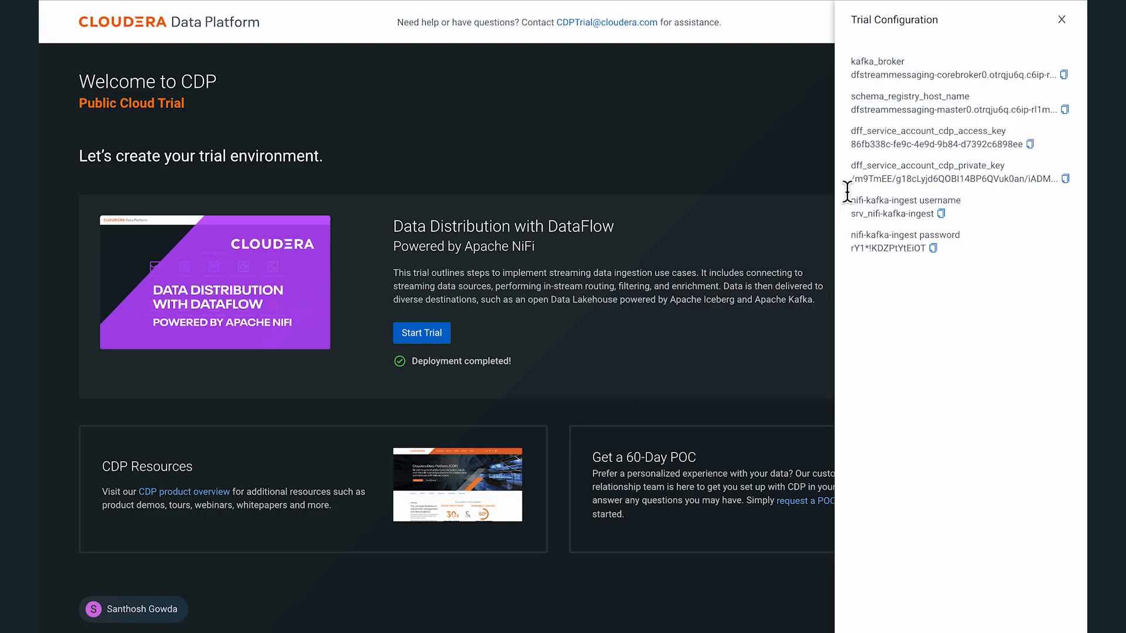
pyautogui.click(1063, 74)
pyautogui.hotkey('ctrl', 'Tab')
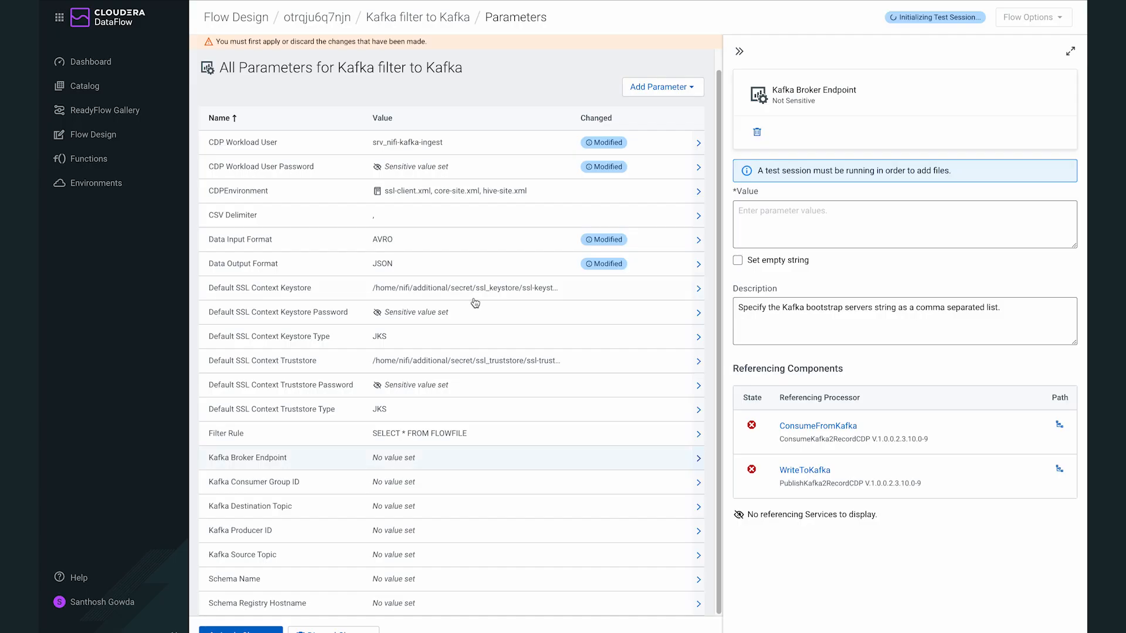
pyautogui.click(821, 222)
pyautogui.hotkey('ctrl', 'v')
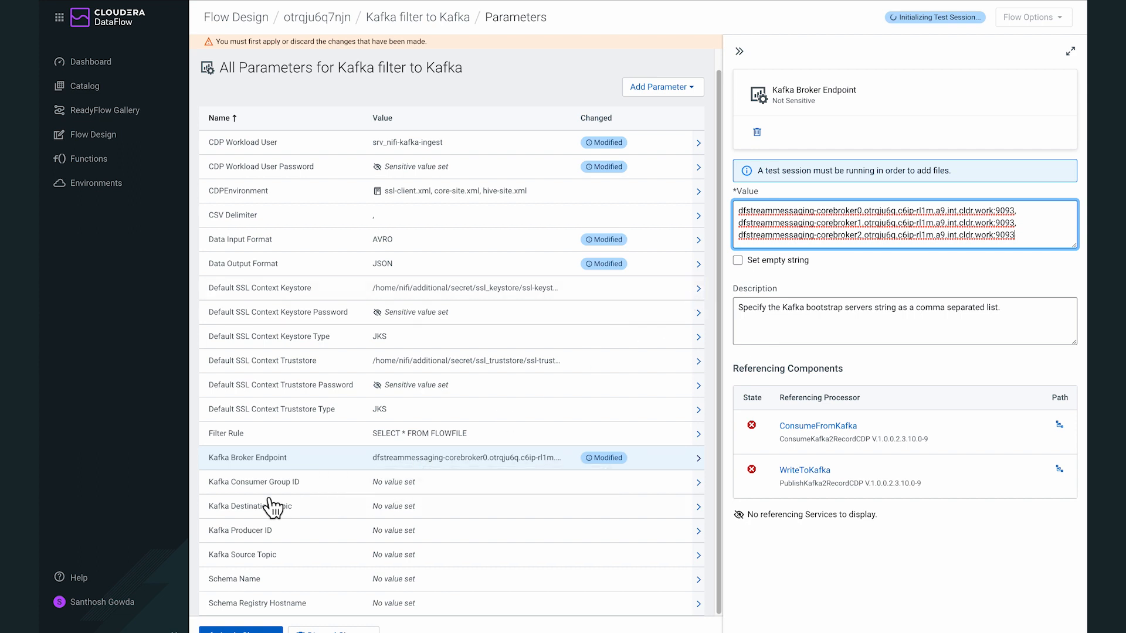
# - Set the Kafka Consumer Group ID parameter to cdf and the Kafka Destination Topic parameter to syslog_critical
pyautogui.click(434, 488)
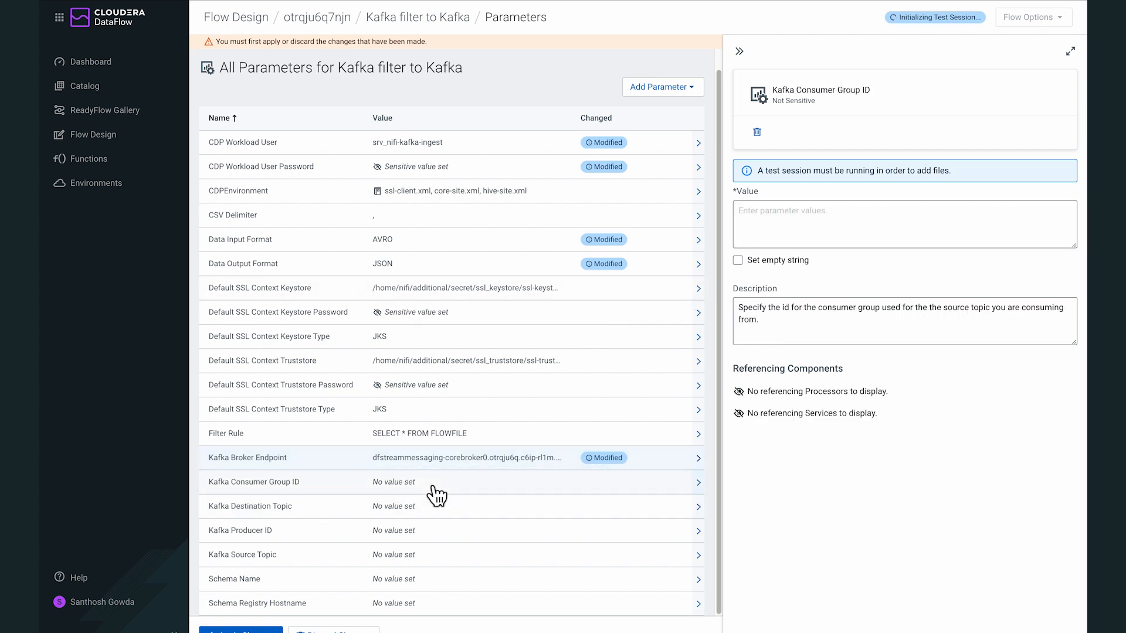
pyautogui.click(759, 229)
pyautogui.write('cdf')
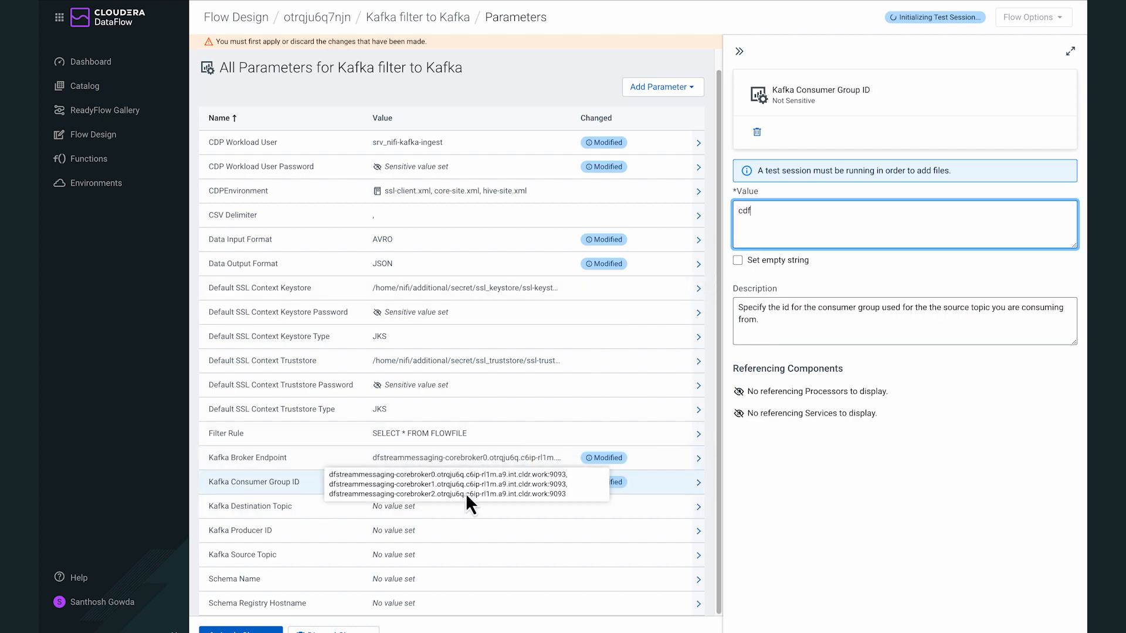
pyautogui.click(435, 512)
pyautogui.click(867, 229)
pyautogui.write('sy')
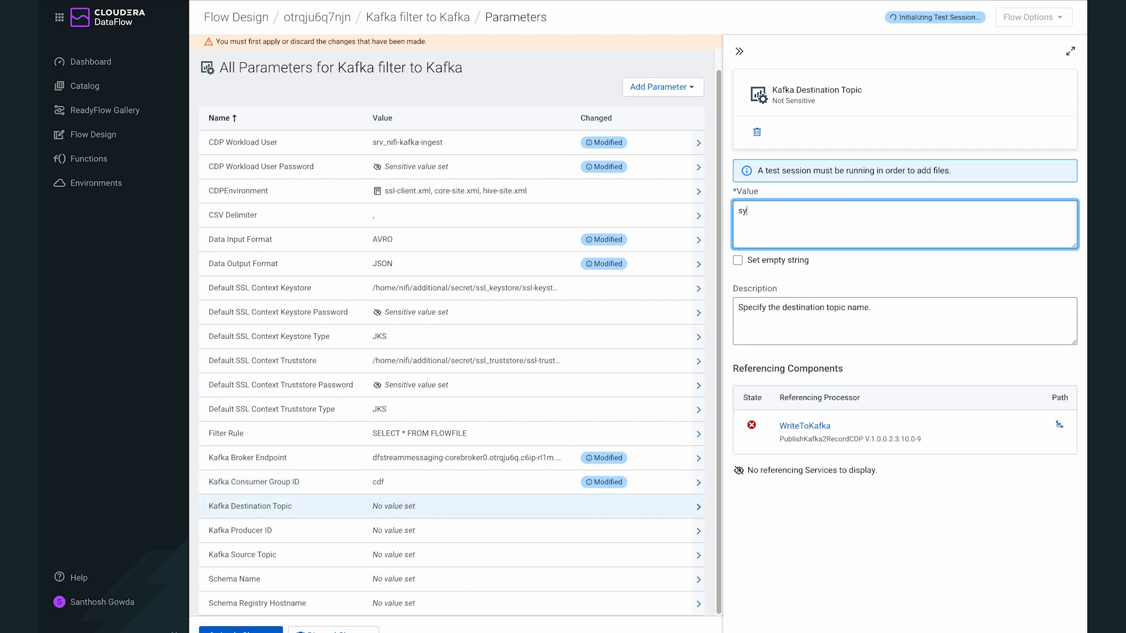
pyautogui.write('slog_critical')
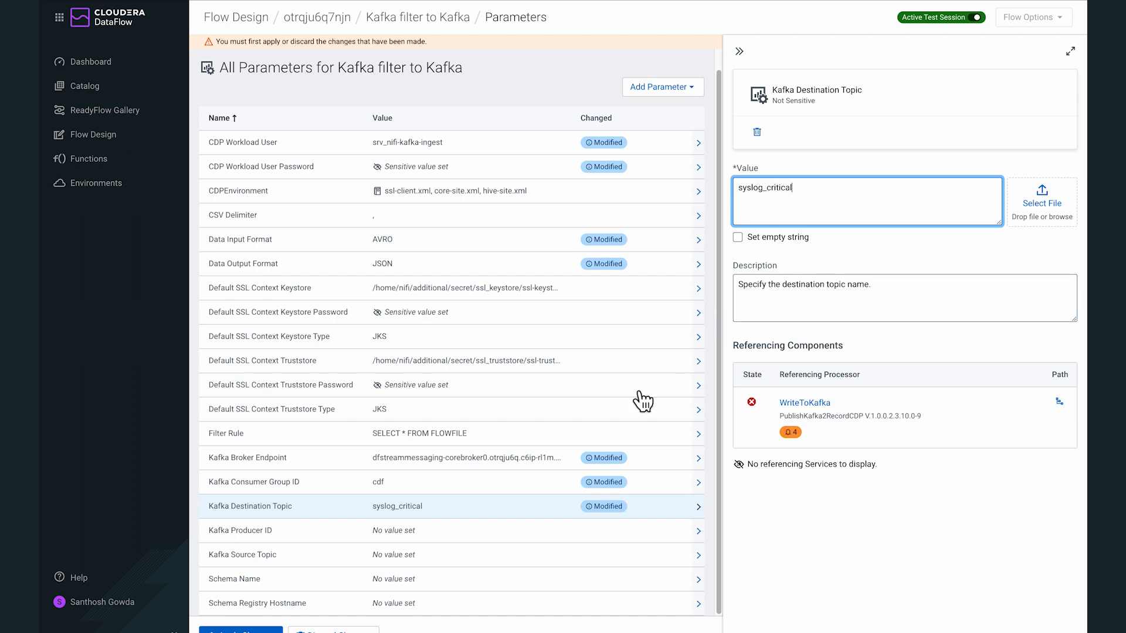
# - Set the Kafka Producer ID parameter to cdf and the Kafka Source Topic parameter to syslog_avro
pyautogui.click(455, 531)
pyautogui.click(796, 206)
pyautogui.write('cdf')
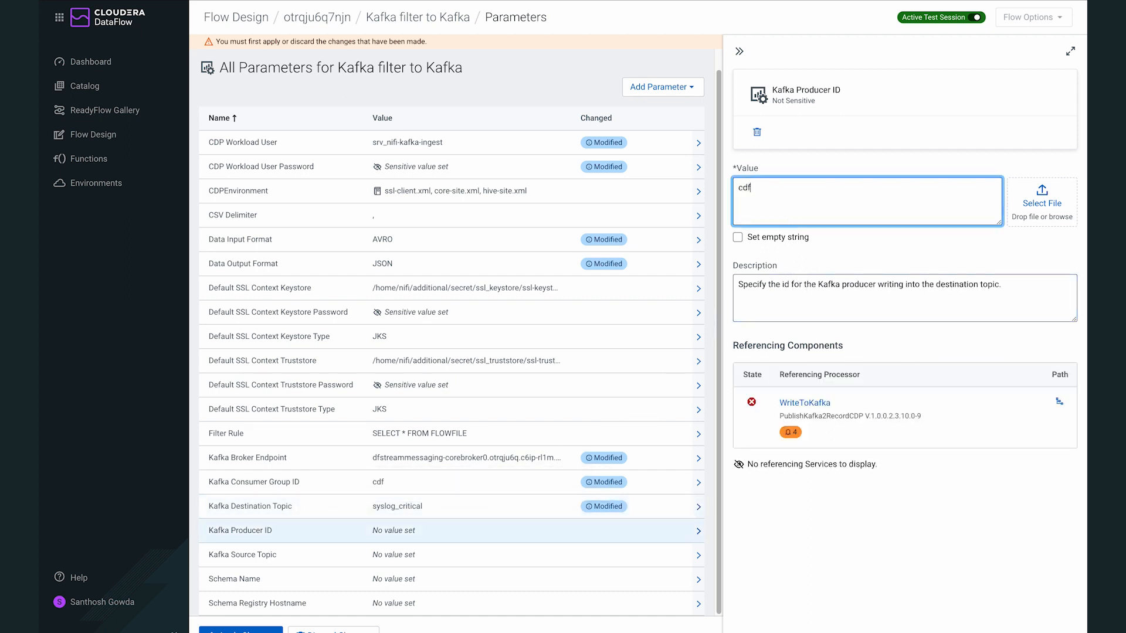
pyautogui.click(419, 557)
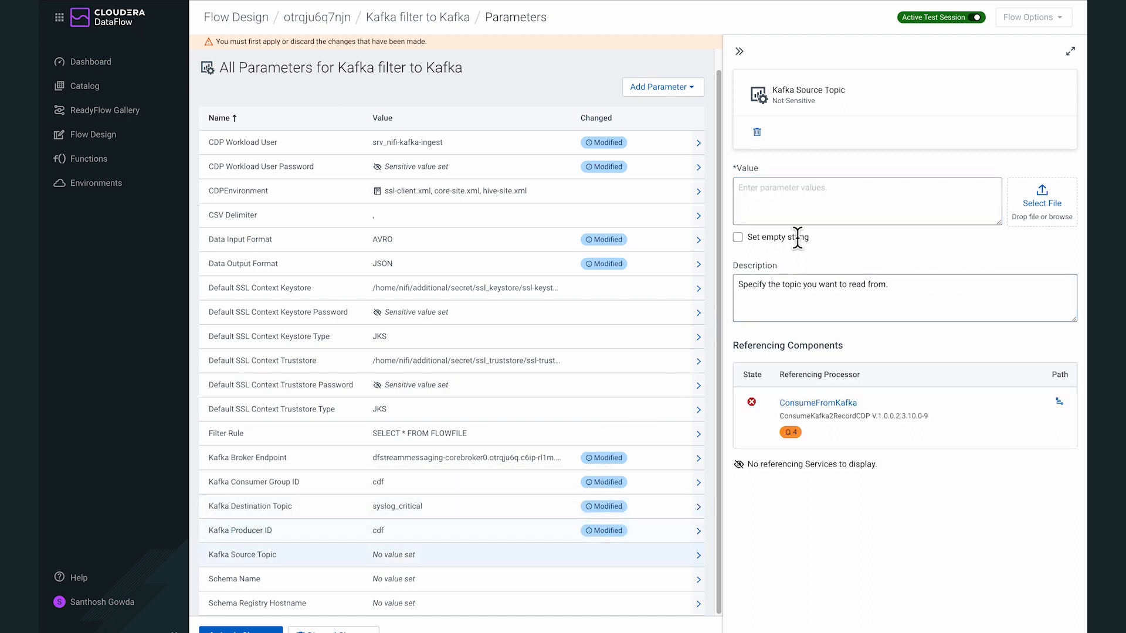
pyautogui.click(815, 213)
pyautogui.write('syslog_av')
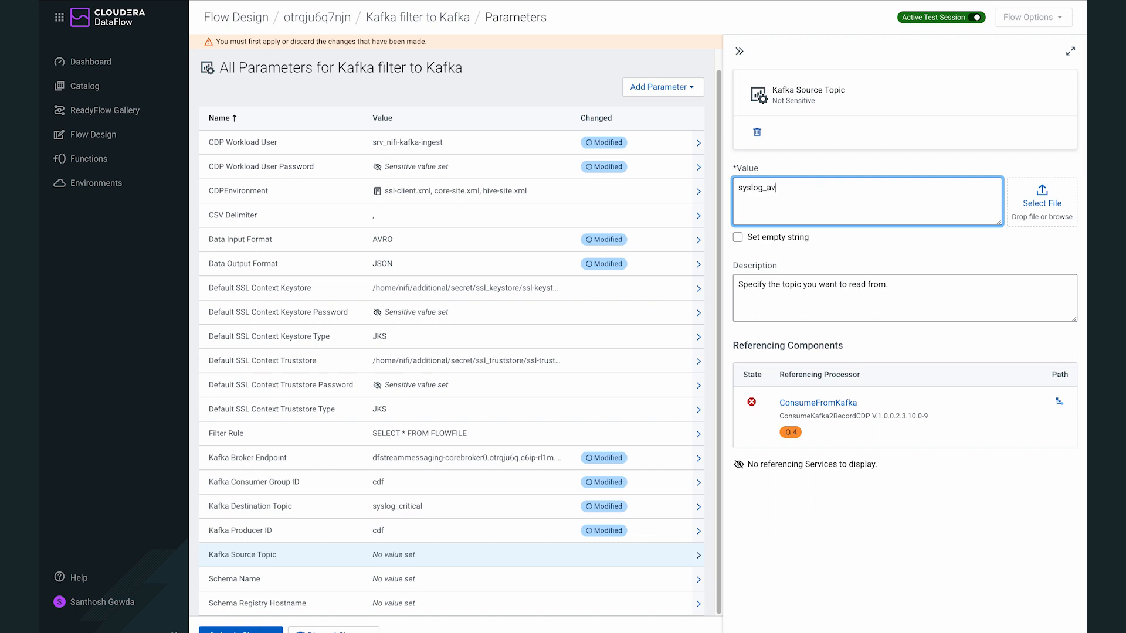
pyautogui.write('ro')
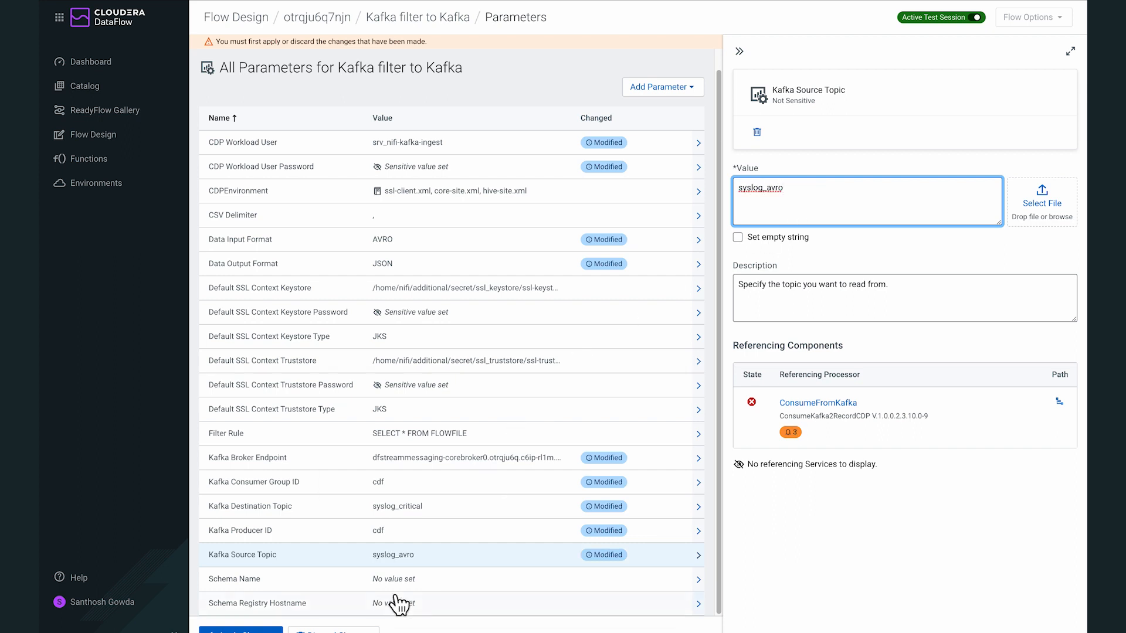
# - Set the Schema Name parameter to syslog
pyautogui.click(398, 583)
pyautogui.click(800, 205)
pyautogui.write('syslog')
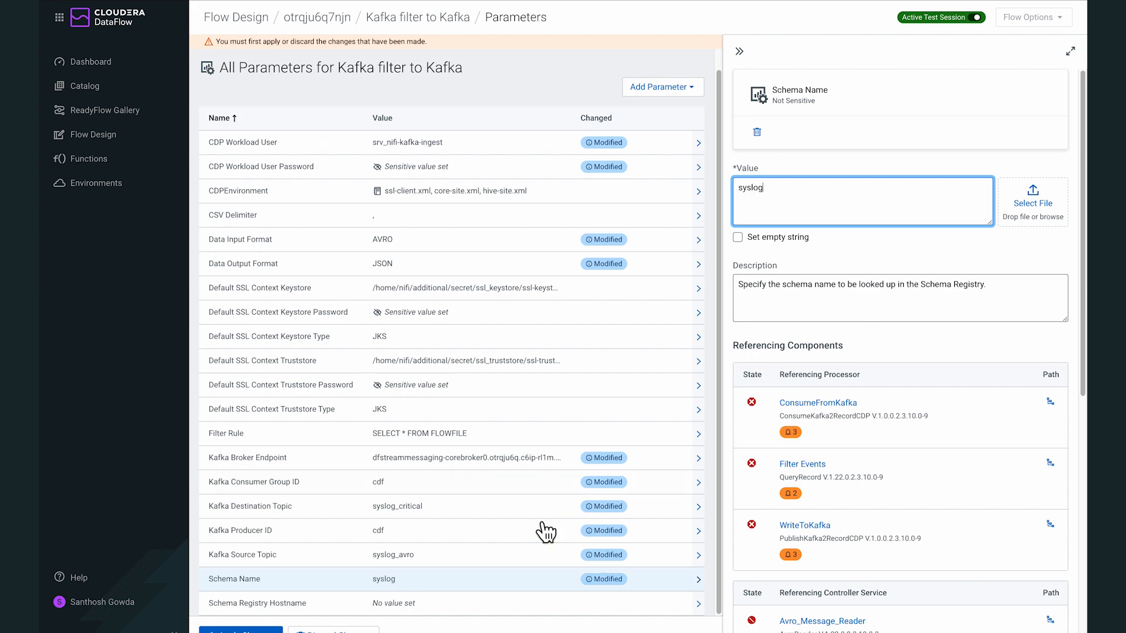
# - Set the Schema Registry Hostname parameter to the schema_registry_host_name value from the trial configuration, dfstreammessaging-master0.otrqju6q.c6ip-rl1m.a9.int.cldr.work
pyautogui.click(410, 606)
pyautogui.hotkey('ctrl', 'Tab')
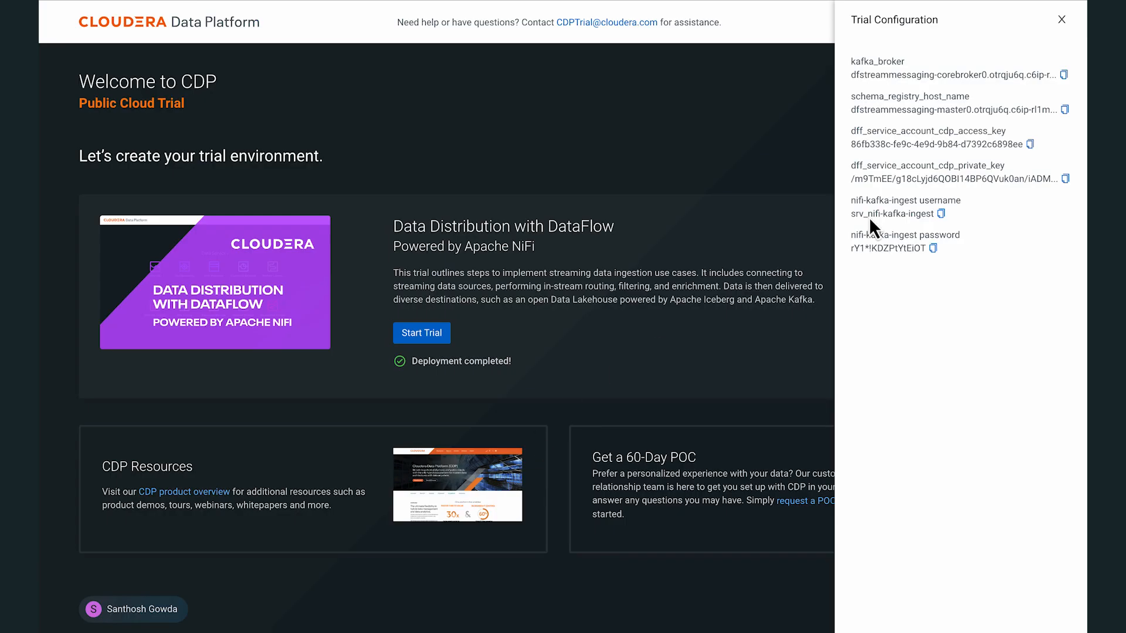
pyautogui.click(1062, 115)
pyautogui.hotkey('ctrl', 'Tab')
pyautogui.click(808, 203)
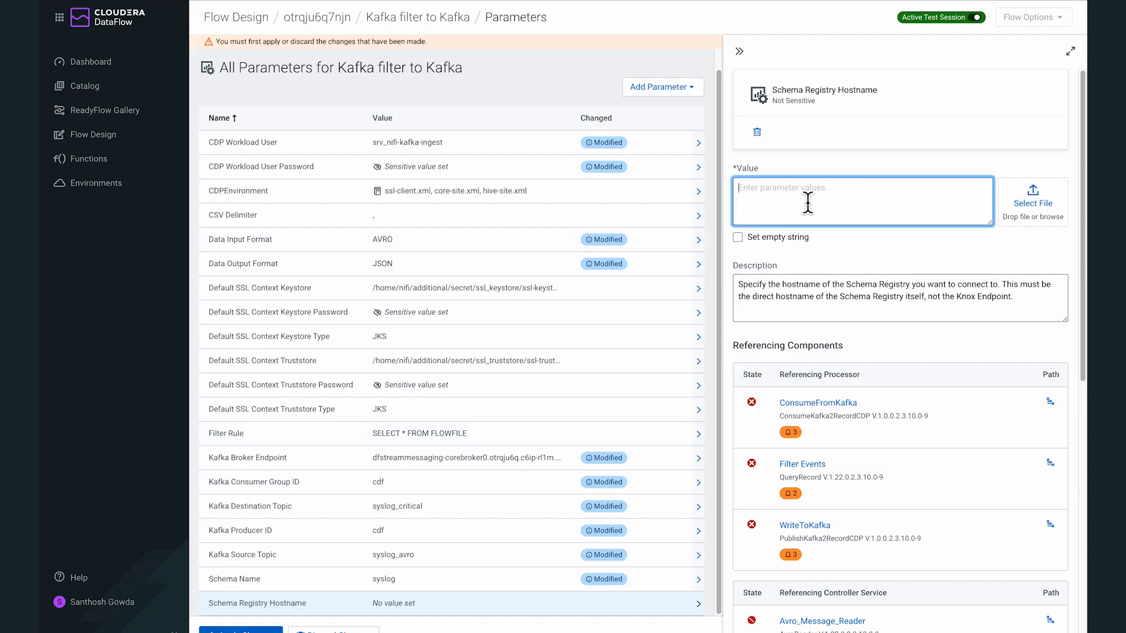
pyautogui.hotkey('ctrl', 'v')
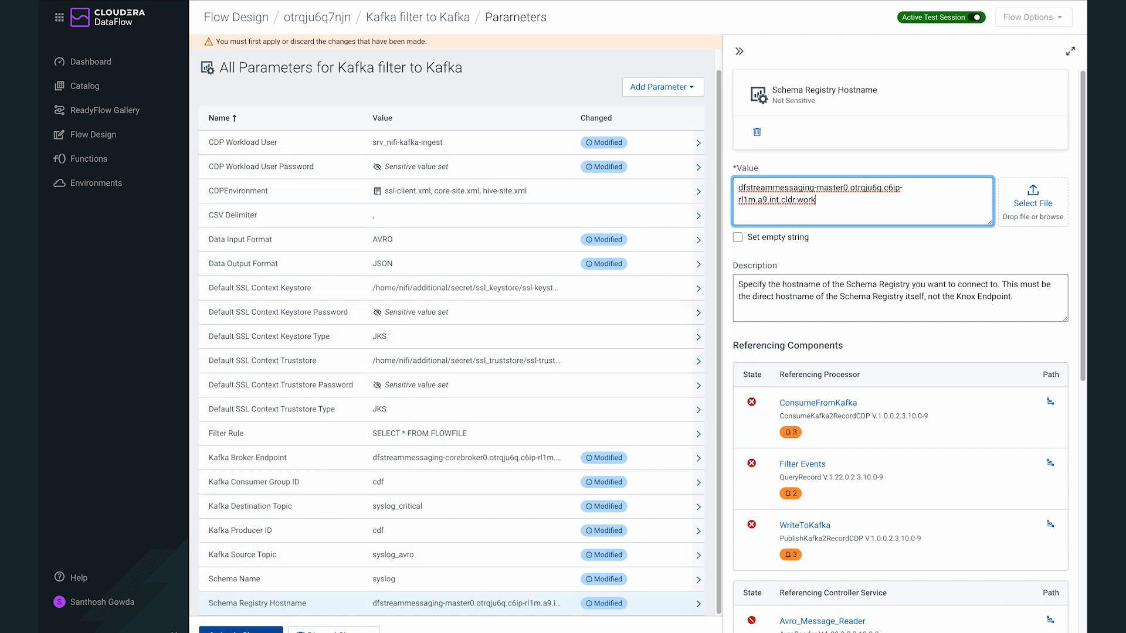
# - Apply the parameter changes, review the affected components and acknowledge the update
pyautogui.click(240, 630)
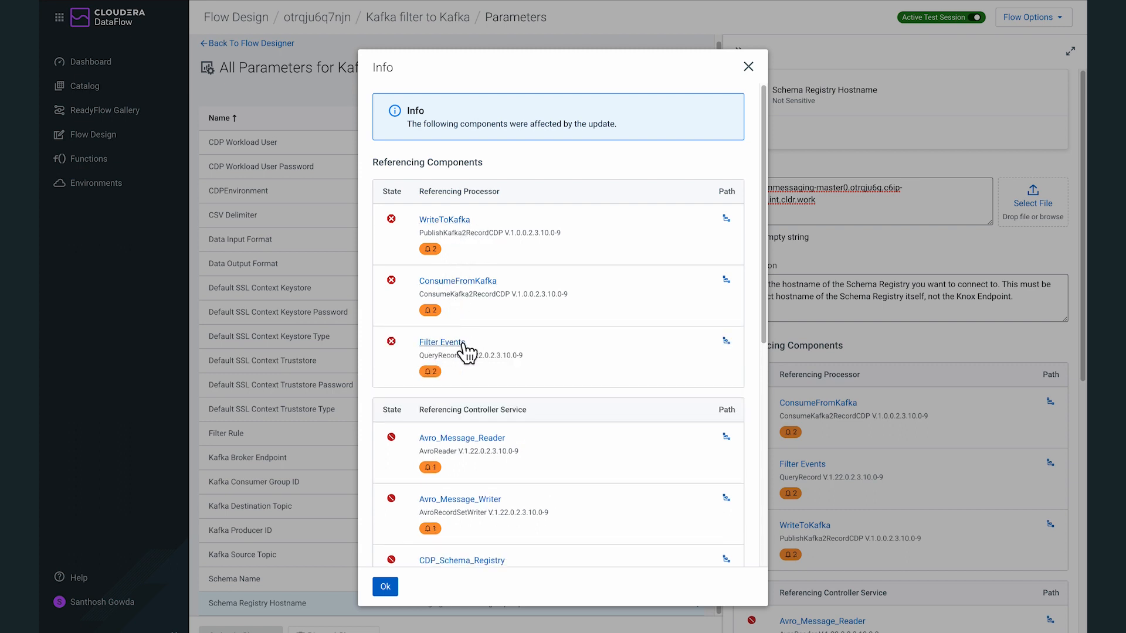
pyautogui.scroll(-5, 467, 353)
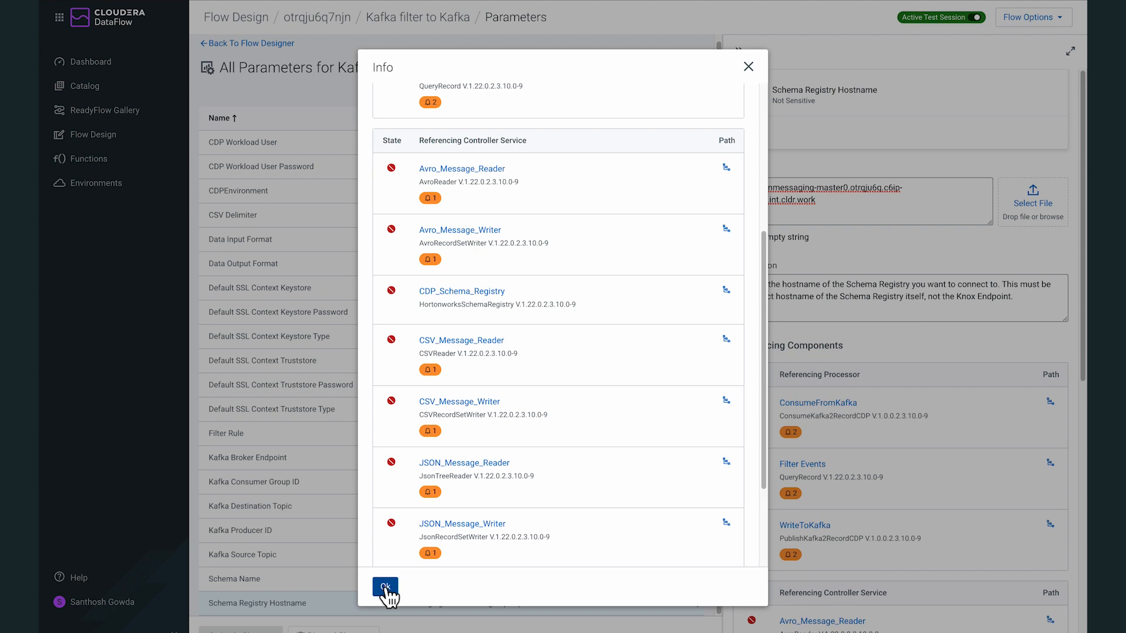
pyautogui.click(386, 588)
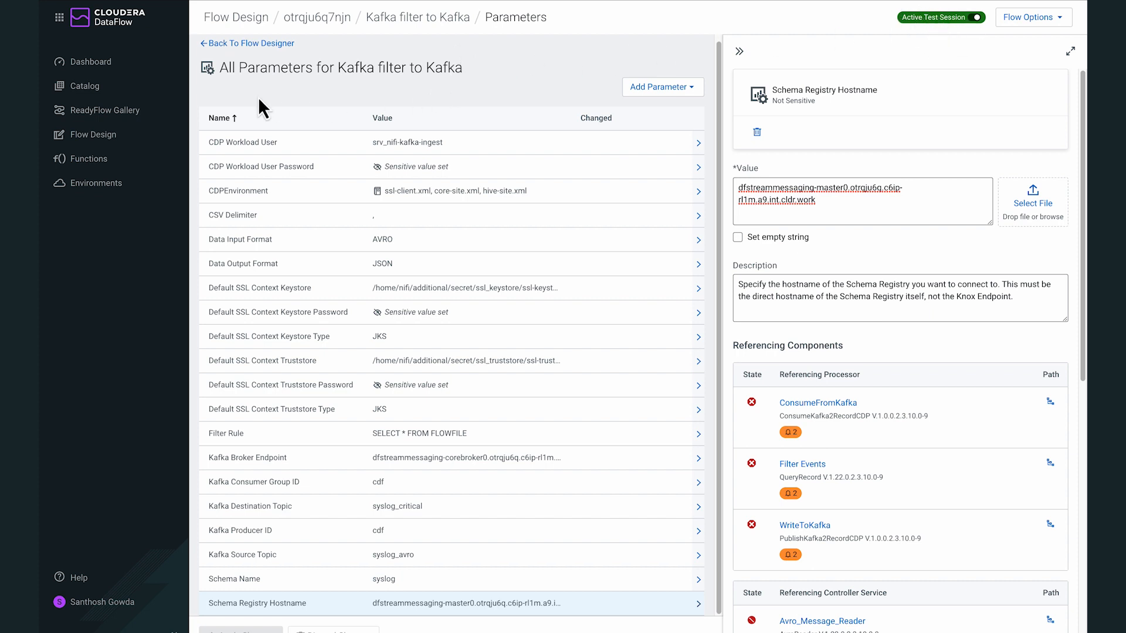
# - Return to the flow canvas and examine the configuration notifications and available actions of the ConsumeFromKafka processor
pyautogui.click(253, 44)
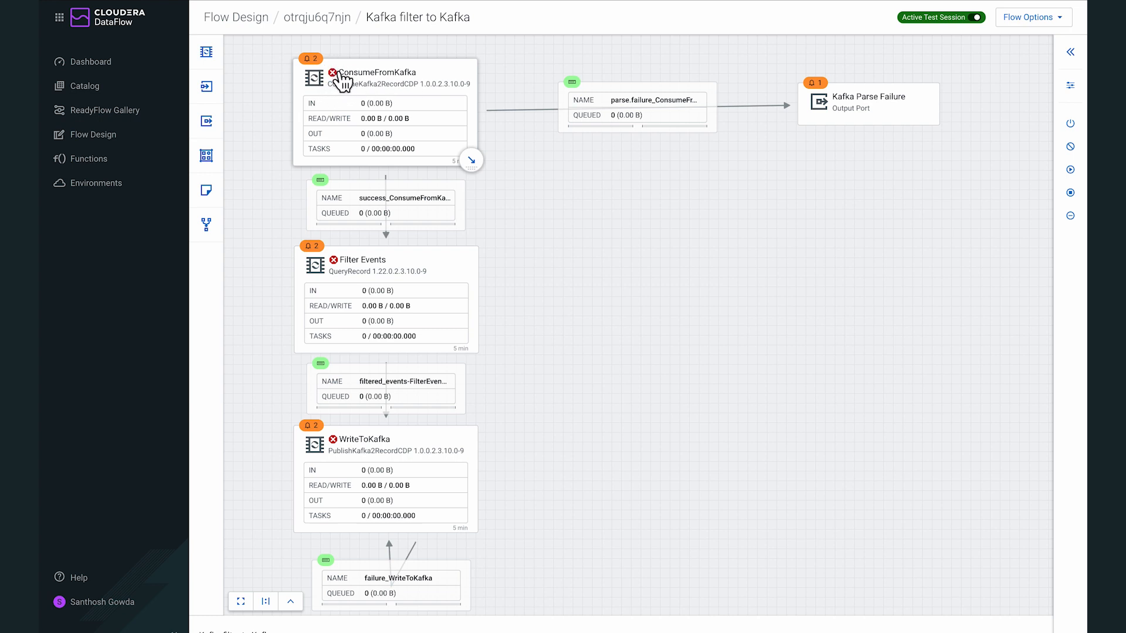
pyautogui.moveTo(312, 60)
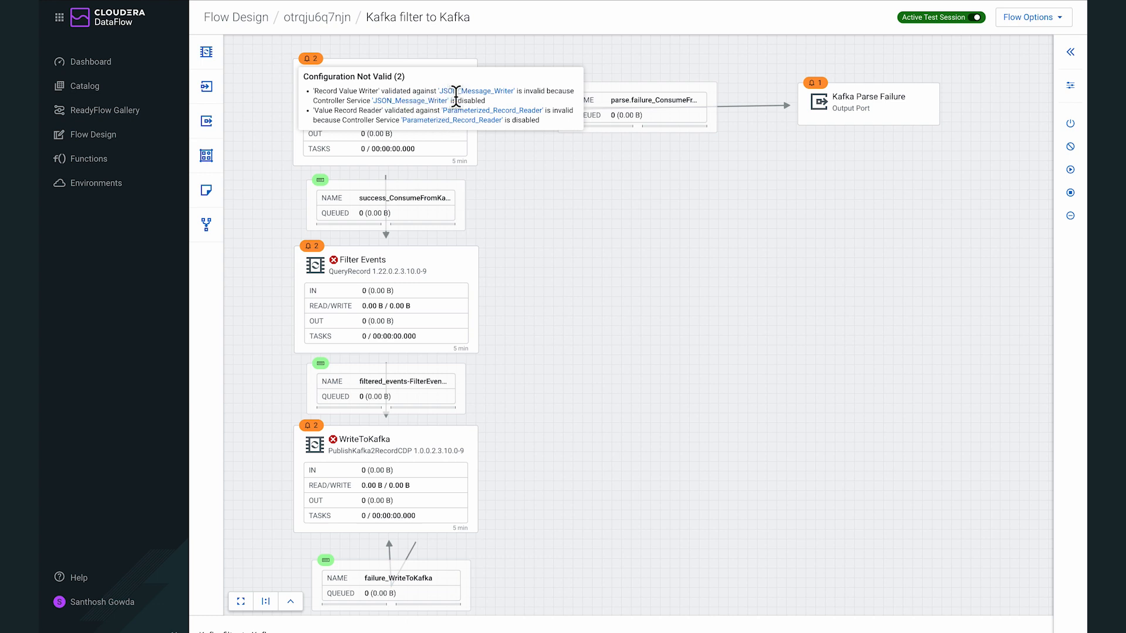
pyautogui.rightClick(417, 124)
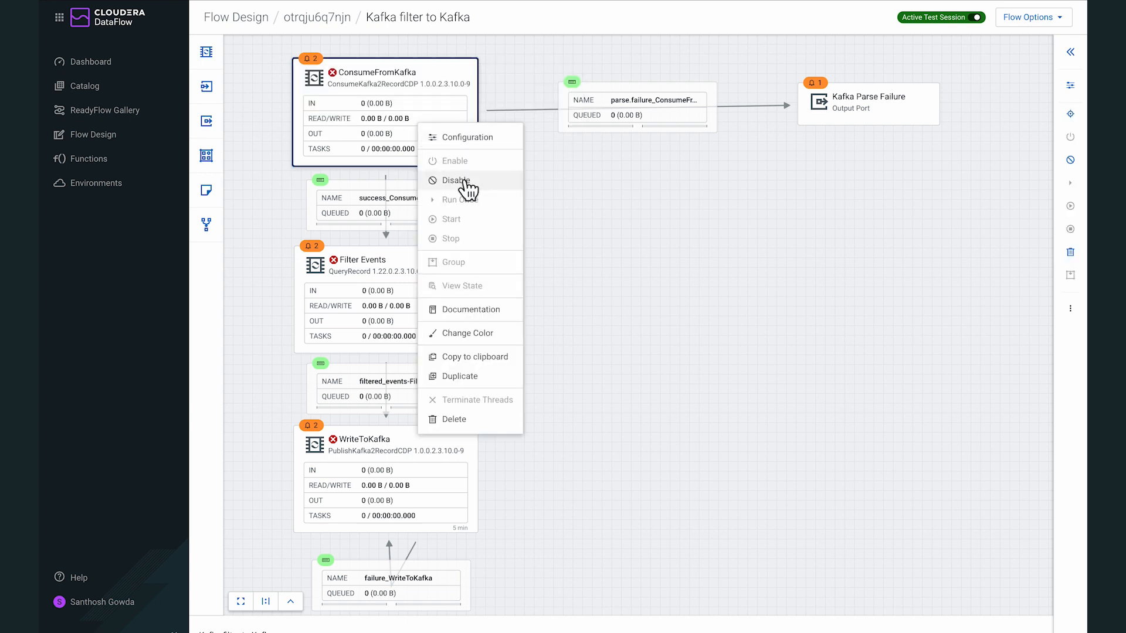
pyautogui.click(539, 185)
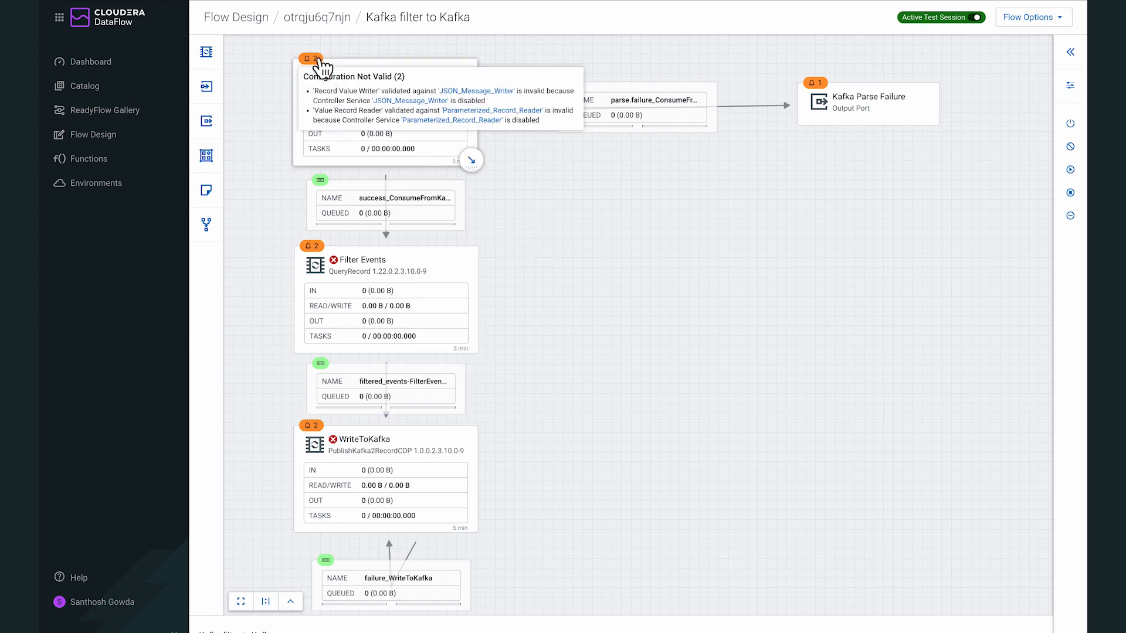
# - Open the flow's list of services and show the details of the CDP_Schema_Registry service
pyautogui.click(1027, 22)
pyautogui.click(997, 69)
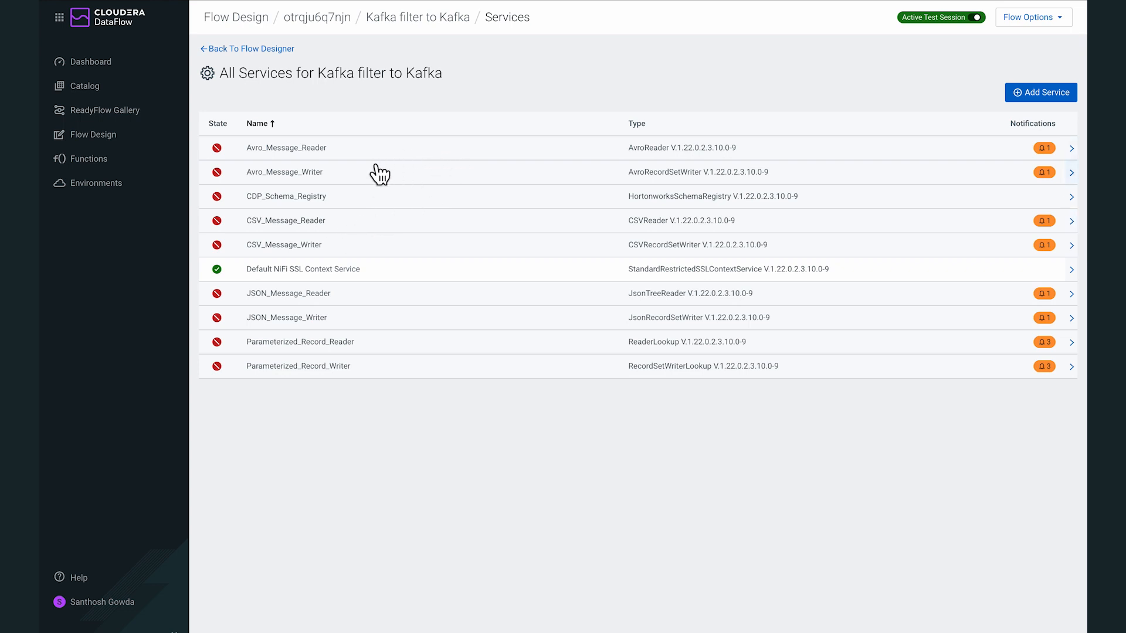
pyautogui.click(372, 201)
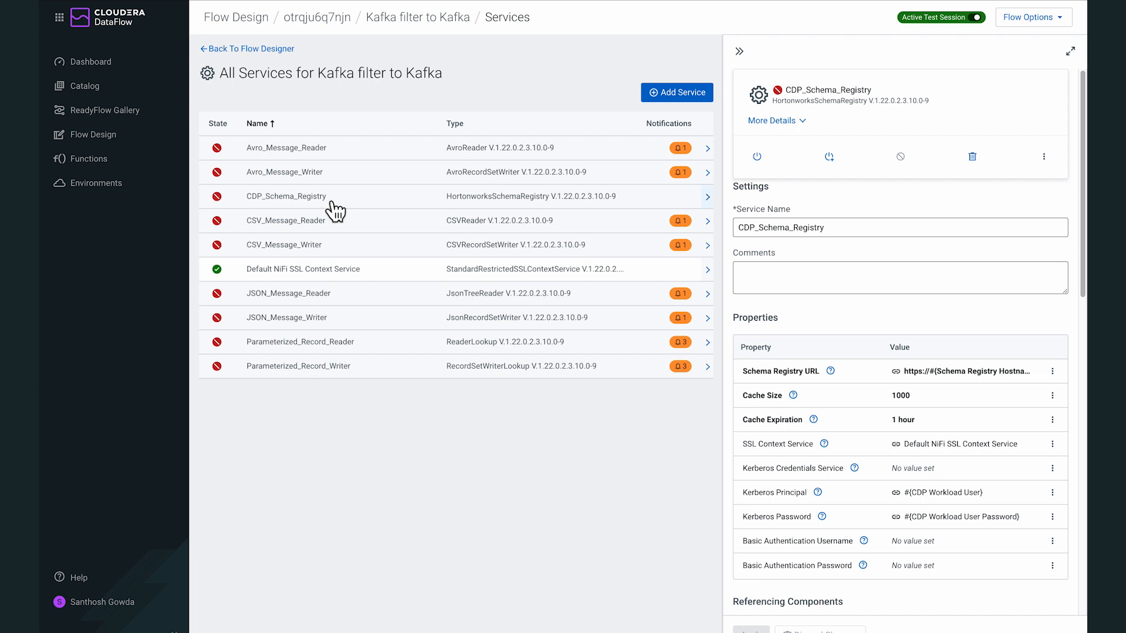
# - Enable the CDP_Schema_Registry service together with its referencing components
pyautogui.moveTo(785, 89); pyautogui.dragTo(875, 89)
pyautogui.click(646, 413)
pyautogui.click(830, 159)
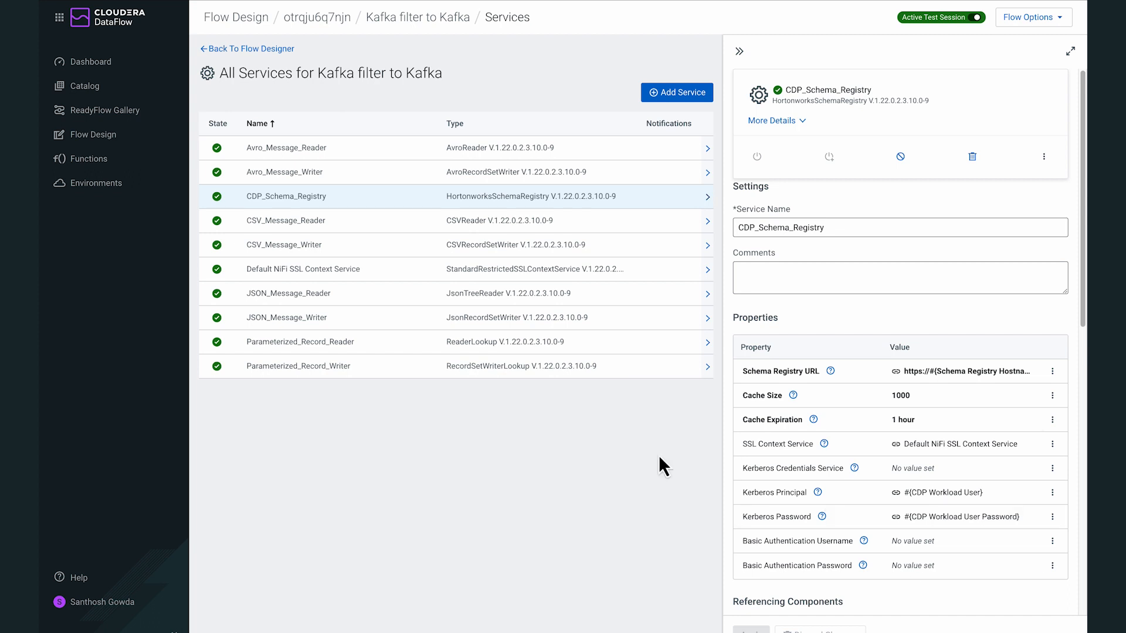
# - Return to the flow canvas and stop the Filter Events and WriteToKafka processors
pyautogui.click(250, 50)
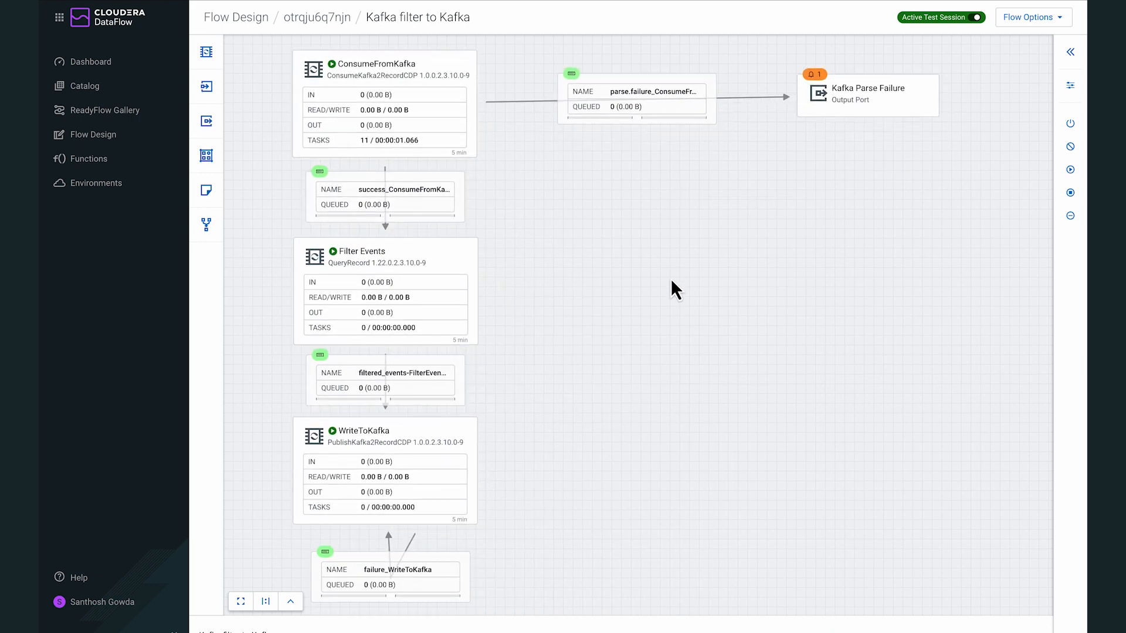
pyautogui.rightClick(386, 283)
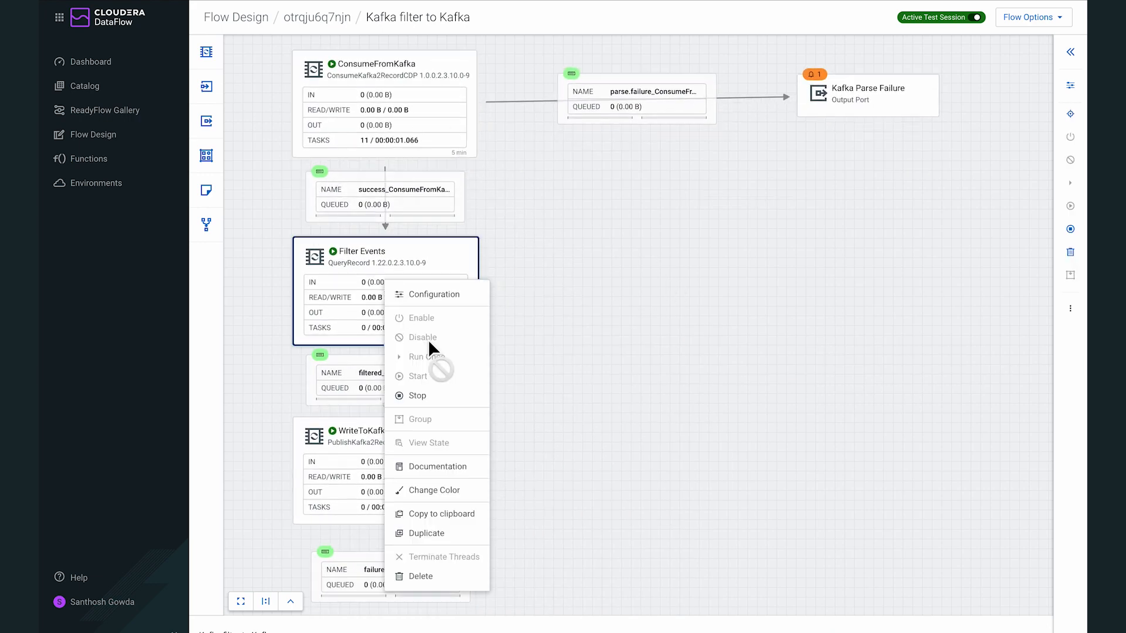
pyautogui.click(449, 396)
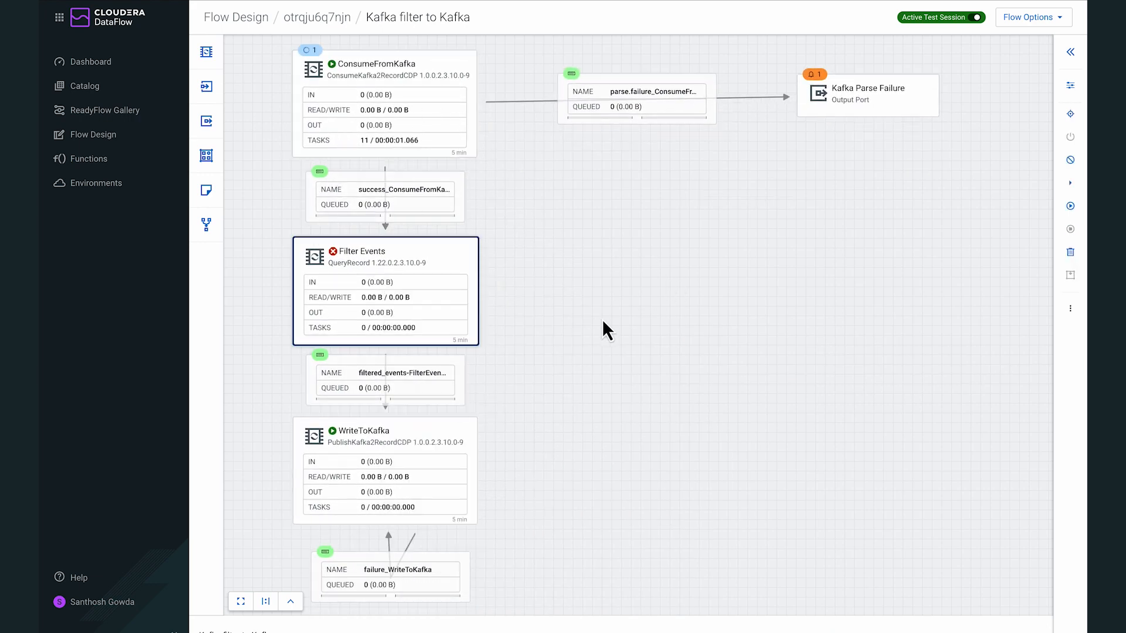
pyautogui.rightClick(367, 447)
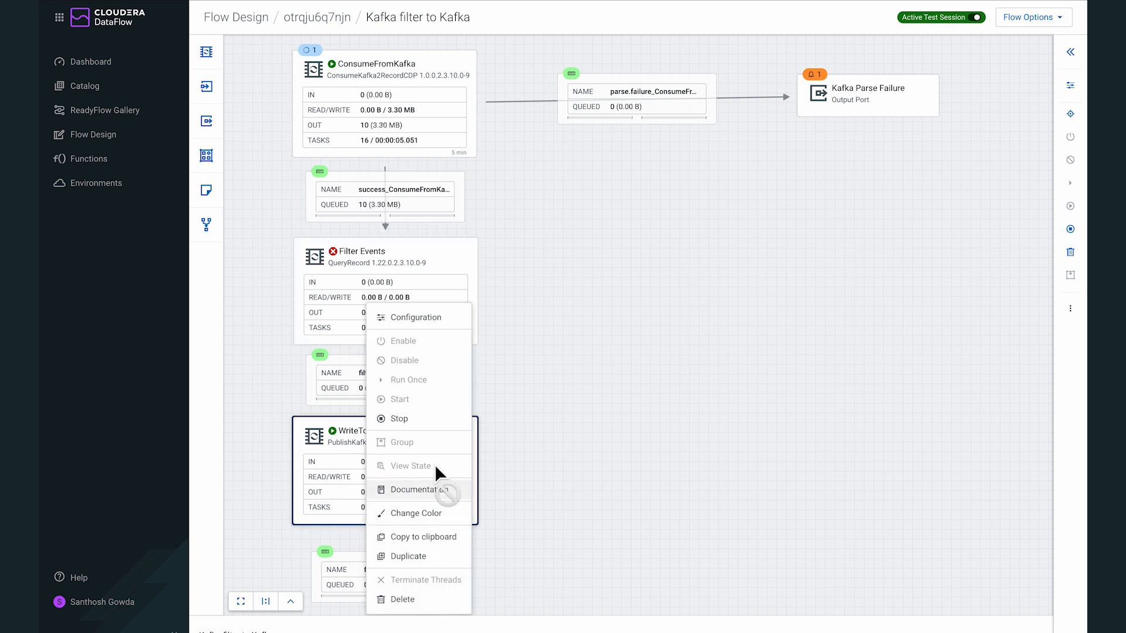
pyautogui.click(433, 418)
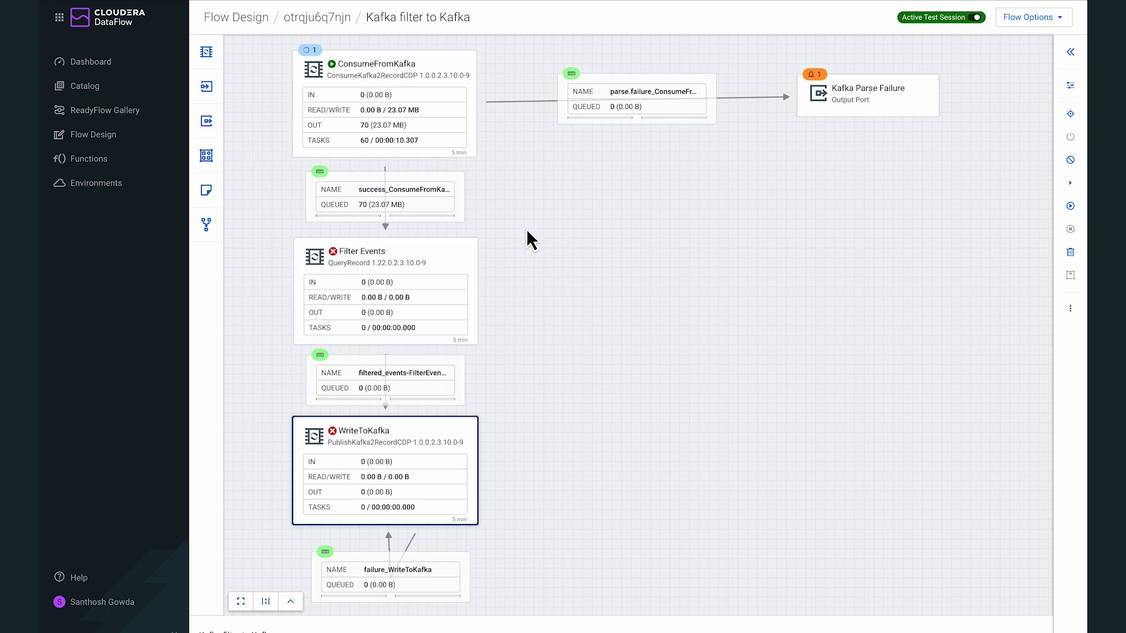
# - List the queued flow files of the connection between ConsumeFromKafka and Filter Events and look through the list
pyautogui.moveTo(540, 205); pyautogui.dragTo(596, 233)
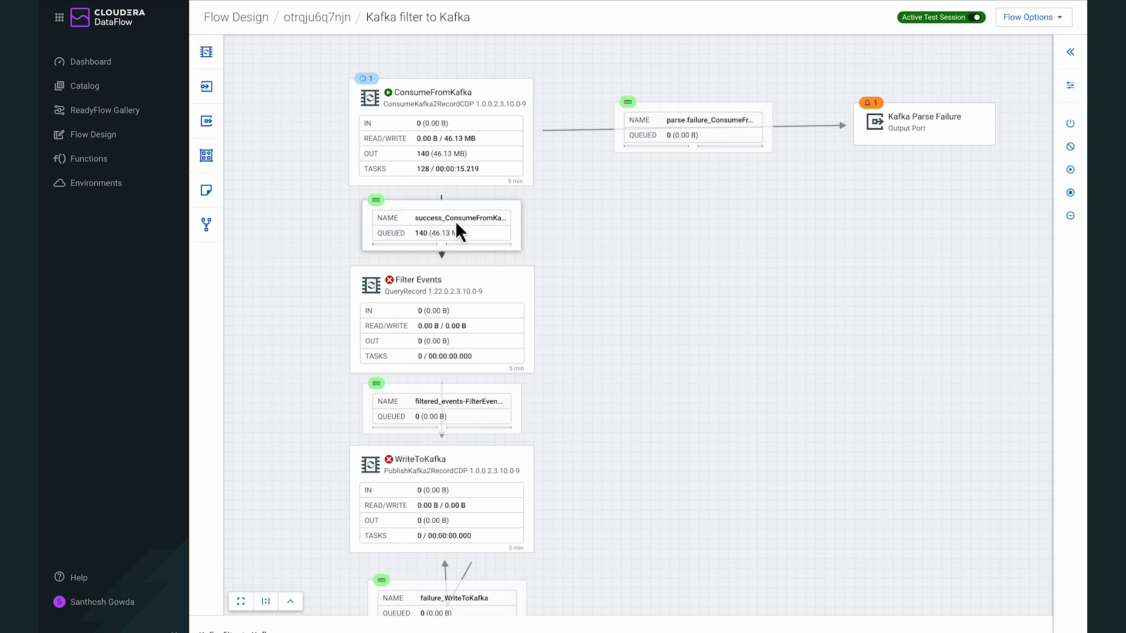
pyautogui.scroll(2, 473, 233)
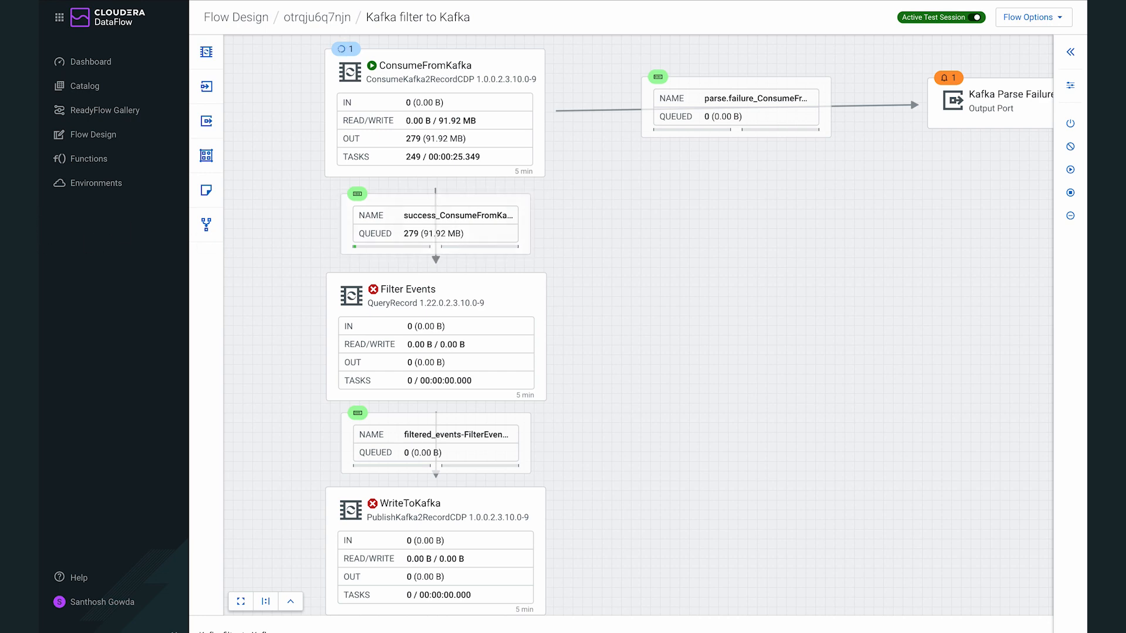
pyautogui.click(410, 215)
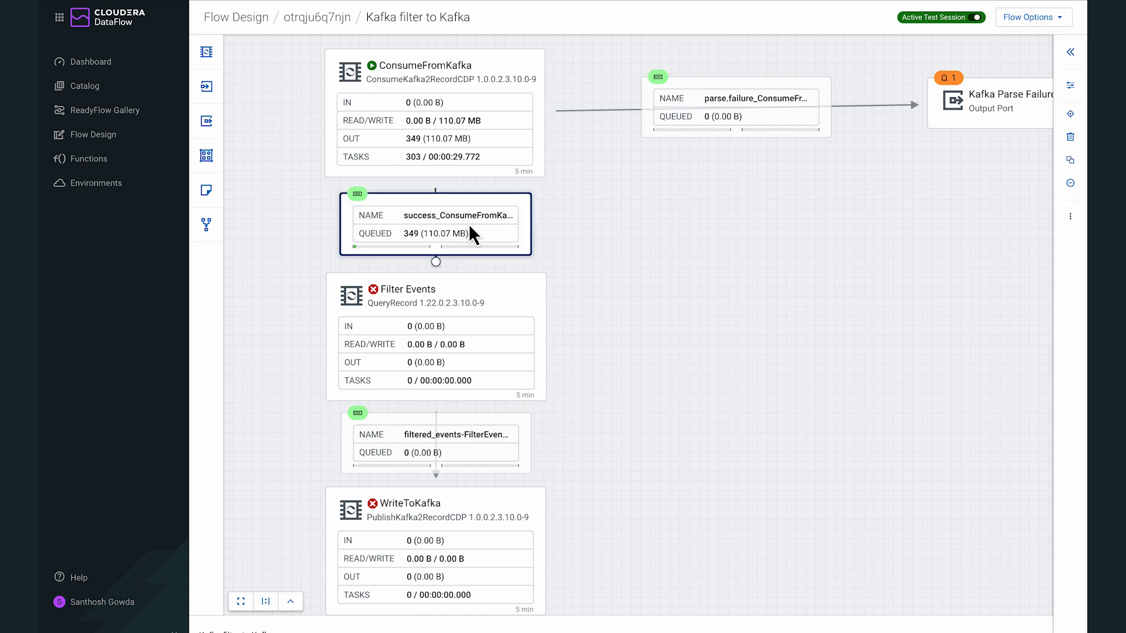
pyautogui.rightClick(434, 229)
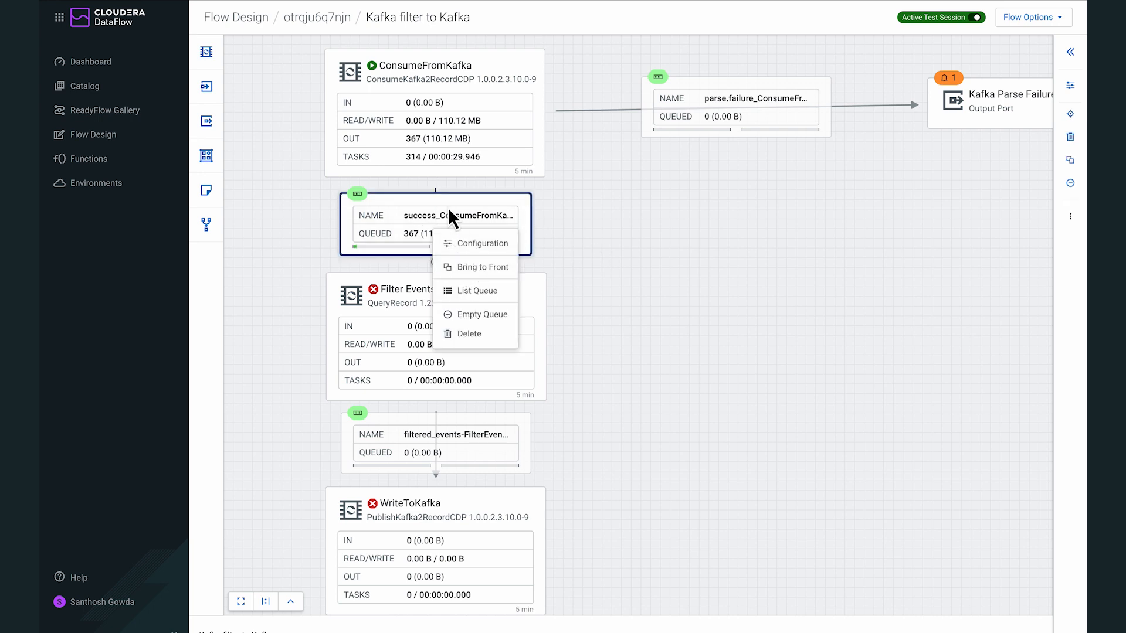
pyautogui.click(467, 292)
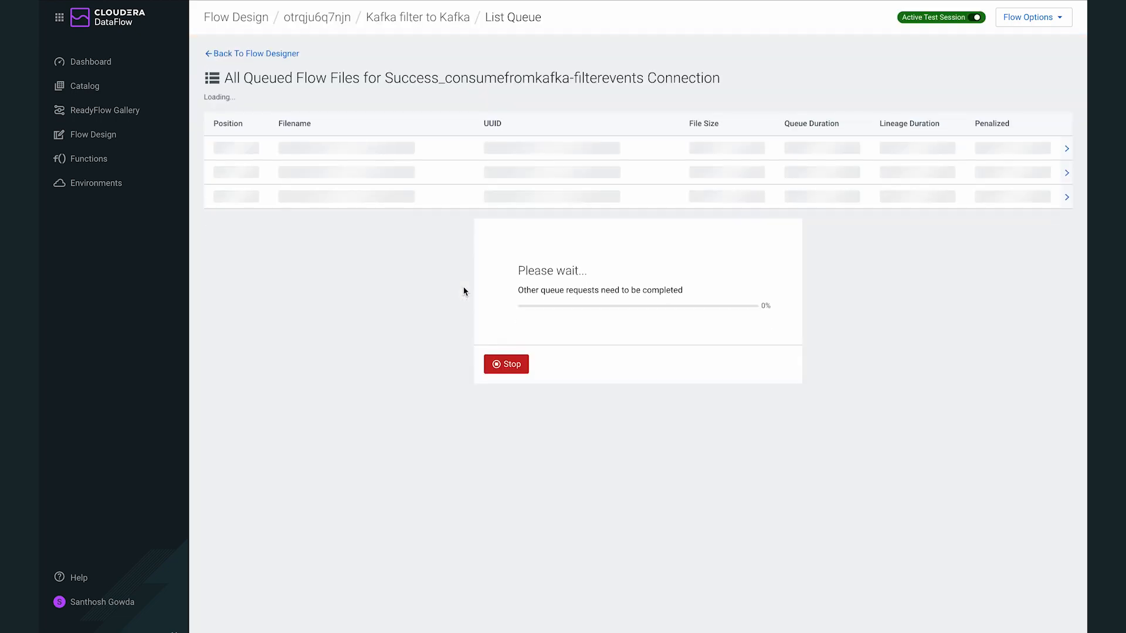
pyautogui.scroll(-1, 494, 265)
pyautogui.scroll(-15, 495, 265)
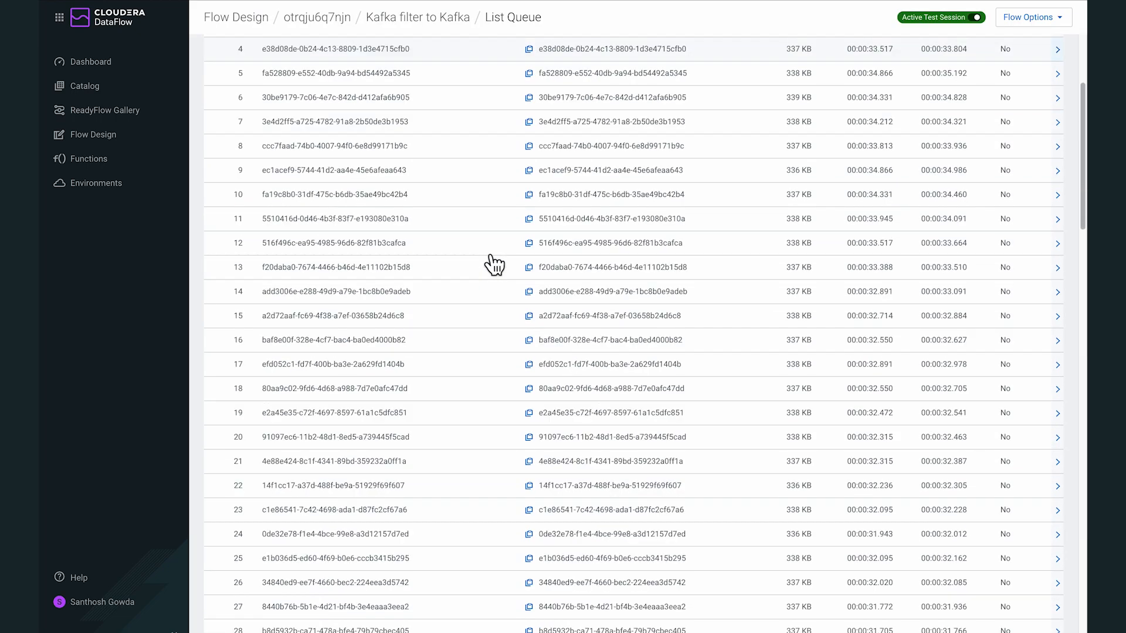
pyautogui.scroll(15, 494, 265)
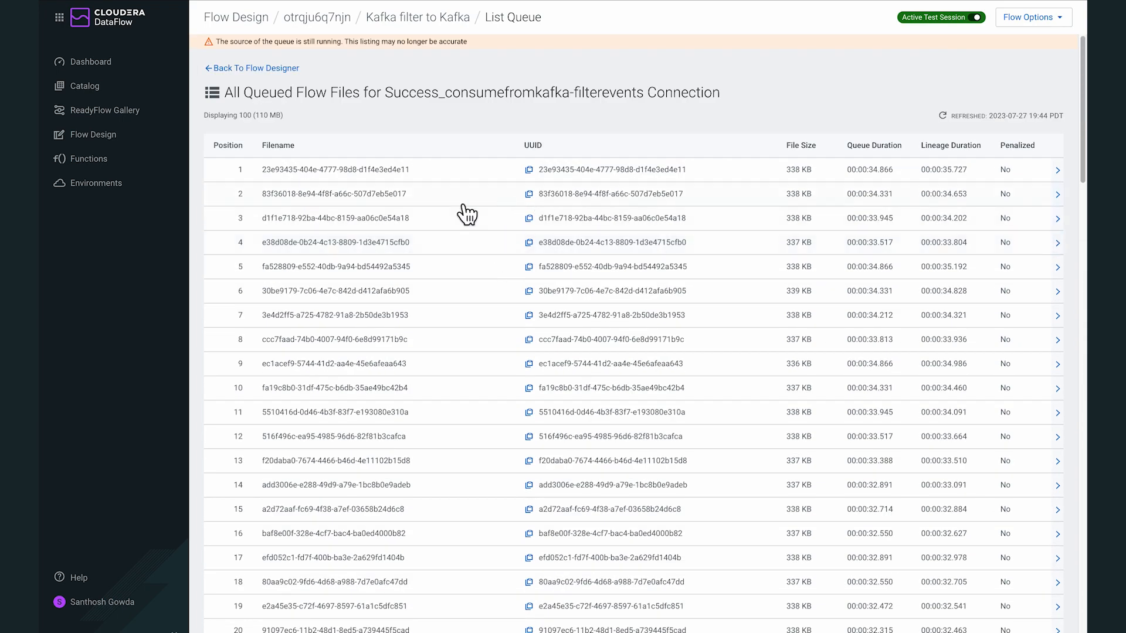
# - Show the details of the third queued flow file and examine its Kafka attributes and content claim
pyautogui.click(589, 228)
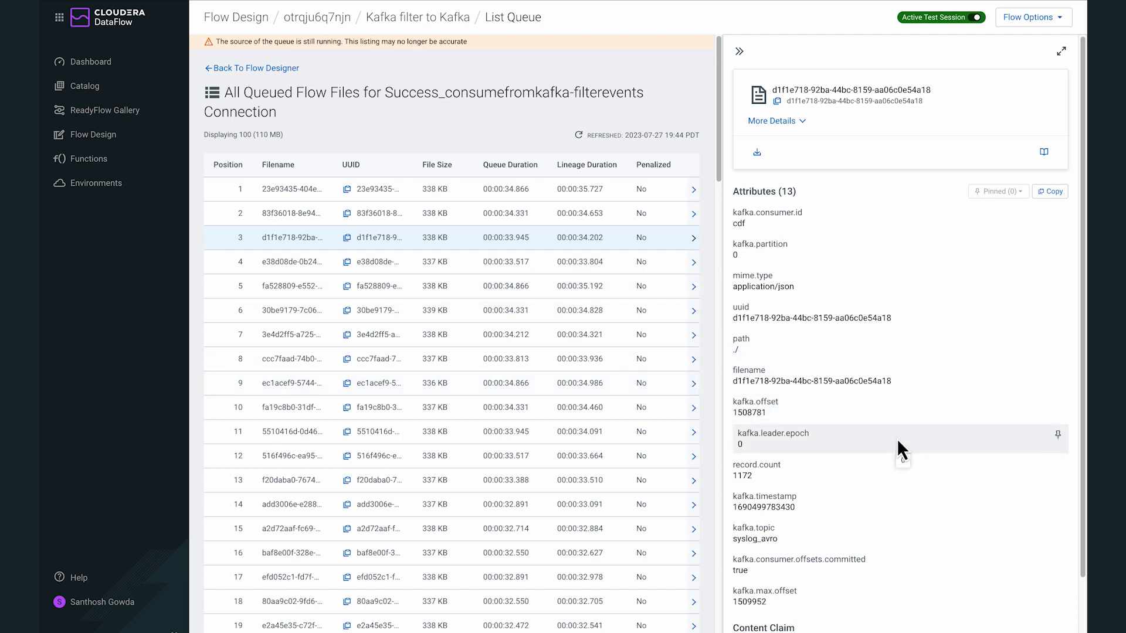
pyautogui.scroll(-1, 895, 354)
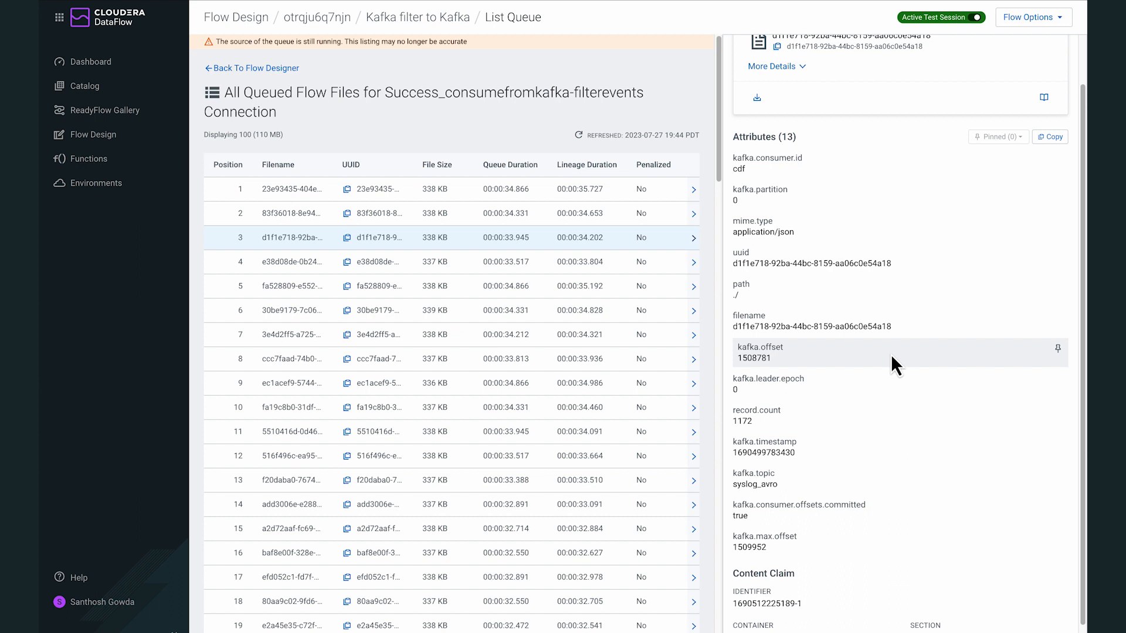
pyautogui.scroll(-1, 892, 354)
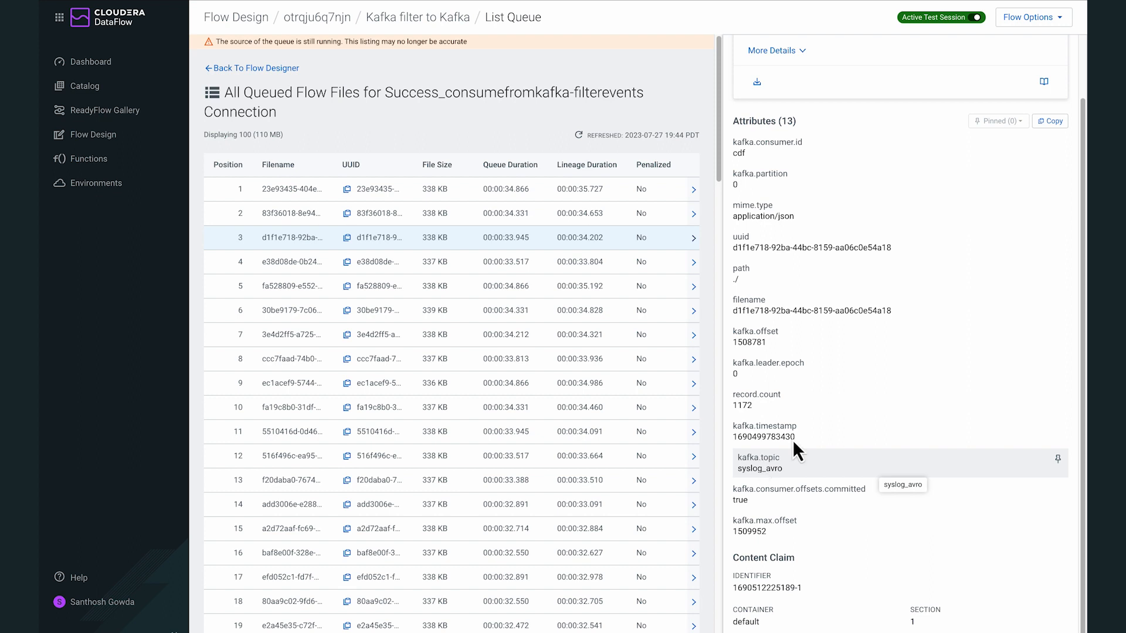
pyautogui.scroll(2, 798, 440)
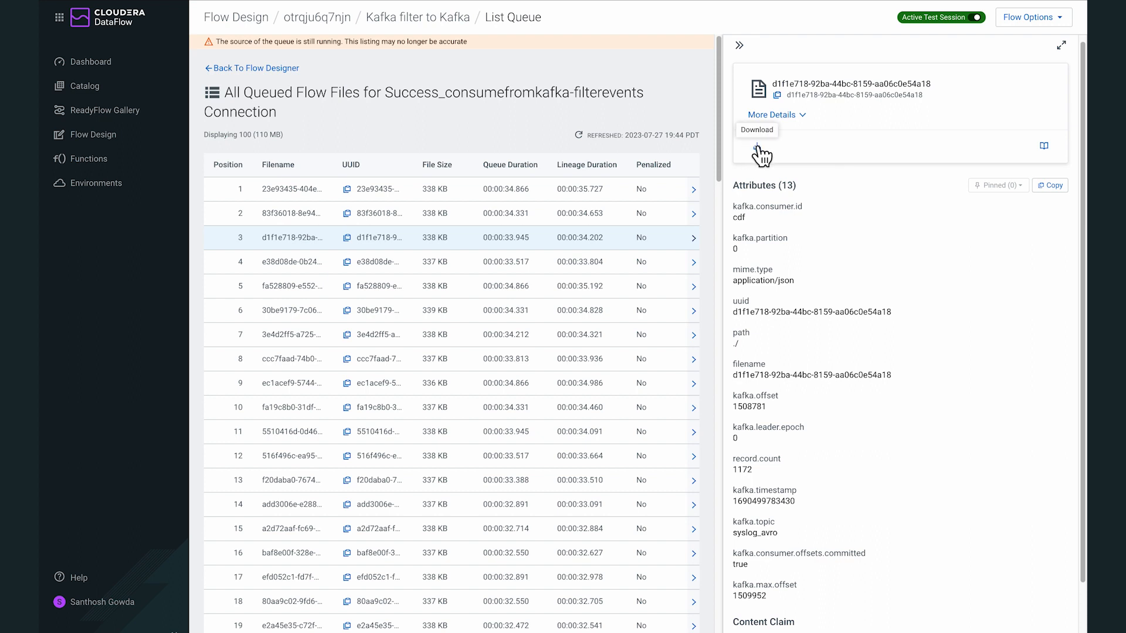
# - View the flow file's content in the Data Viewer as formatted JSON and look through its syslog records
pyautogui.click(1044, 147)
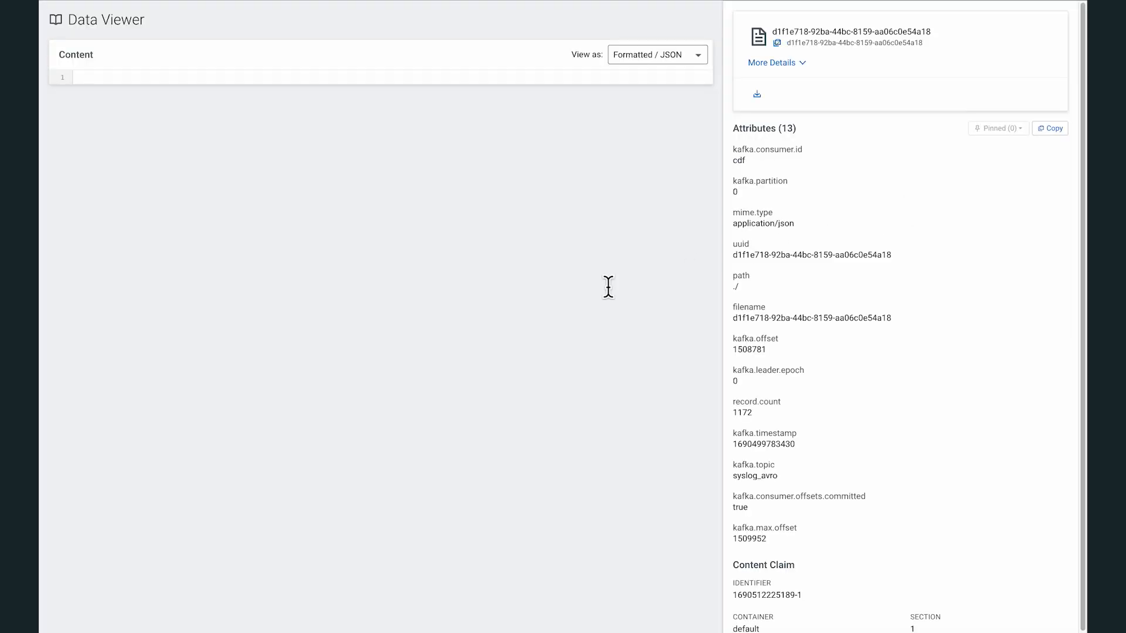
pyautogui.scroll(-2, 335, 328)
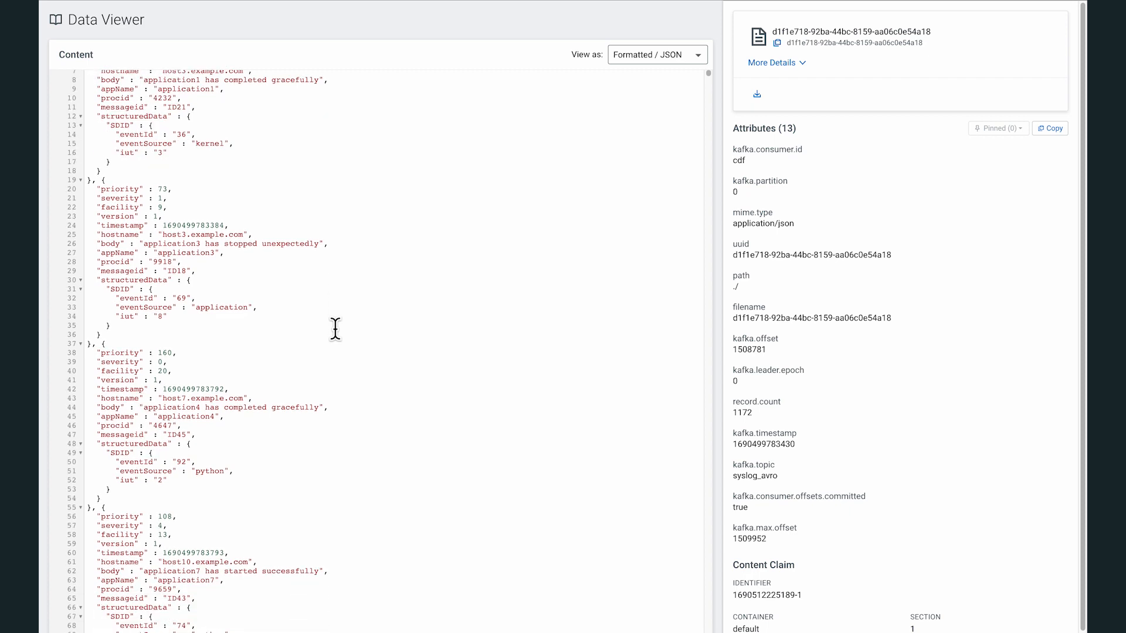
pyautogui.scroll(2, 335, 328)
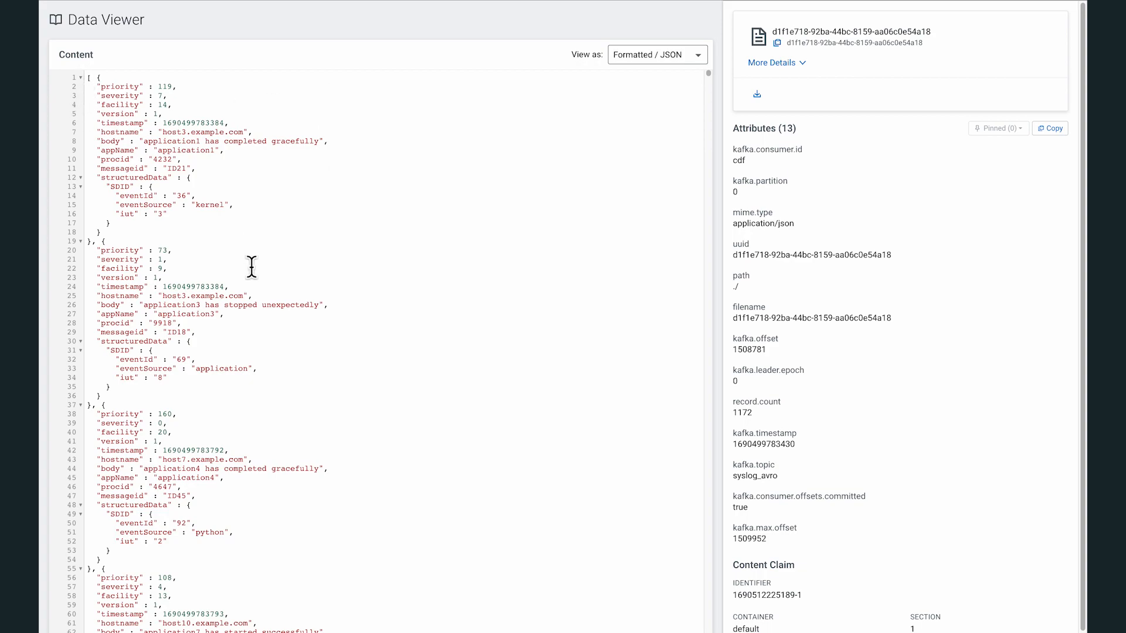
pyautogui.scroll(-15, 252, 267)
pyautogui.scroll(-20, 251, 267)
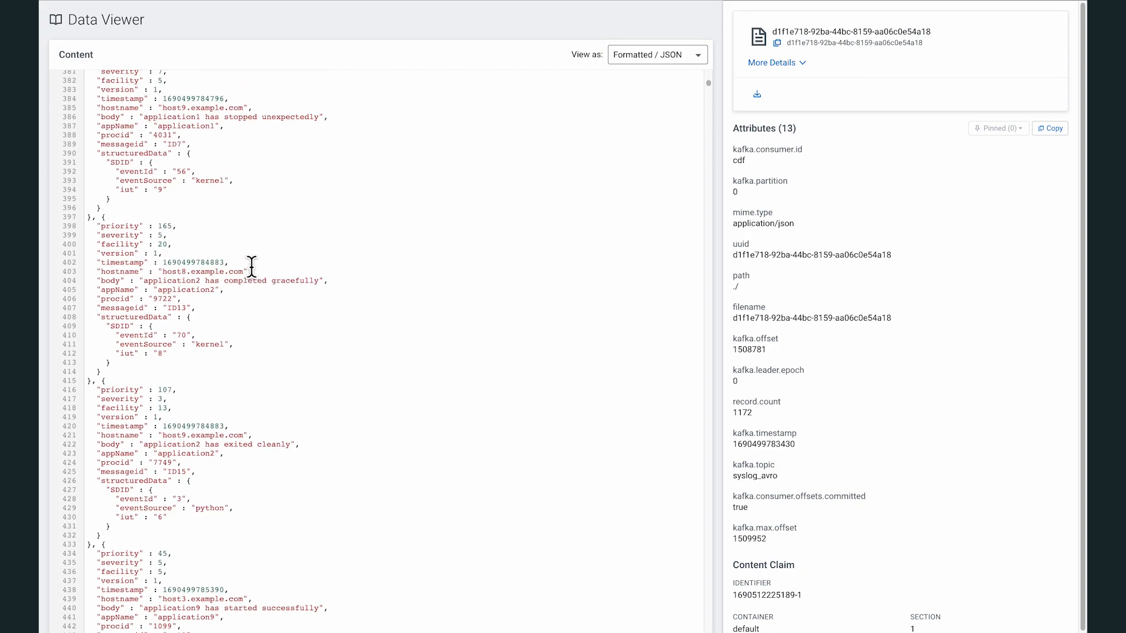
pyautogui.scroll(20, 251, 267)
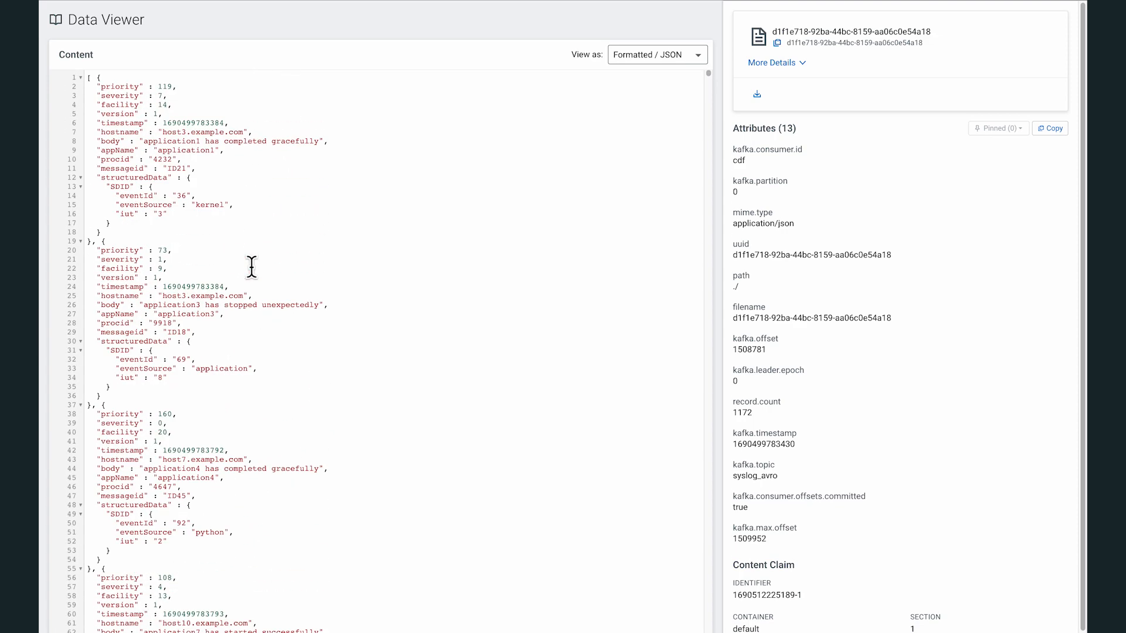
# - Examine individual records' fields such as priority, severity and structuredData in the JSON content, and close the Data Viewer
pyautogui.scroll(-10, 360, 213)
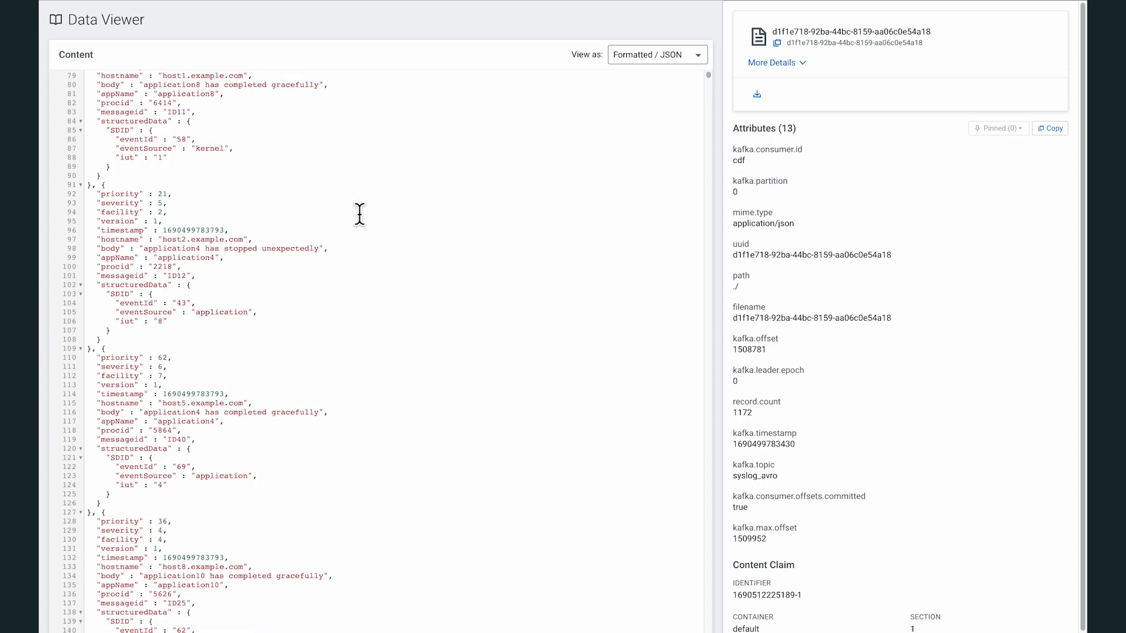
pyautogui.moveTo(96, 191); pyautogui.dragTo(150, 201)
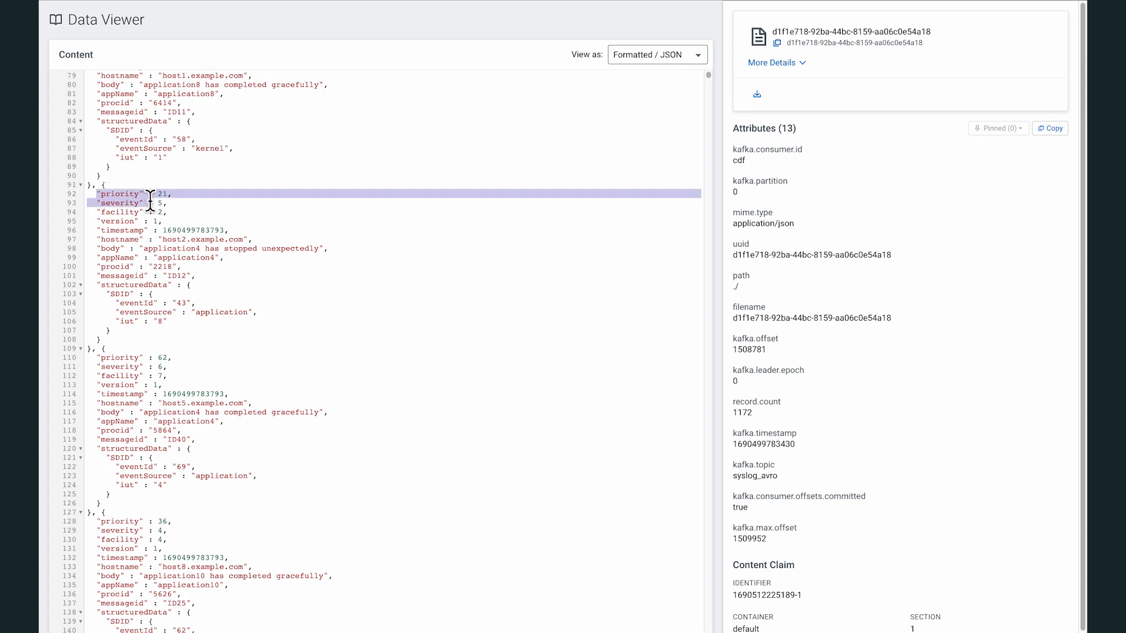
pyautogui.click(140, 366)
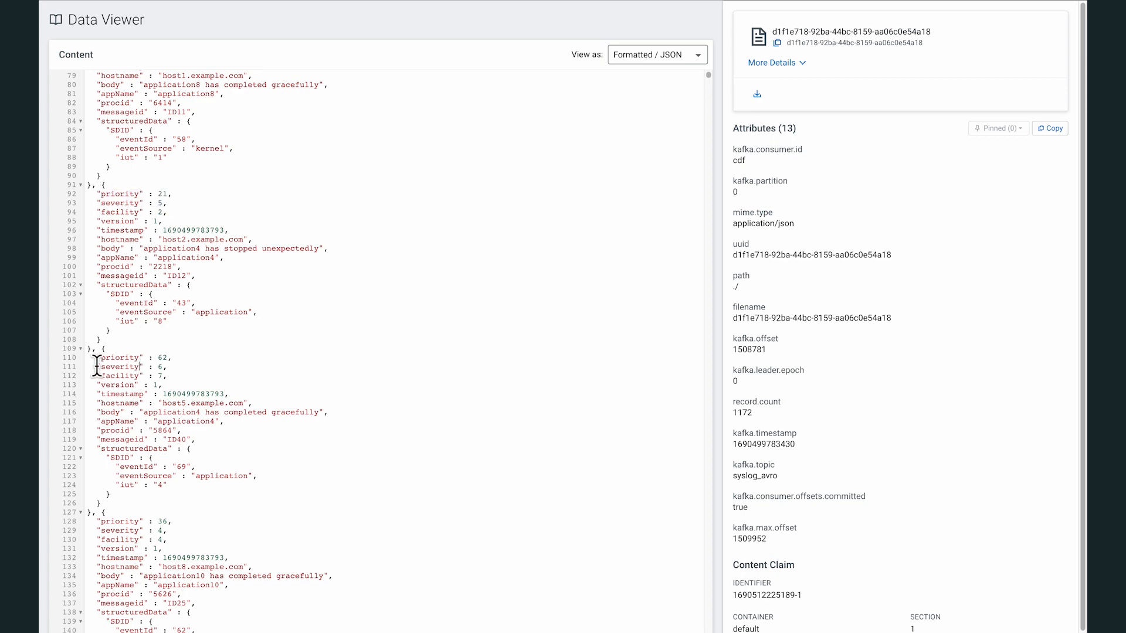
pyautogui.moveTo(97, 366); pyautogui.dragTo(251, 478)
pyautogui.click(238, 405)
pyautogui.scroll(-2, 315, 325)
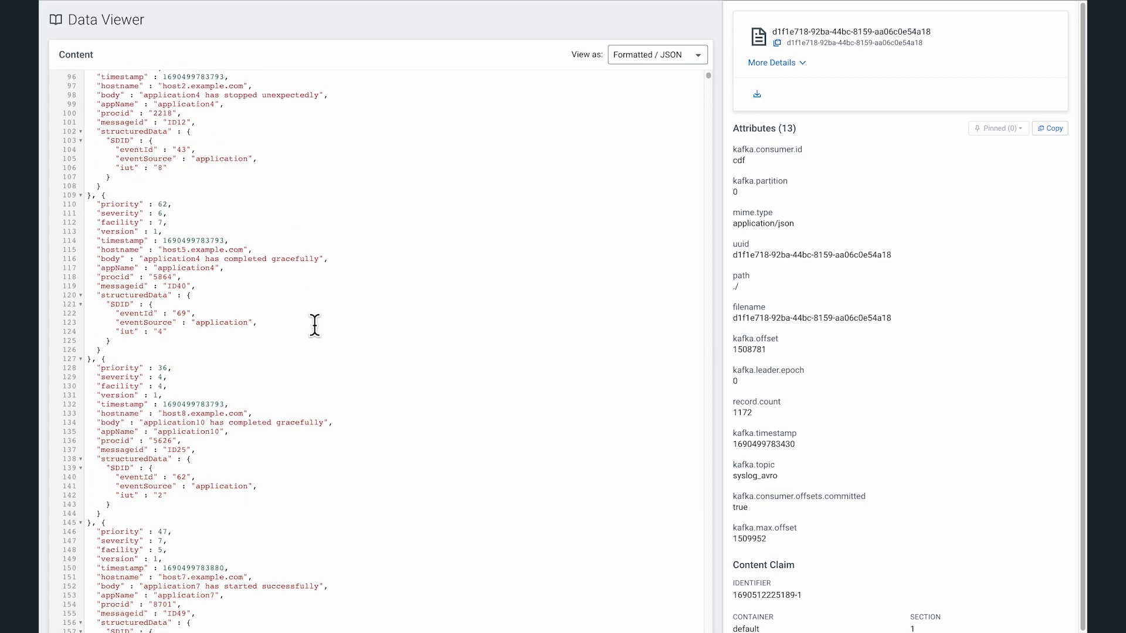
pyautogui.scroll(-1, 315, 326)
pyautogui.moveTo(176, 437); pyautogui.dragTo(100, 291)
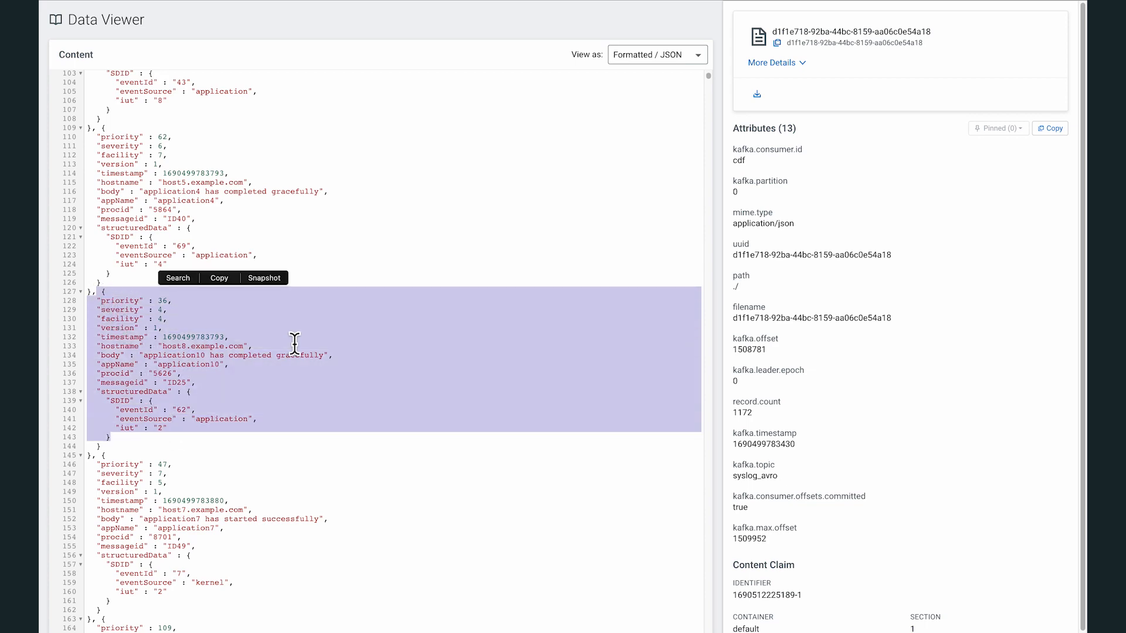
pyautogui.click(295, 345)
pyautogui.scroll(15, 424, 295)
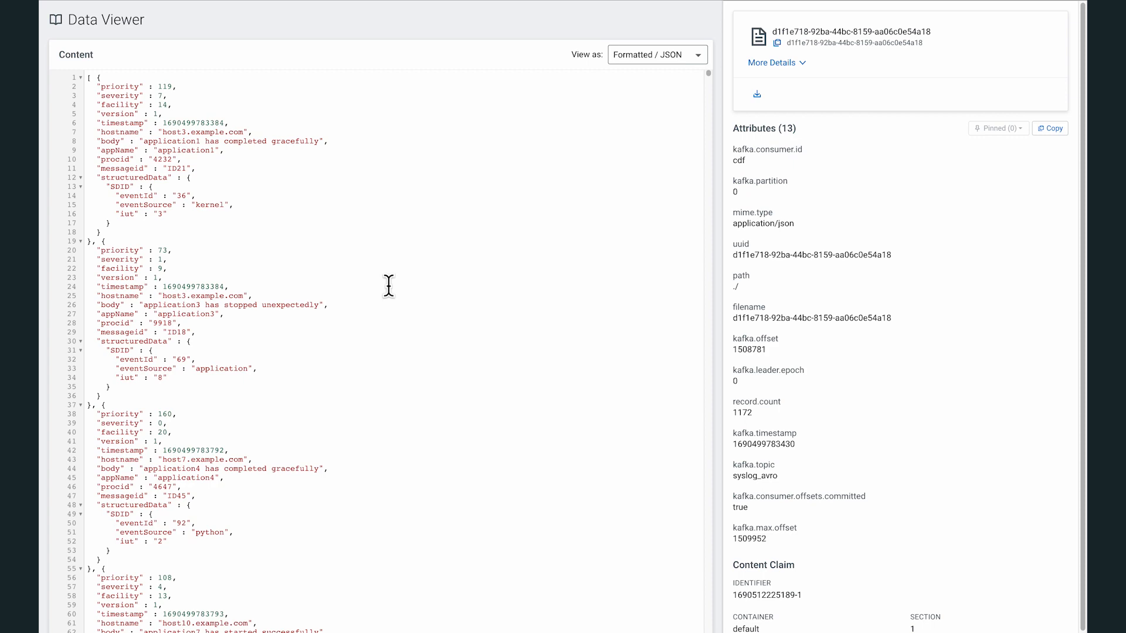
pyautogui.press('super+w')
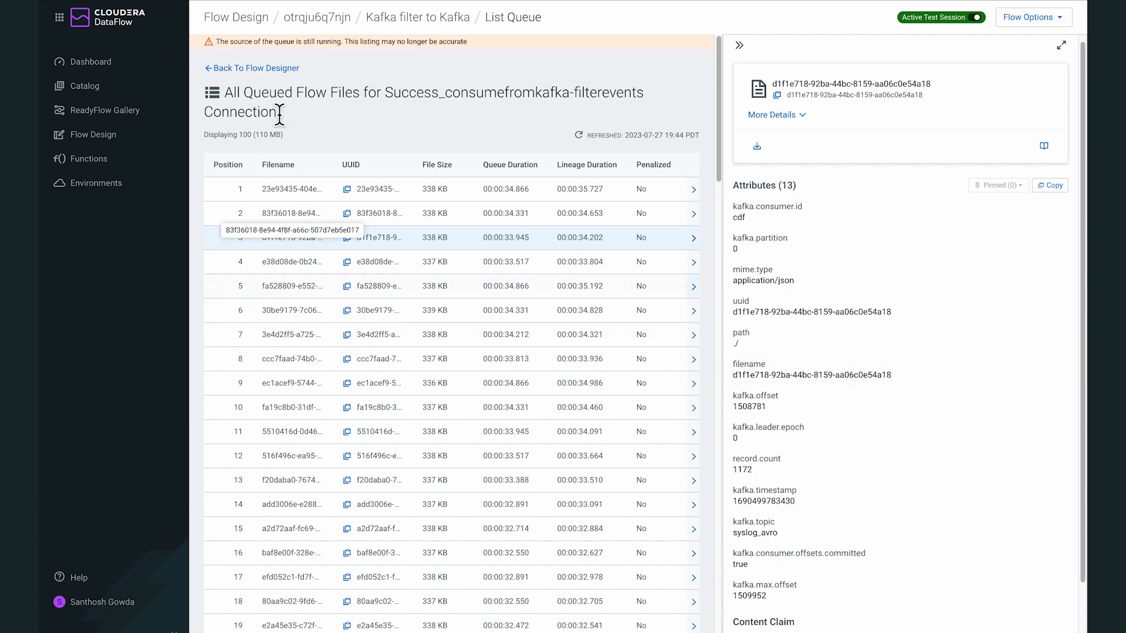
# - Return to the flow designer and review the scheduling settings and properties of the Filter Events processor
pyautogui.click(262, 70)
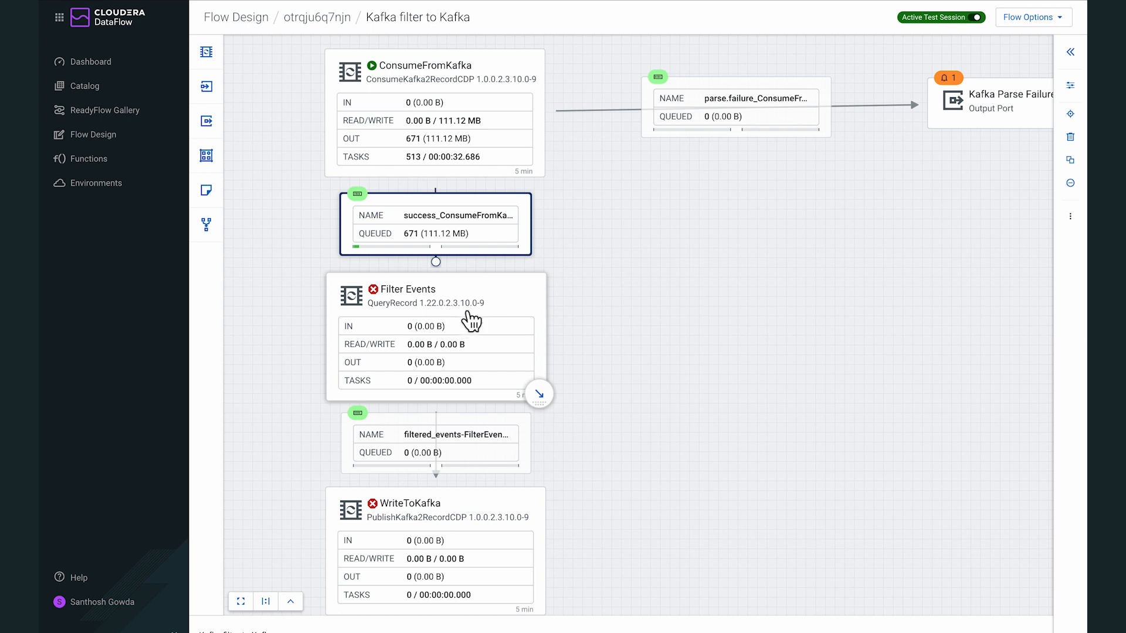
pyautogui.moveTo(626, 333); pyautogui.dragTo(586, 339)
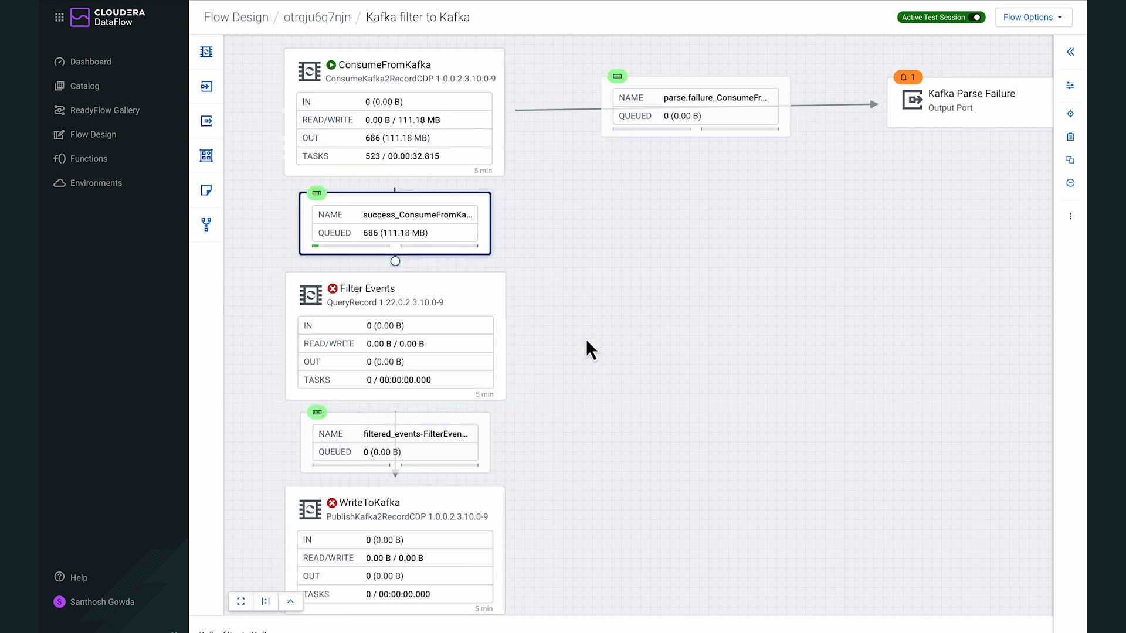
pyautogui.click(438, 328)
pyautogui.scroll(-3, 928, 252)
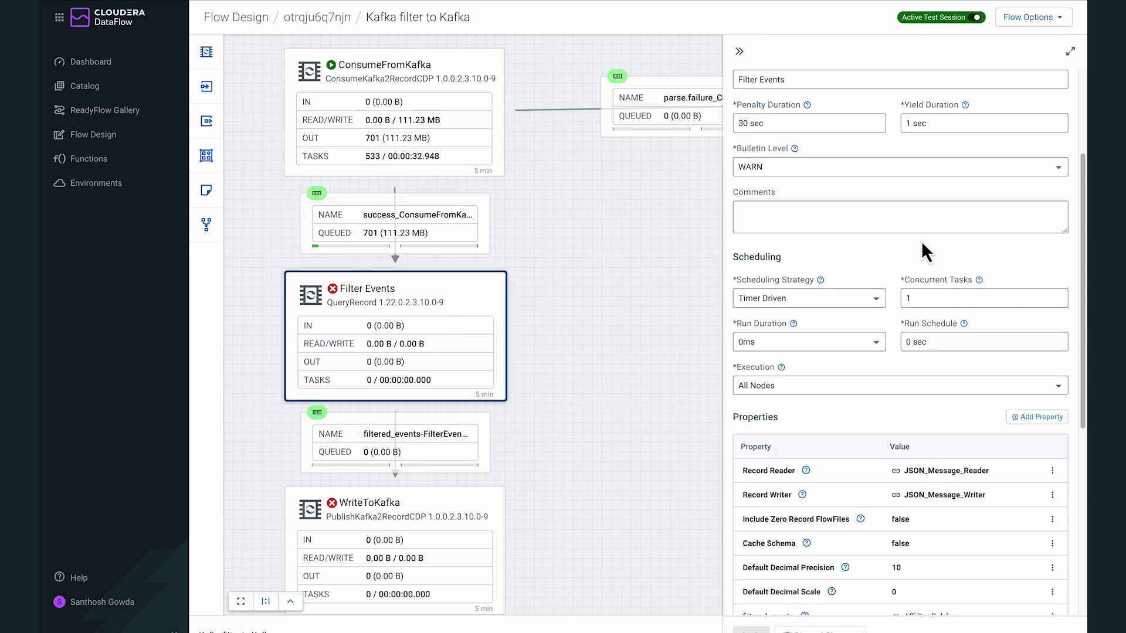
pyautogui.scroll(-3, 920, 241)
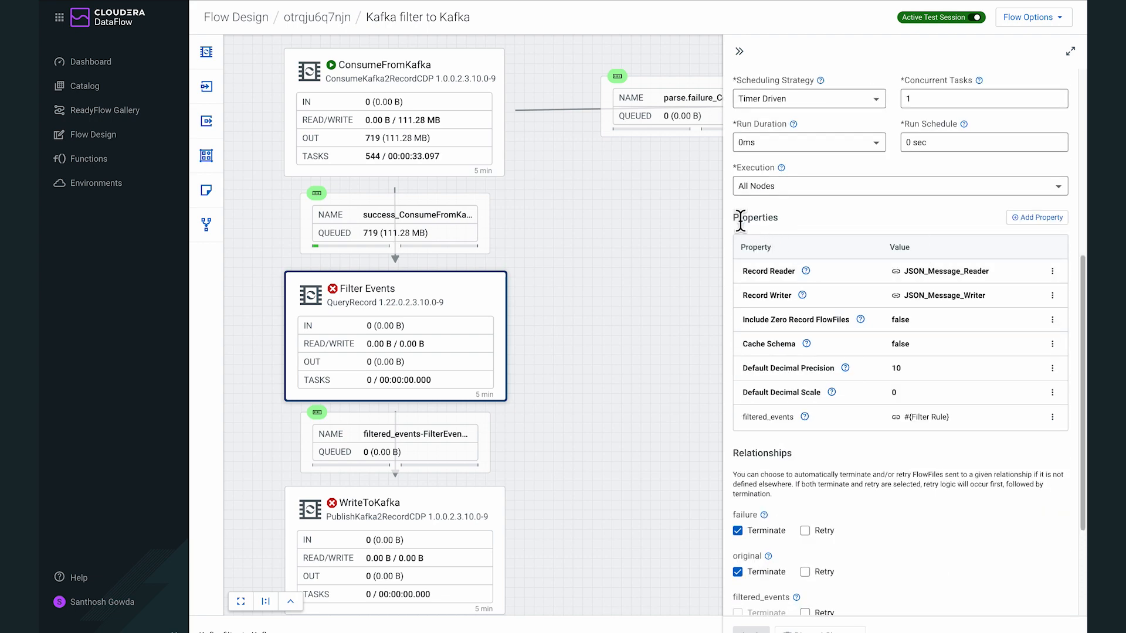
pyautogui.scroll(-1, 810, 326)
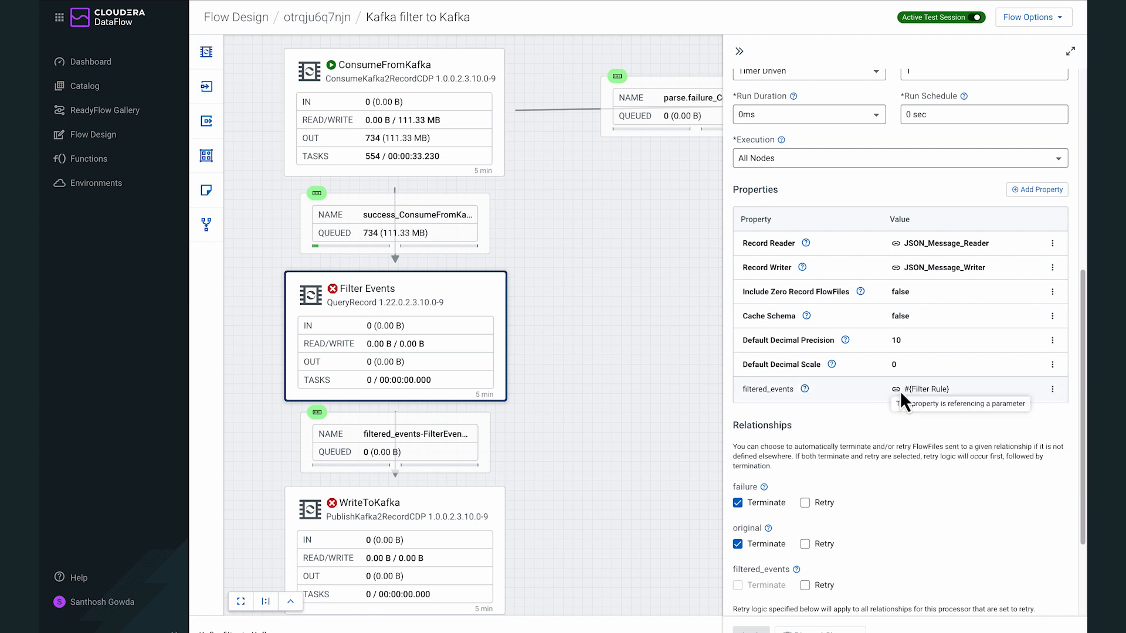
# - Go to the parameter referenced by filtered_events, set Filter Rule to SELECT * FROM FLOWFILE WHERE severity <= 2, and apply the change
pyautogui.click(1052, 389)
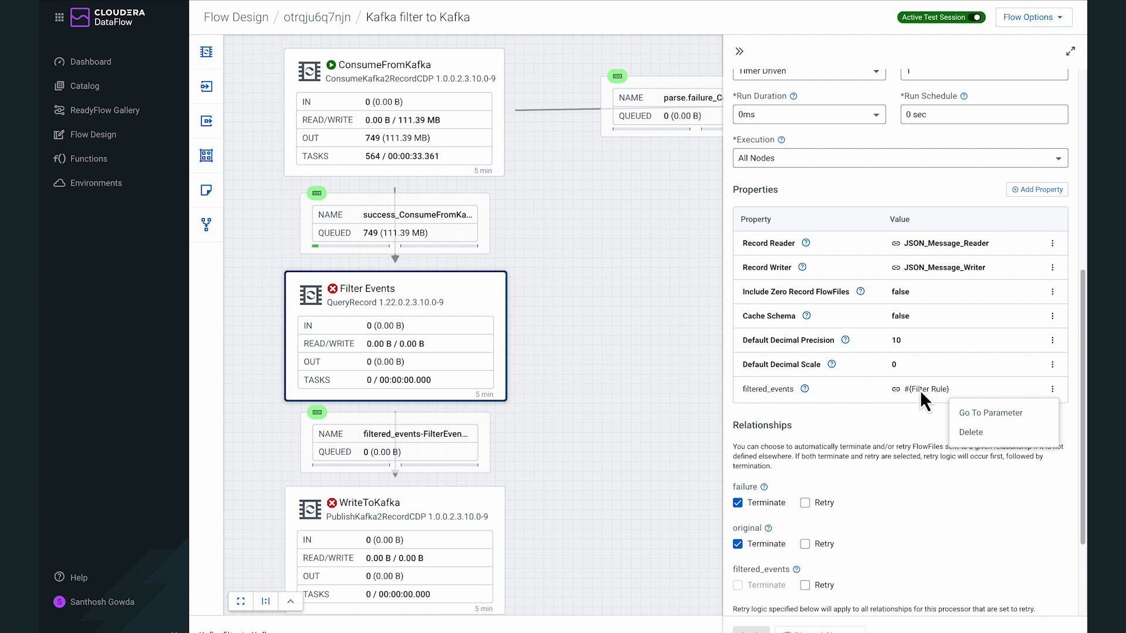
pyautogui.click(1013, 416)
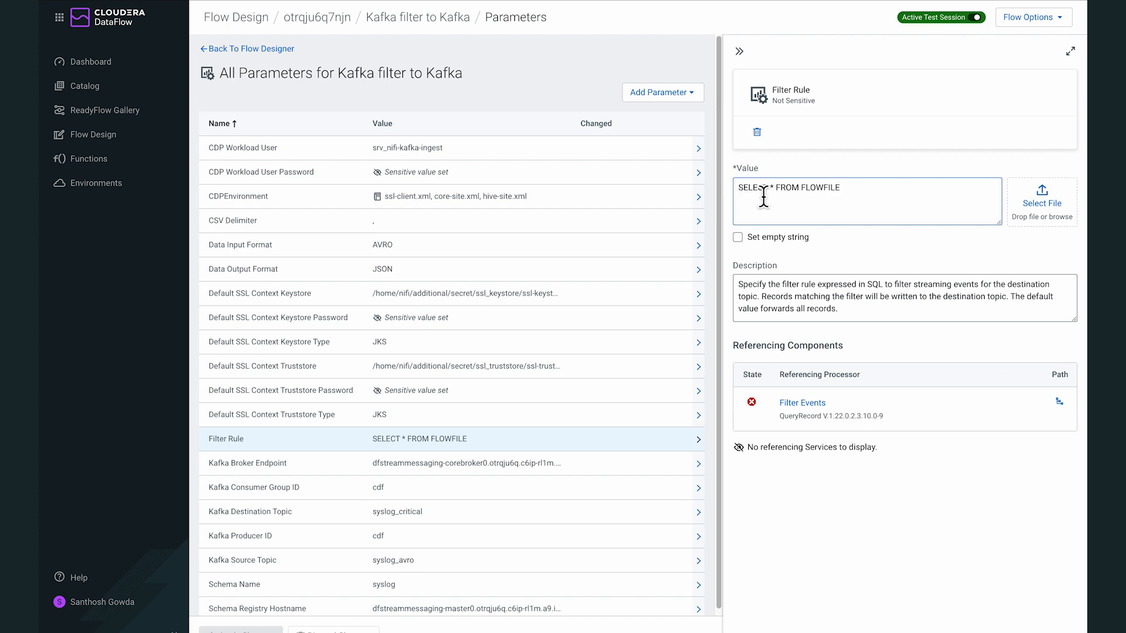
pyautogui.click(864, 189)
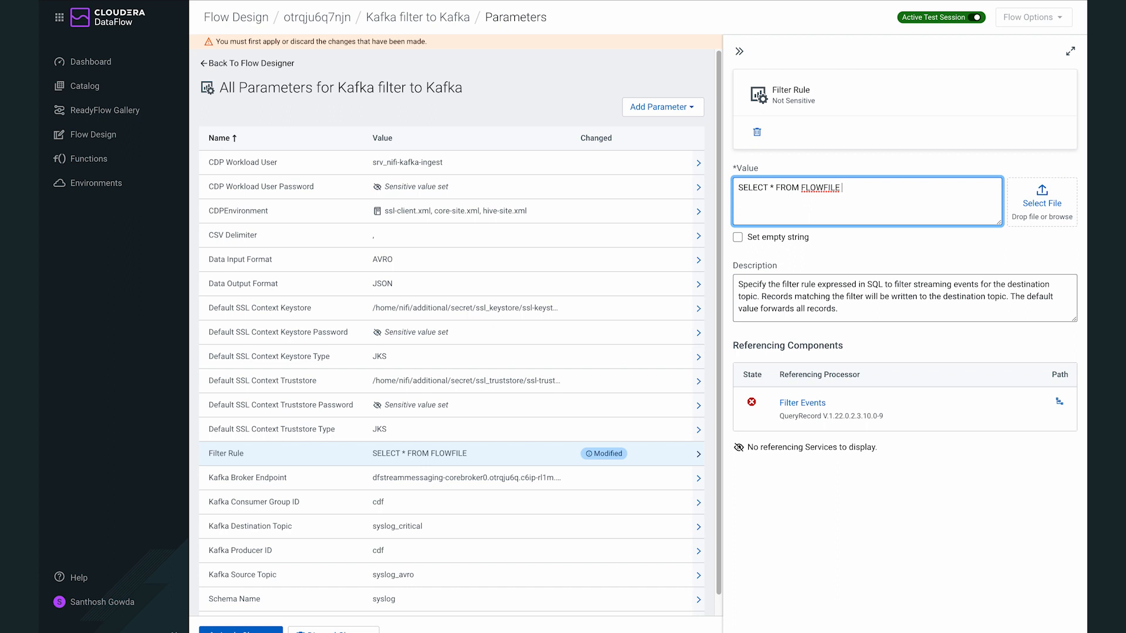
pyautogui.write('WHERE severity')
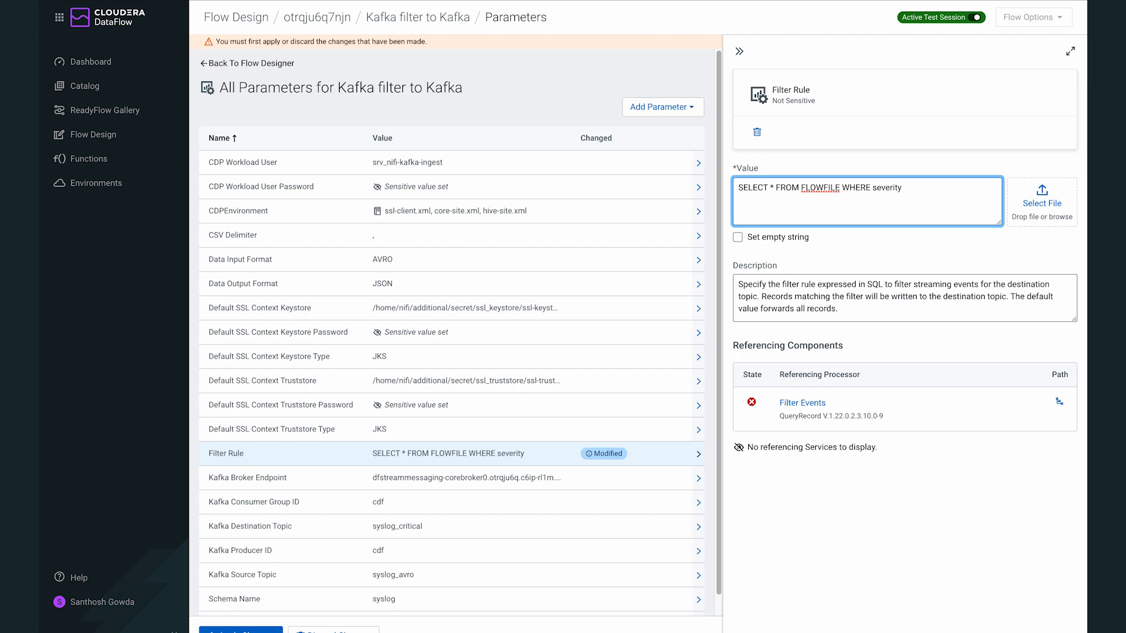
pyautogui.write('<= 2')
pyautogui.click(240, 630)
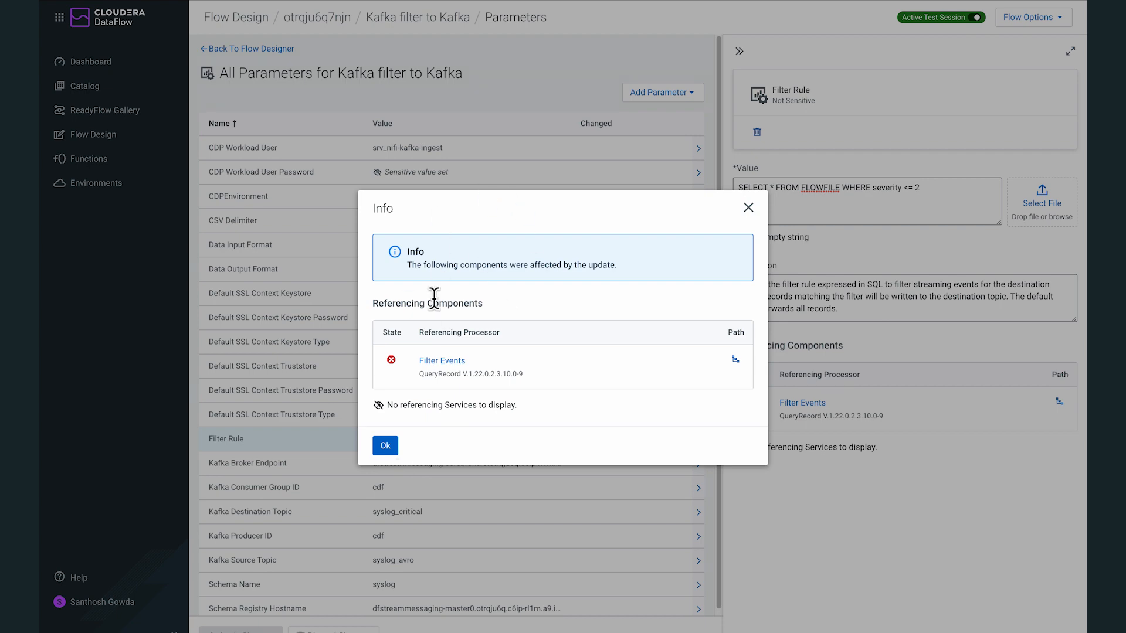
# - Go to the Filter Events processor from the list of affected components, start it, and deselect it
pyautogui.click(445, 361)
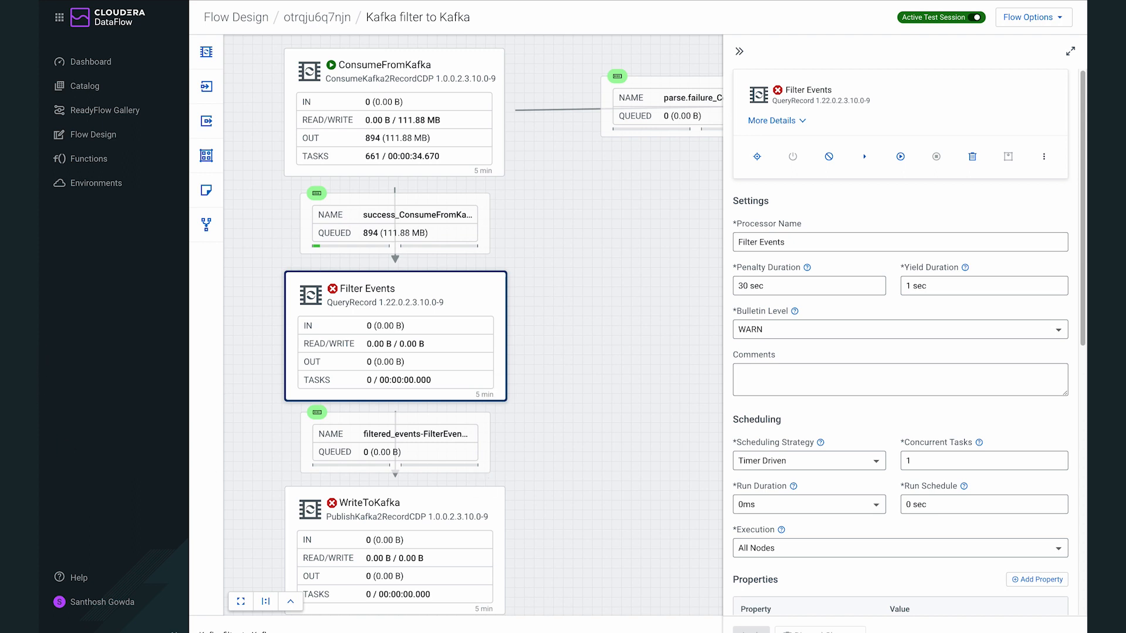
pyautogui.rightClick(375, 350)
pyautogui.click(413, 402)
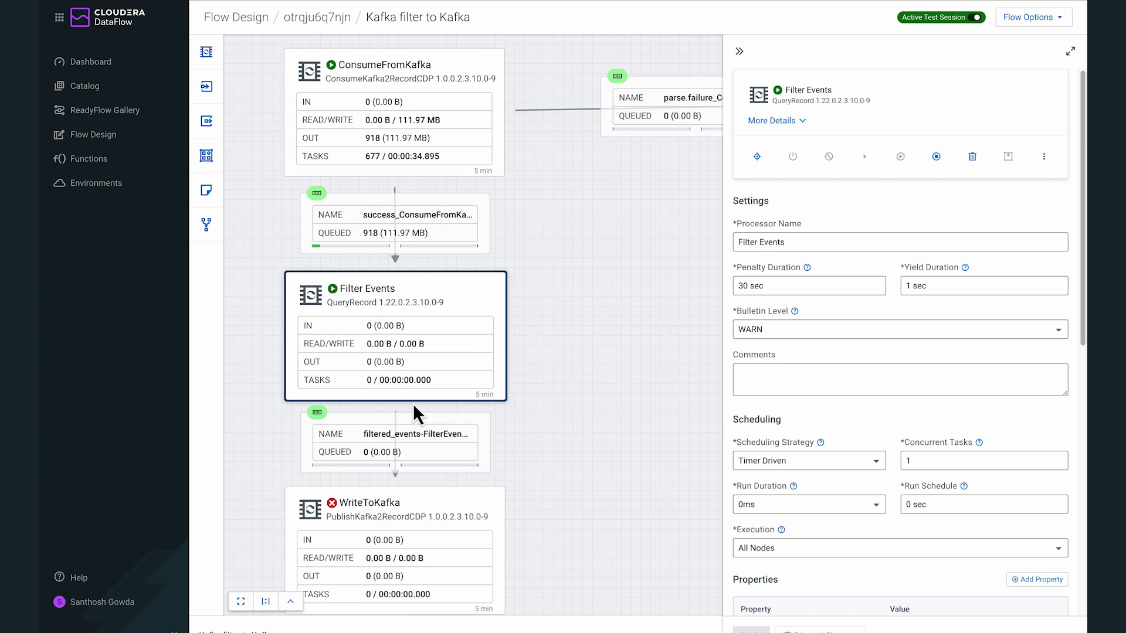
pyautogui.click(616, 378)
pyautogui.moveTo(617, 379); pyautogui.dragTo(631, 356)
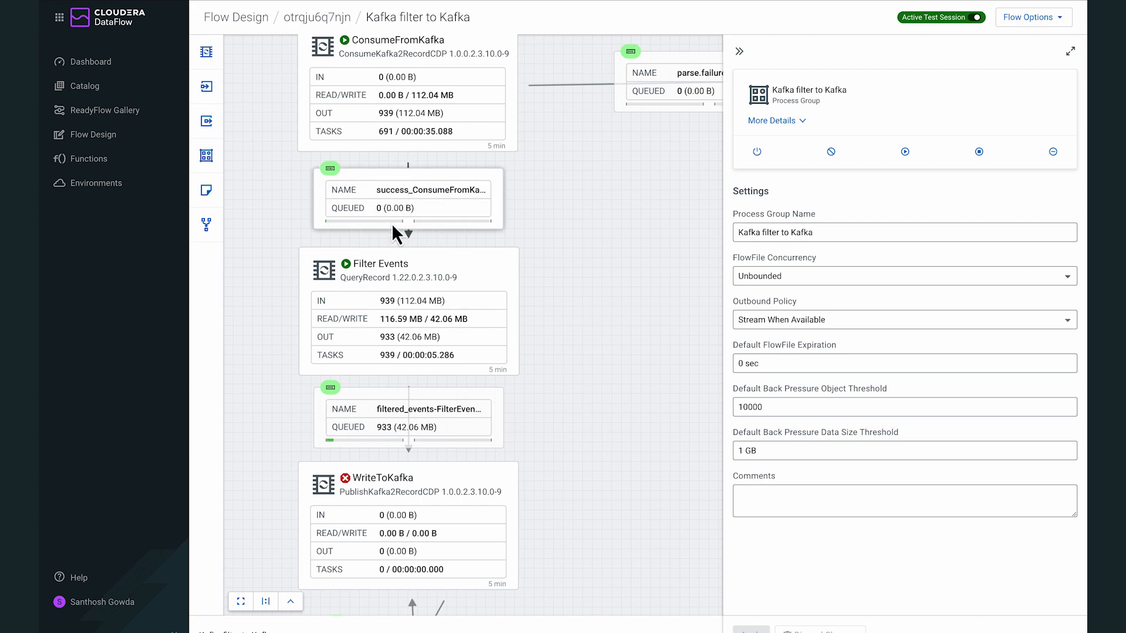
# - List the queued flow files of the connection between Filter Events and WriteToKafka and show the sixth flow file's details
pyautogui.scroll(1, 443, 434)
pyautogui.scroll(3, 443, 434)
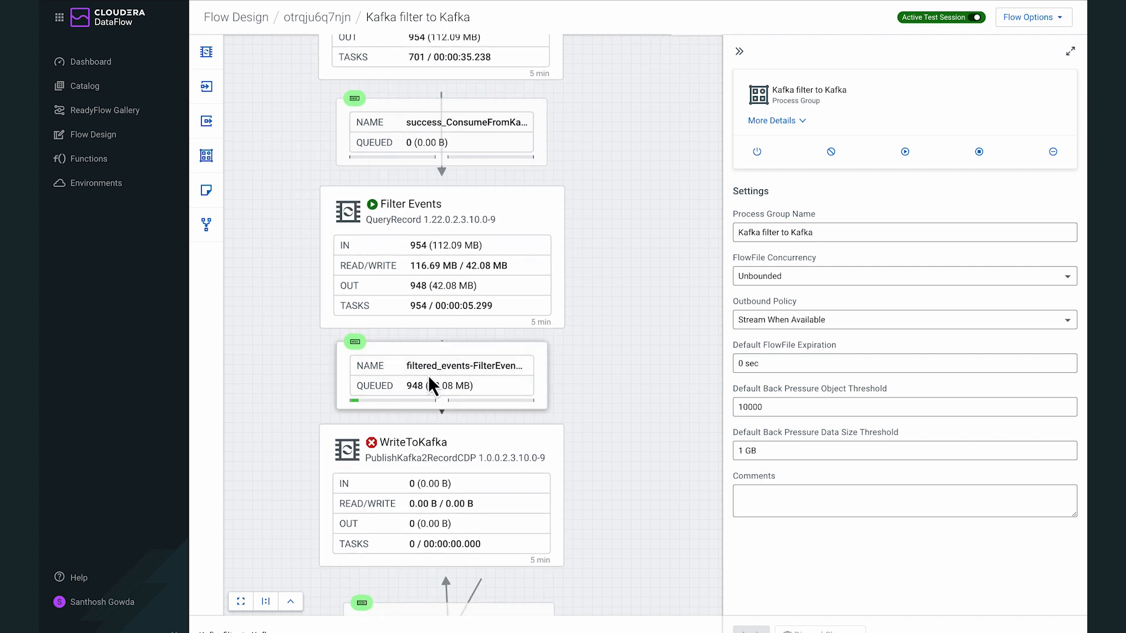
pyautogui.rightClick(428, 375)
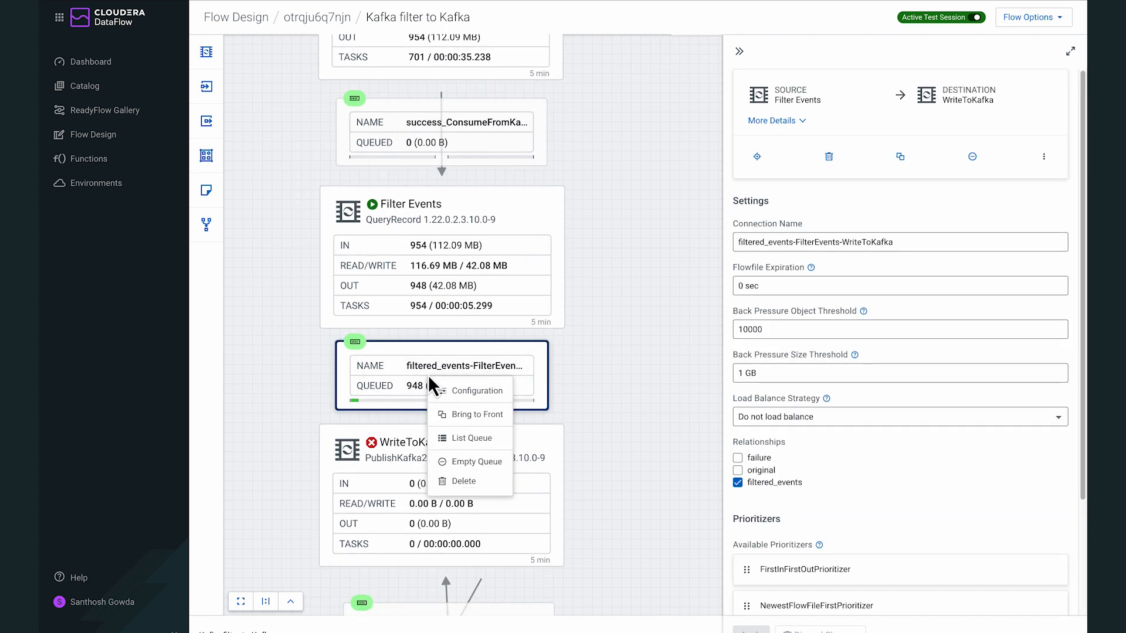
pyautogui.click(474, 438)
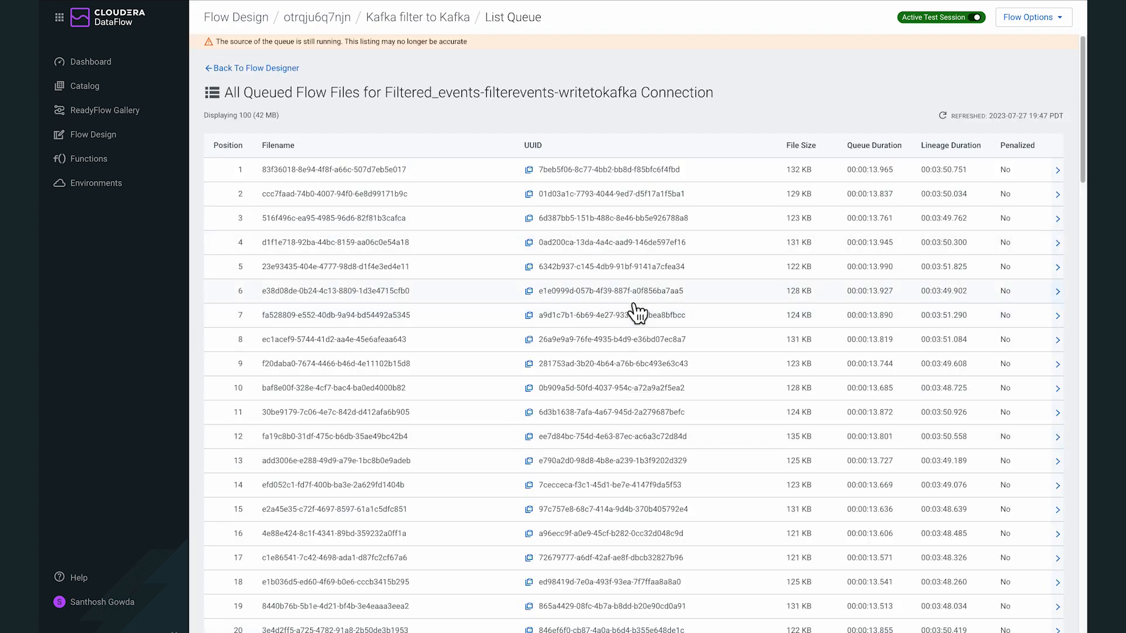
pyautogui.click(632, 300)
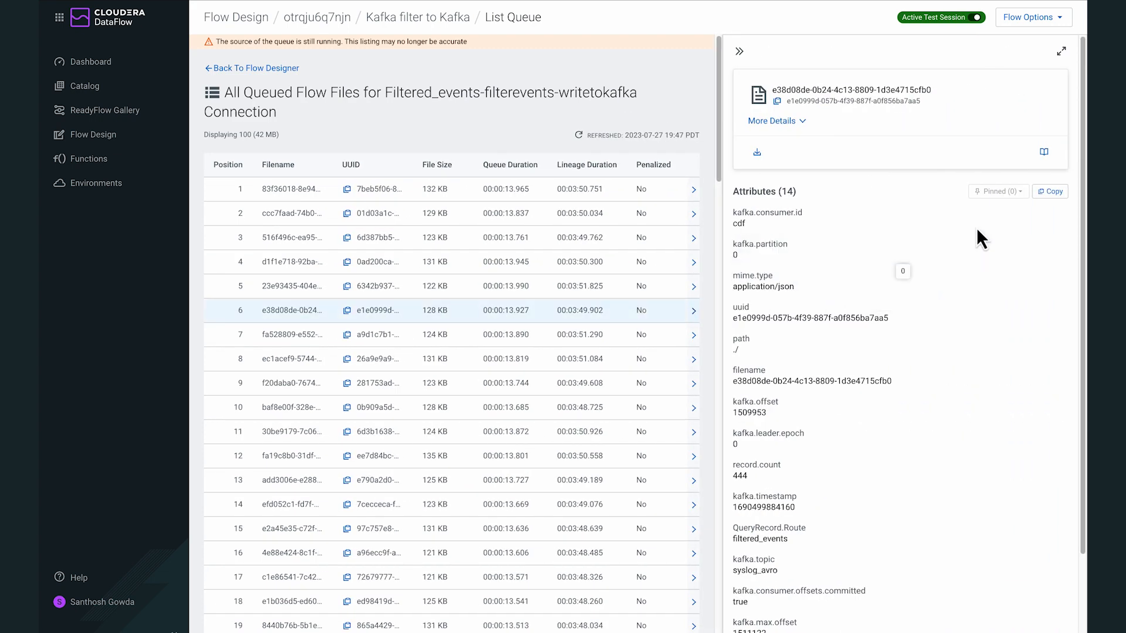
# - View the flow file's content in the Data Viewer, examine the severity values of the filtered records, and close the viewer
pyautogui.click(1044, 153)
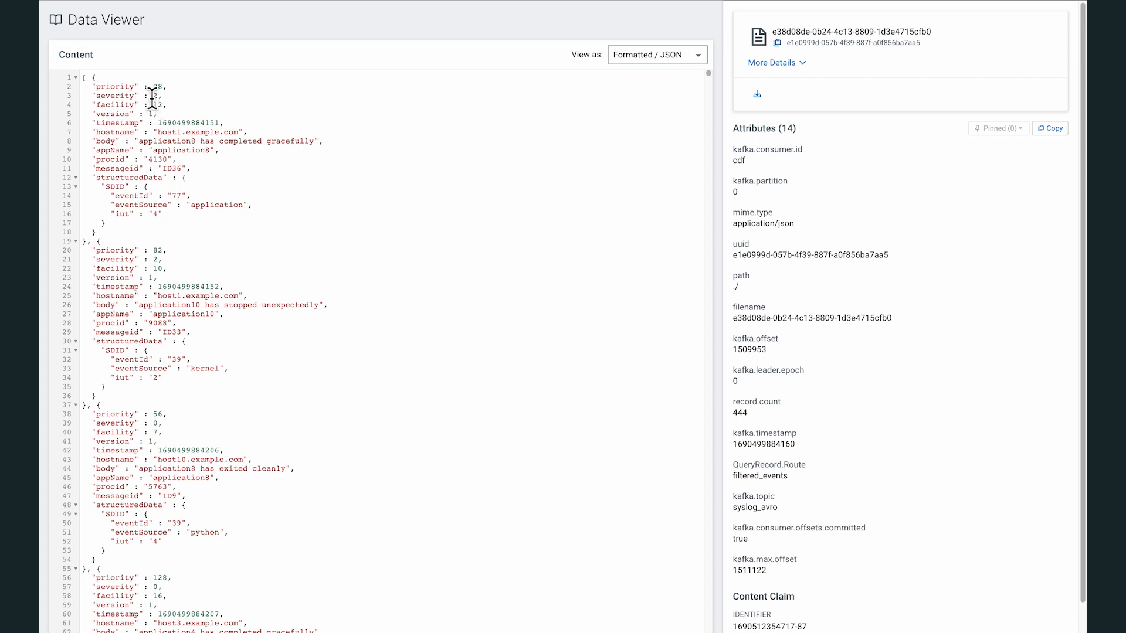
pyautogui.moveTo(92, 86); pyautogui.dragTo(155, 104)
pyautogui.click(166, 177)
pyautogui.scroll(-6, 175, 392)
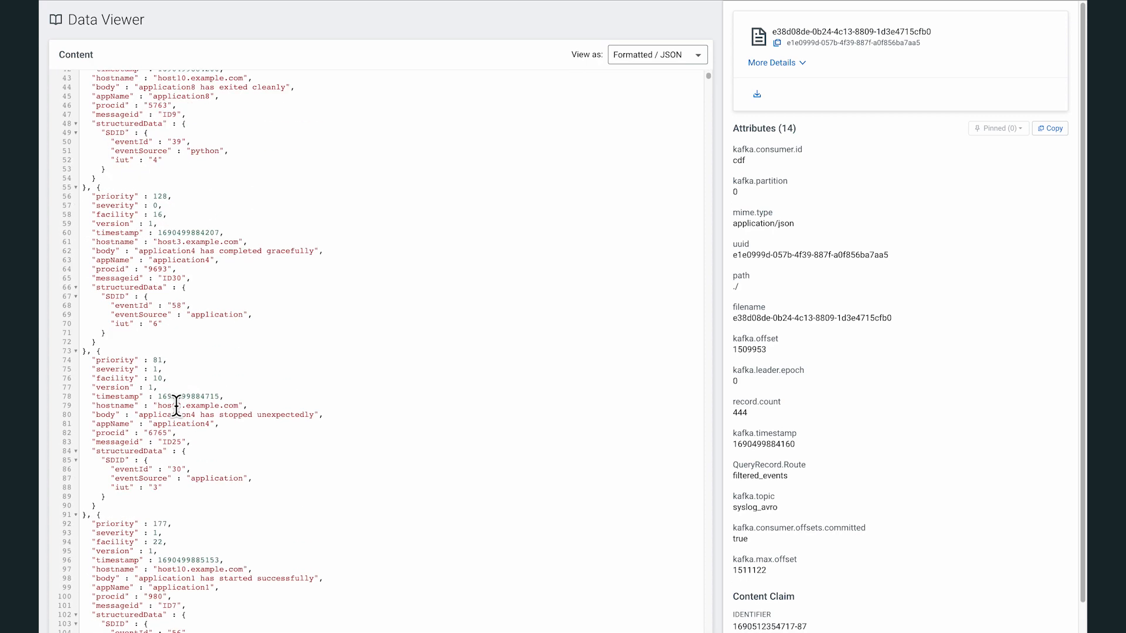
pyautogui.scroll(-20, 188, 410)
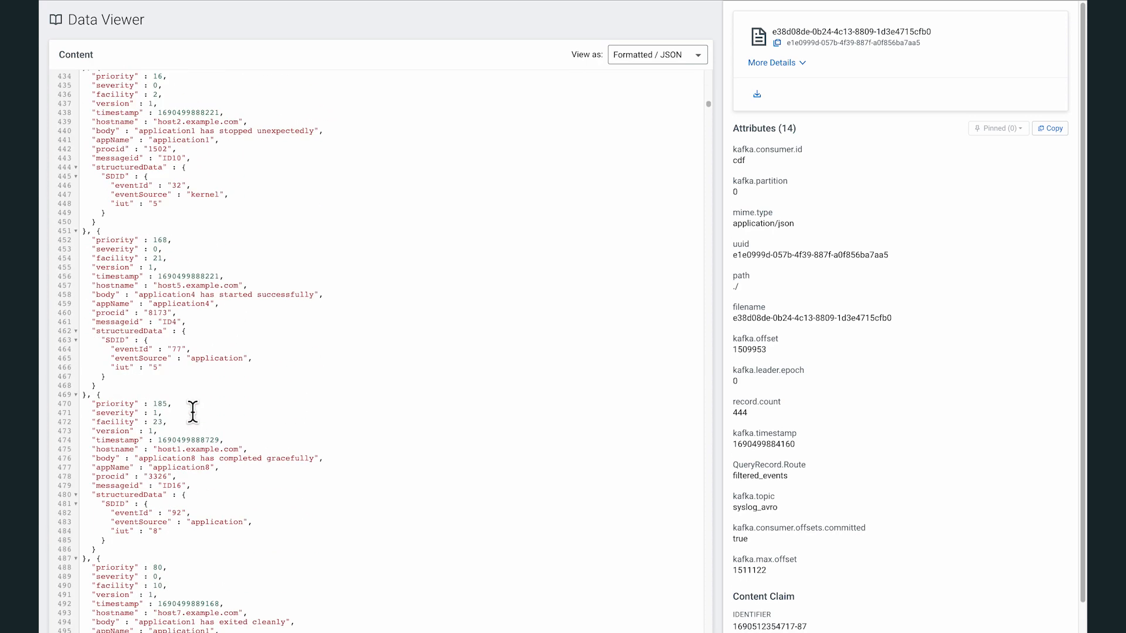
pyautogui.scroll(-15, 193, 412)
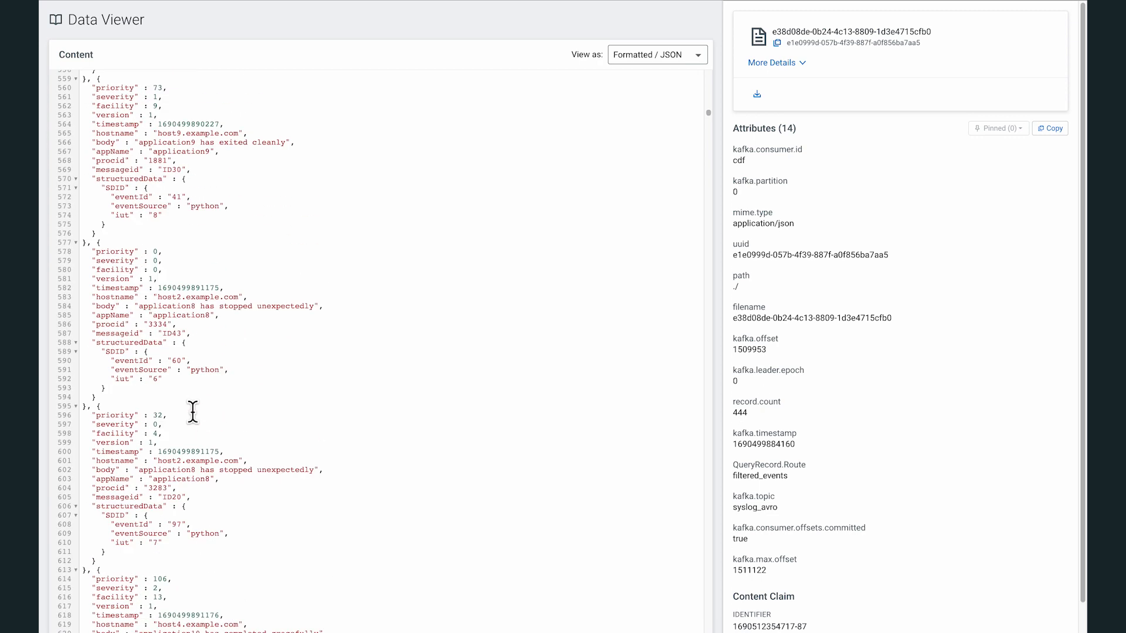
pyautogui.scroll(-6, 193, 412)
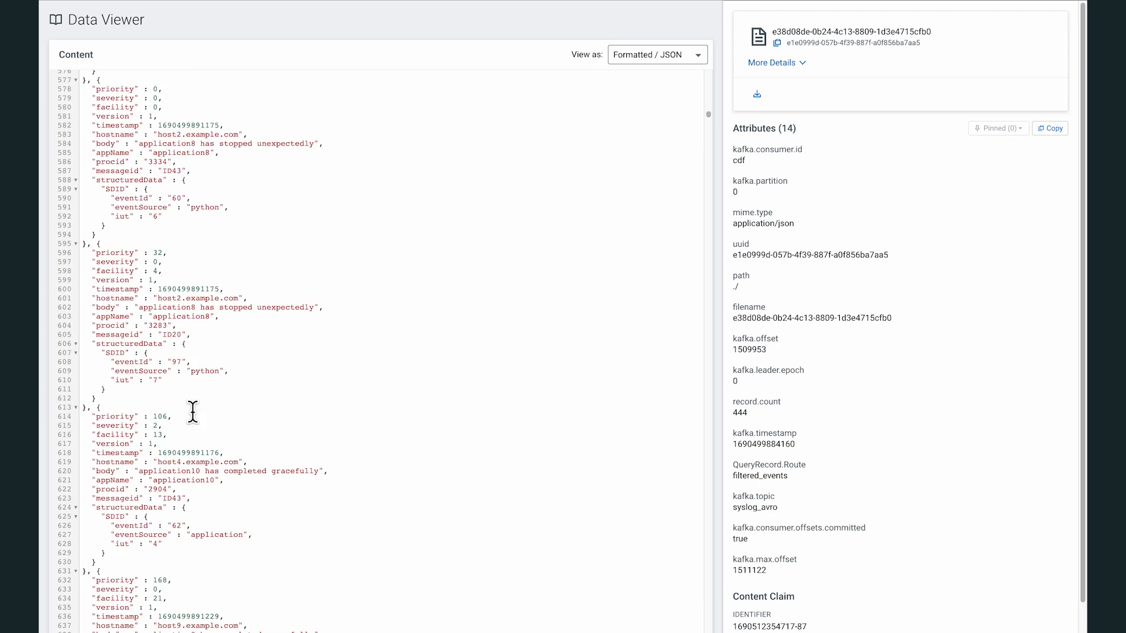
pyautogui.scroll(20, 192, 412)
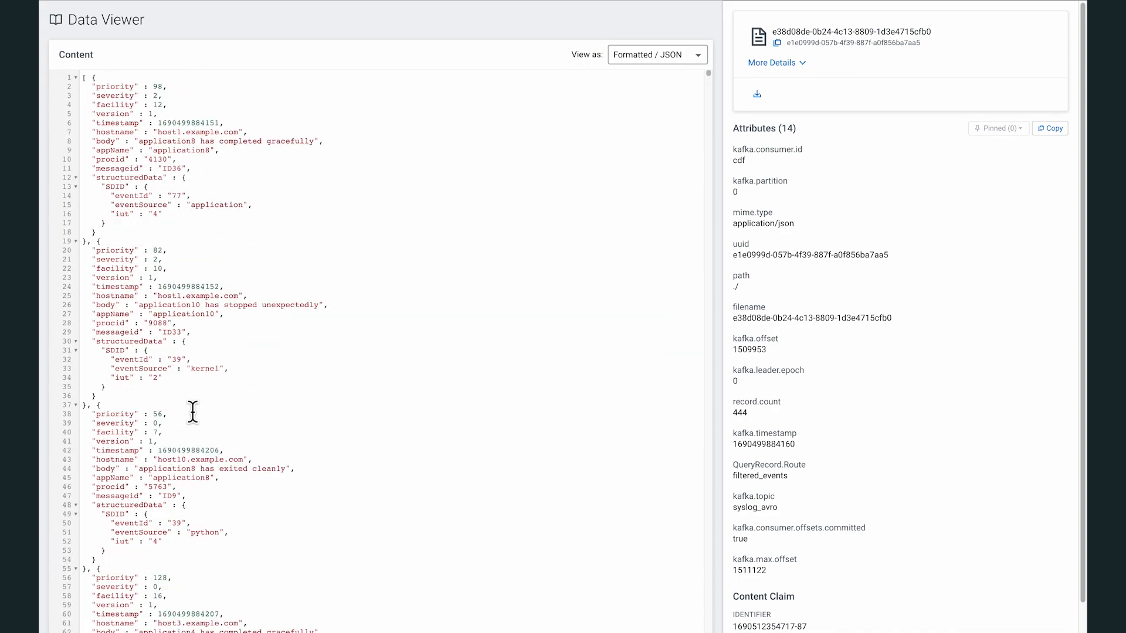
pyautogui.press('super+w')
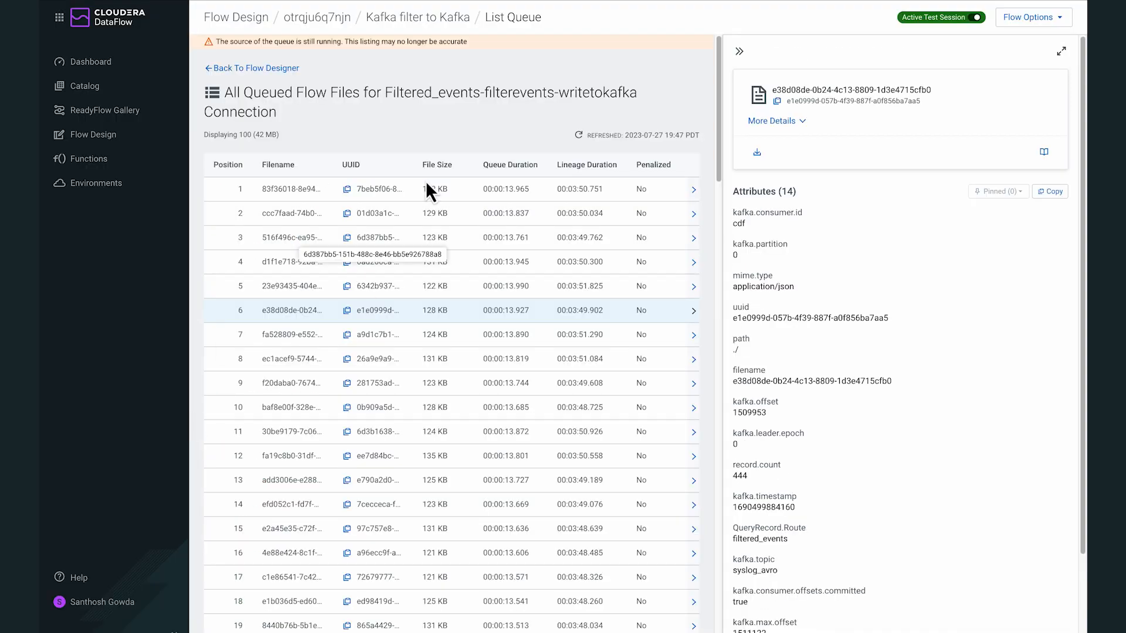
# - Return to the flow designer and review the WriteToKafka processor's broker, destination topic, record writer and security properties
pyautogui.click(272, 67)
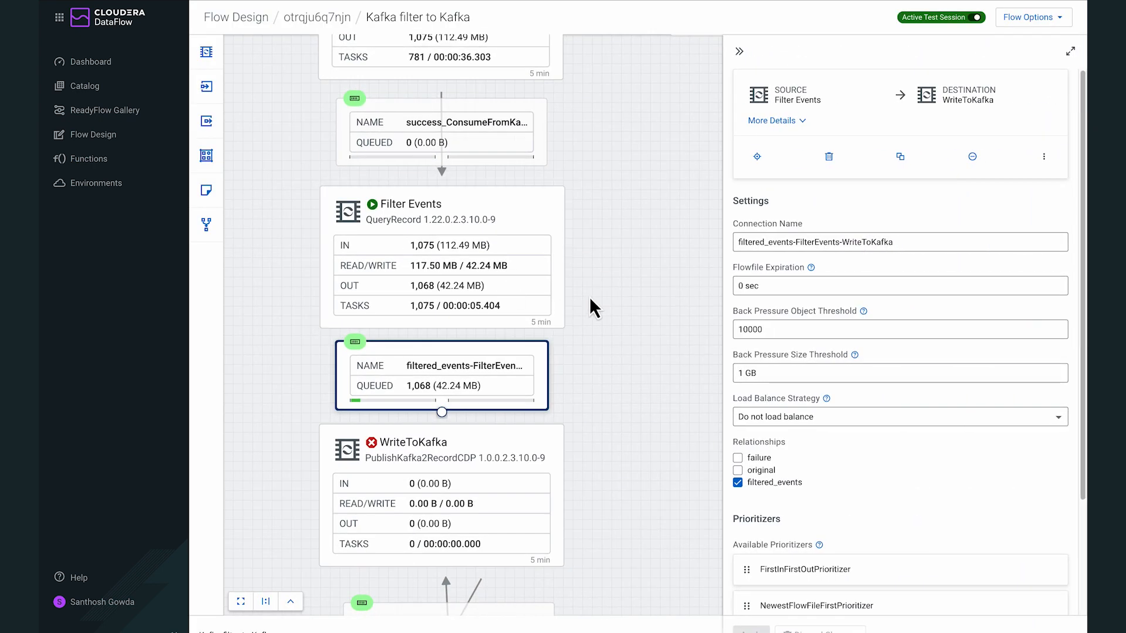
pyautogui.moveTo(606, 351); pyautogui.dragTo(588, 293)
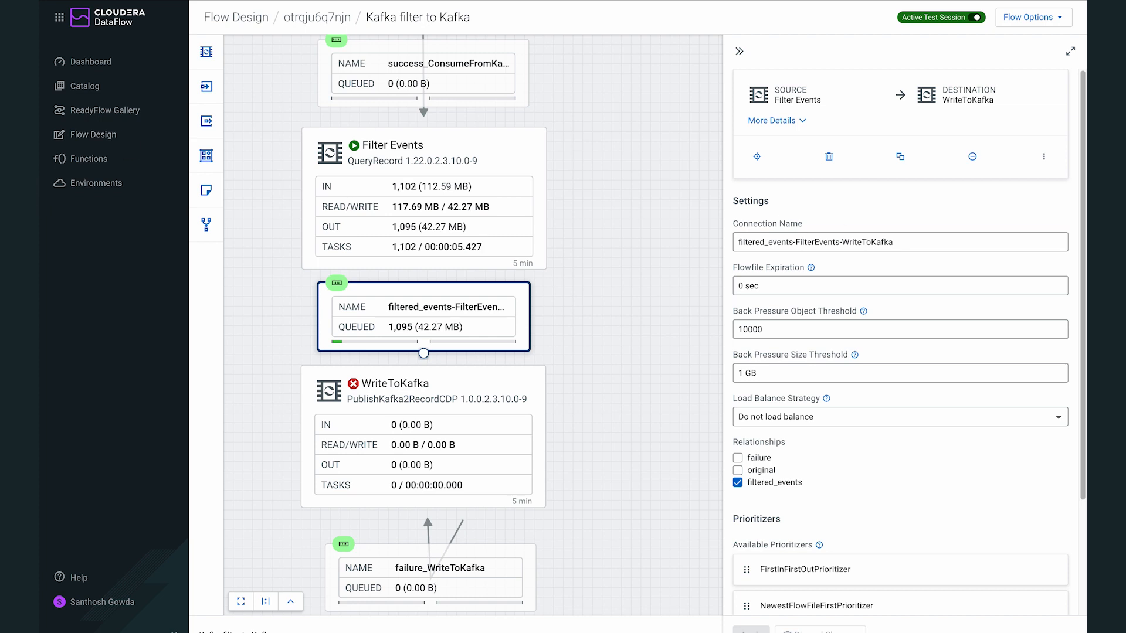
pyautogui.scroll(-1, 679, 445)
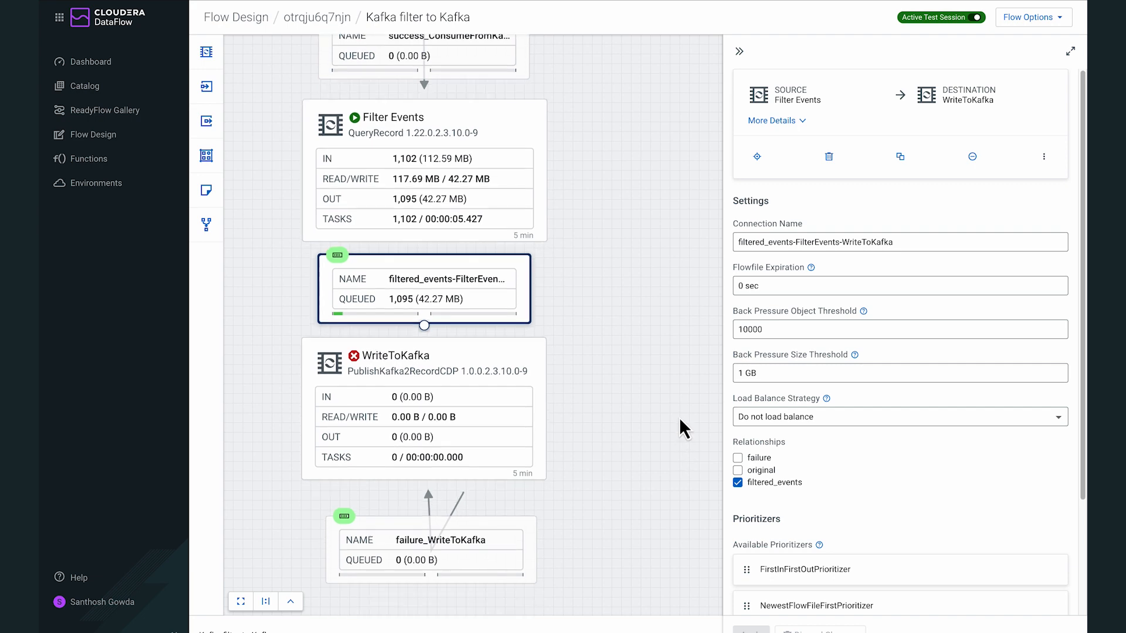
pyautogui.click(494, 420)
pyautogui.scroll(-5, 852, 405)
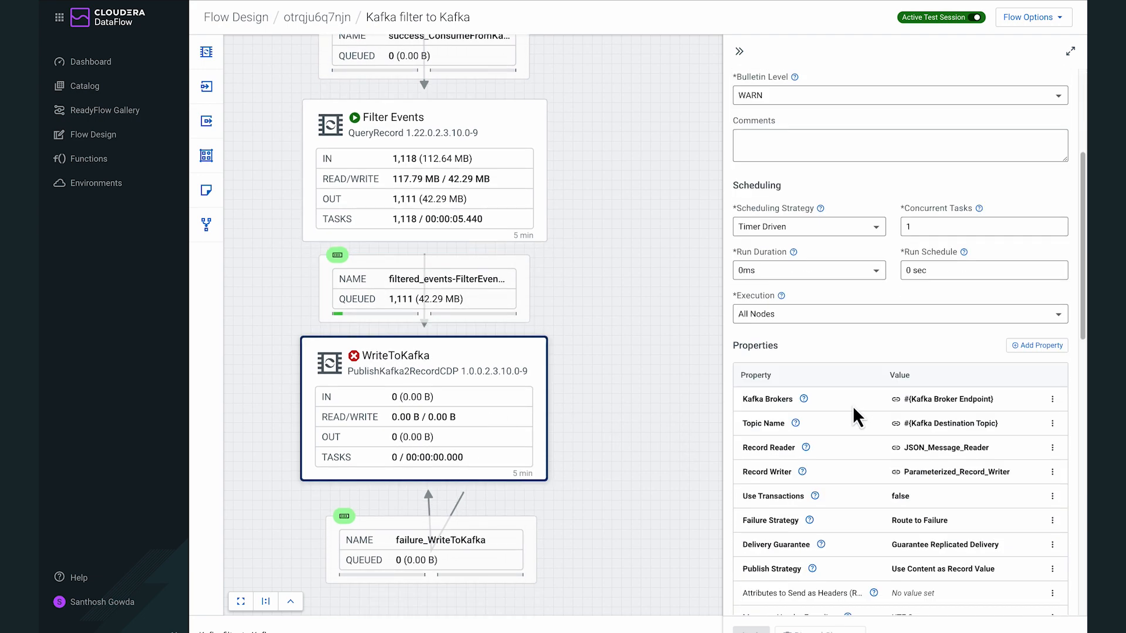
pyautogui.scroll(-2, 853, 405)
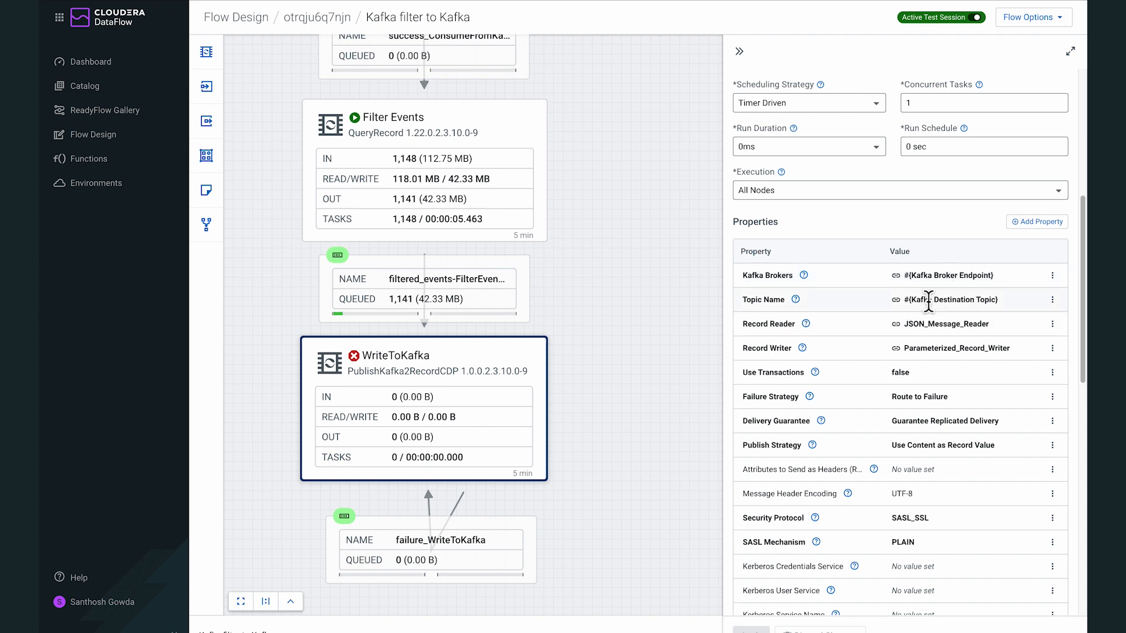
pyautogui.scroll(-3, 929, 300)
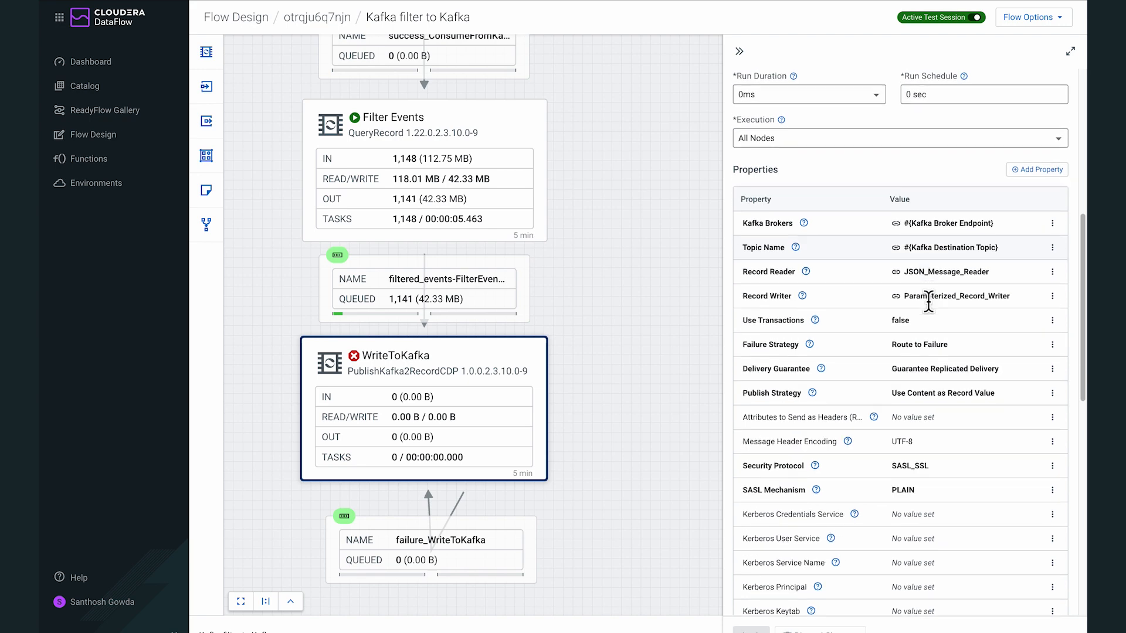
pyautogui.scroll(-3, 929, 305)
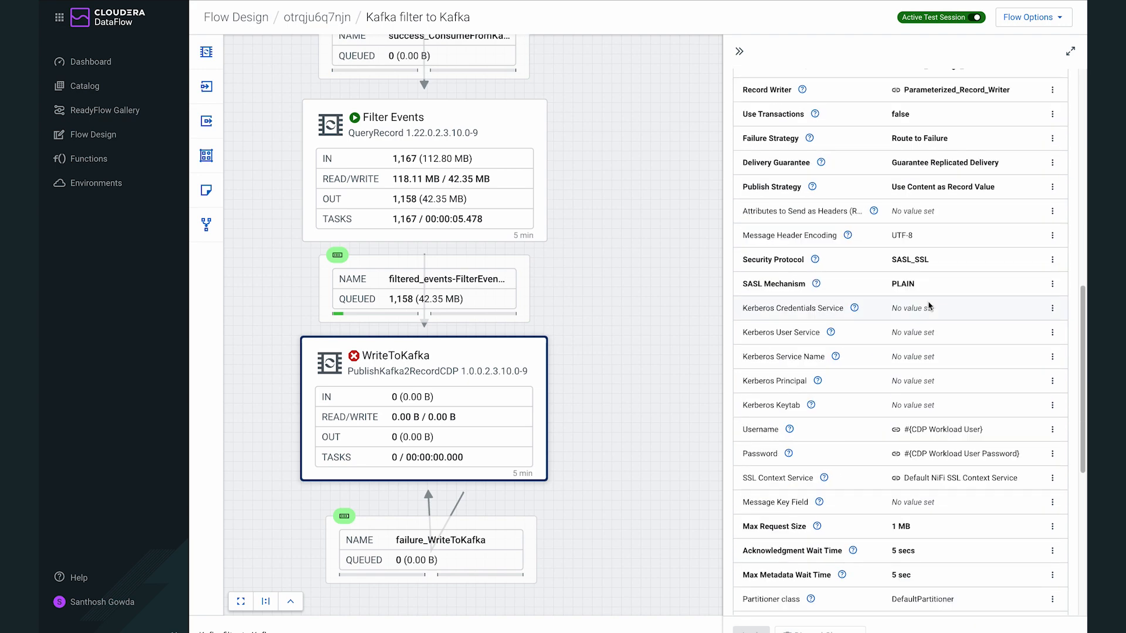
# - Start the WriteToKafka processor and check the processor statistics and connection queues along the flow
pyautogui.rightClick(460, 407)
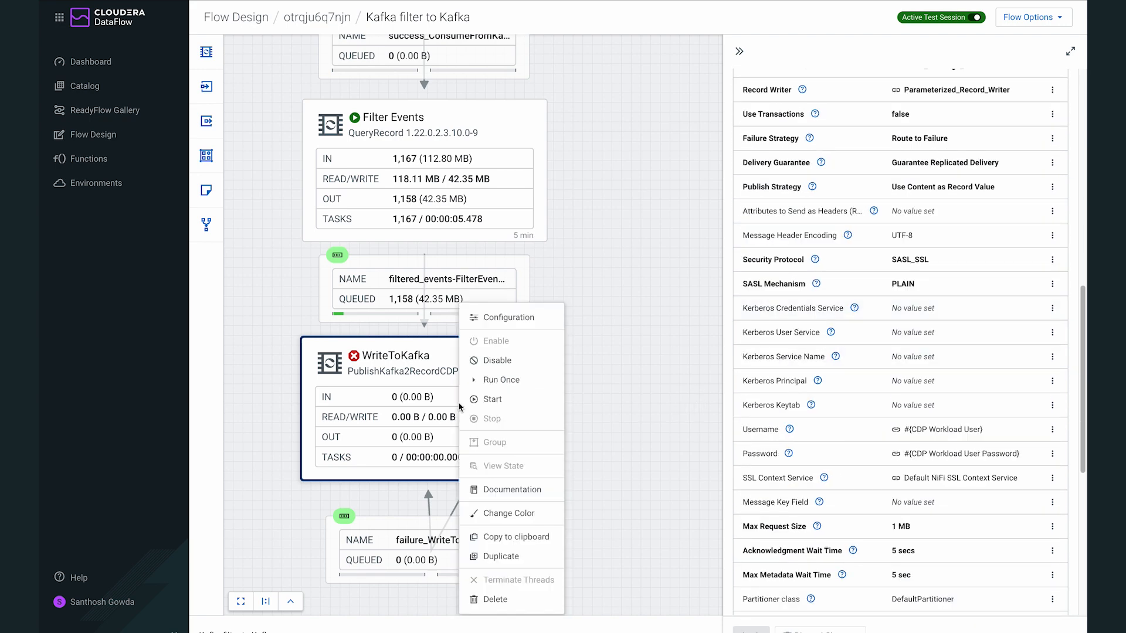
pyautogui.click(492, 400)
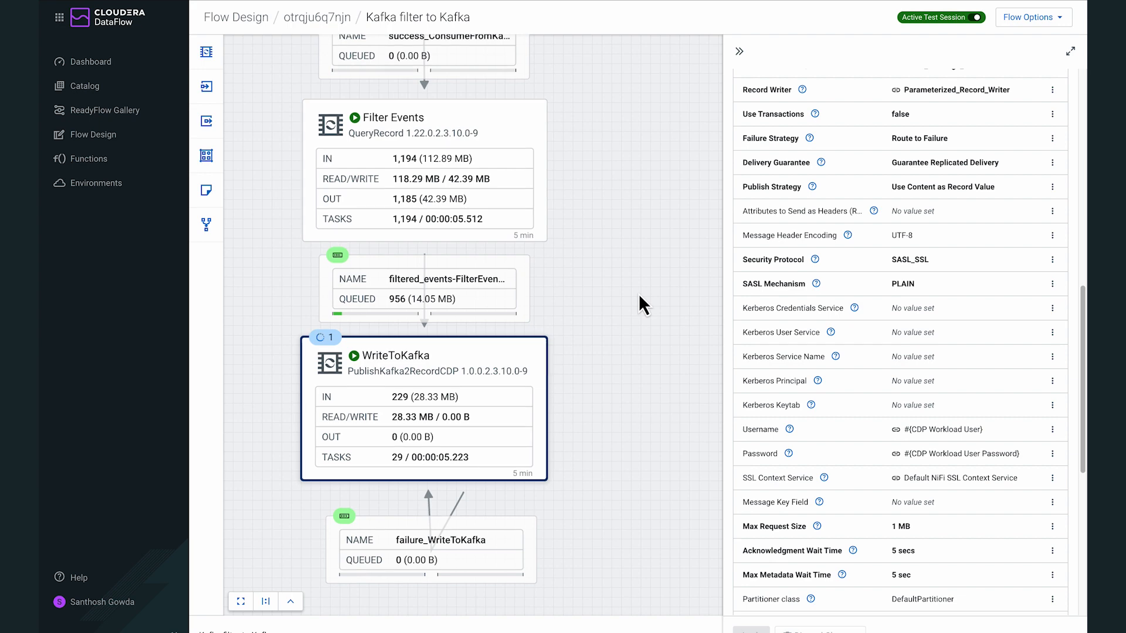
pyautogui.scroll(-1, 638, 294)
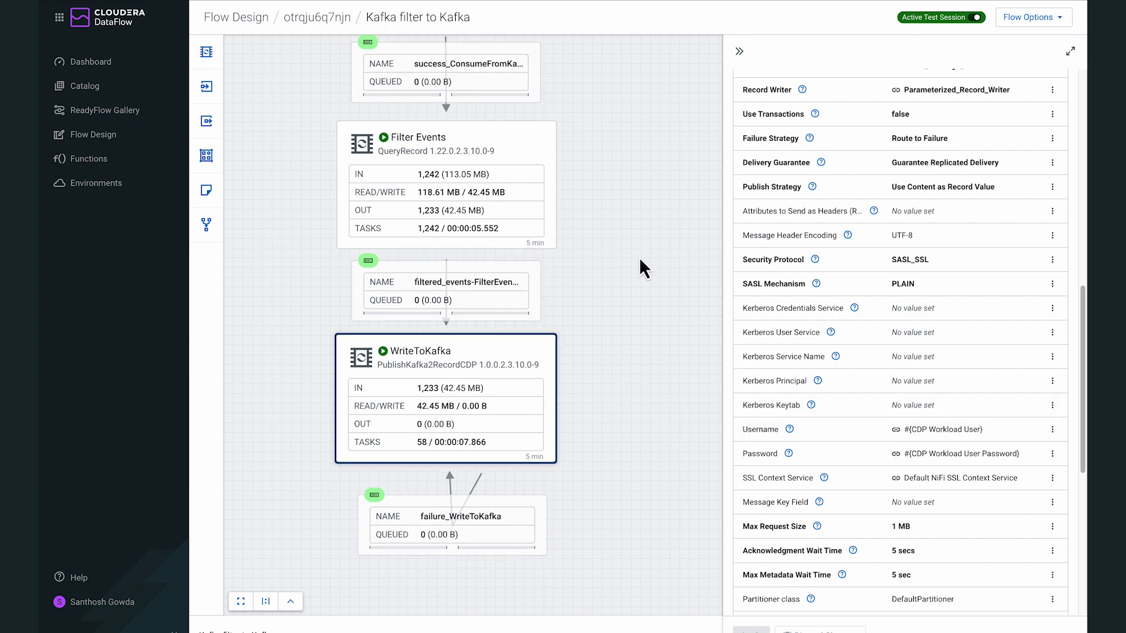
pyautogui.scroll(2, 616, 267)
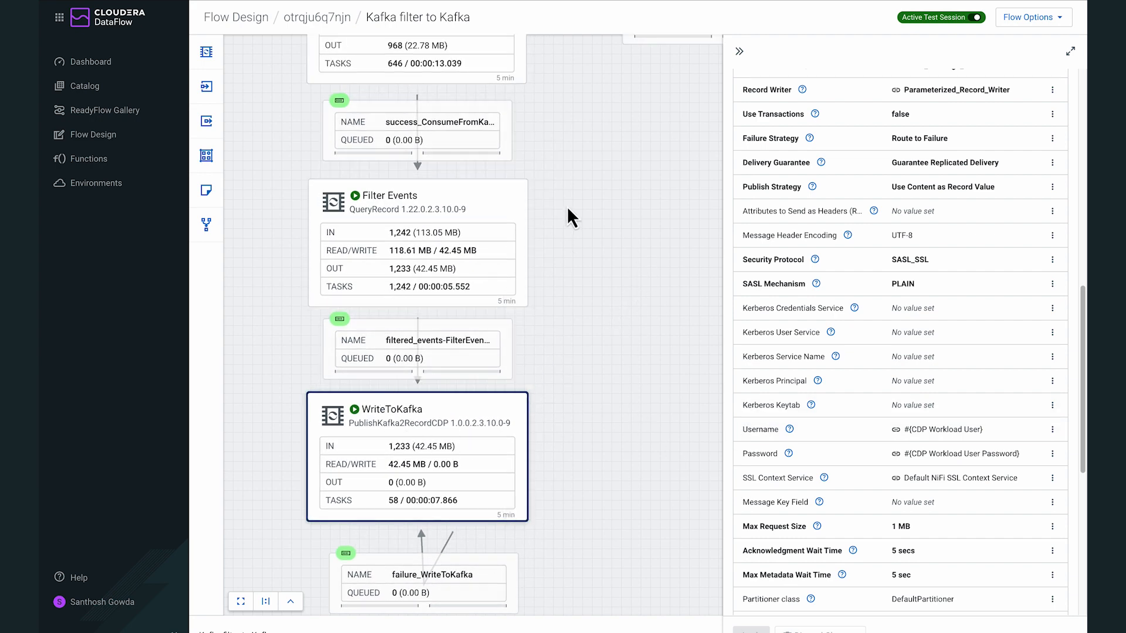
# - End the active test session of the Kafka filter to Kafka draft and confirm ending it
pyautogui.scroll(1, 581, 252)
pyautogui.moveTo(580, 252); pyautogui.dragTo(581, 254)
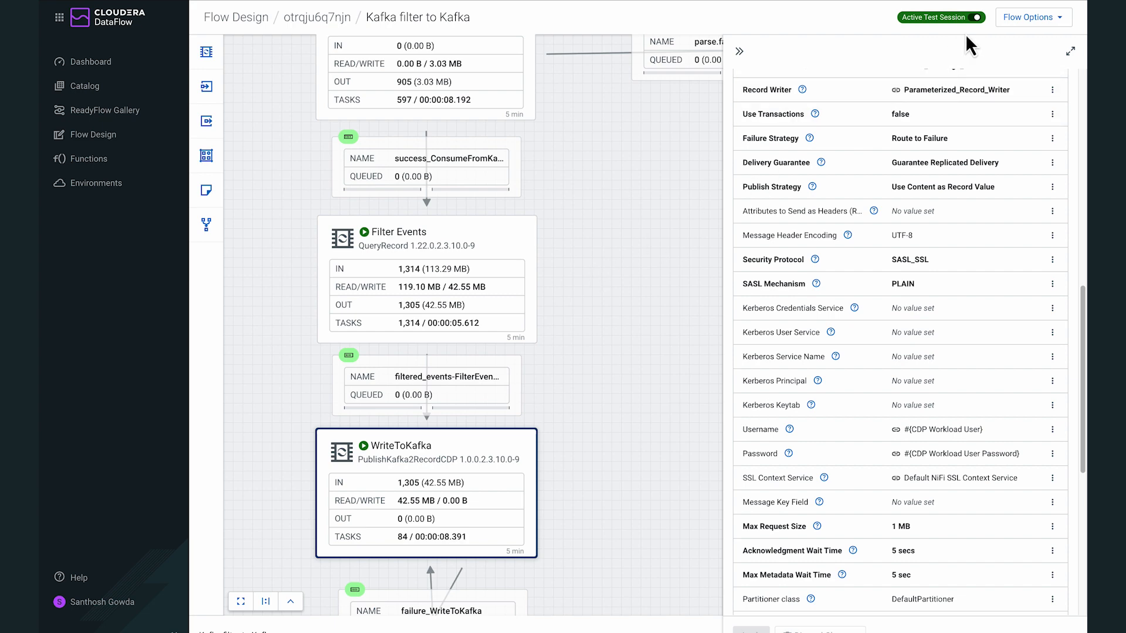
pyautogui.click(975, 18)
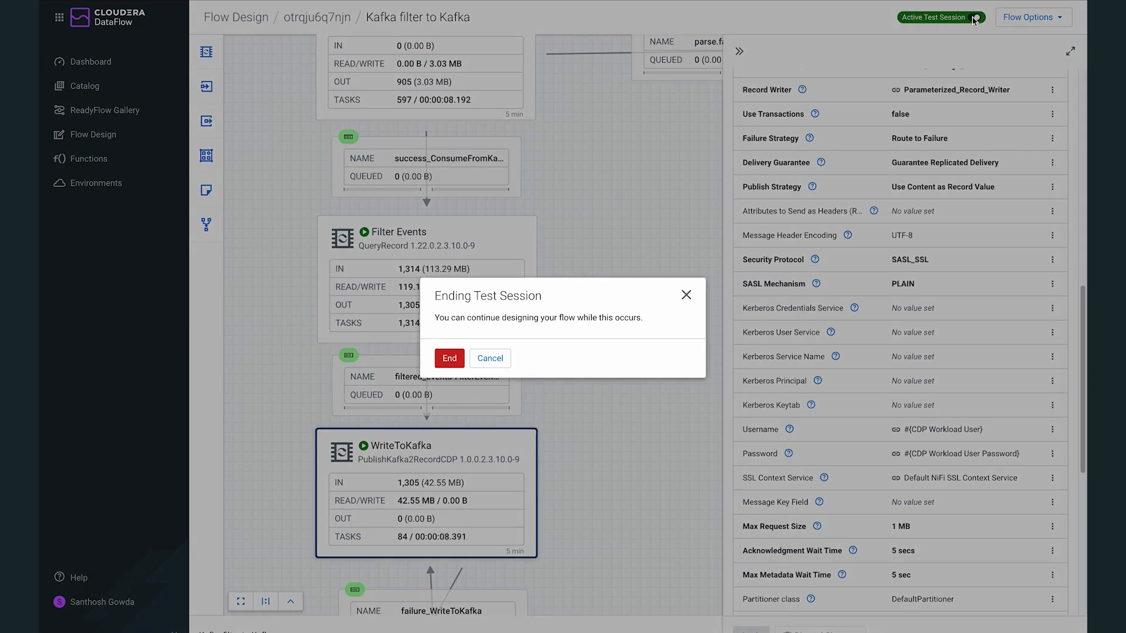
pyautogui.click(449, 358)
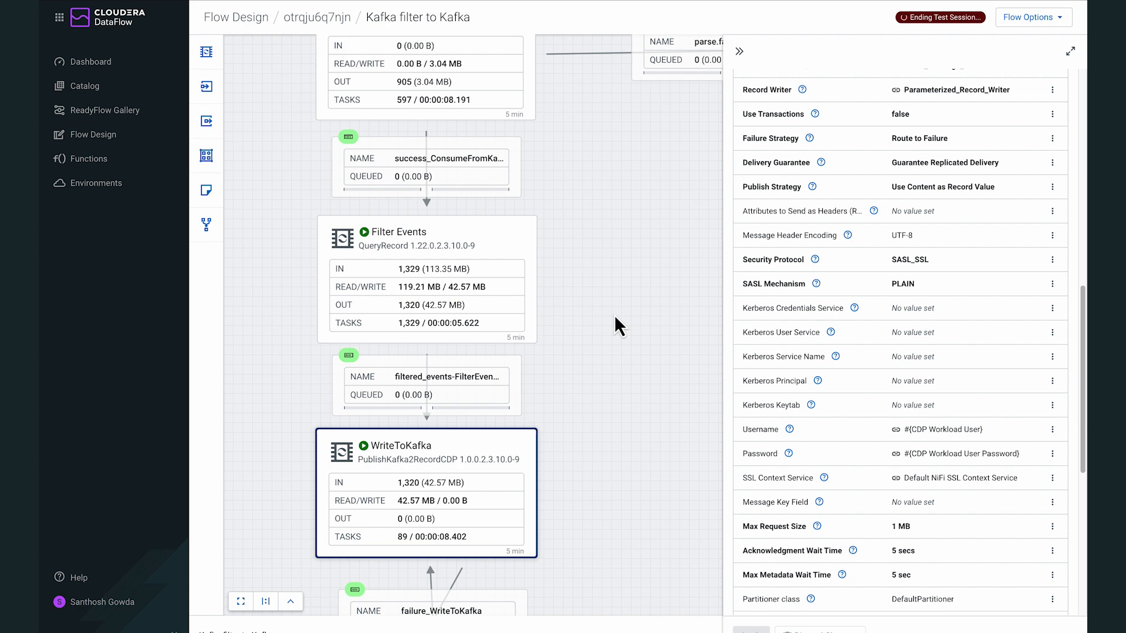
# - Publish the draft to the catalog as "Kafka filter to Kafka production", described as "Flow that identifies high severity alerts and writes them to a dedicated Kafka topic"
pyautogui.click(1026, 23)
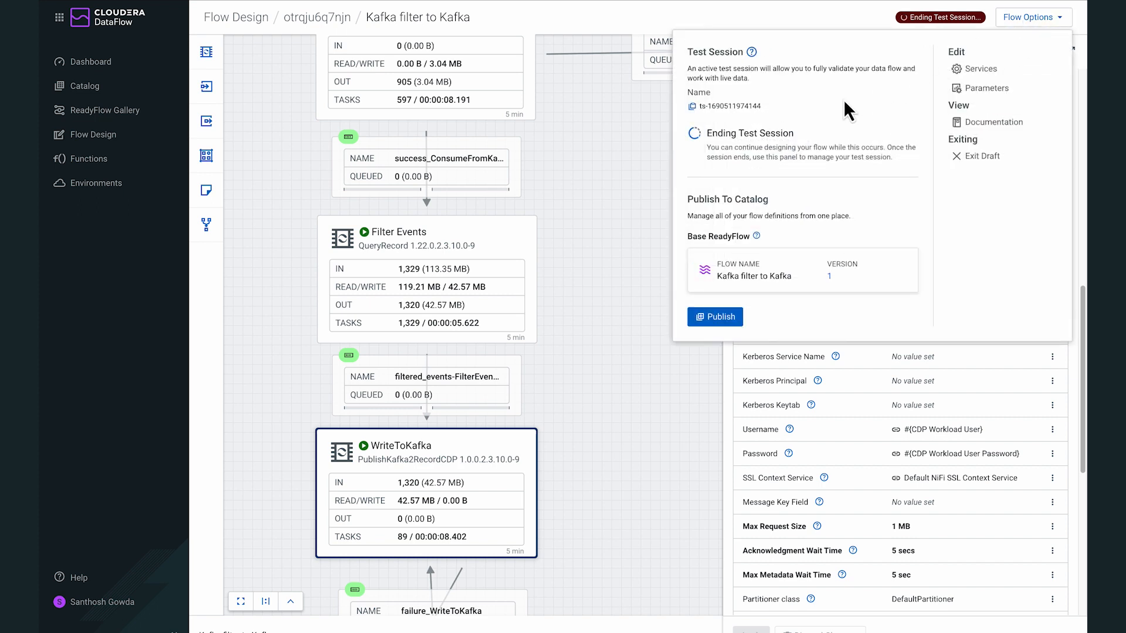
pyautogui.click(715, 319)
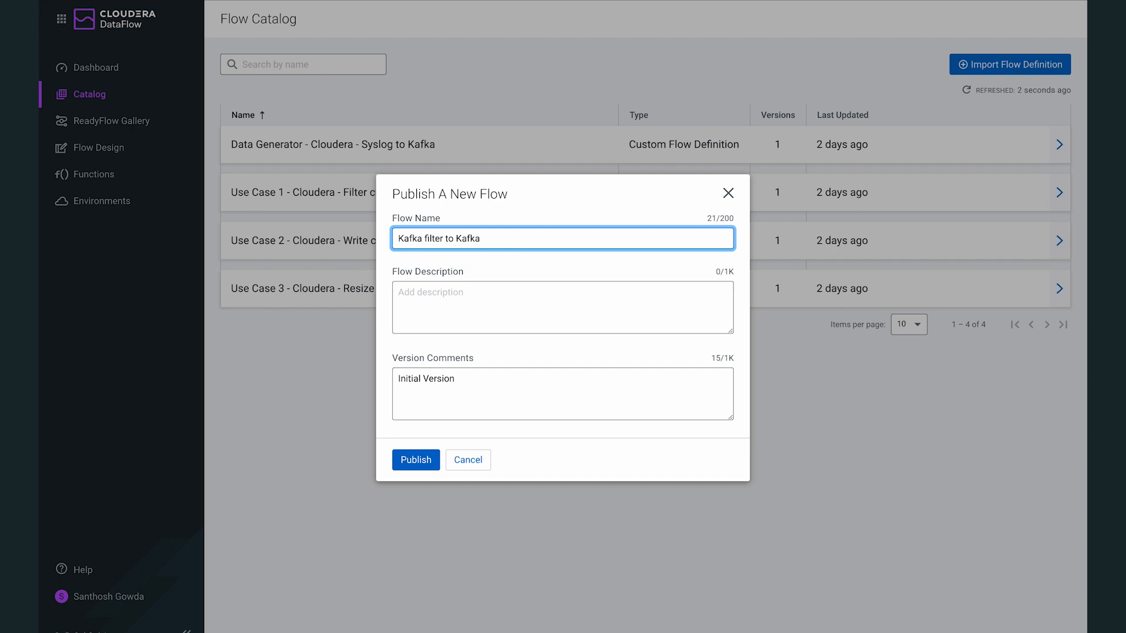
pyautogui.write('_')
pyautogui.write('production')
pyautogui.press('Tab')
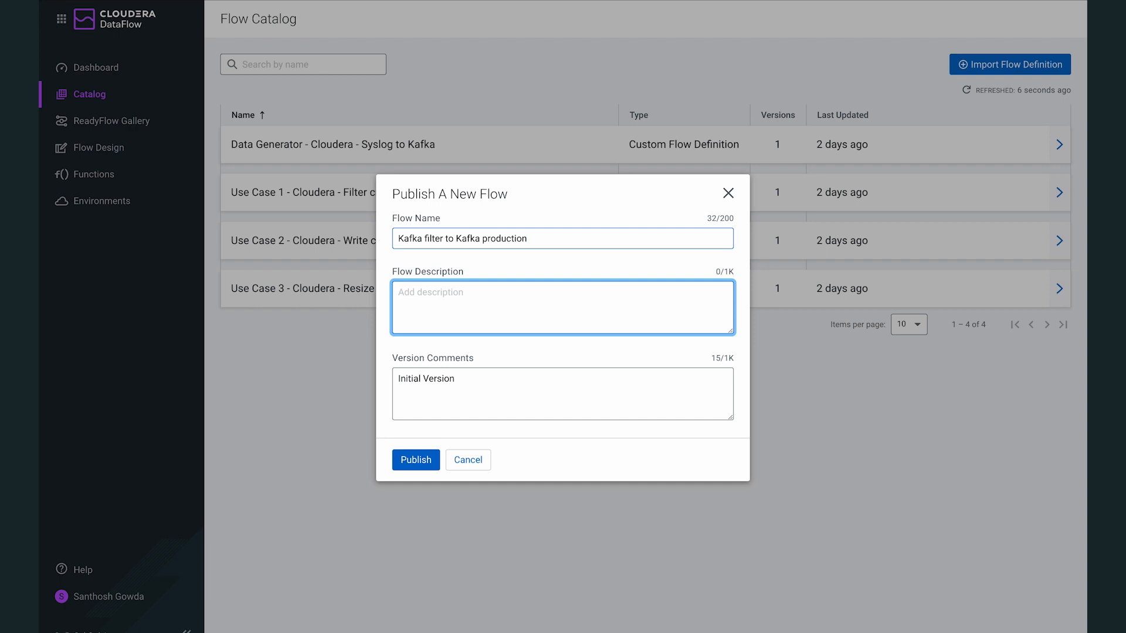
pyautogui.write('Flow that identifies high severit')
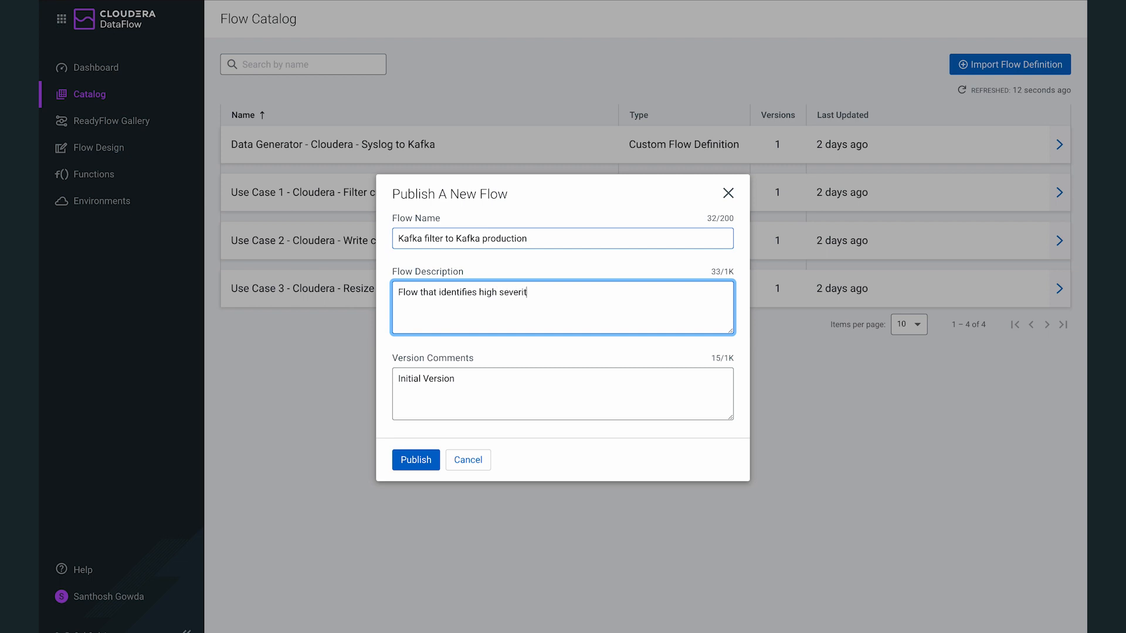
pyautogui.write('y alerts and writes them to adedicated Kafka topic')
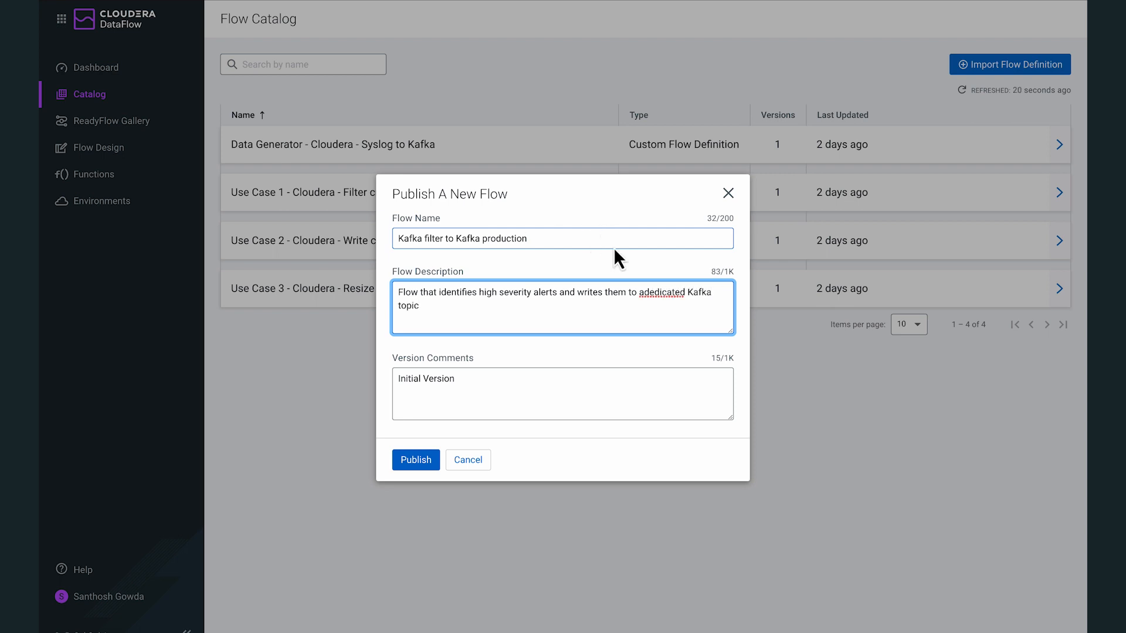
pyautogui.click(644, 291)
pyautogui.click(418, 460)
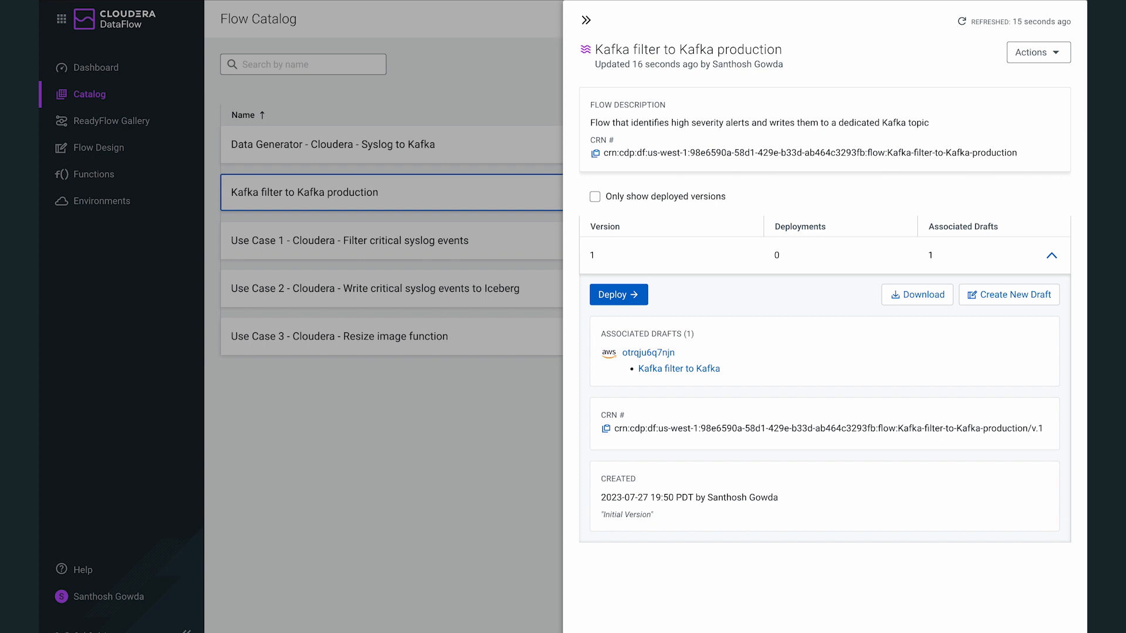
# - Begin deploying version 1 of the published flow with otrqju6q7njn as the target environment
pyautogui.click(633, 300)
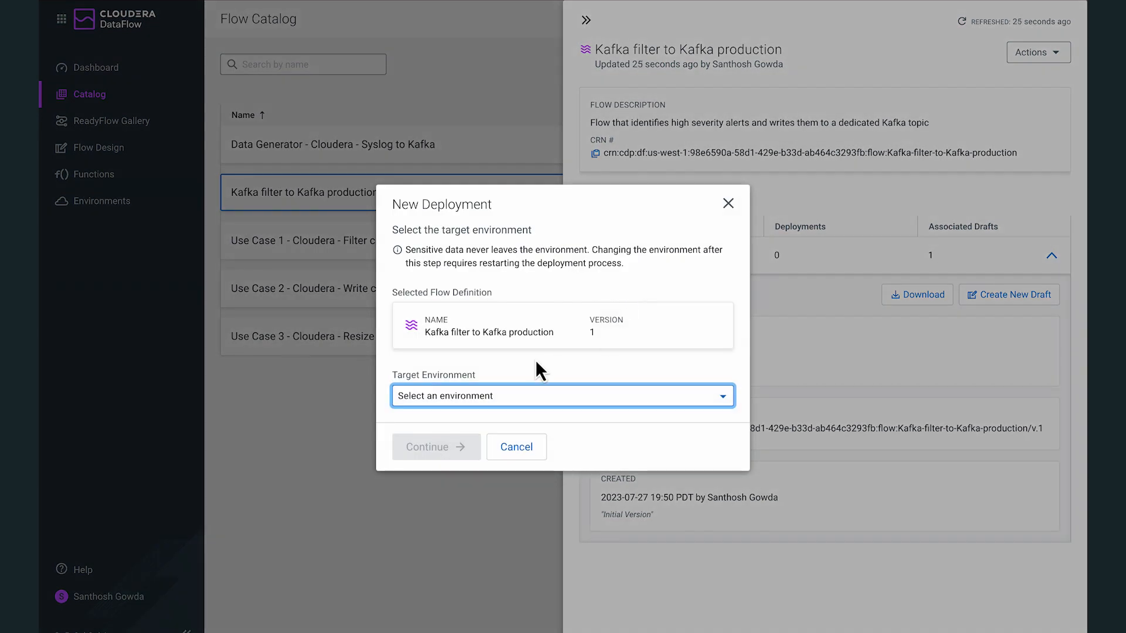
pyautogui.click(482, 396)
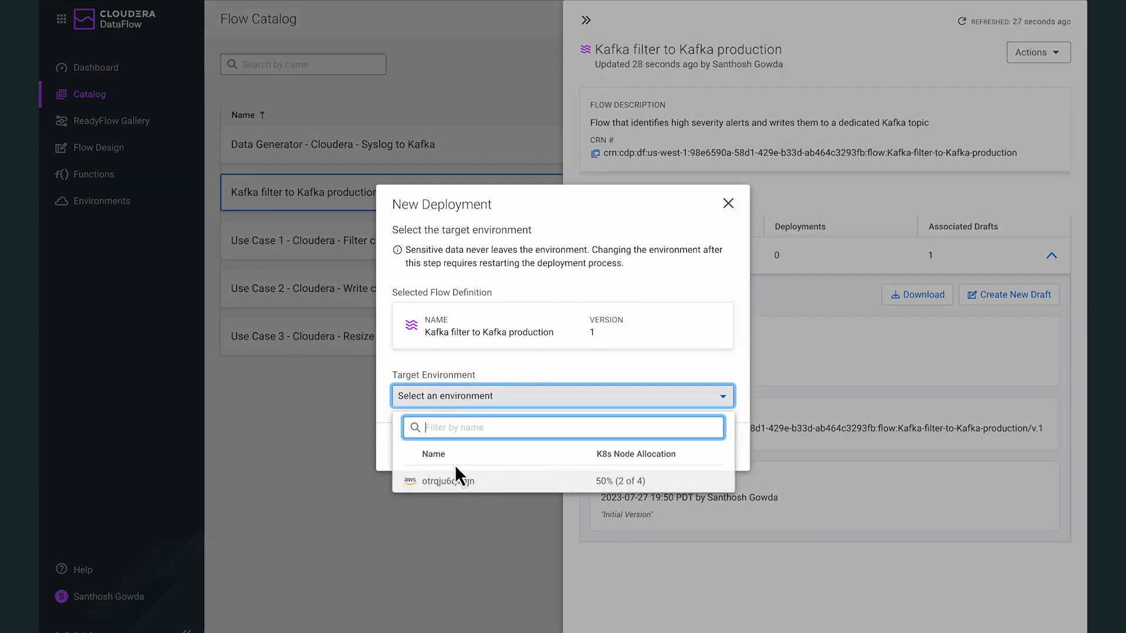
pyautogui.click(450, 482)
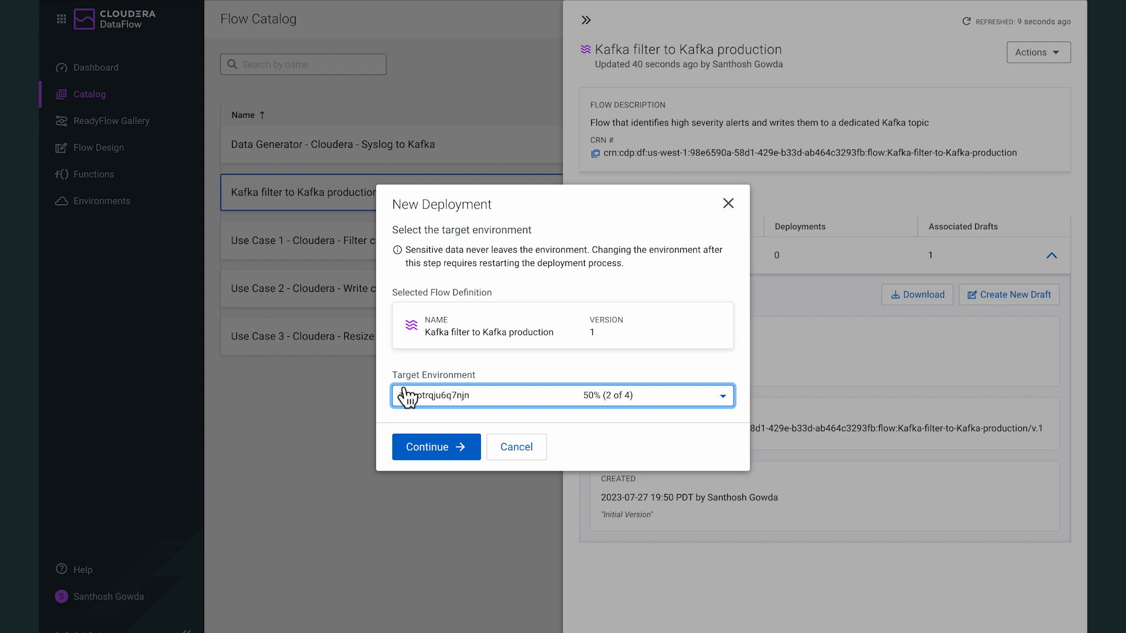
pyautogui.click(444, 451)
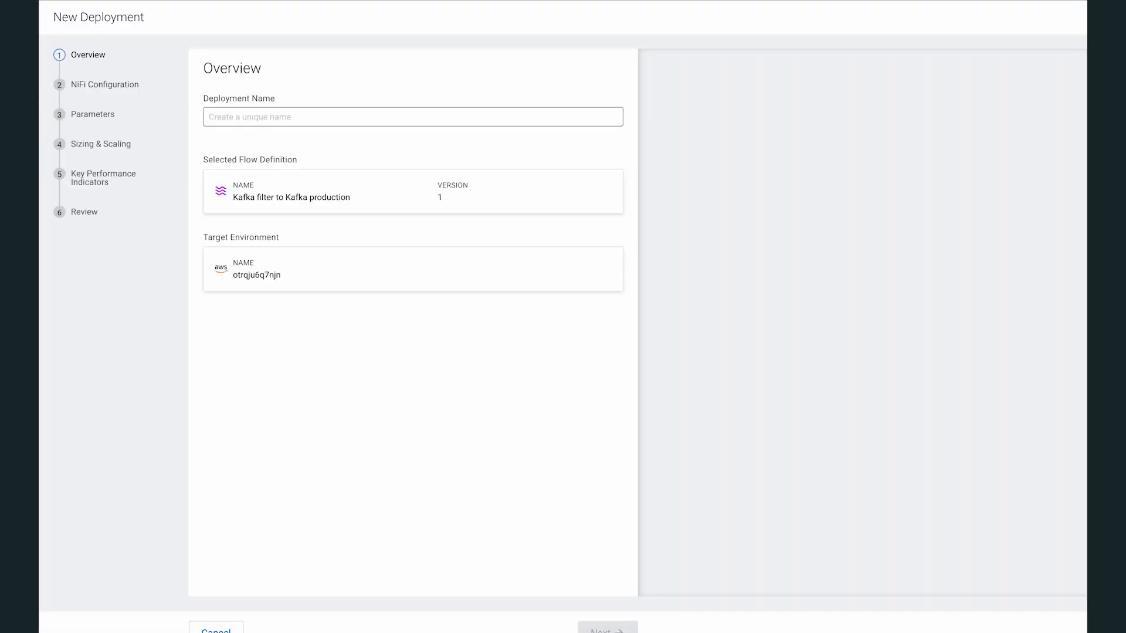
# - Name the deployment "Critical Syslogs - Prod" and continue to the NiFi configuration
pyautogui.click(361, 118)
pyautogui.hotkey('ctrl', '+')
pyautogui.hotkey('ctrl', '+')
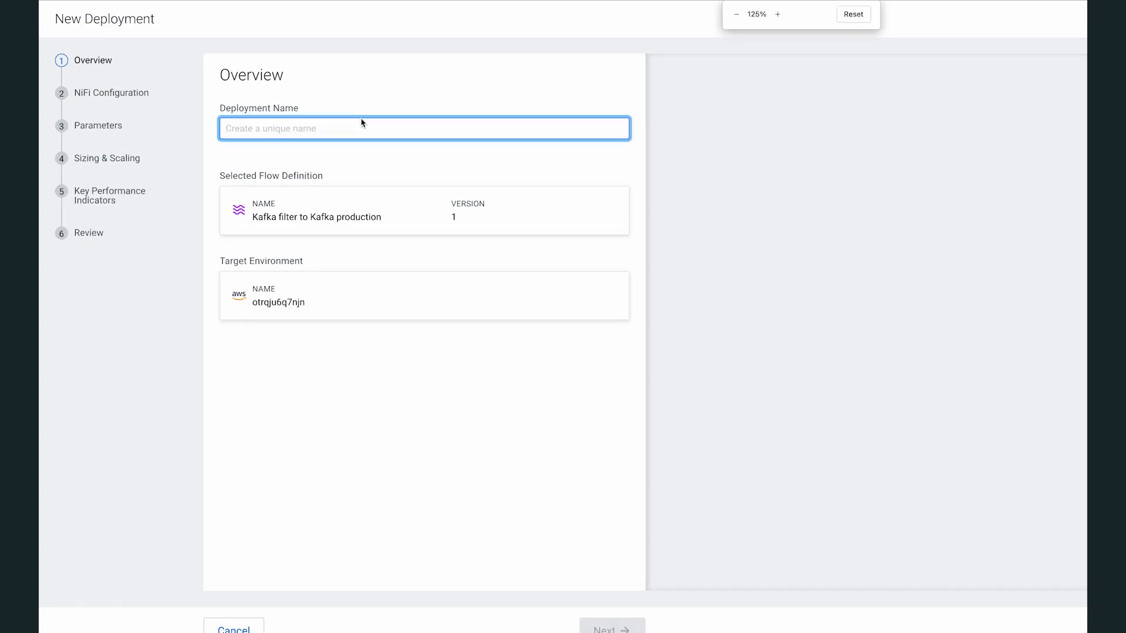
pyautogui.click(372, 145)
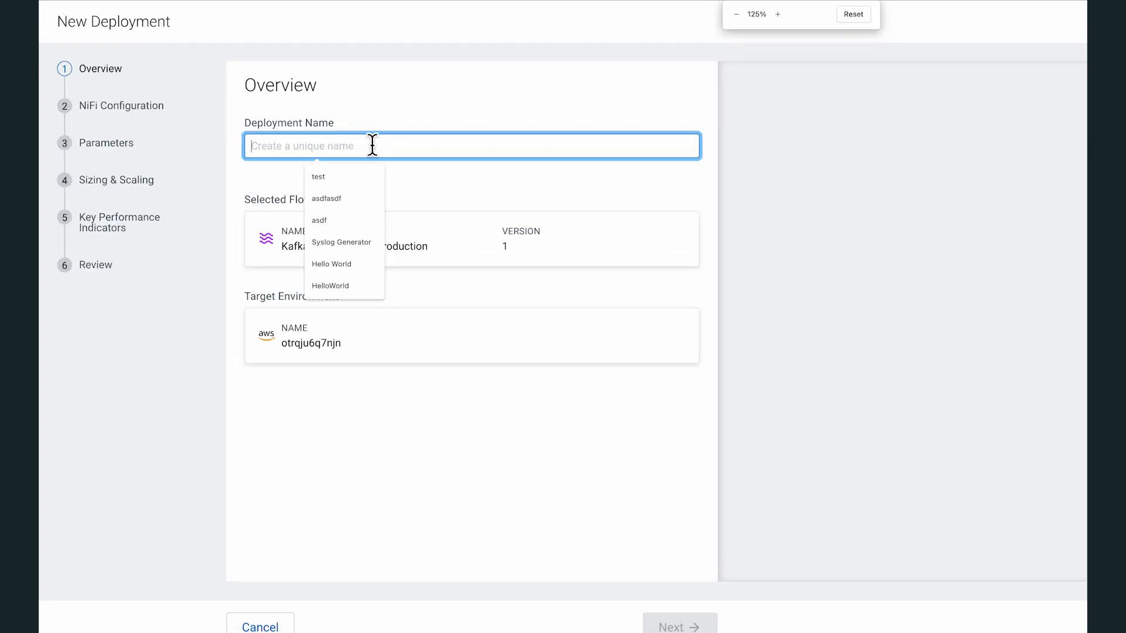
pyautogui.write('Critical S')
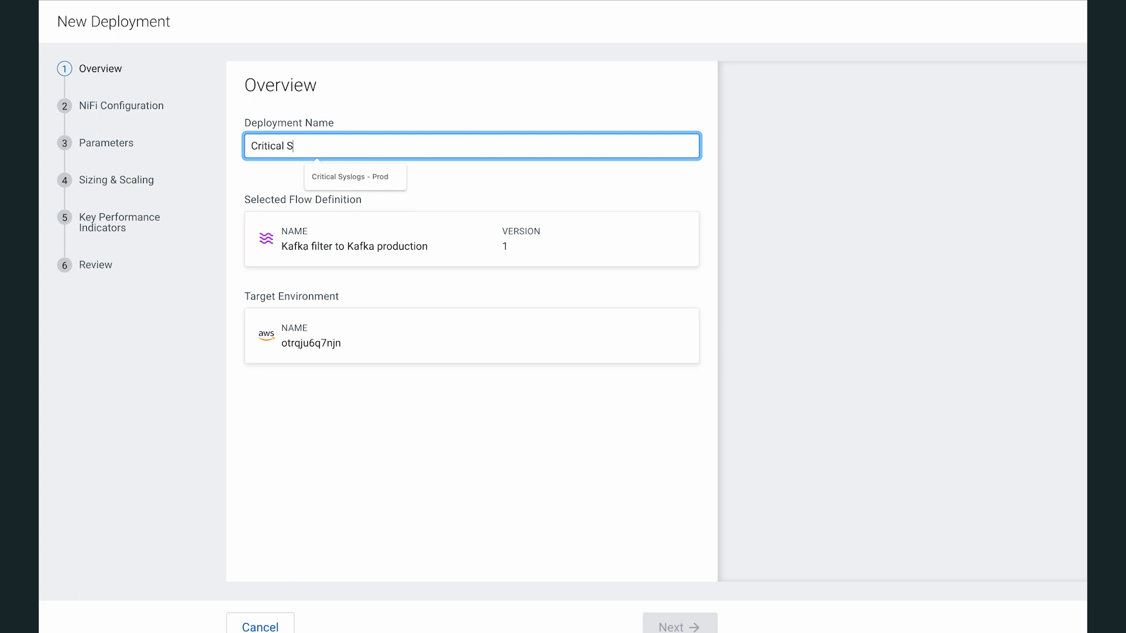
pyautogui.write('yslogs - Prod')
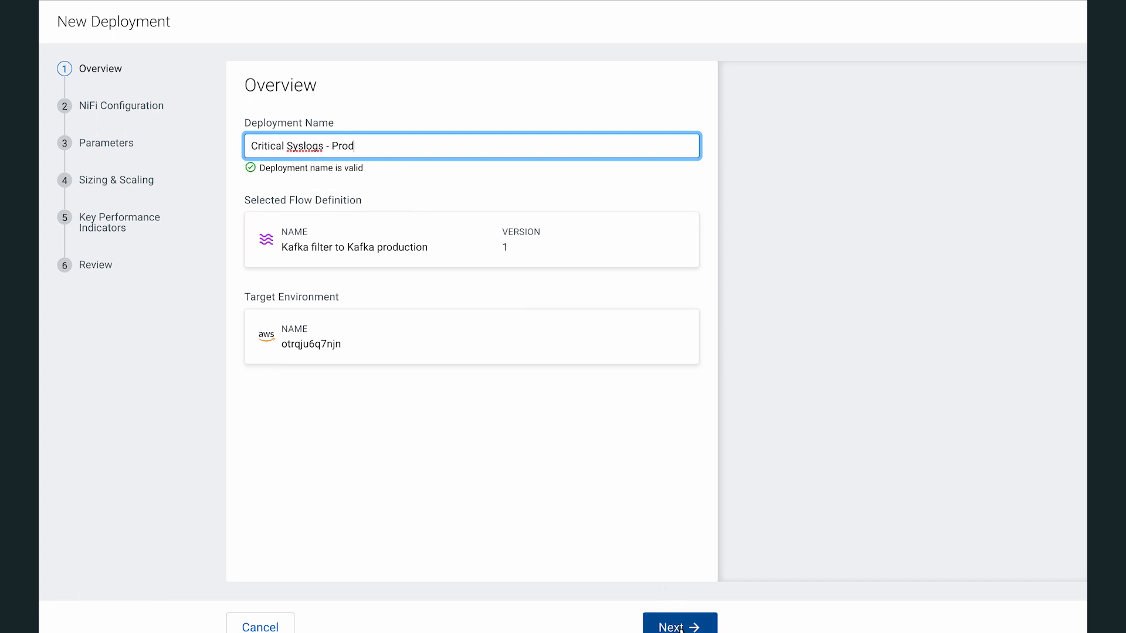
pyautogui.click(680, 627)
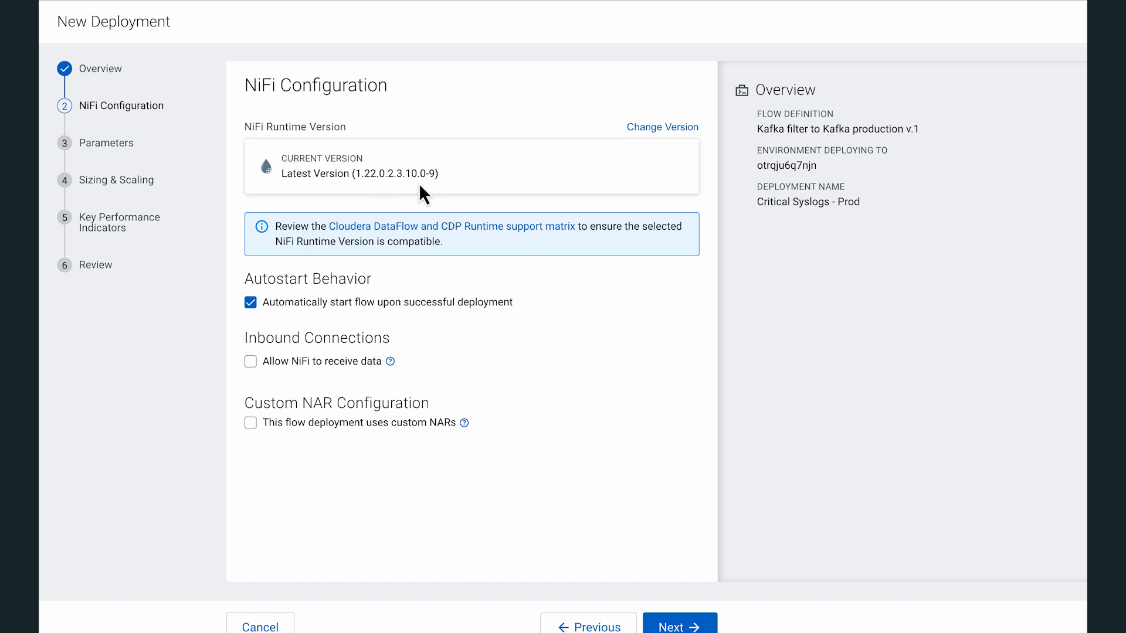
# - Change the deployment's NiFi runtime version to 1.22.0.2.3.10.0-8 and continue to the parameters
pyautogui.click(660, 129)
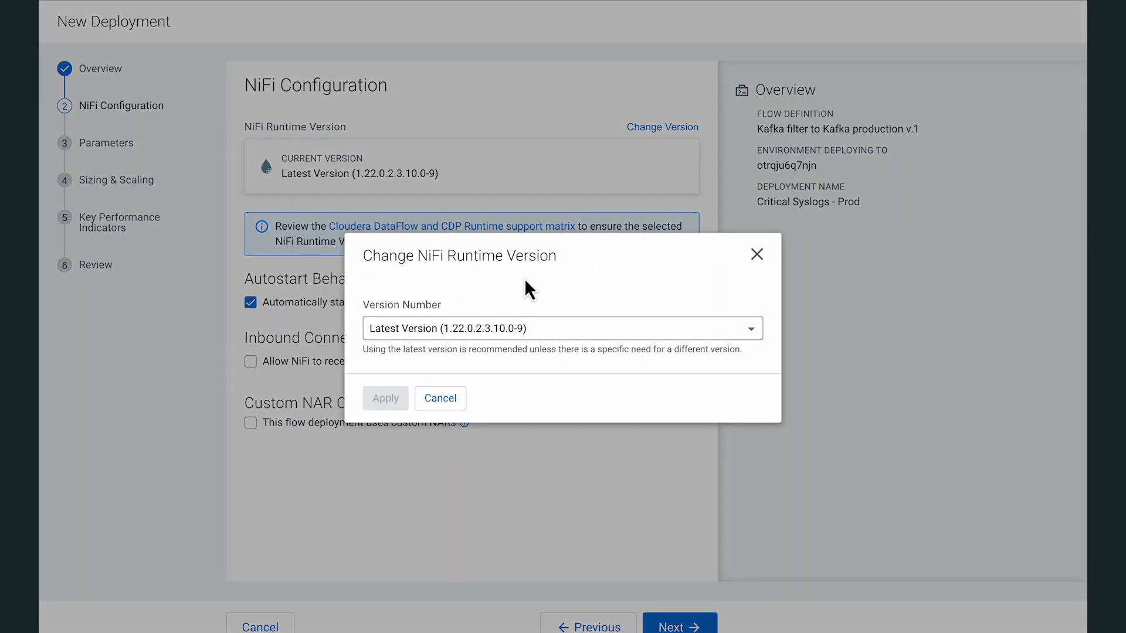
pyautogui.click(460, 335)
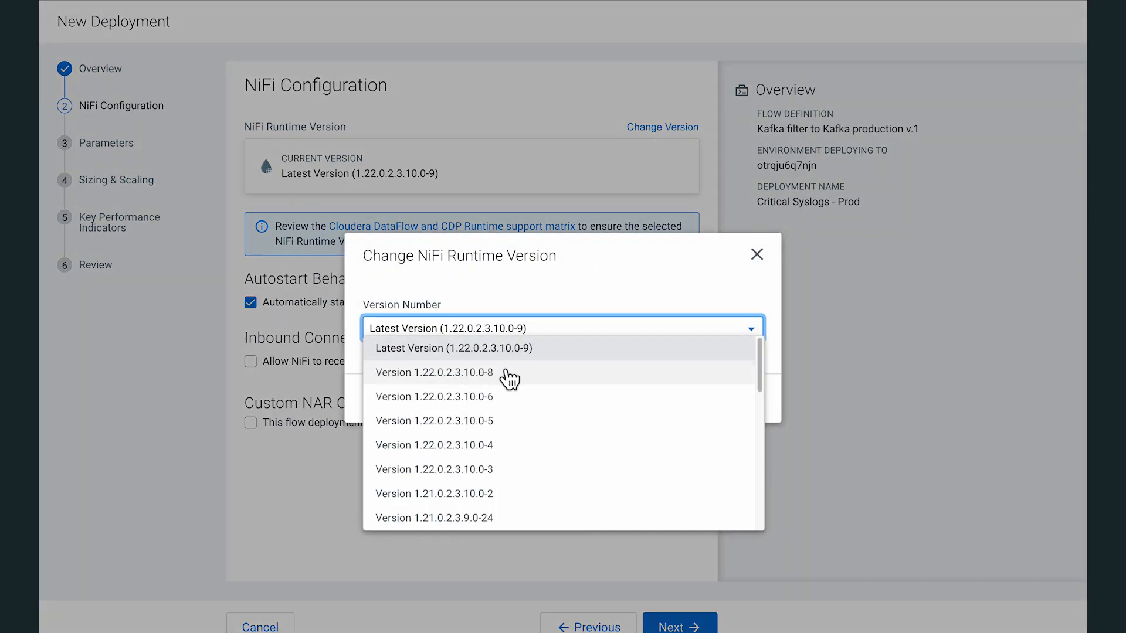
pyautogui.click(499, 372)
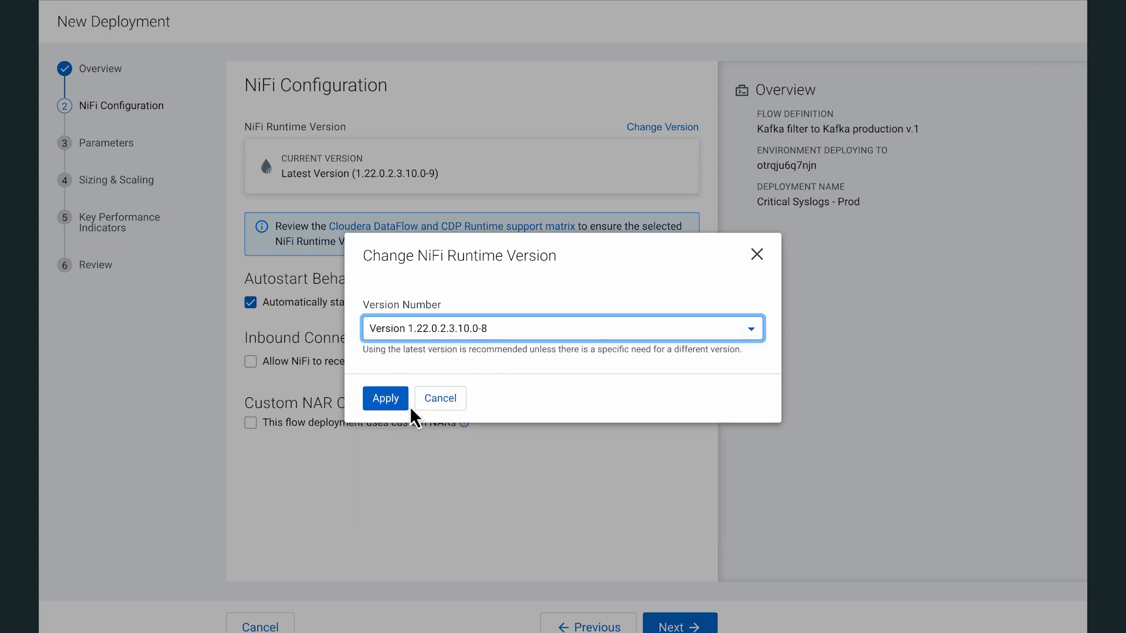
pyautogui.click(385, 401)
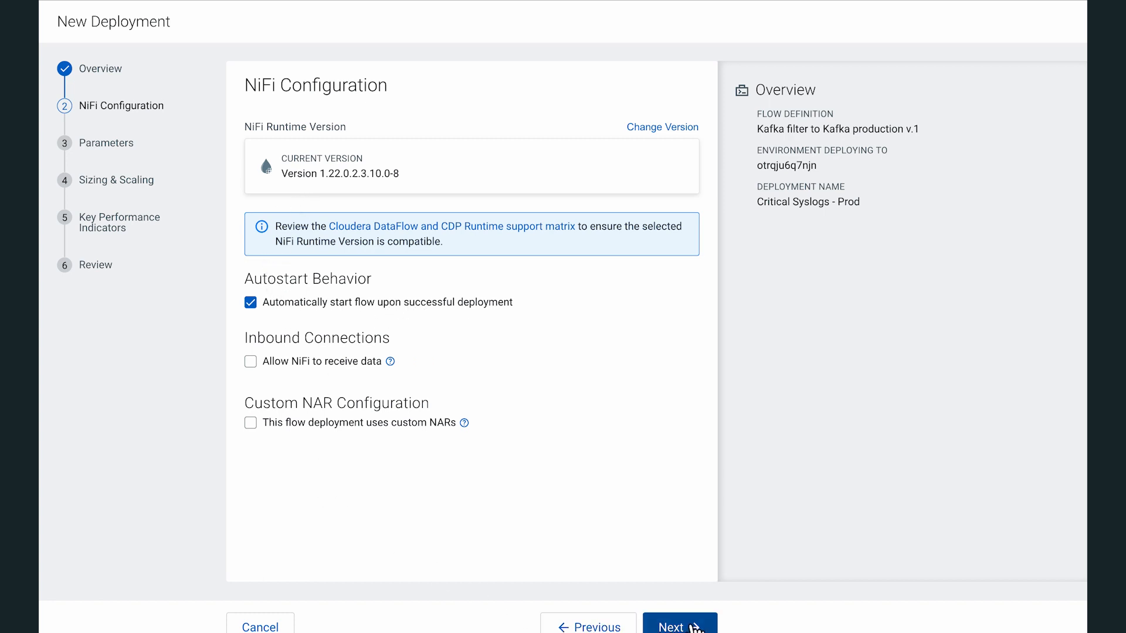
pyautogui.click(680, 625)
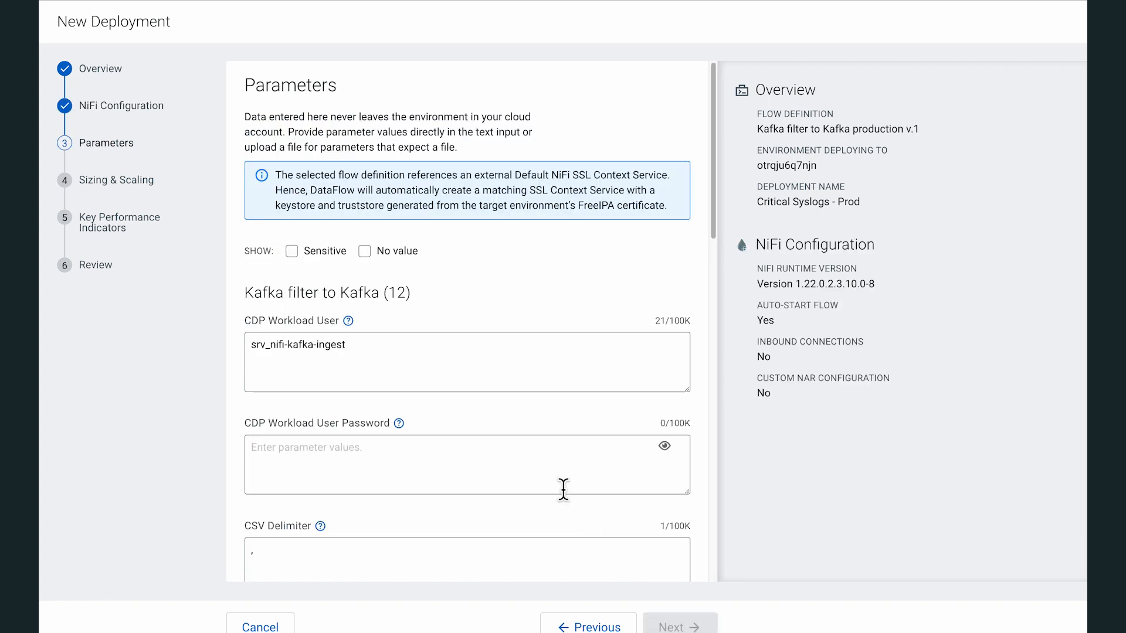
# - Look through the deployment parameters and limit the list to those with no value
pyautogui.scroll(-1, 566, 251)
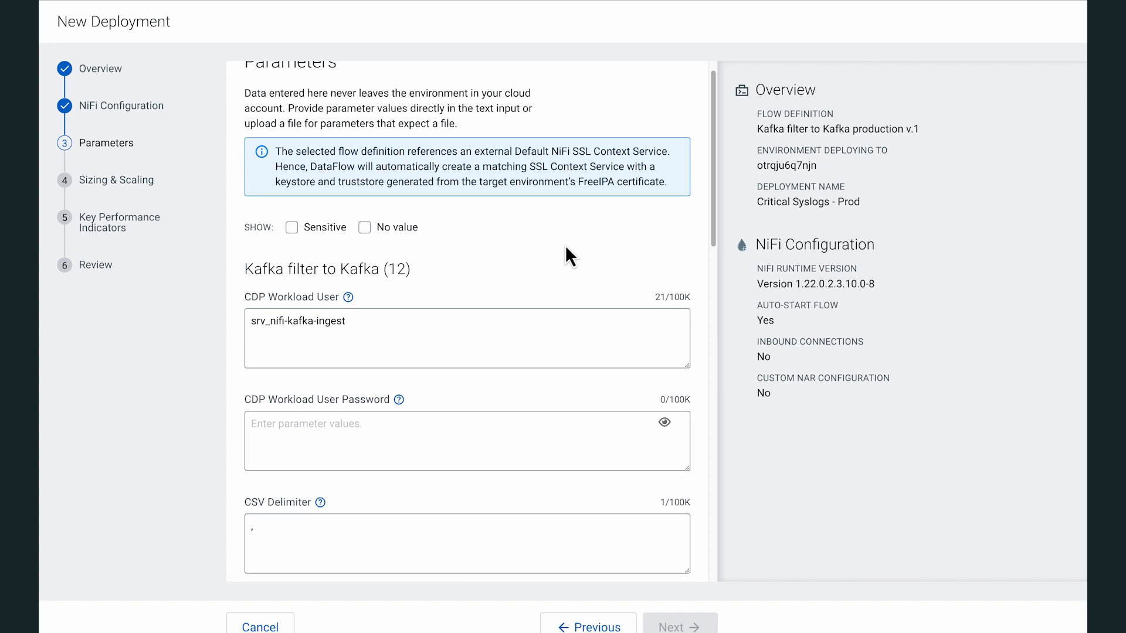
pyautogui.scroll(-2, 530, 266)
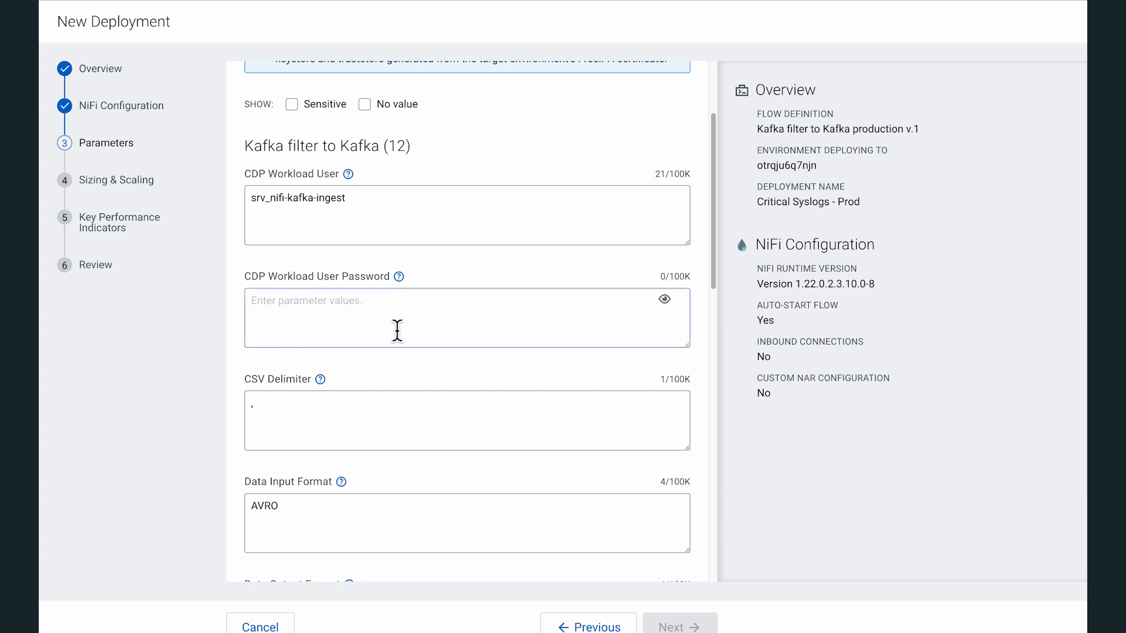
pyautogui.scroll(2, 397, 330)
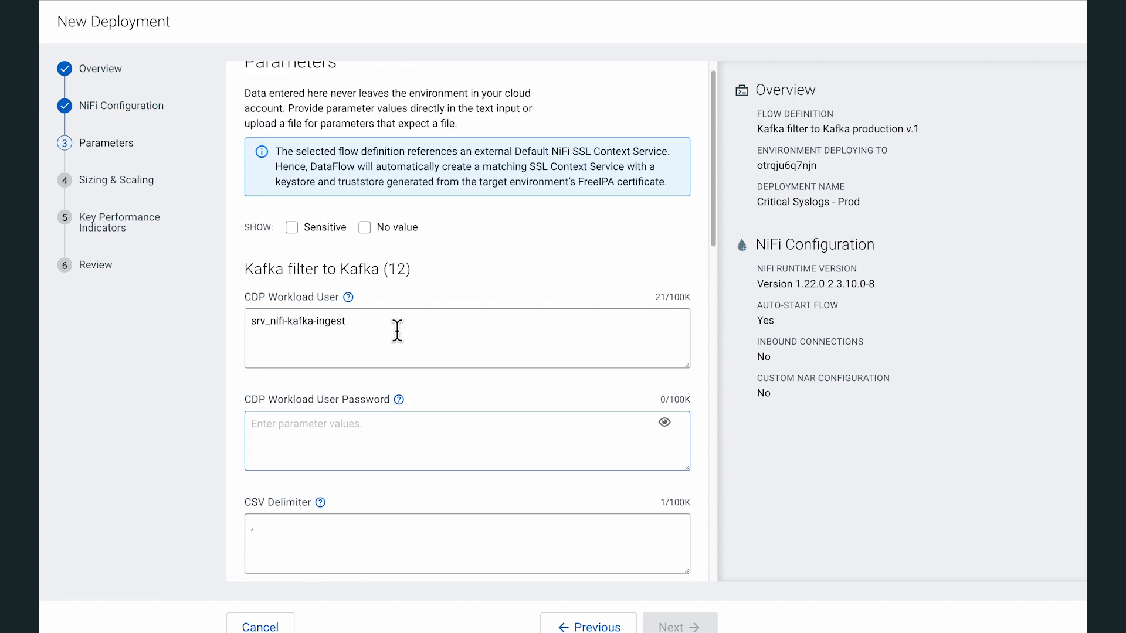
pyautogui.click(365, 228)
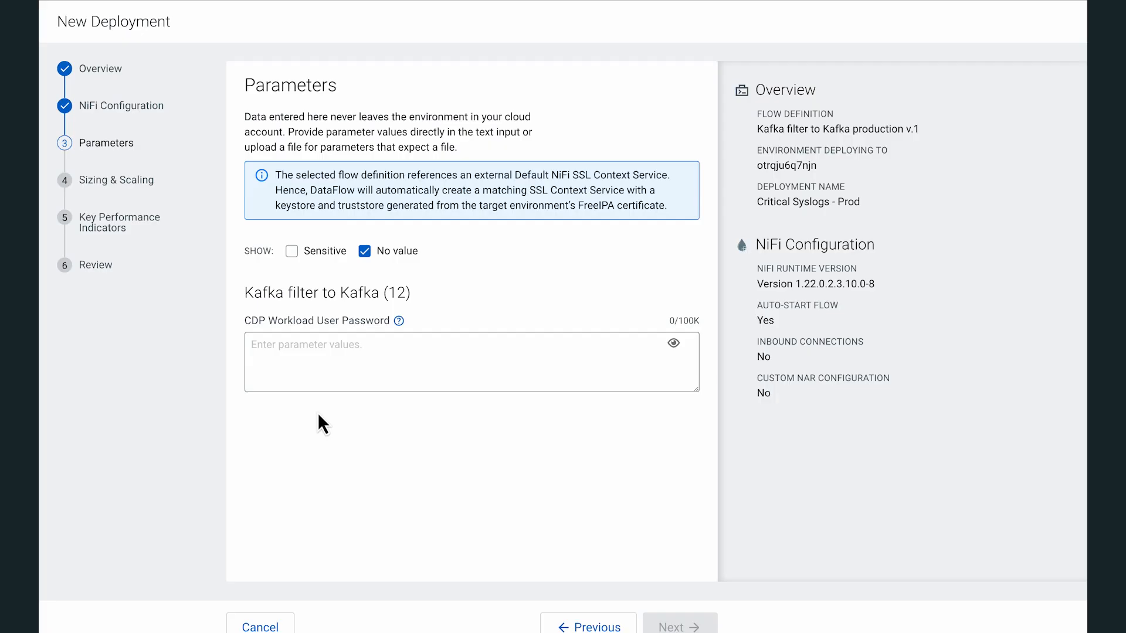
# - Copy the nifi-kafka-ingest password from the trial configuration page, paste it as the CDP Workload User Password, and continue to sizing and scaling
pyautogui.hotkey('alt', 'Tab')
pyautogui.hotkey('alt', 'Tab')
pyautogui.hotkey('alt', 'Tab')
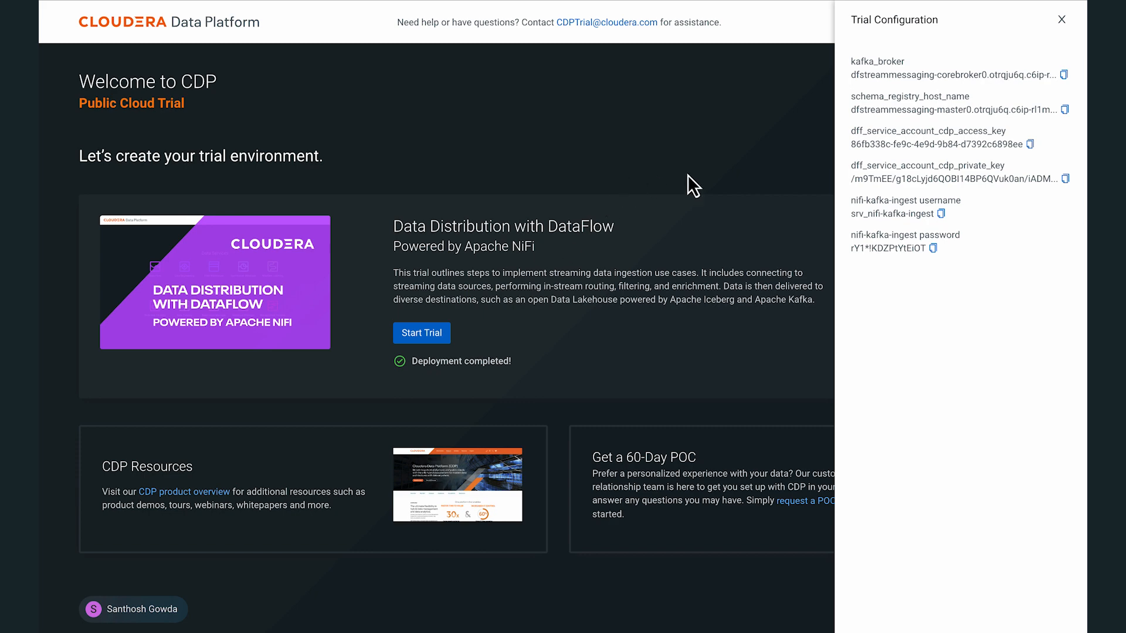
pyautogui.click(933, 249)
pyautogui.hotkey('alt', 'Tab')
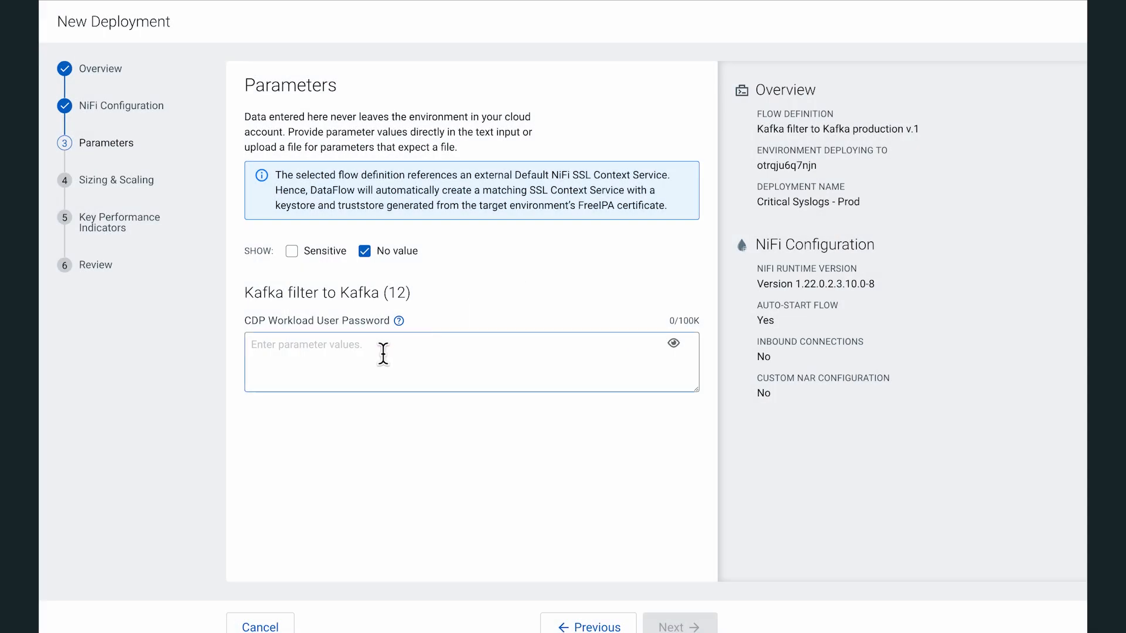
pyautogui.click(383, 351)
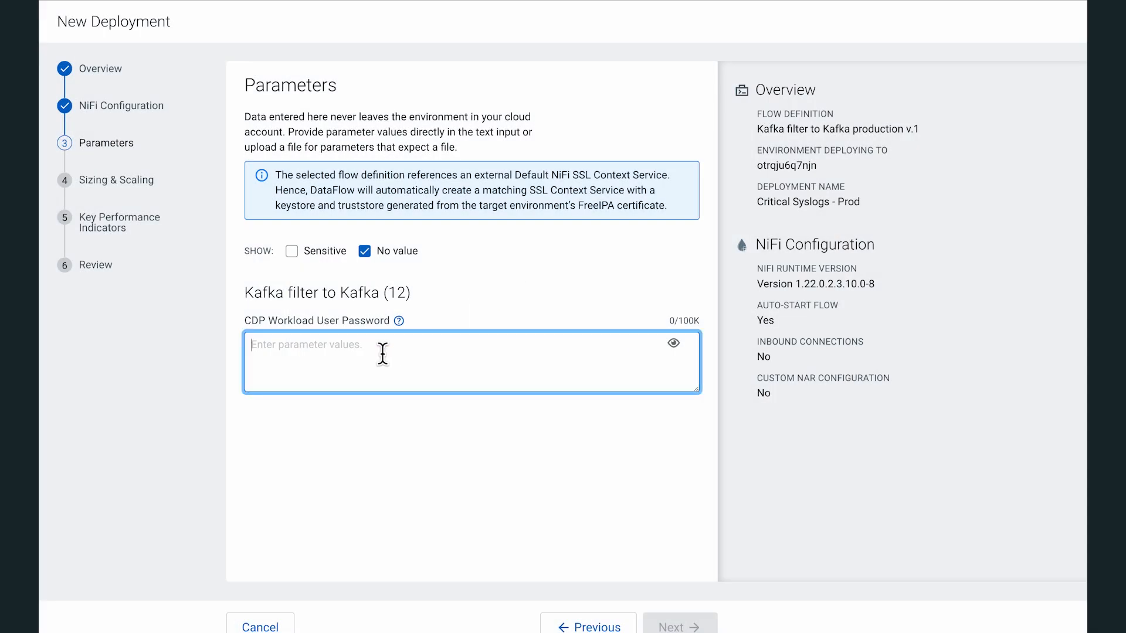
pyautogui.hotkey('ctrl', 'v')
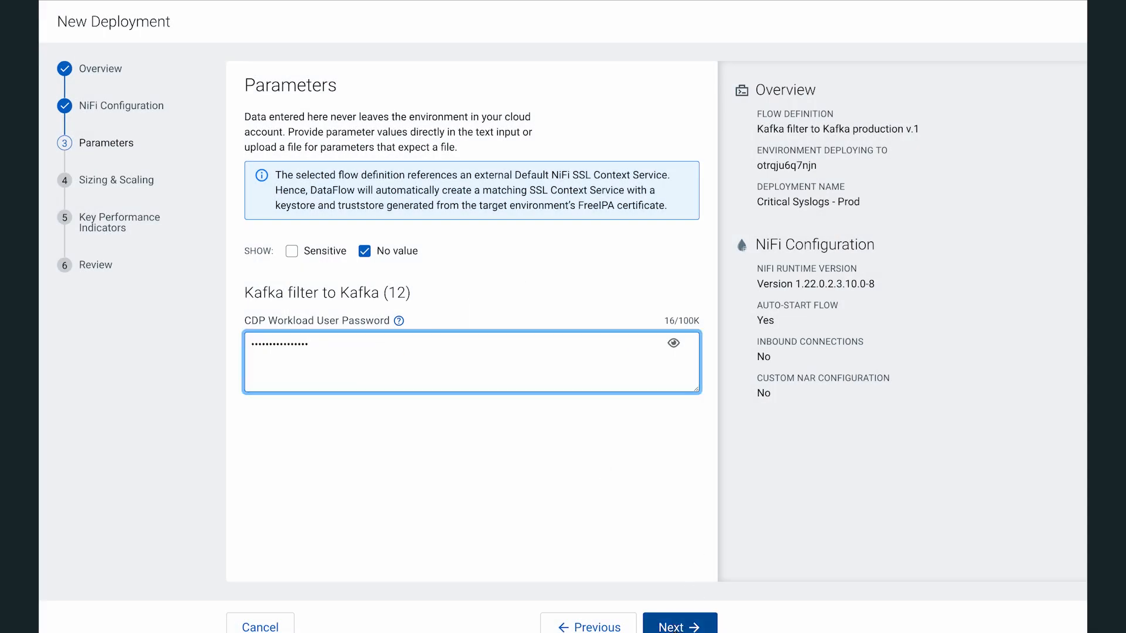
pyautogui.click(674, 627)
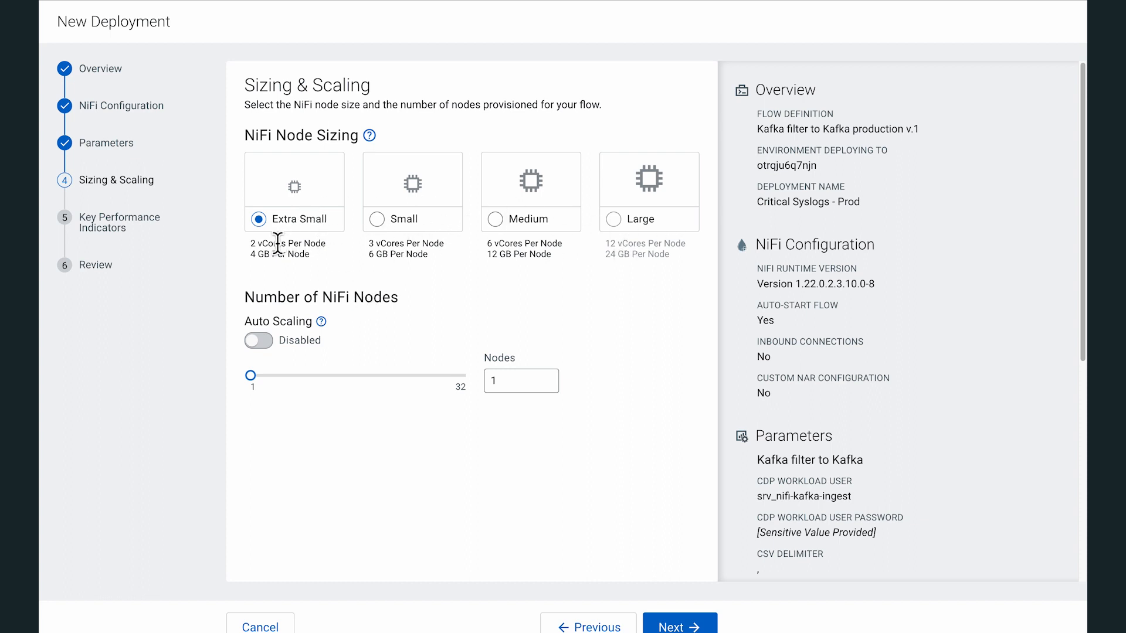
# - Enable auto scaling from 1 to 3 nodes with flow metrics scaling, and continue to the key performance indicators
pyautogui.click(262, 347)
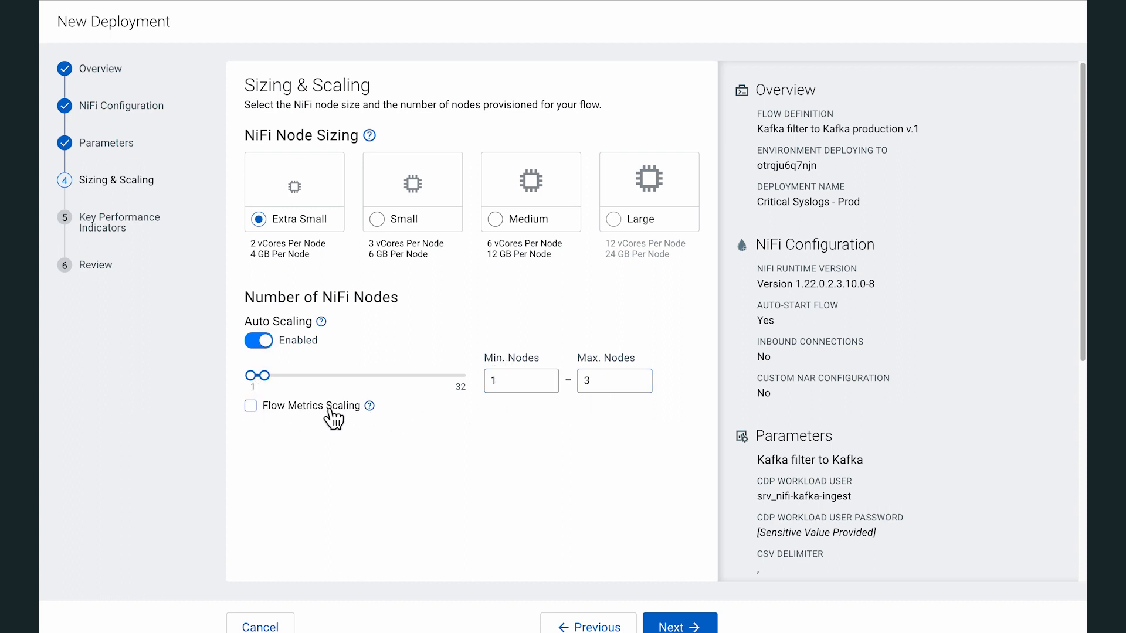
pyautogui.click(250, 407)
pyautogui.click(668, 624)
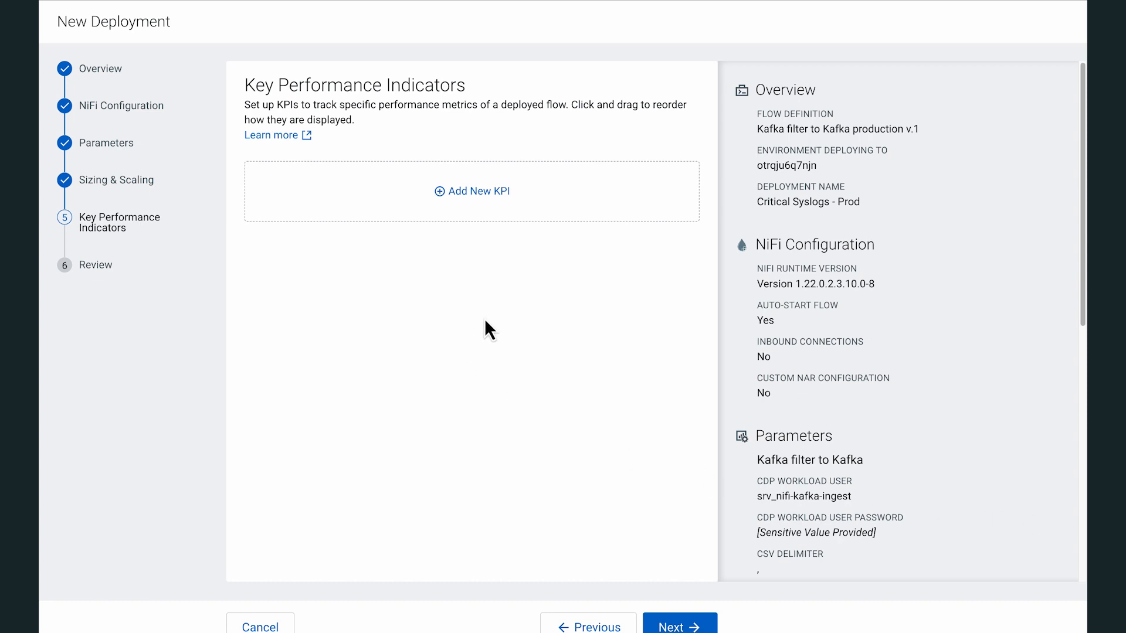
# - Start a new KPI scoped to the entire flow that tracks the Data Out metric
pyautogui.click(468, 200)
pyautogui.click(453, 197)
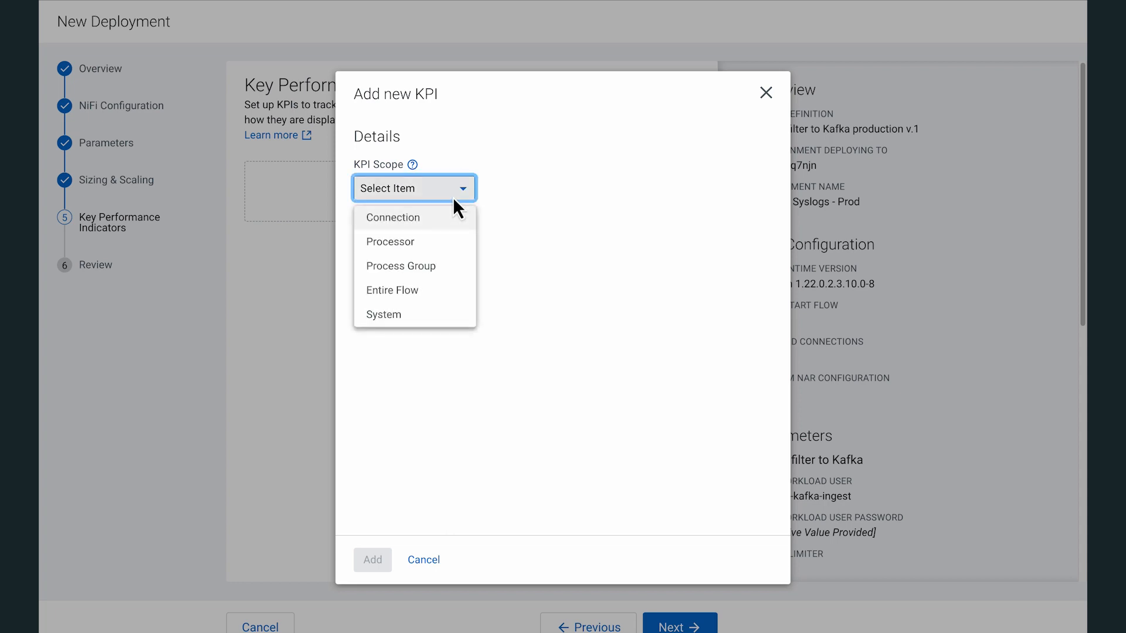
pyautogui.click(421, 292)
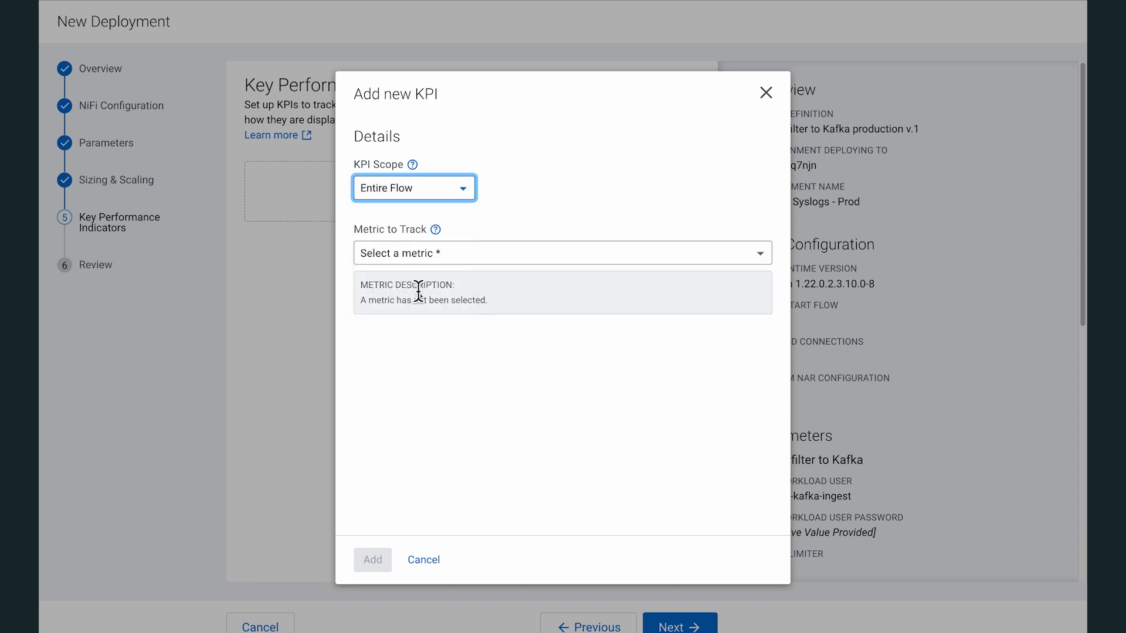
pyautogui.click(450, 257)
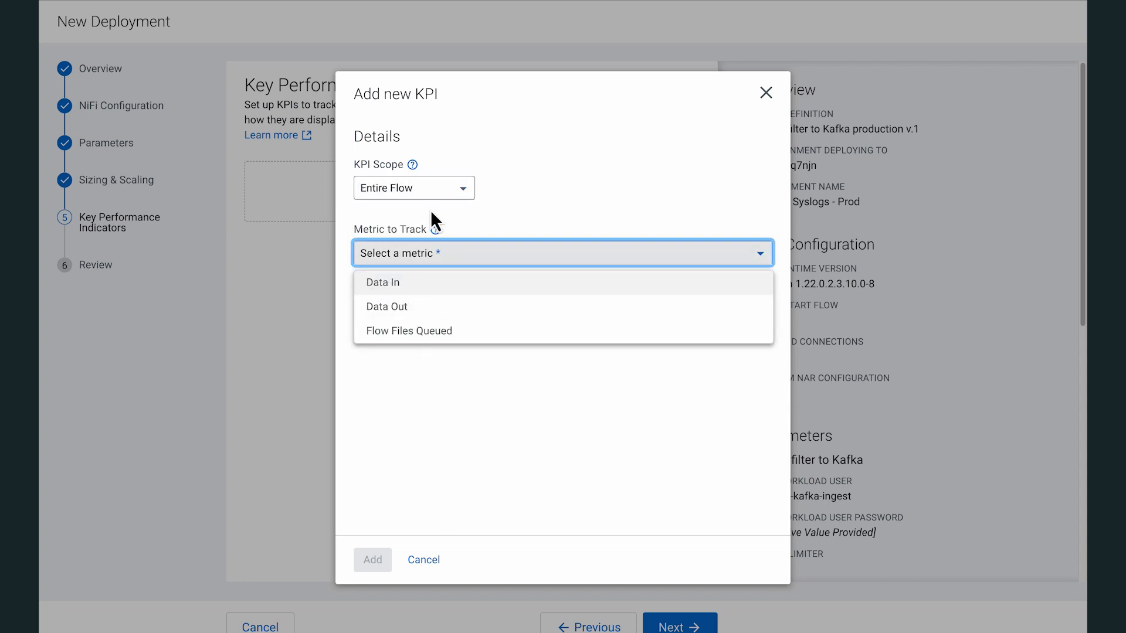
pyautogui.click(405, 307)
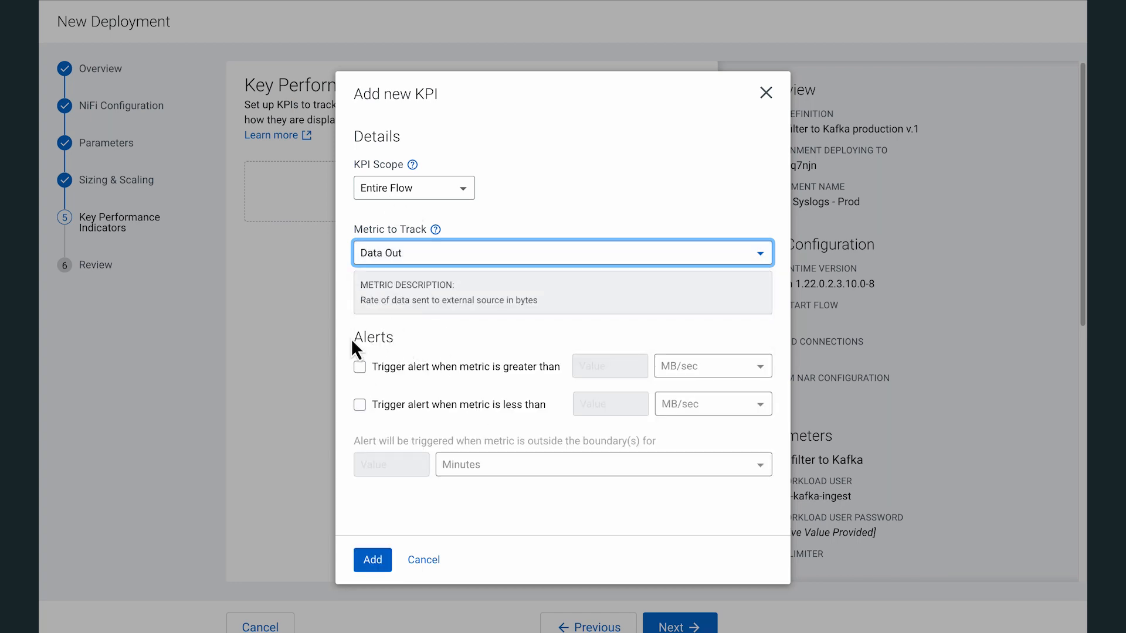
# - Set the Data Out alert to trigger below 1 MB/sec for 1 minute and add the KPI
pyautogui.click(469, 417)
pyautogui.click(579, 408)
pyautogui.write('1')
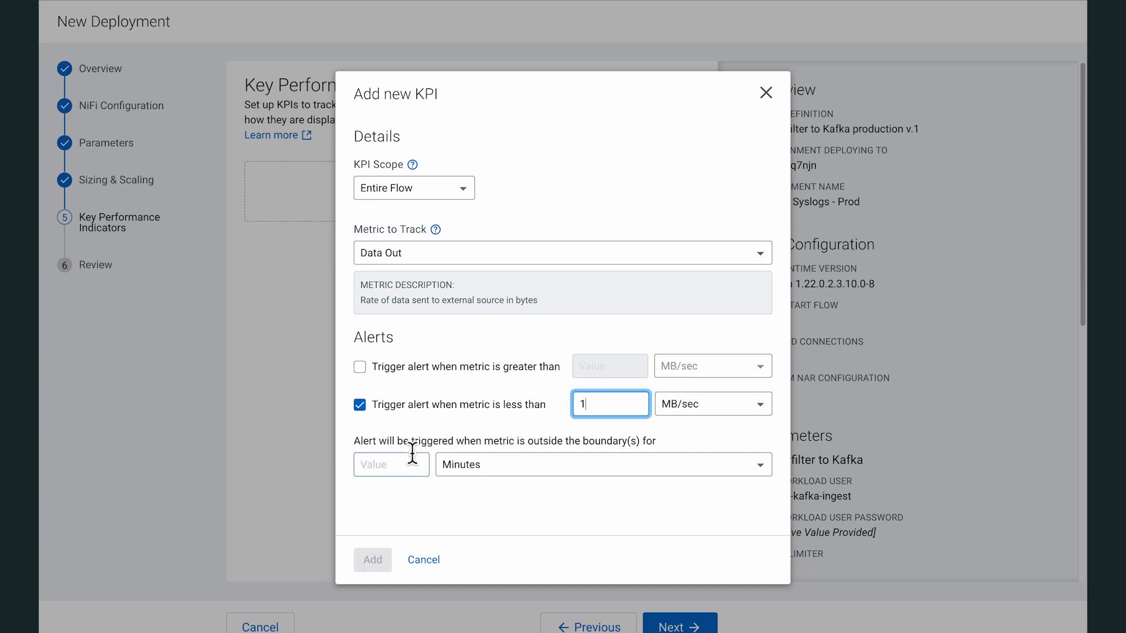
pyautogui.click(370, 465)
pyautogui.write('1')
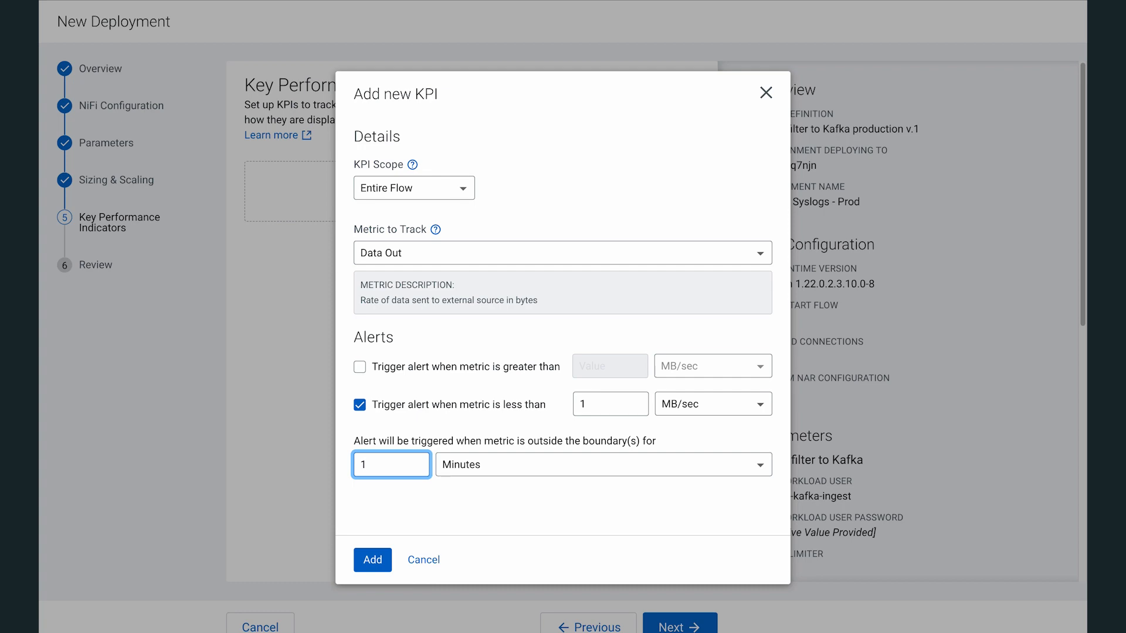
pyautogui.click(374, 560)
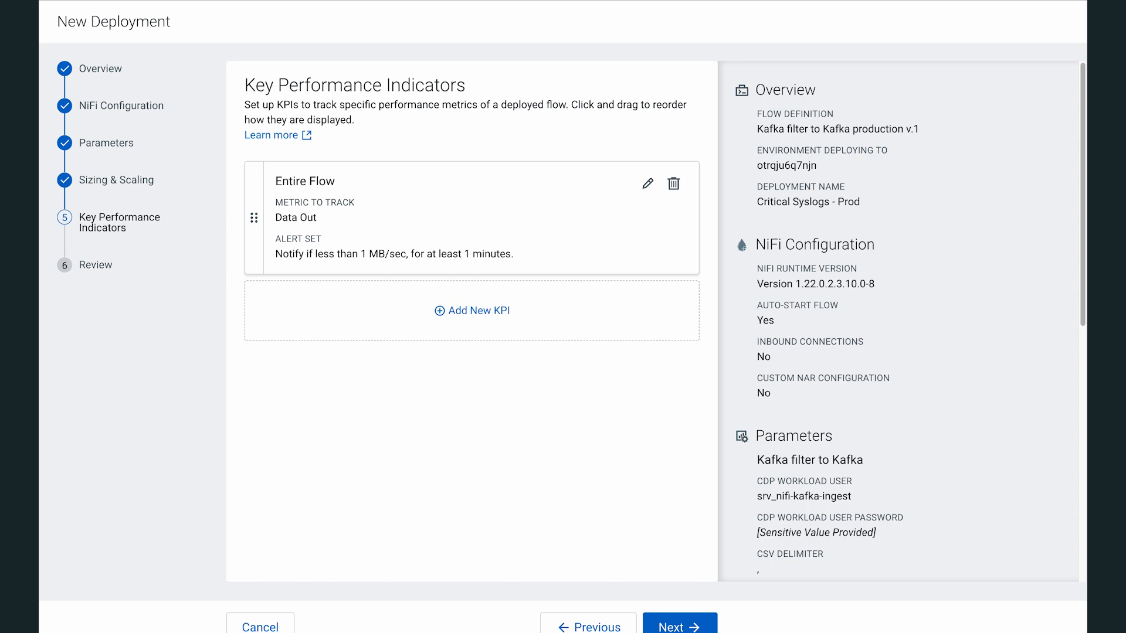
# - Start a second KPI scoped to the ConsumeFromKafka processor that tracks Bytes Received
pyautogui.click(472, 323)
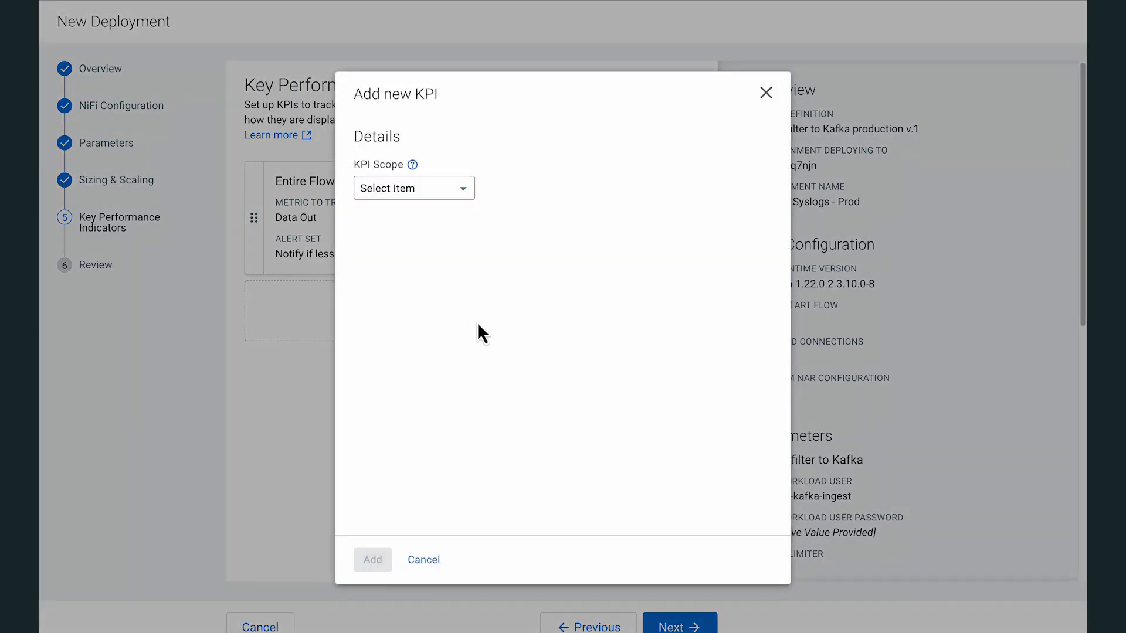
pyautogui.click(367, 198)
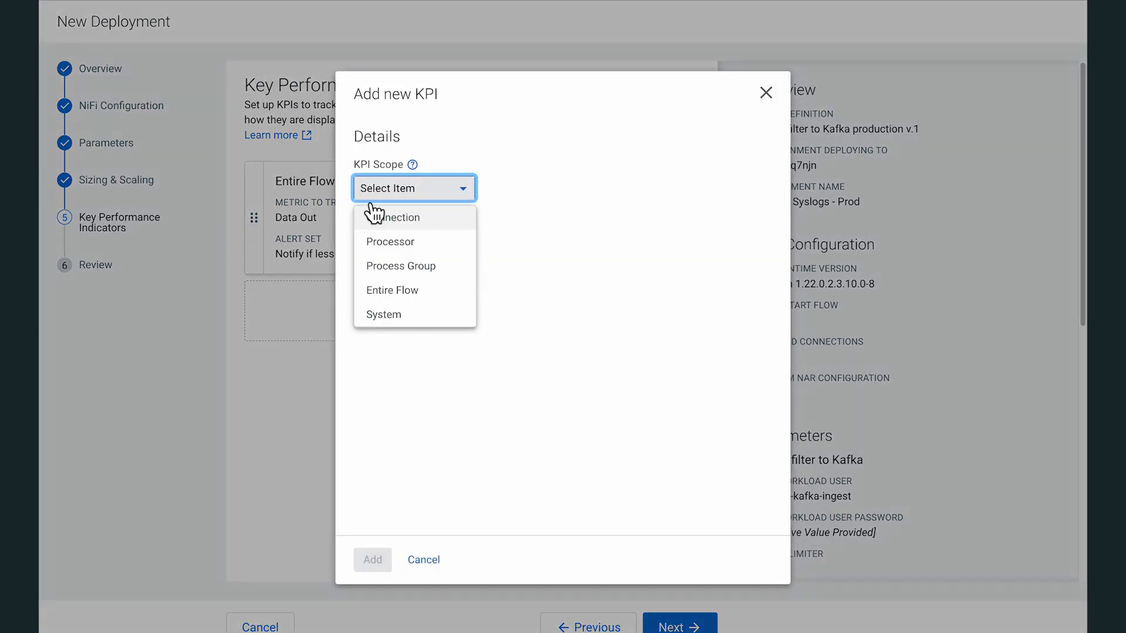
pyautogui.click(417, 250)
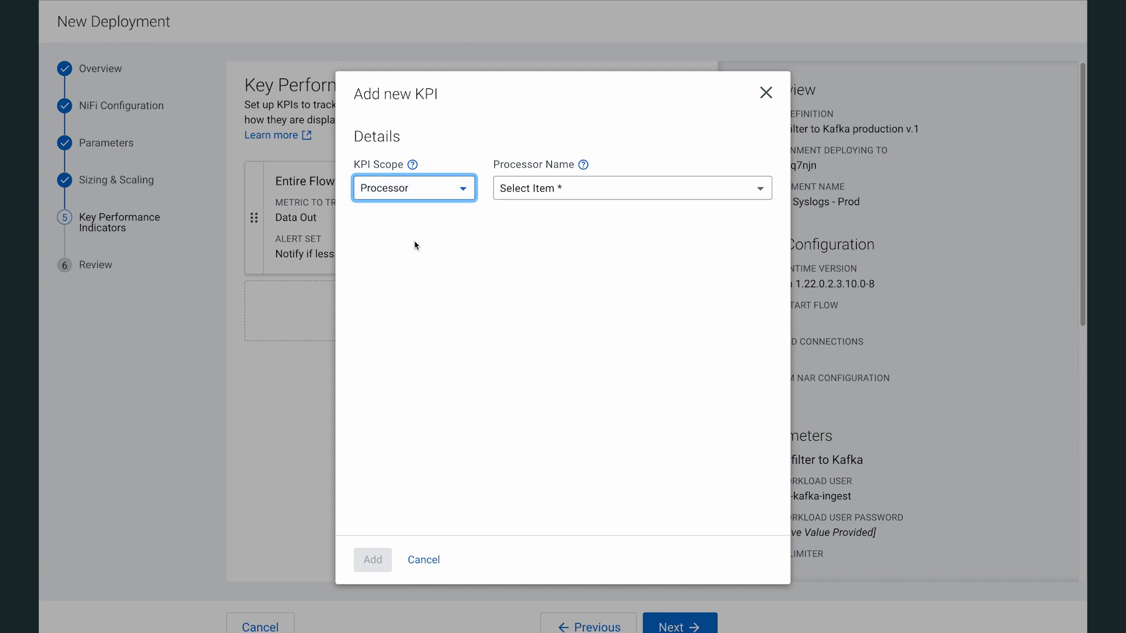
pyautogui.click(529, 195)
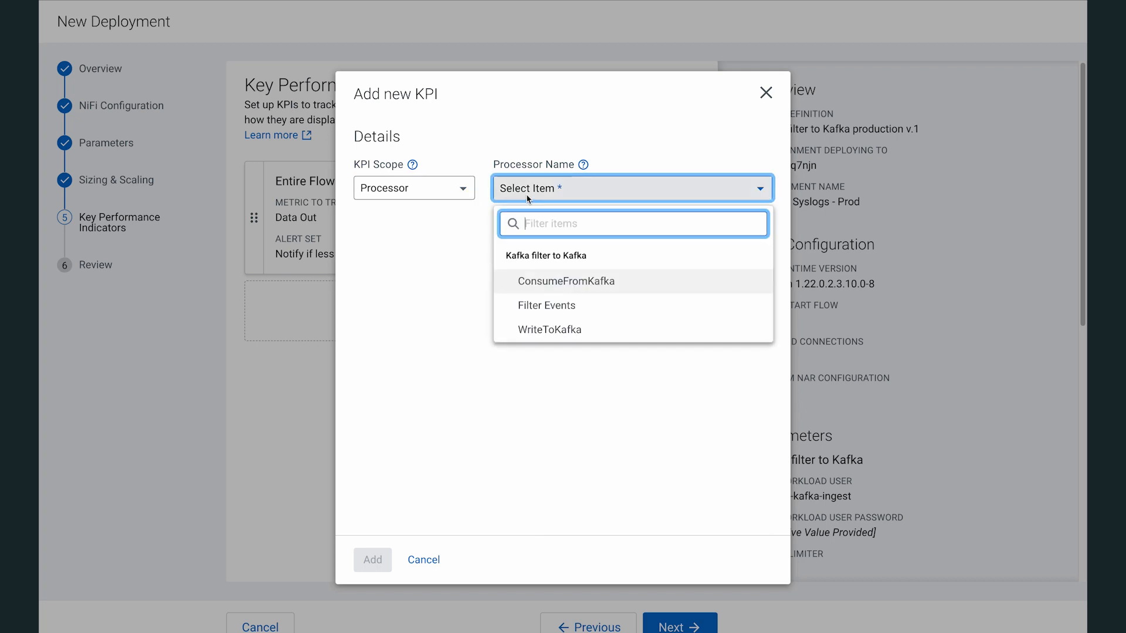
pyautogui.click(566, 284)
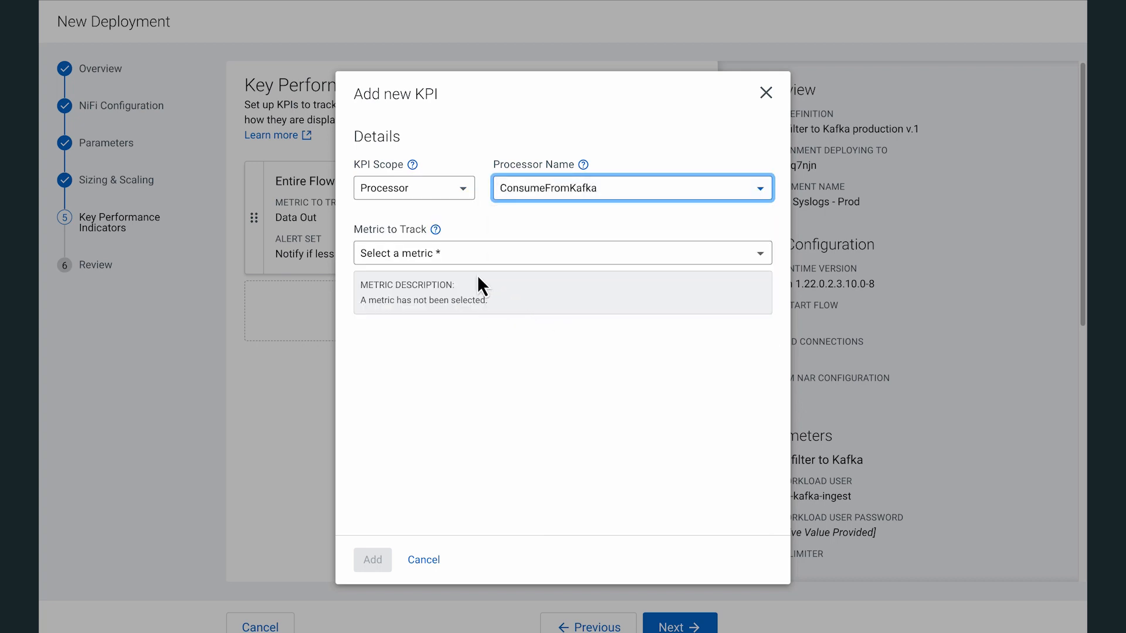
pyautogui.click(467, 252)
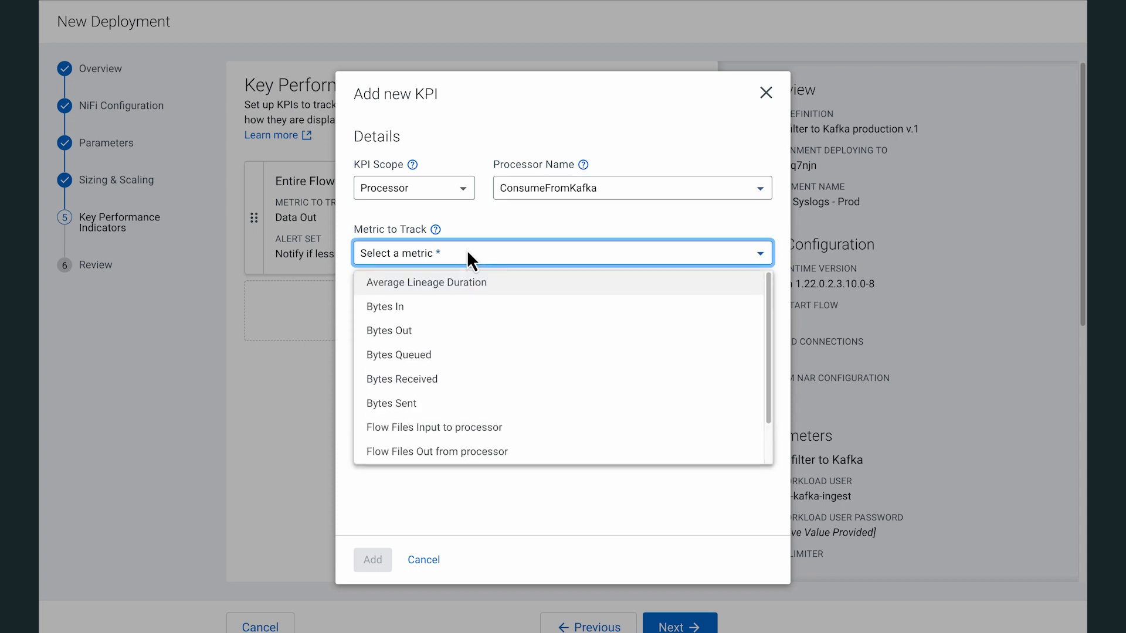
pyautogui.click(411, 380)
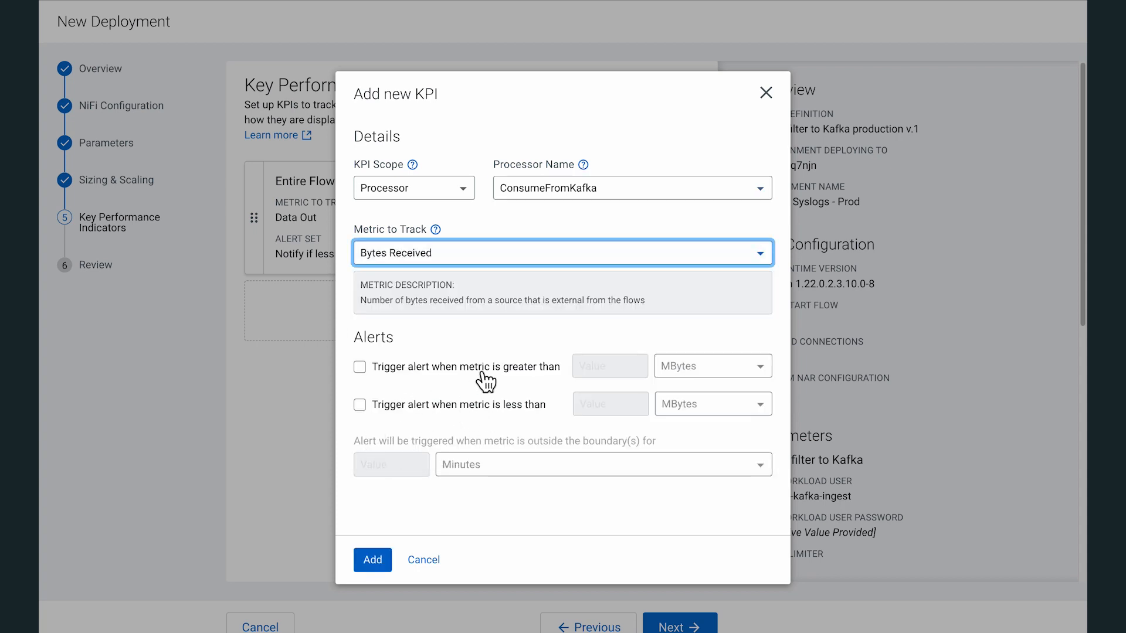
# - Set the Bytes Received alert to trigger below 512 KBytes for 30 seconds and add the KPI
pyautogui.click(482, 405)
pyautogui.click(622, 410)
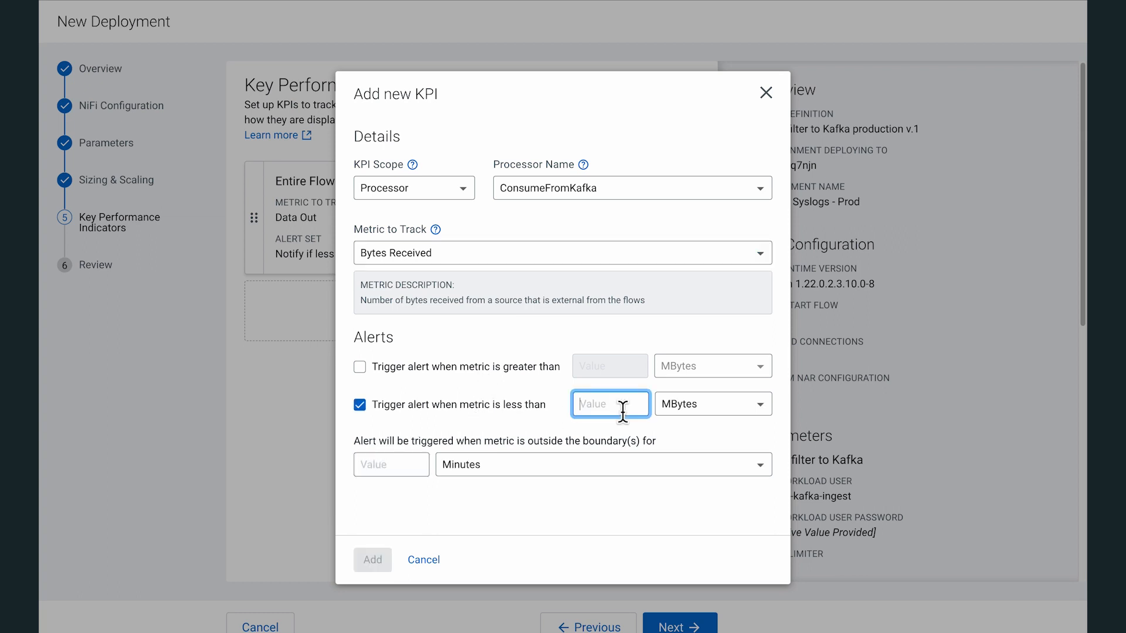
pyautogui.write('512')
pyautogui.press('Tab')
pyautogui.press('Up')
pyautogui.press('Up')
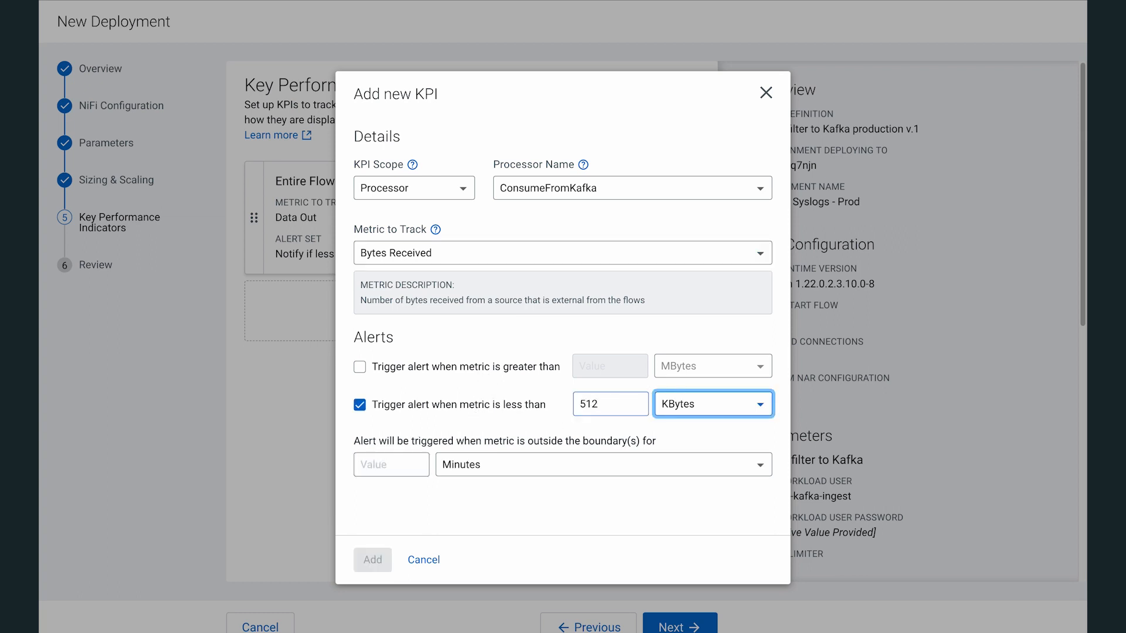
pyautogui.press('Down')
pyautogui.click(392, 469)
pyautogui.write('30')
pyautogui.press('Tab')
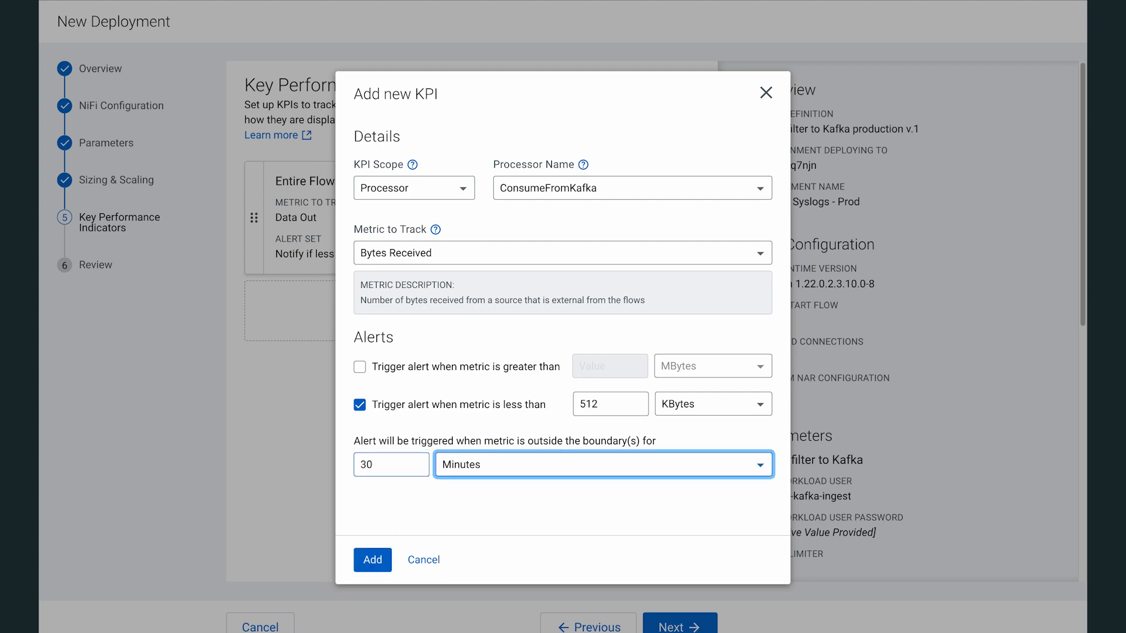
pyautogui.press('Up')
pyautogui.click(370, 557)
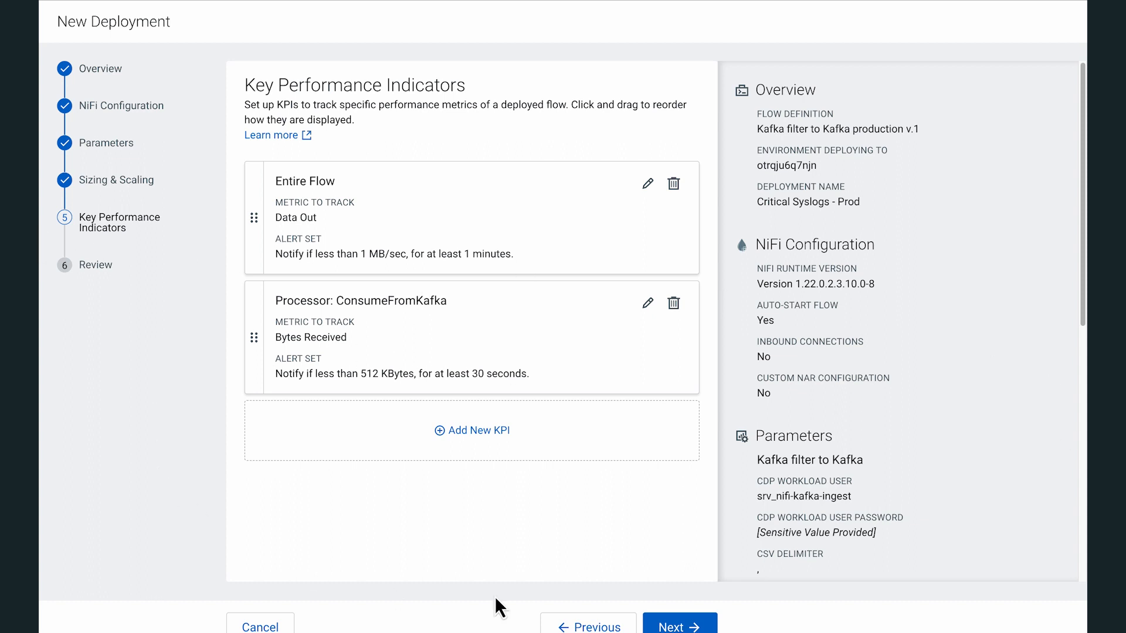
# - Continue to the deployment review and look through the whole configuration summary
pyautogui.click(685, 626)
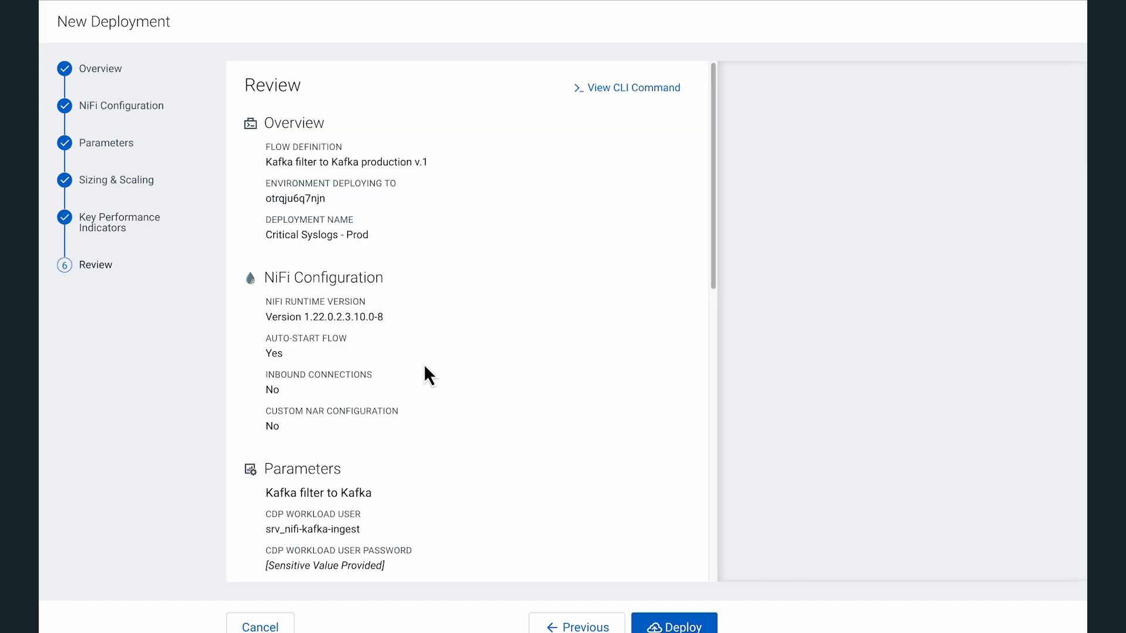
pyautogui.scroll(-7, 423, 370)
pyautogui.scroll(-3, 425, 368)
pyautogui.scroll(12, 425, 368)
# - Examine the equivalent CDP CLI command with its parameter and KPI JSON files, and return to the review
pyautogui.click(630, 90)
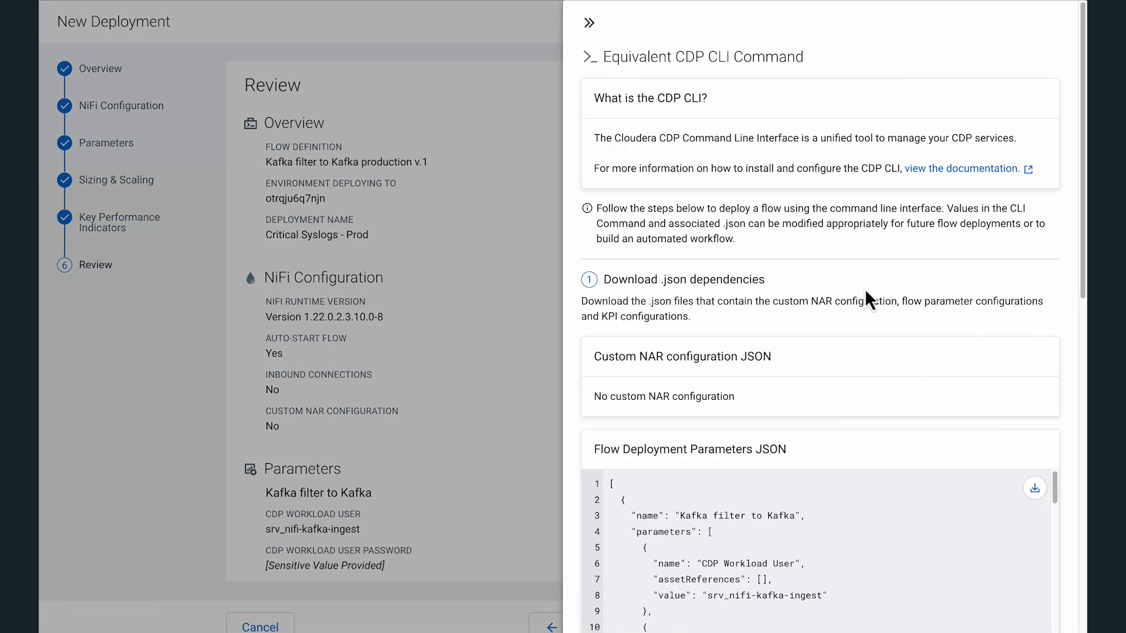
pyautogui.scroll(-3, 865, 288)
pyautogui.scroll(-3, 865, 289)
pyautogui.scroll(3, 864, 289)
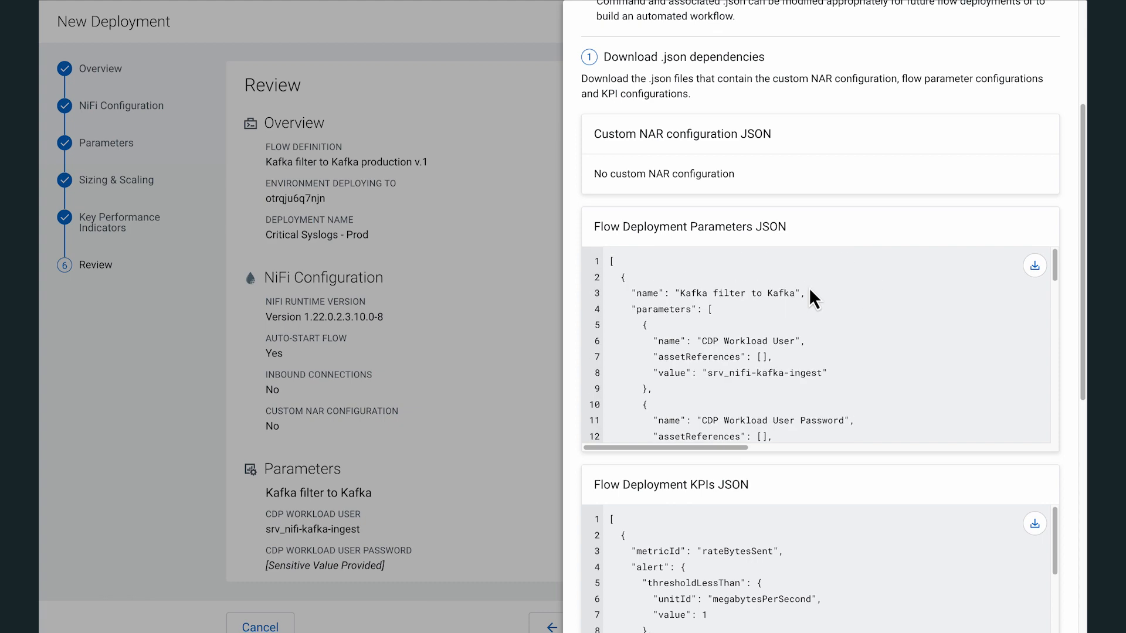
pyautogui.scroll(-5, 577, 206)
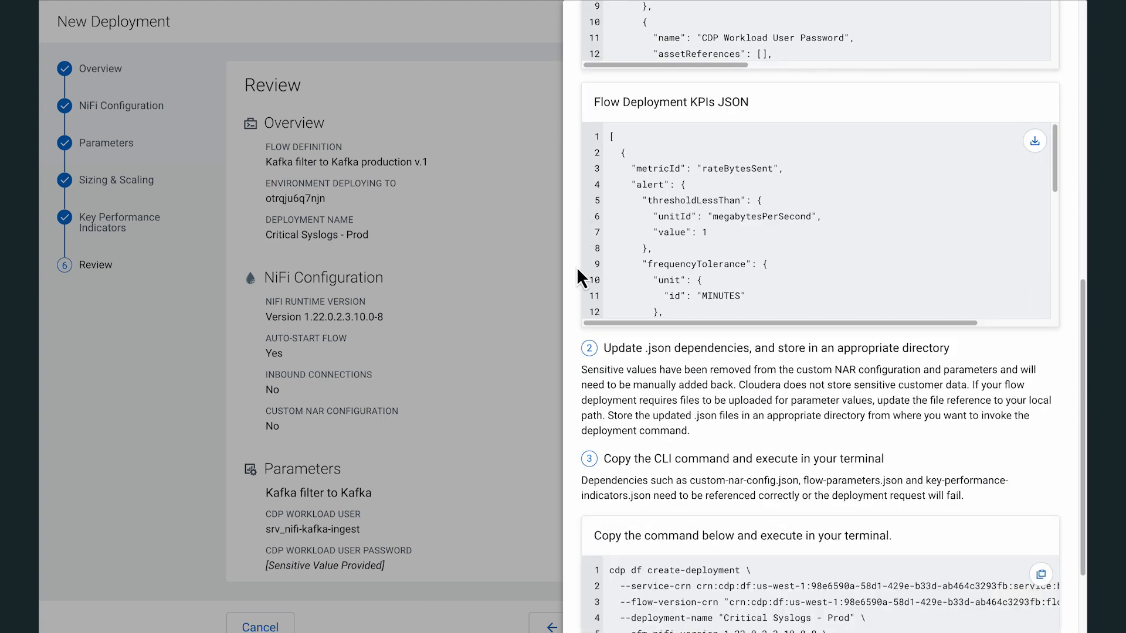
pyautogui.scroll(-3, 579, 300)
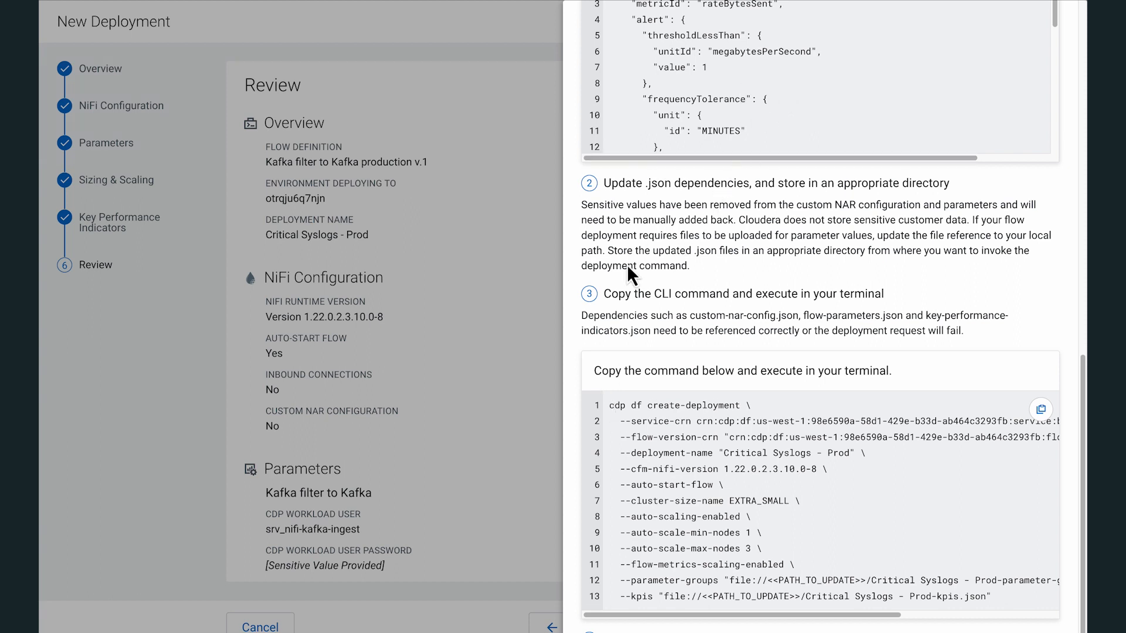
pyautogui.moveTo(609, 406); pyautogui.dragTo(753, 405)
pyautogui.click(734, 331)
pyautogui.scroll(-1, 581, 404)
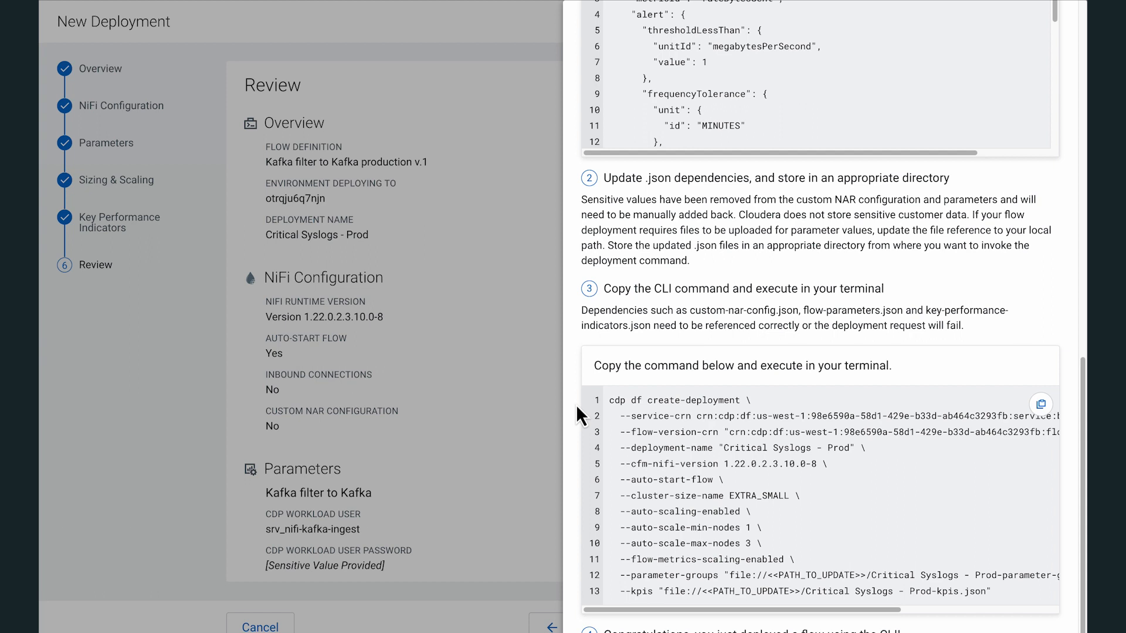
pyautogui.click(494, 415)
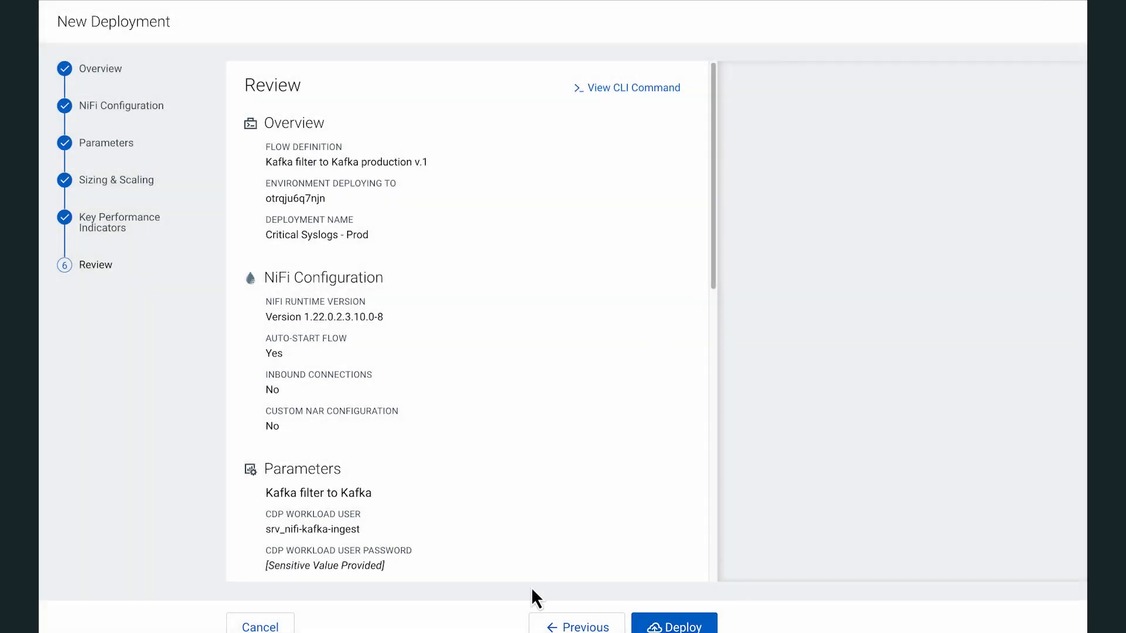
# - Deploy the flow, and load the latest event history of Critical Syslogs - Prod before returning to the dashboard
pyautogui.click(674, 625)
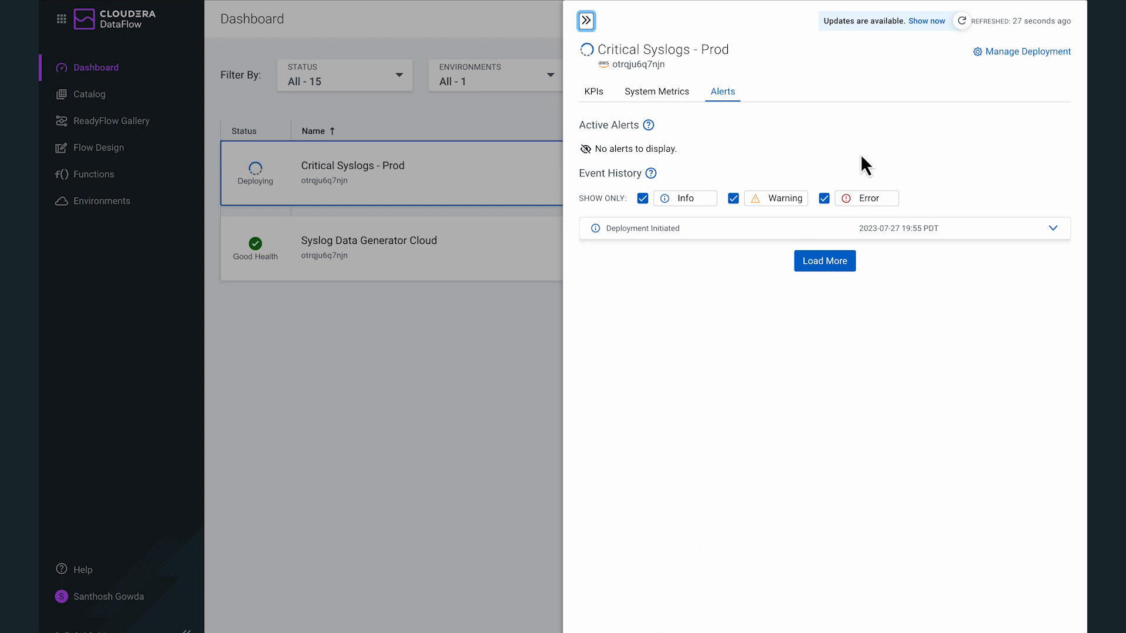
pyautogui.click(926, 21)
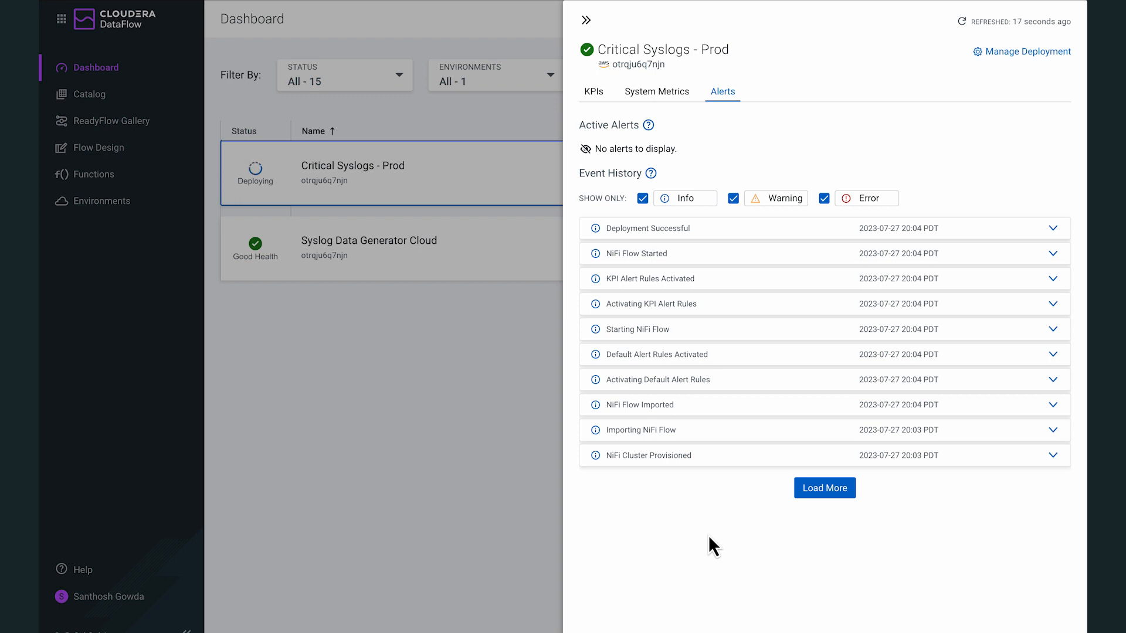
pyautogui.click(462, 413)
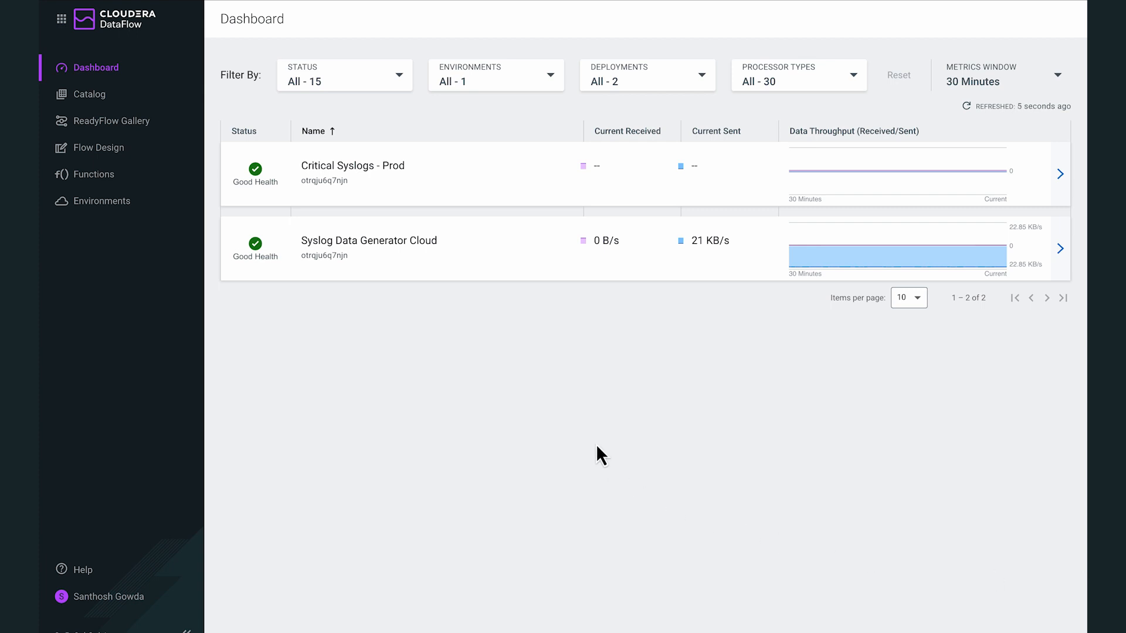
# - Switch the dashboard's metrics window to 1 Day and back to 30 Minutes
pyautogui.click(1001, 77)
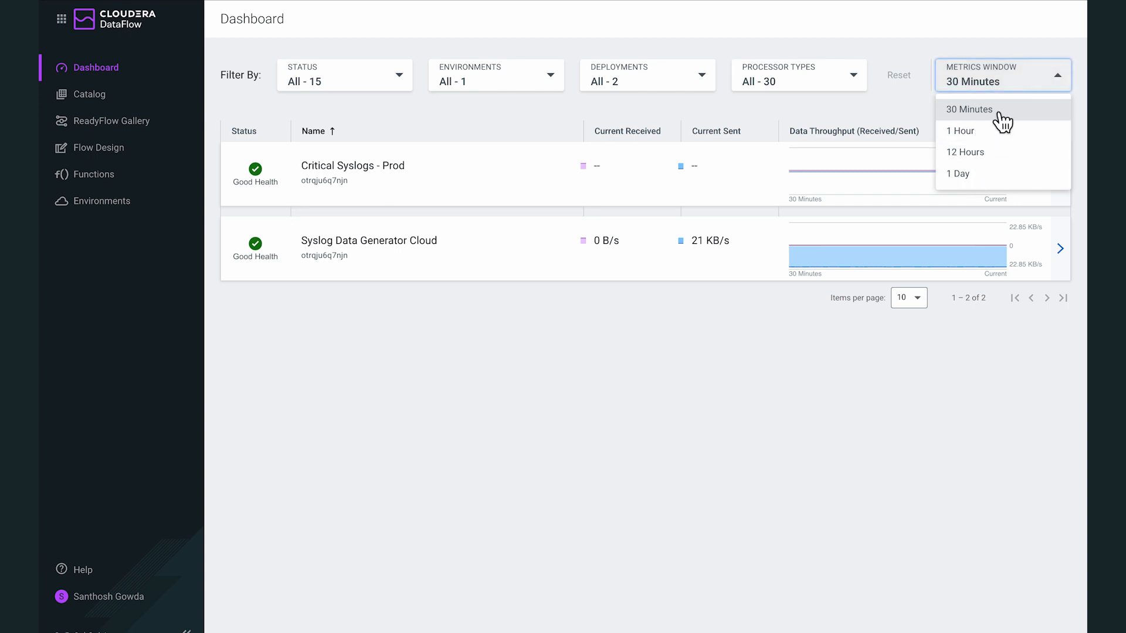
pyautogui.click(990, 175)
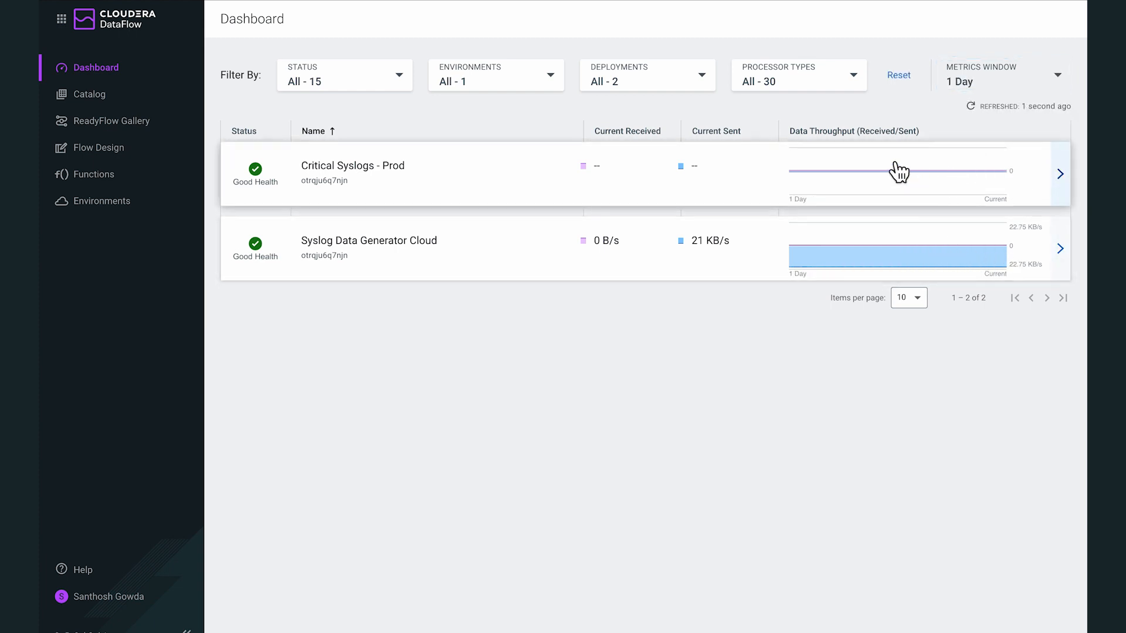
pyautogui.click(1016, 88)
pyautogui.click(990, 108)
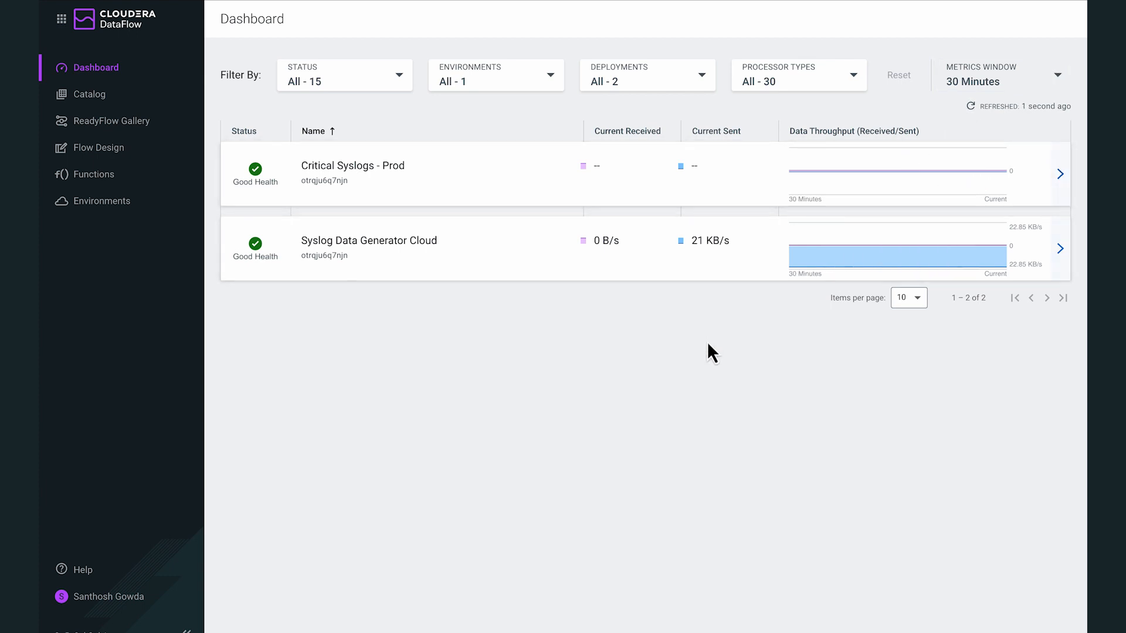
# - Look at the status and processor type options available for filtering the dashboard's deployments
pyautogui.click(350, 93)
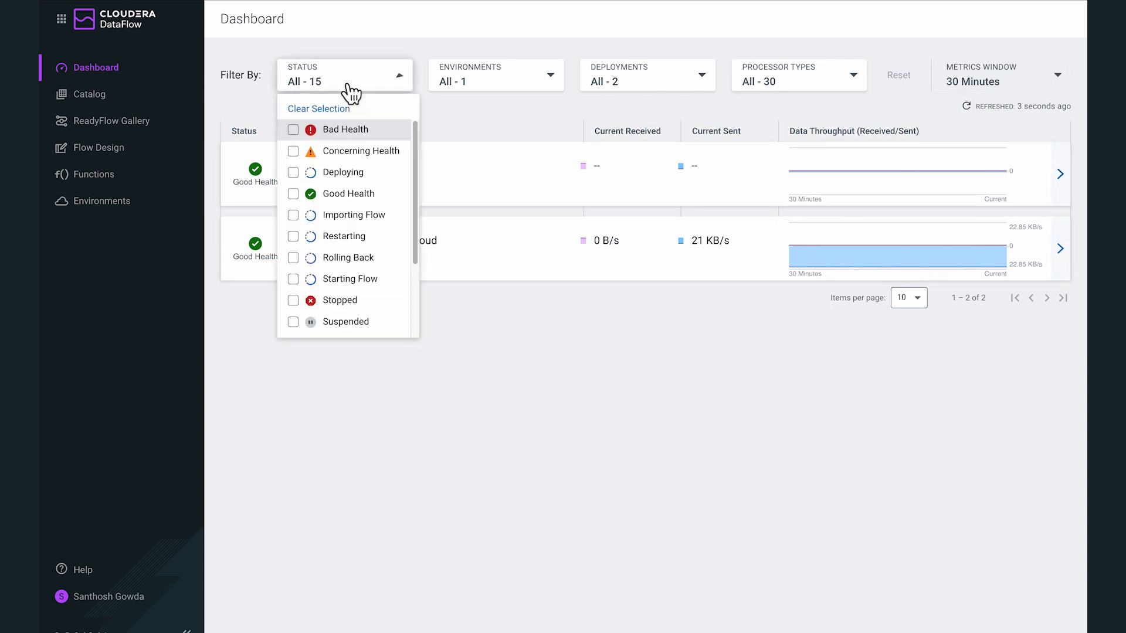
pyautogui.click(401, 82)
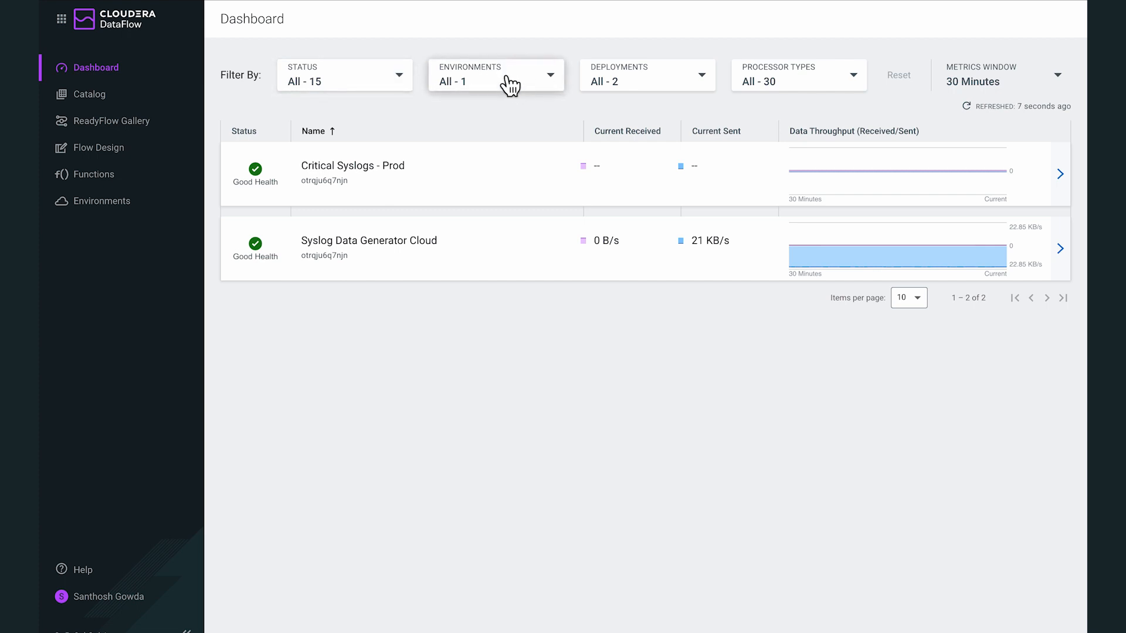
pyautogui.click(786, 78)
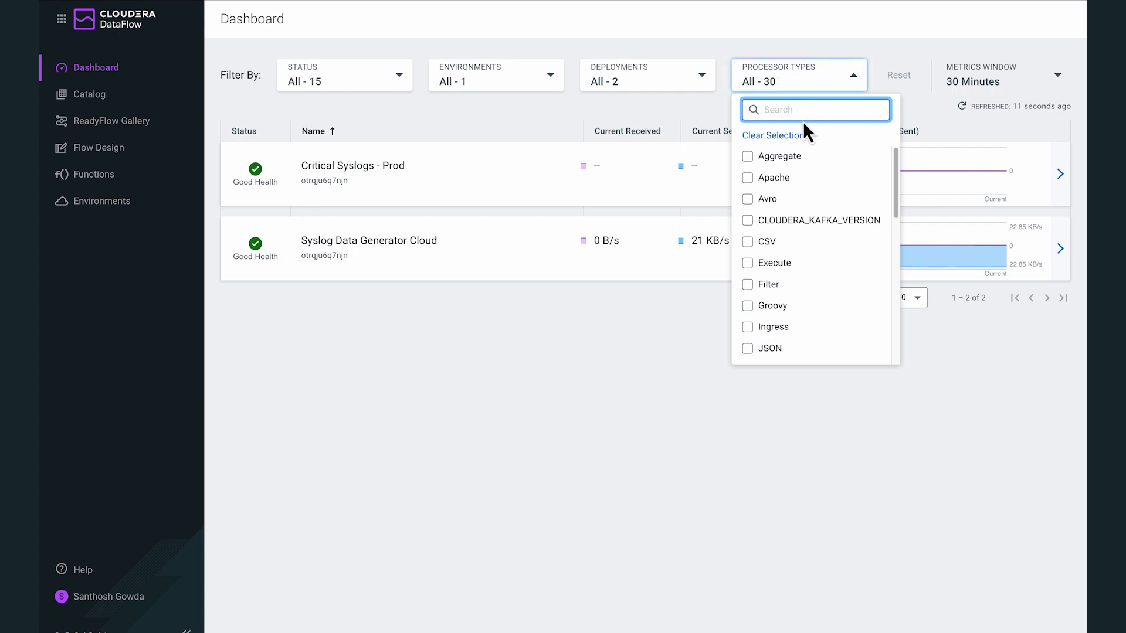
pyautogui.click(857, 78)
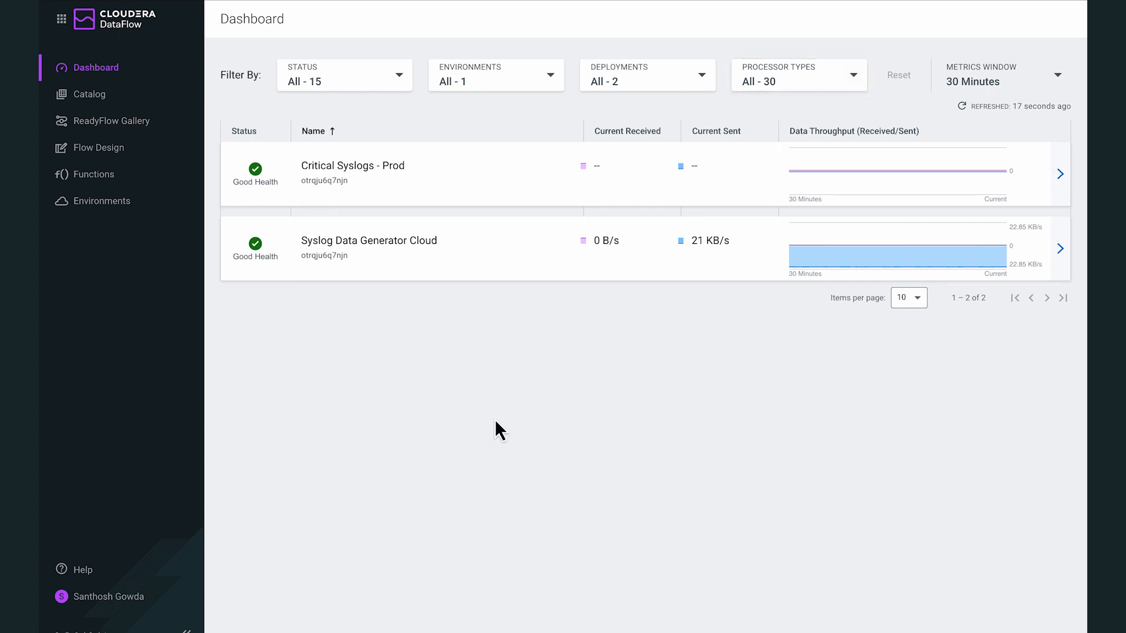
# - Open the details of the Critical Syslogs - Prod deployment and review its deployment information and KPI charts
pyautogui.click(458, 185)
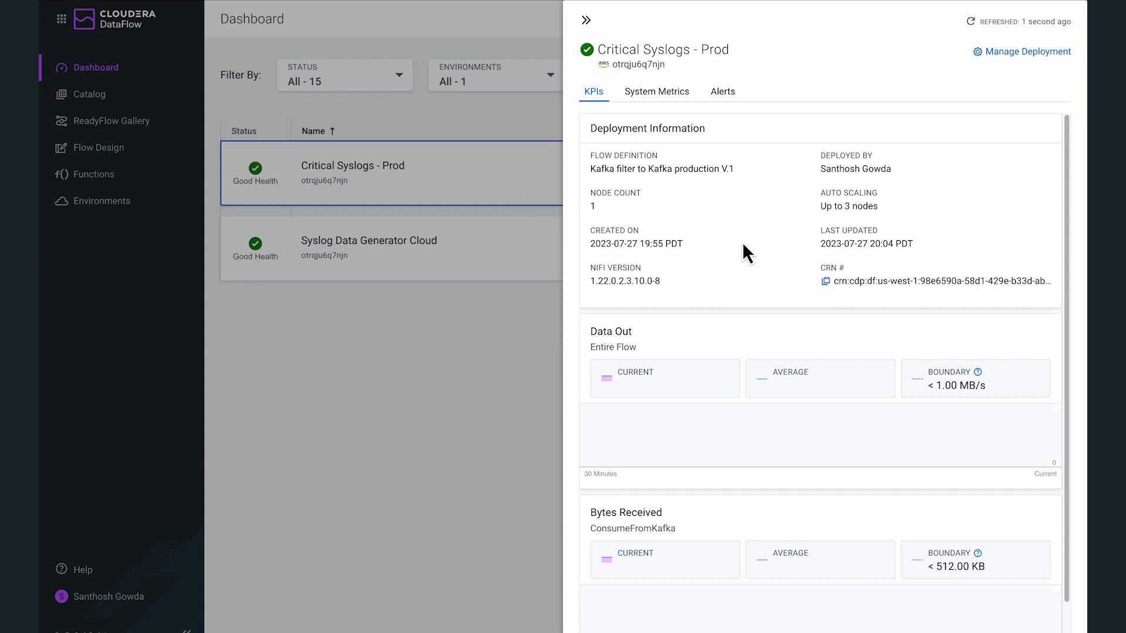
pyautogui.scroll(-1, 742, 242)
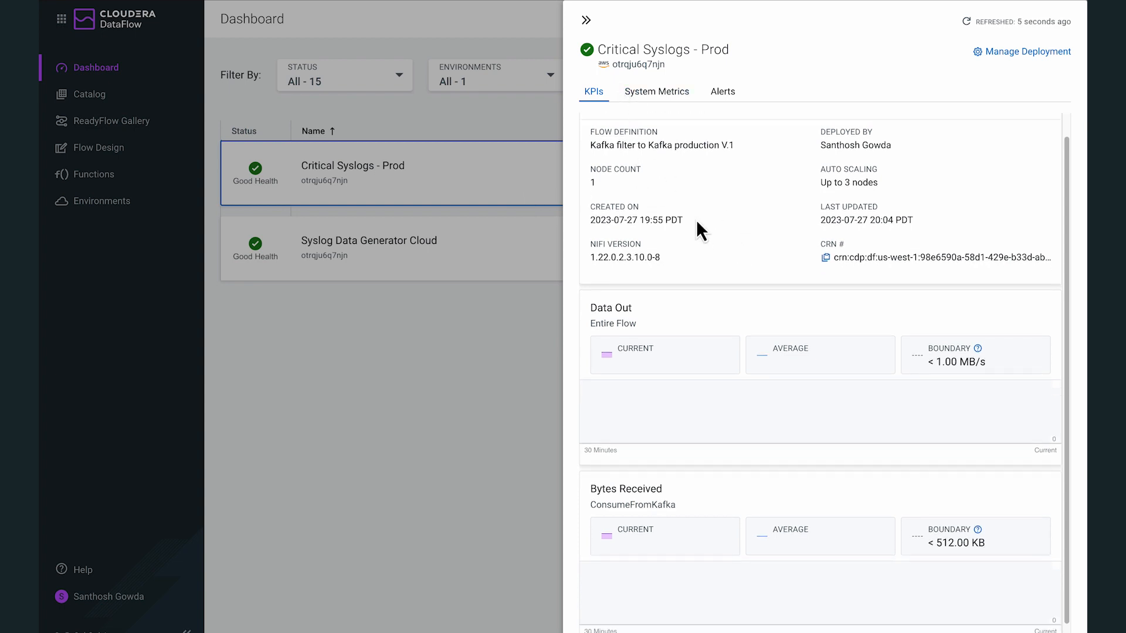
pyautogui.scroll(1, 745, 199)
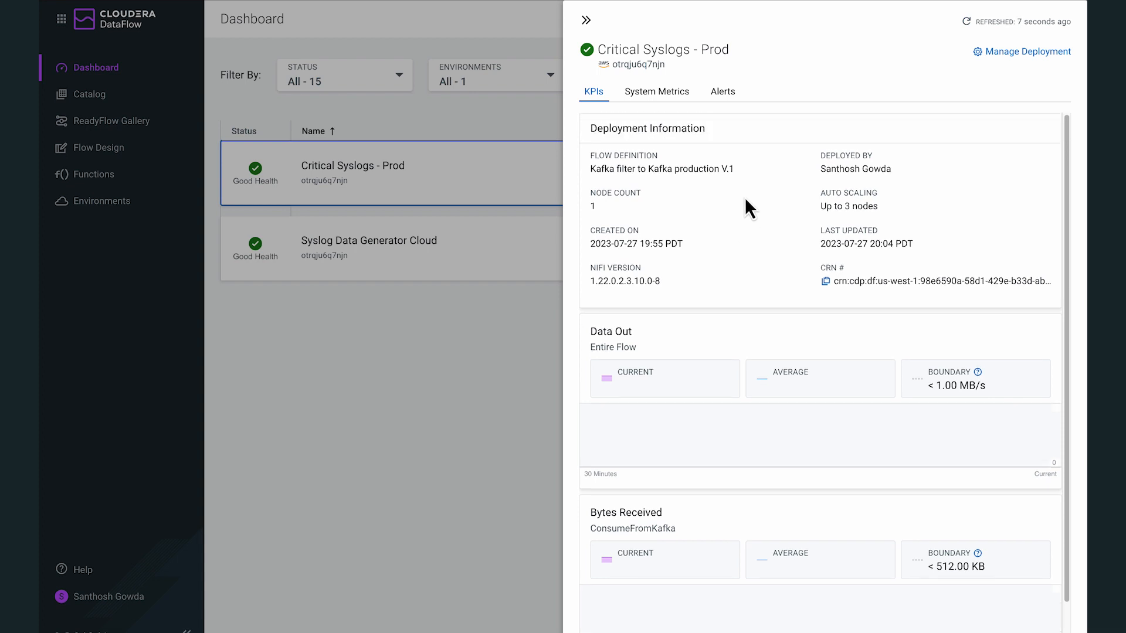
pyautogui.scroll(-1, 611, 329)
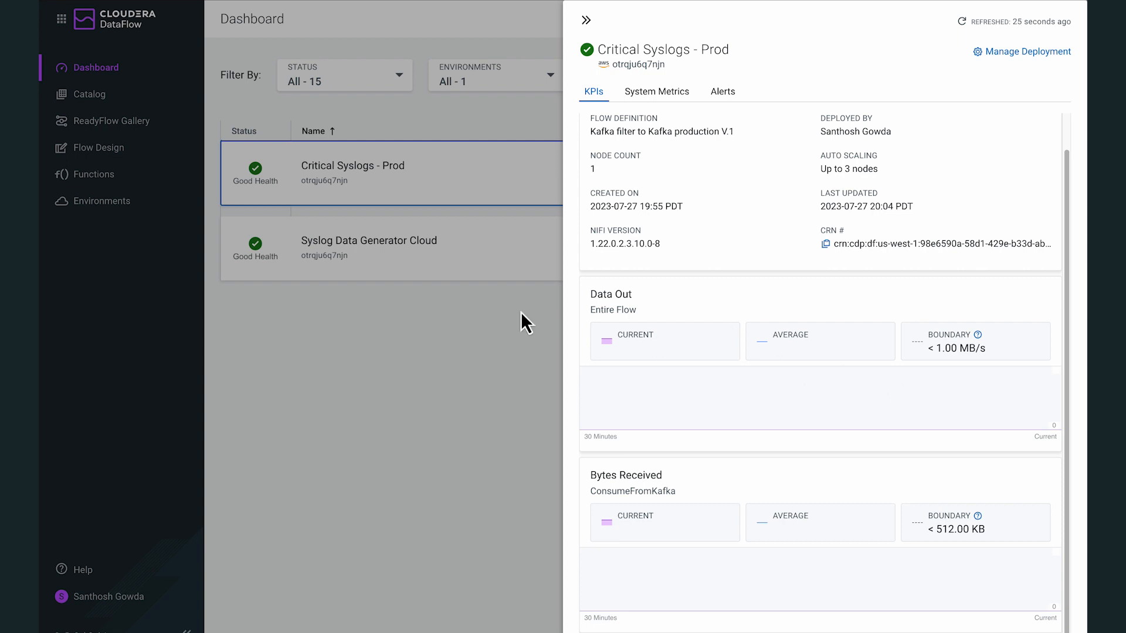
# - Examine the deployment's Core Allocation and CPU Utilization metrics, and recheck its Data Out and Bytes Received KPIs before closing the details
pyautogui.click(656, 95)
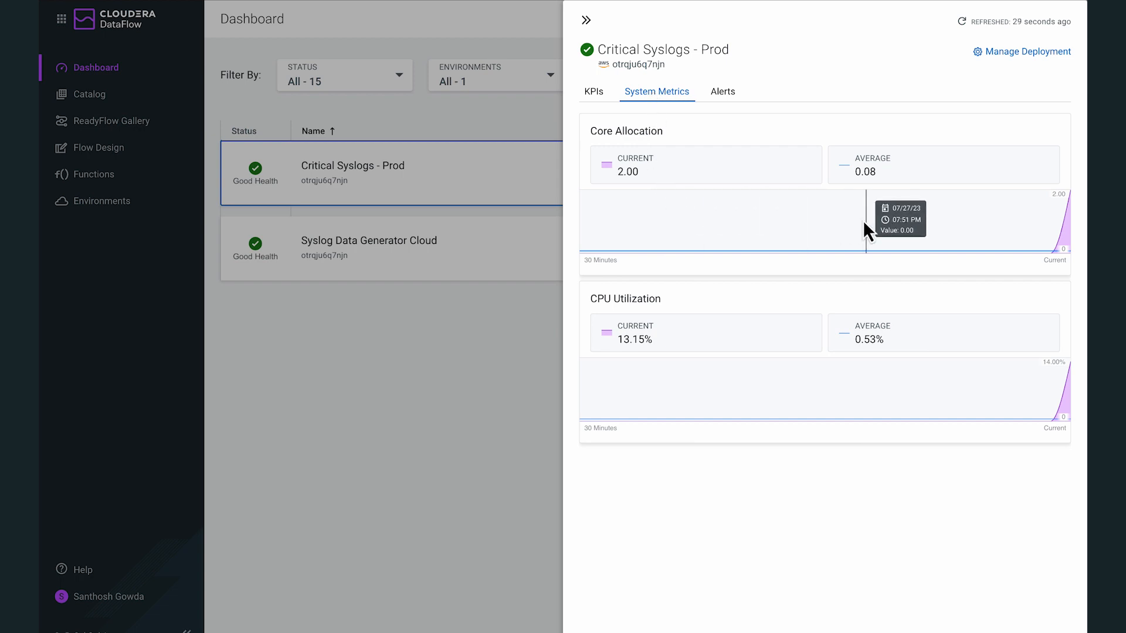
pyautogui.moveTo(626, 193)
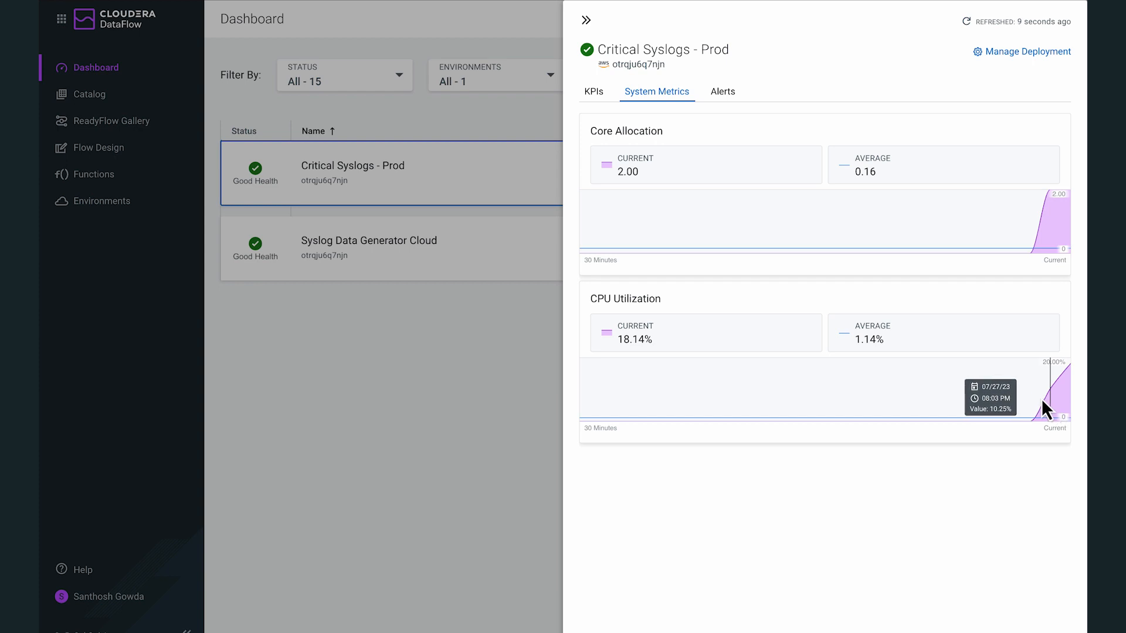
pyautogui.click(604, 95)
pyautogui.scroll(-2, 821, 387)
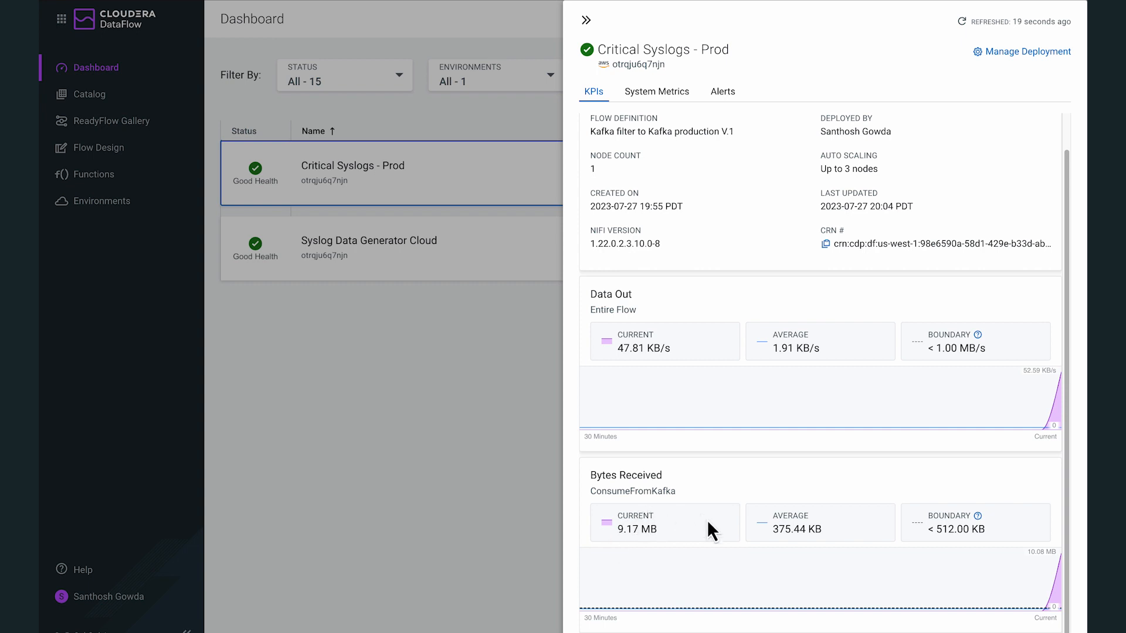
pyautogui.click(384, 368)
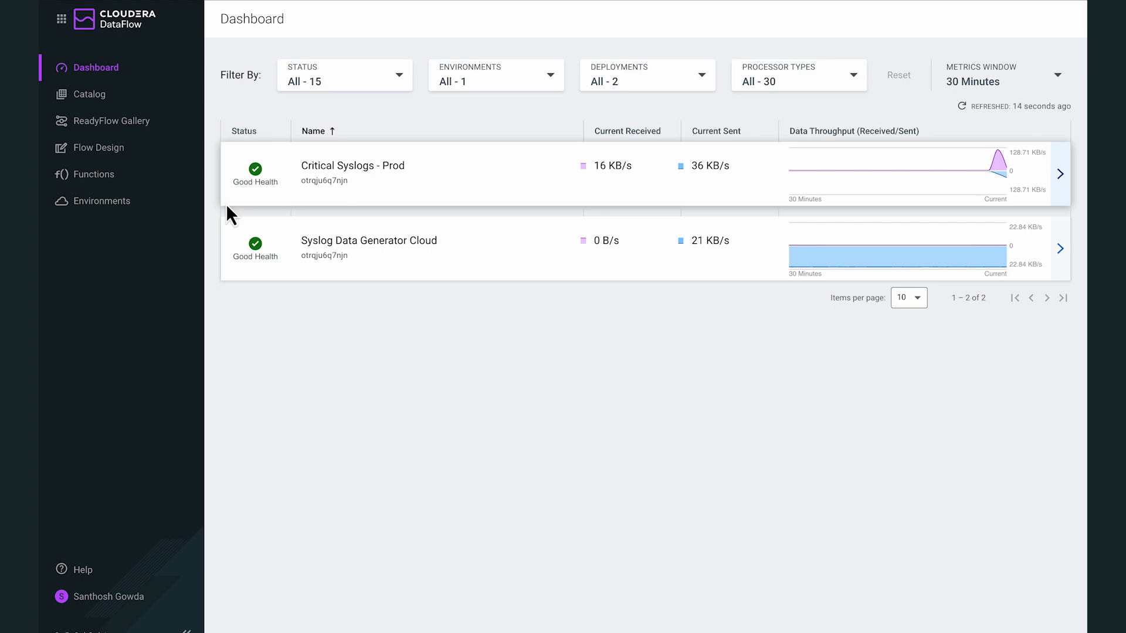
# - Reopen the details of the Critical Syslogs - Prod deployment from the dashboard
pyautogui.click(415, 176)
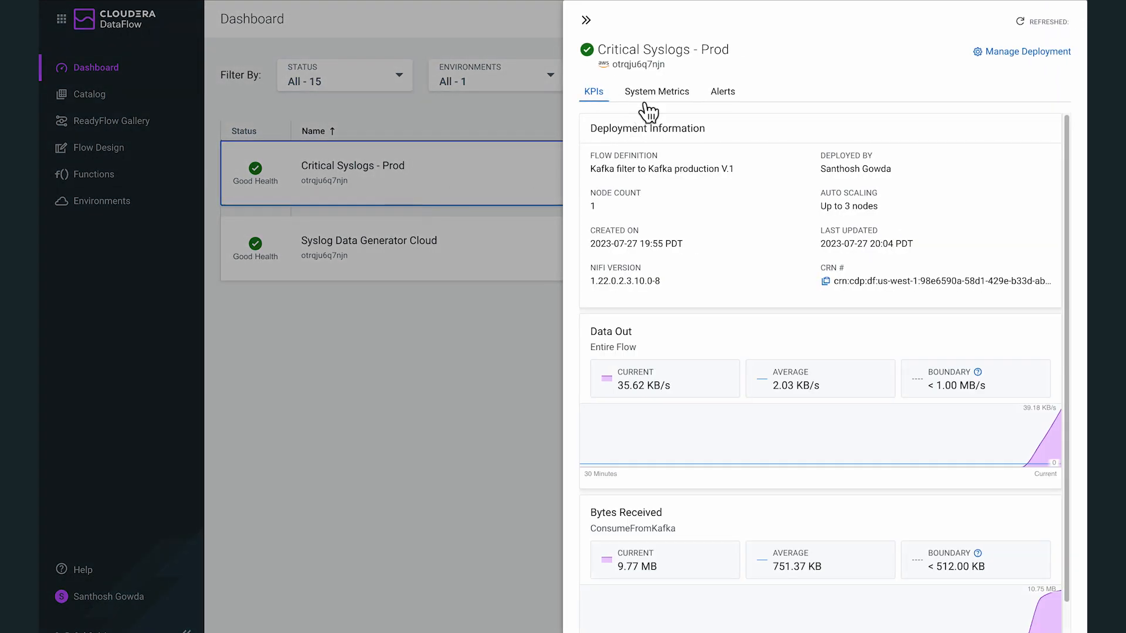
# - Check the active alerts and event history of the Critical Syslogs - Prod deployment, and close its details
pyautogui.click(727, 92)
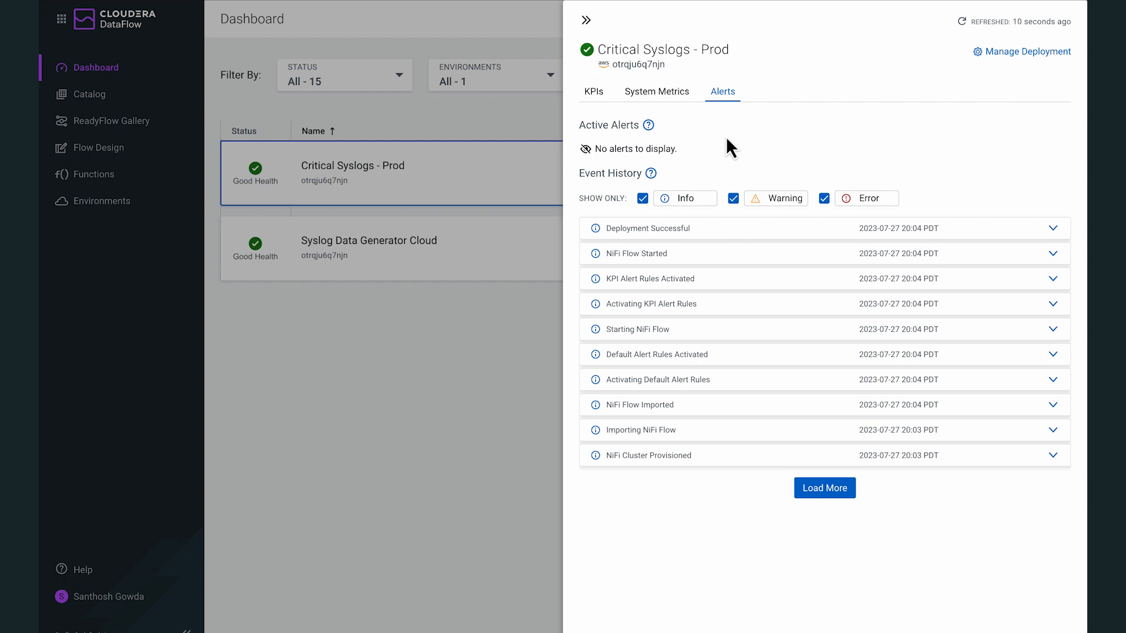
pyautogui.click(469, 346)
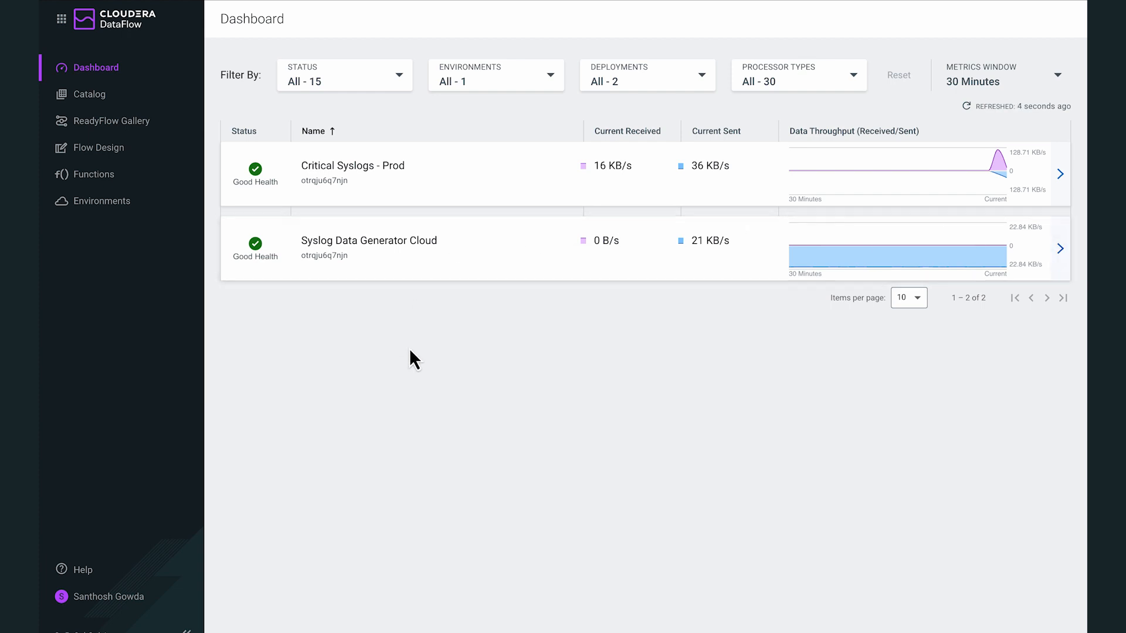
# - Open the Deployment Manager for the Critical Syslogs - Prod deployment
pyautogui.click(504, 174)
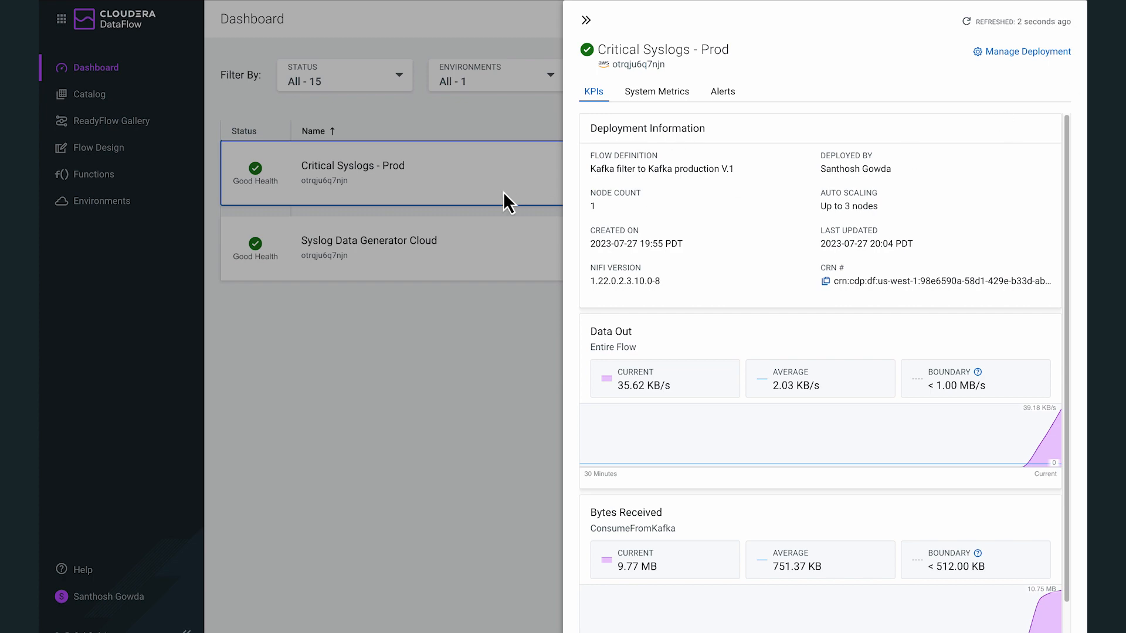
pyautogui.click(1036, 52)
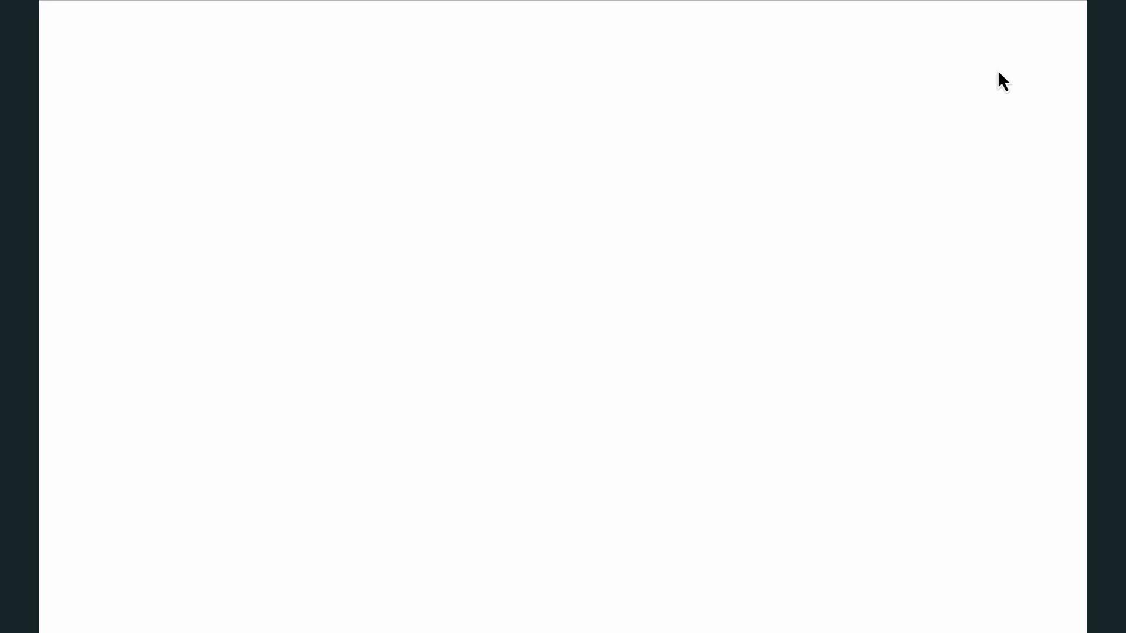
pyautogui.scroll(-1, 594, 303)
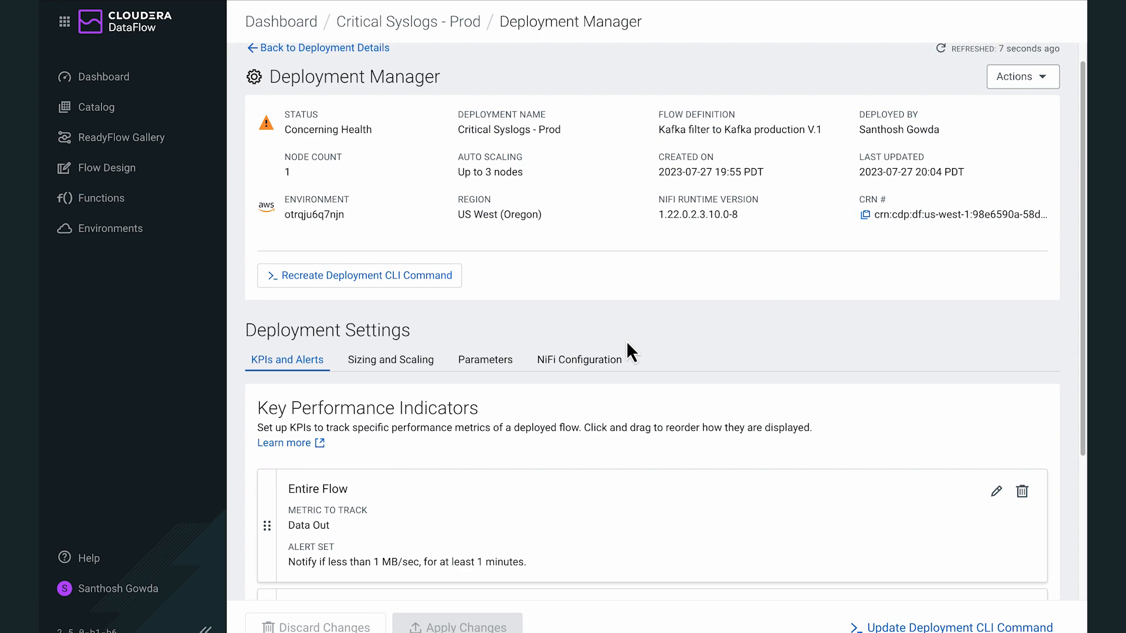
# - Review the deployment's Parameters and its Sizing and Scaling settings, and return to KPIs and Alerts
pyautogui.click(476, 360)
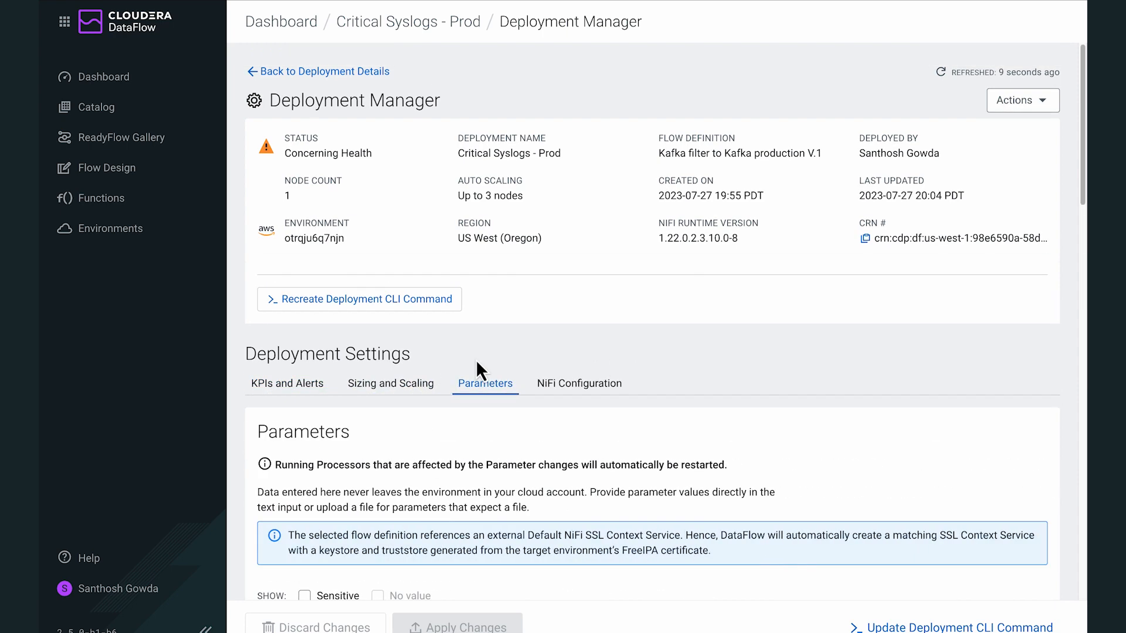
pyautogui.scroll(-1, 476, 370)
pyautogui.click(409, 317)
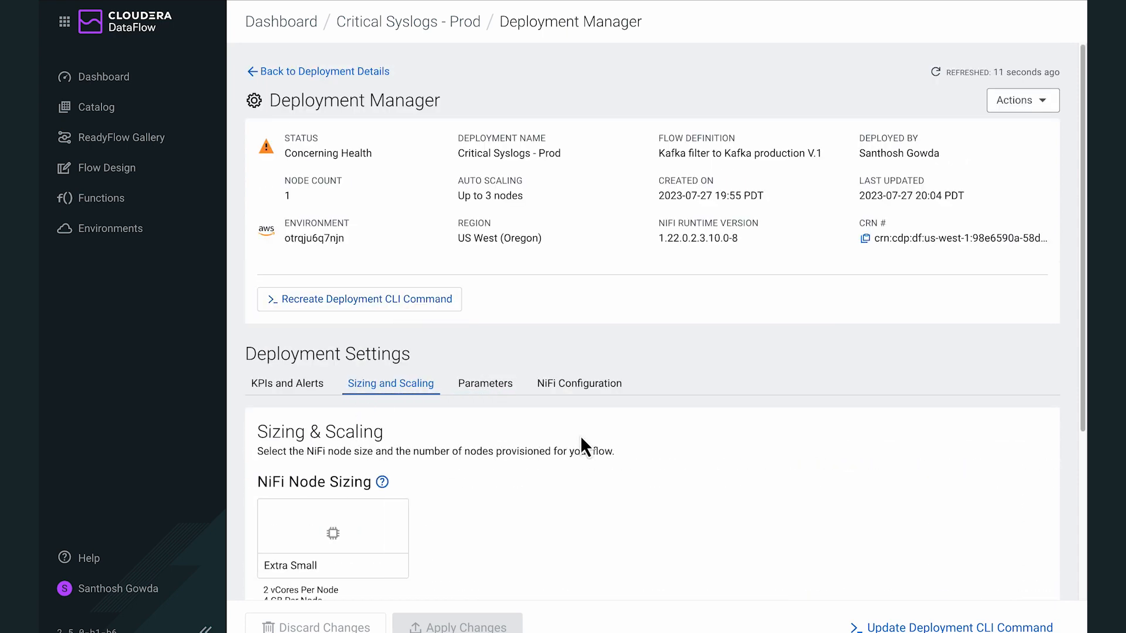
pyautogui.scroll(-4, 580, 440)
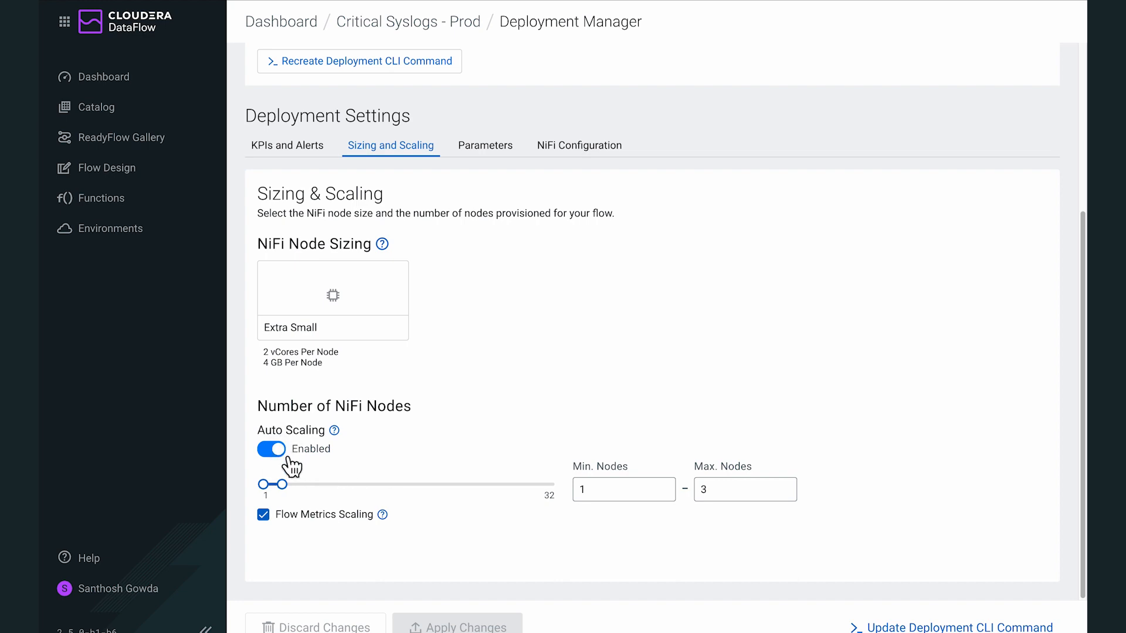
pyautogui.scroll(4, 593, 358)
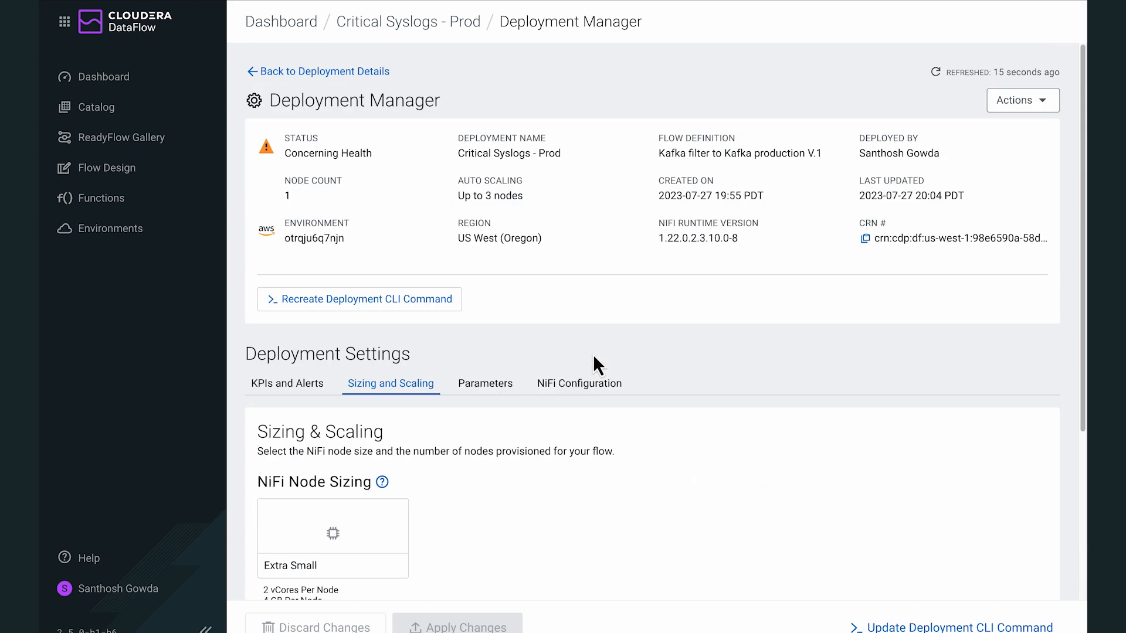
pyautogui.click(290, 390)
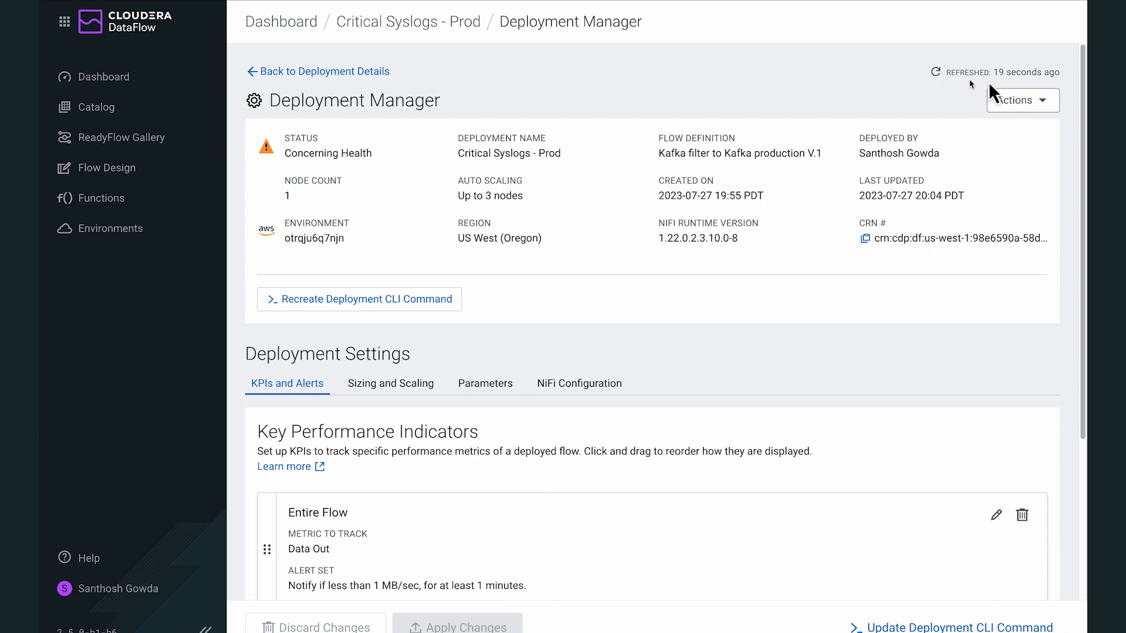
# - View the deployment in NiFi and inspect the processors inside the Kafka filter to Kafka process group
pyautogui.click(1015, 99)
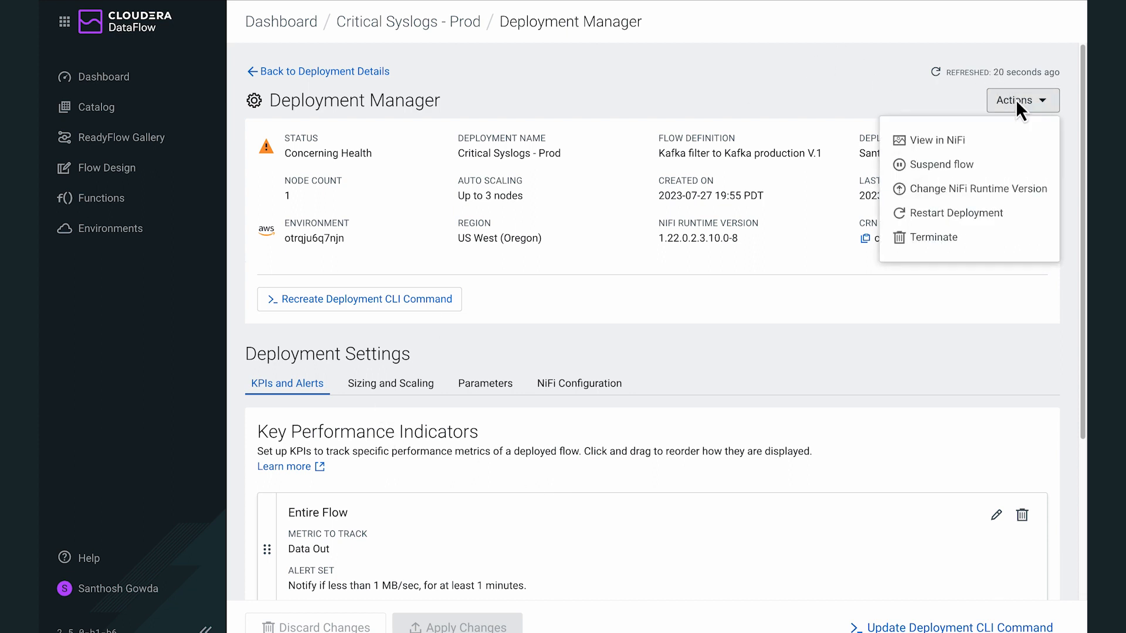
pyautogui.click(950, 147)
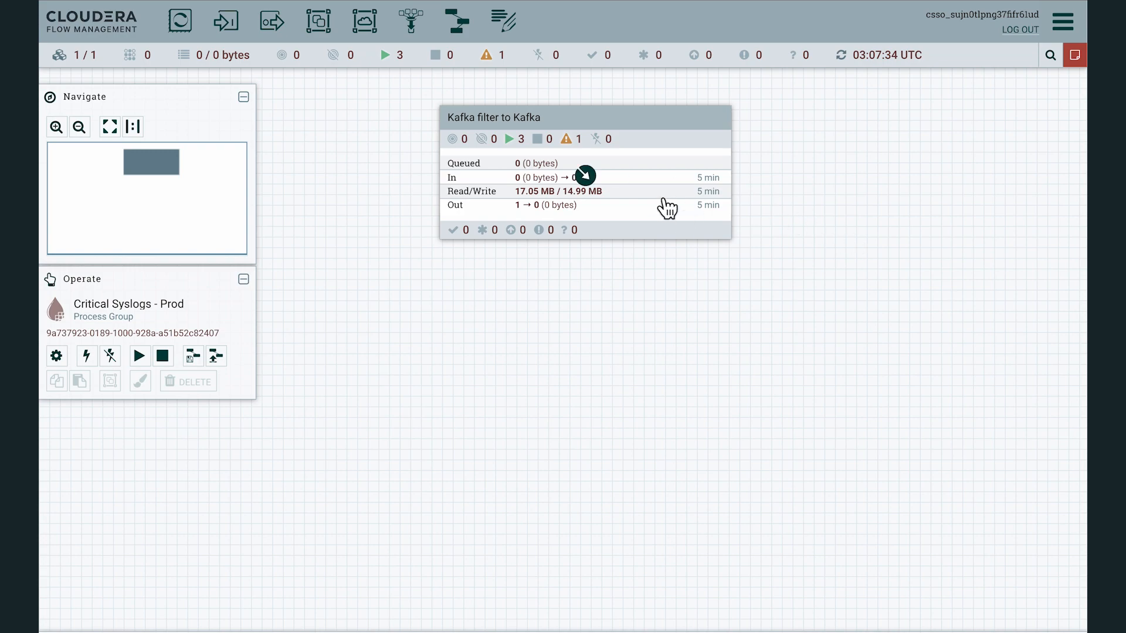
pyautogui.doubleClick(664, 200)
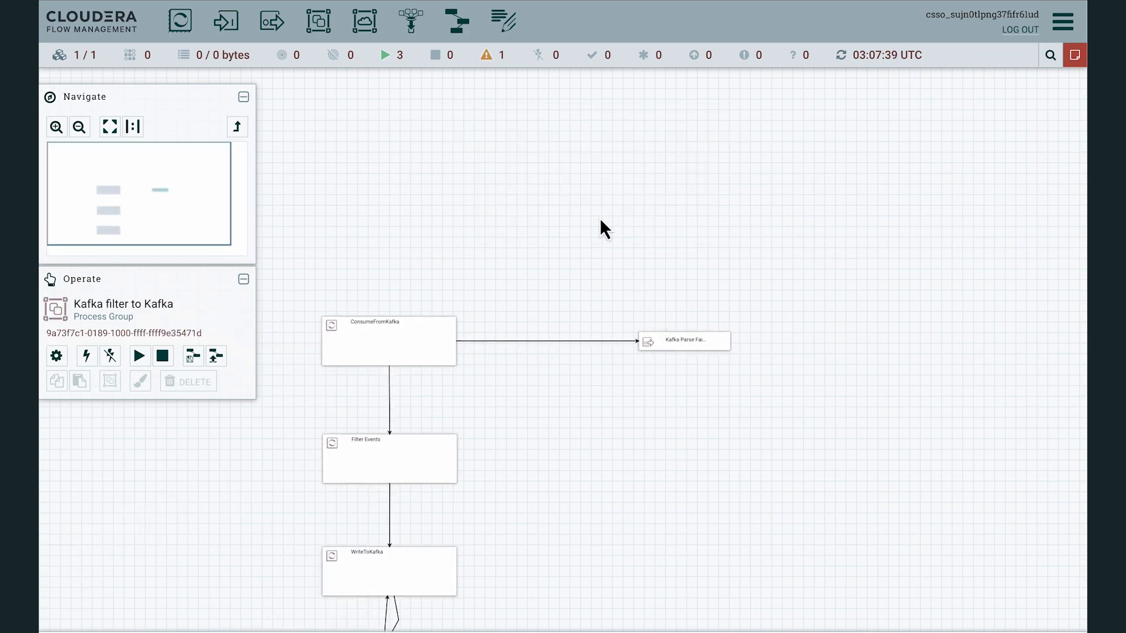
pyautogui.scroll(4, 557, 356)
pyautogui.moveTo(544, 367); pyautogui.dragTo(656, 312)
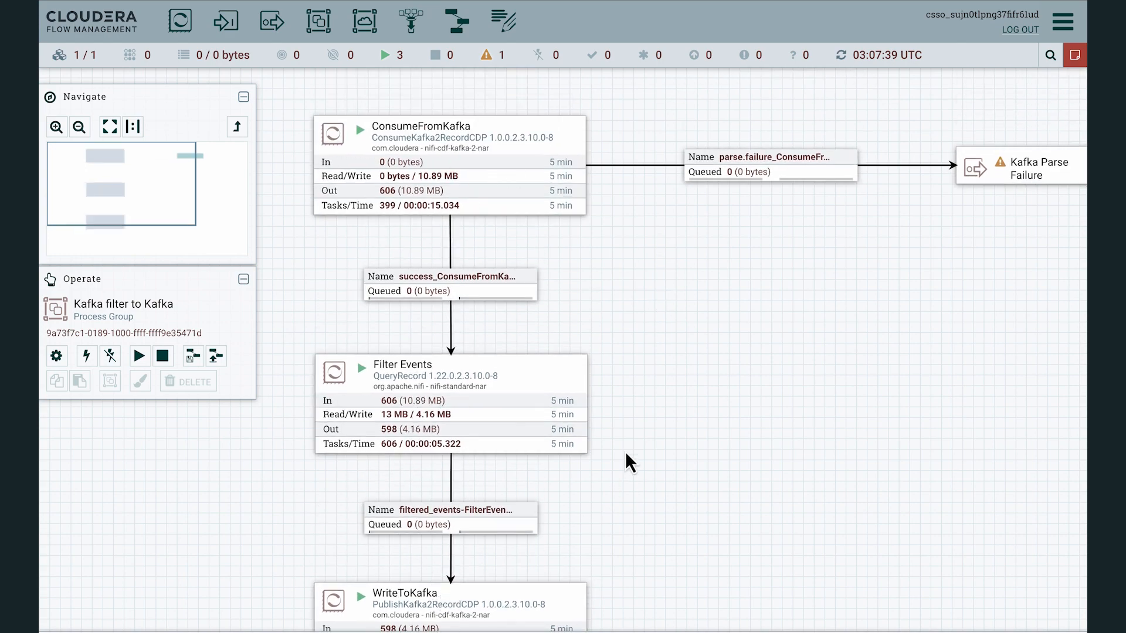
pyautogui.moveTo(626, 460); pyautogui.dragTo(623, 385)
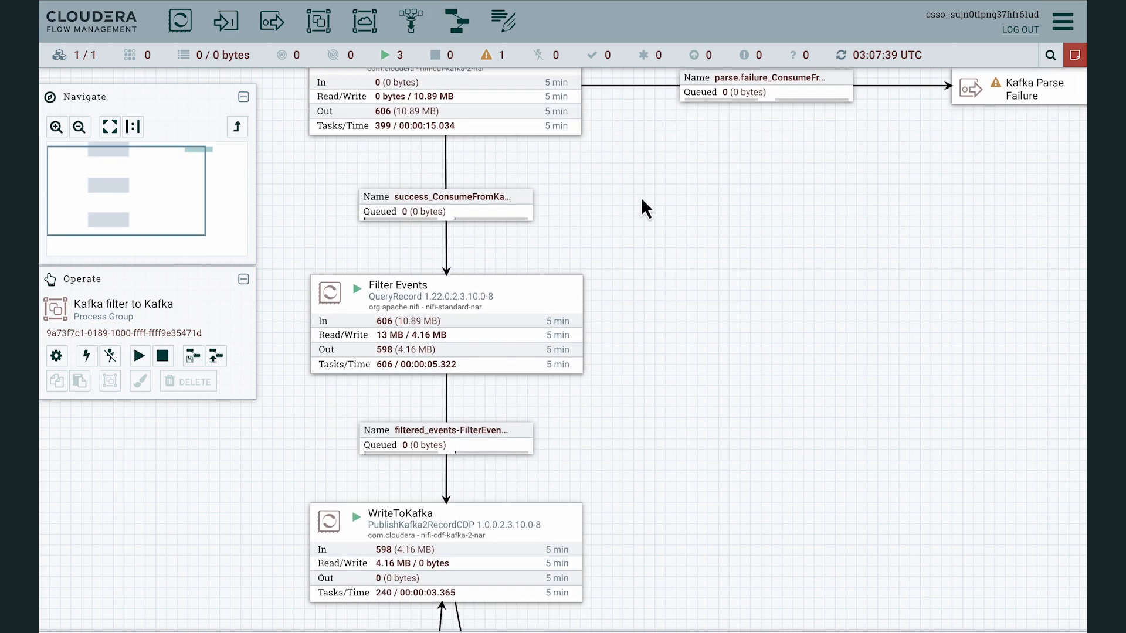
pyautogui.moveTo(641, 197); pyautogui.dragTo(648, 251)
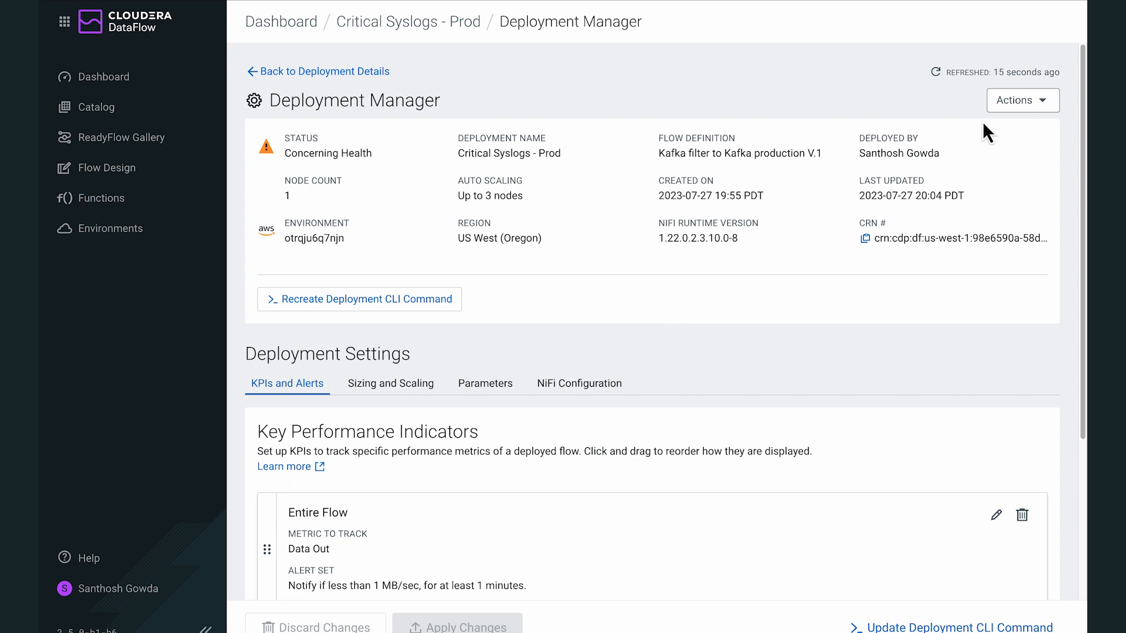
# - Update the deployment's NiFi runtime to Latest Version (1.22.0.2.3.10.0-9) and close the deployment details
pyautogui.click(1003, 106)
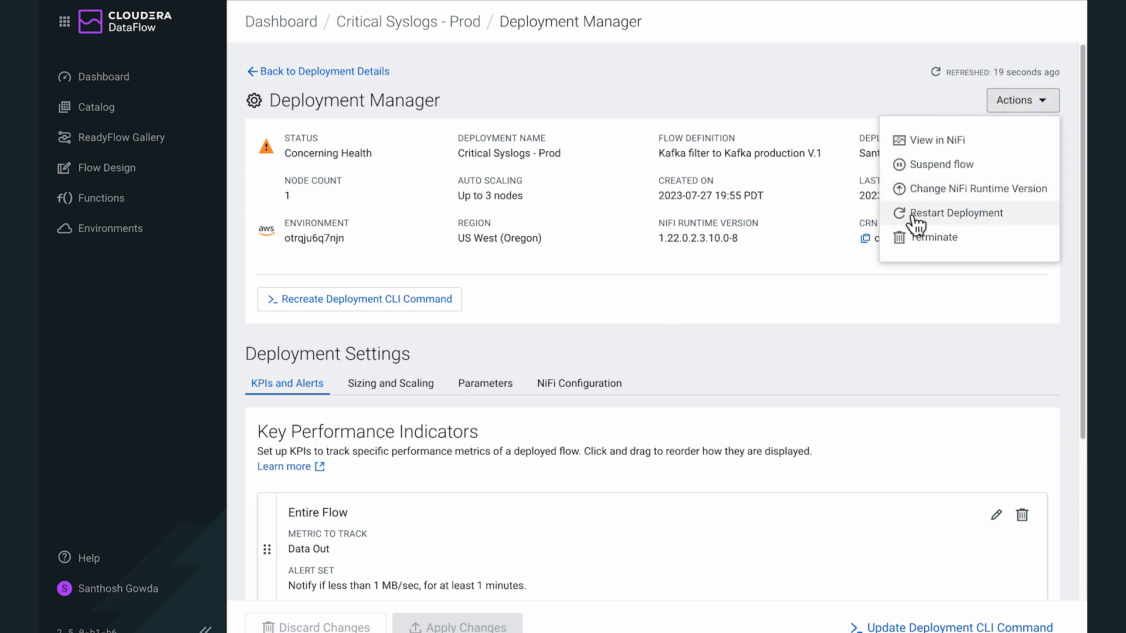
pyautogui.click(955, 191)
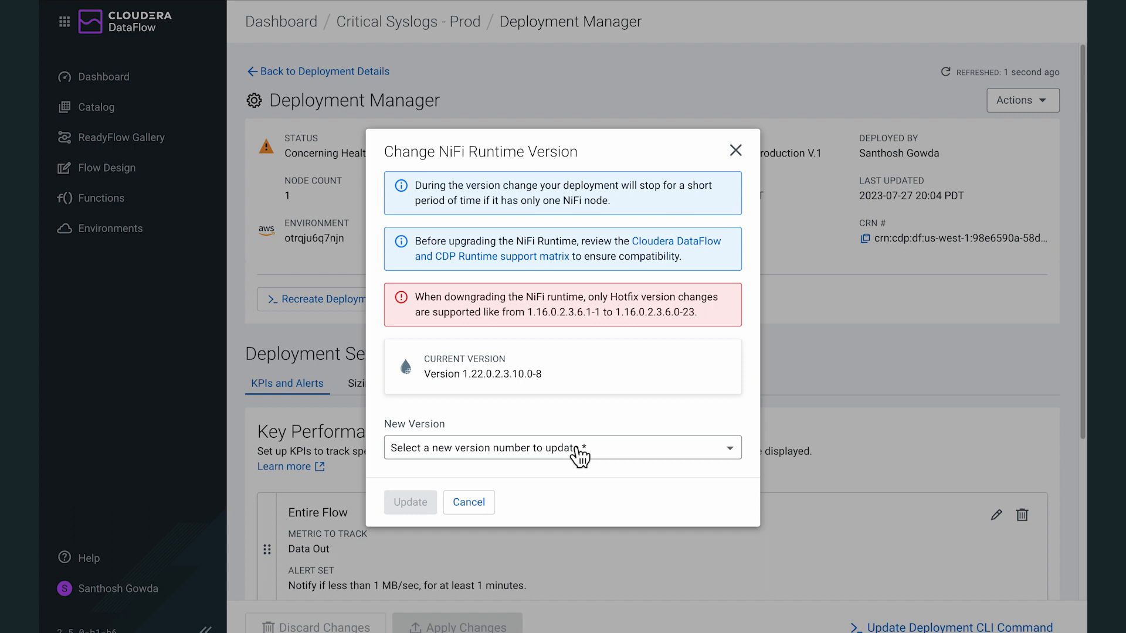
pyautogui.click(581, 452)
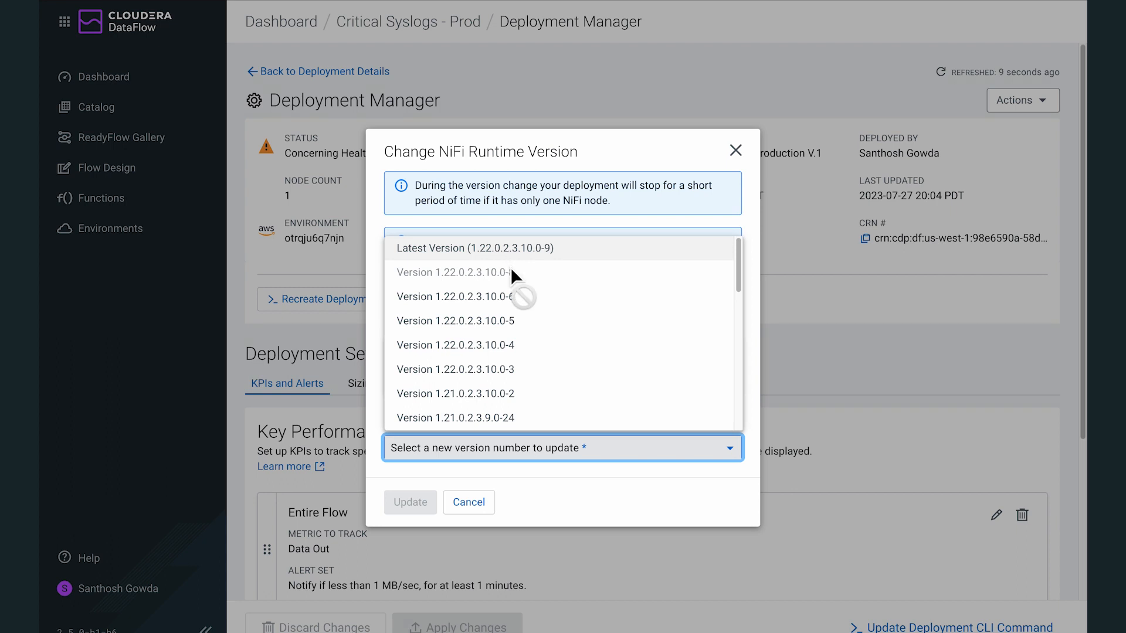
pyautogui.click(418, 251)
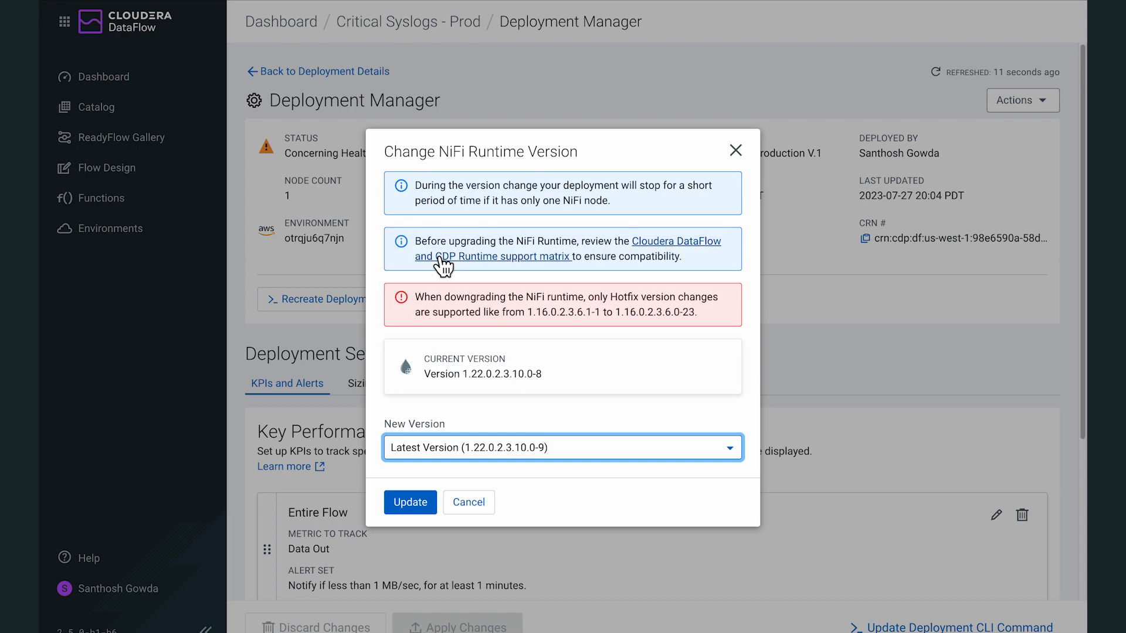
pyautogui.click(399, 502)
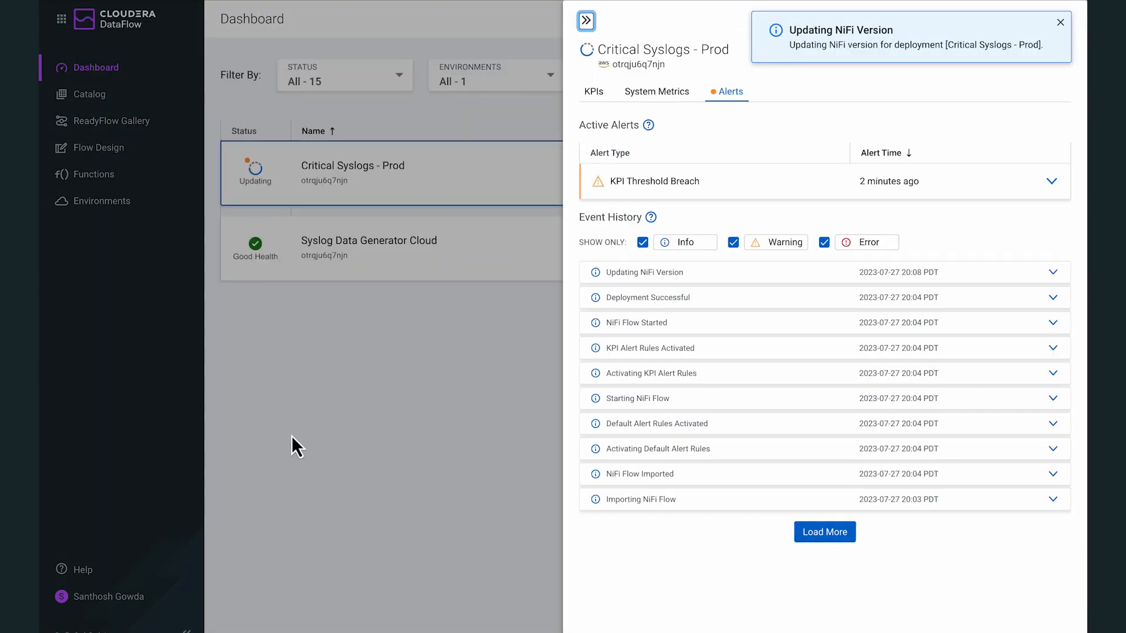
pyautogui.click(437, 375)
# - Reopen the Critical Syslogs - Prod alerts and read the details of the Updating NiFi Version event
pyautogui.moveTo(260, 183)
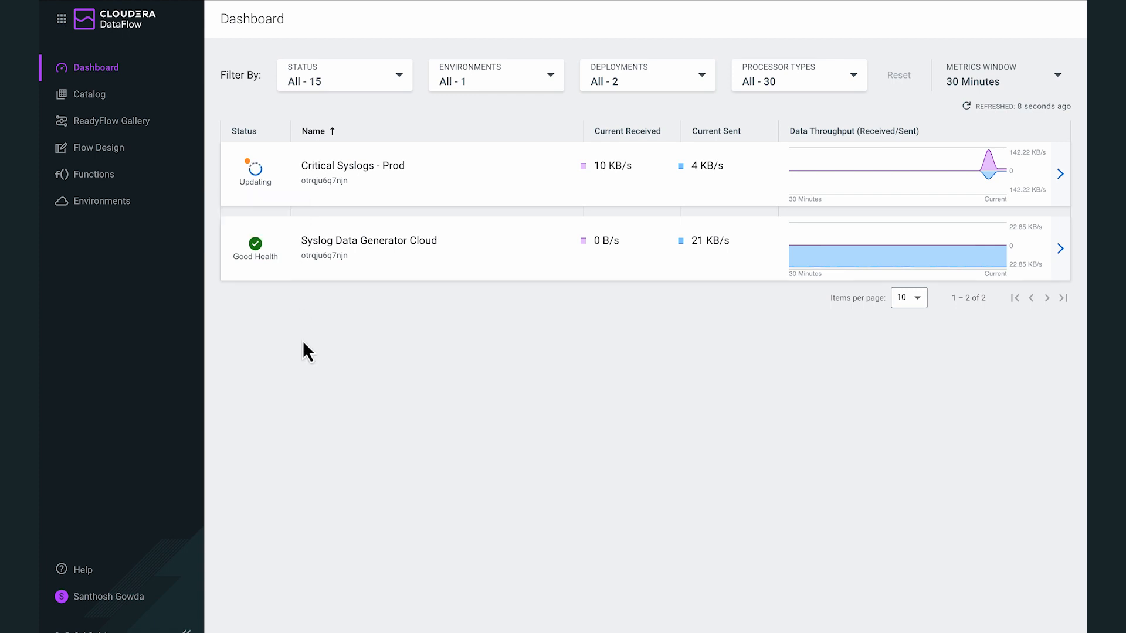
pyautogui.click(241, 227)
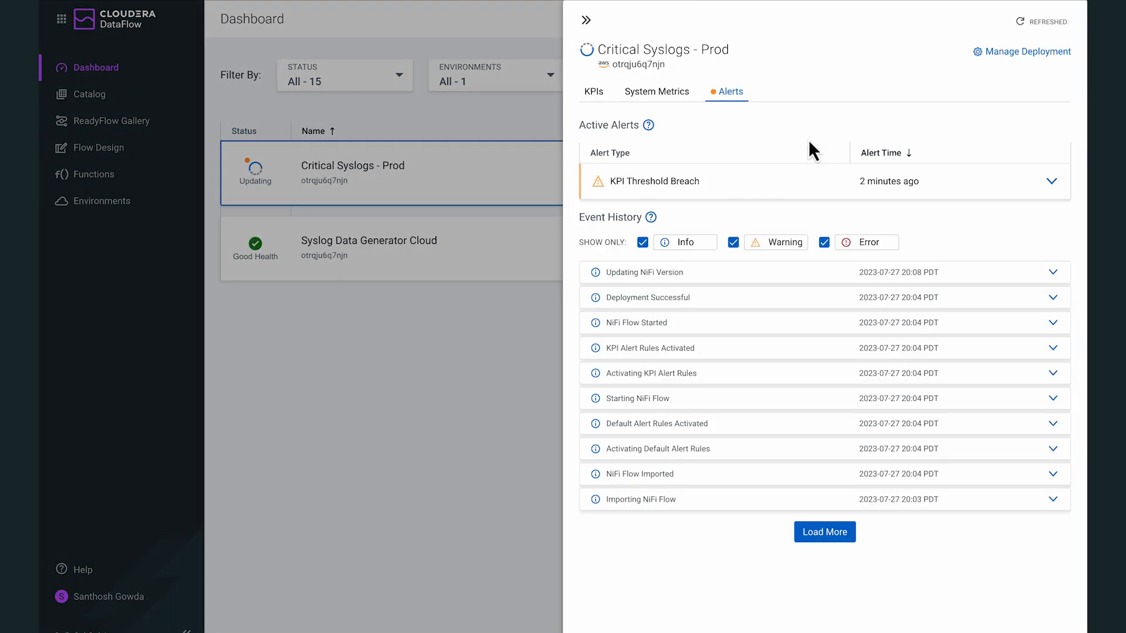
pyautogui.click(613, 272)
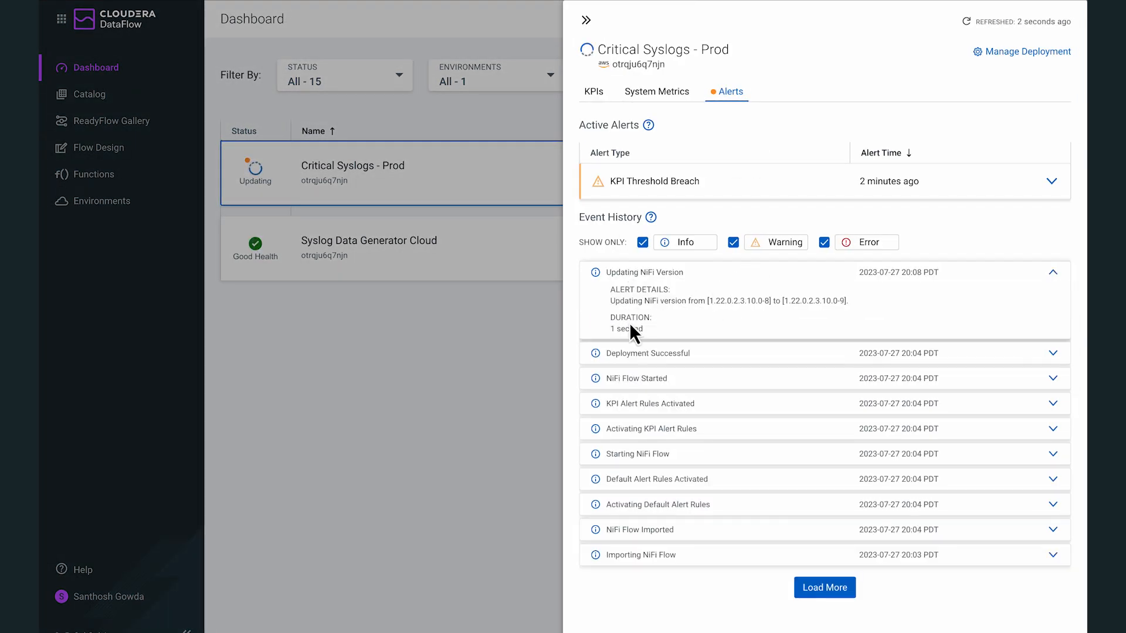
pyautogui.moveTo(610, 301); pyautogui.dragTo(895, 306)
pyautogui.click(896, 306)
# - Read the details of the active KPI Threshold Breach alert and close the deployment details
pyautogui.click(804, 188)
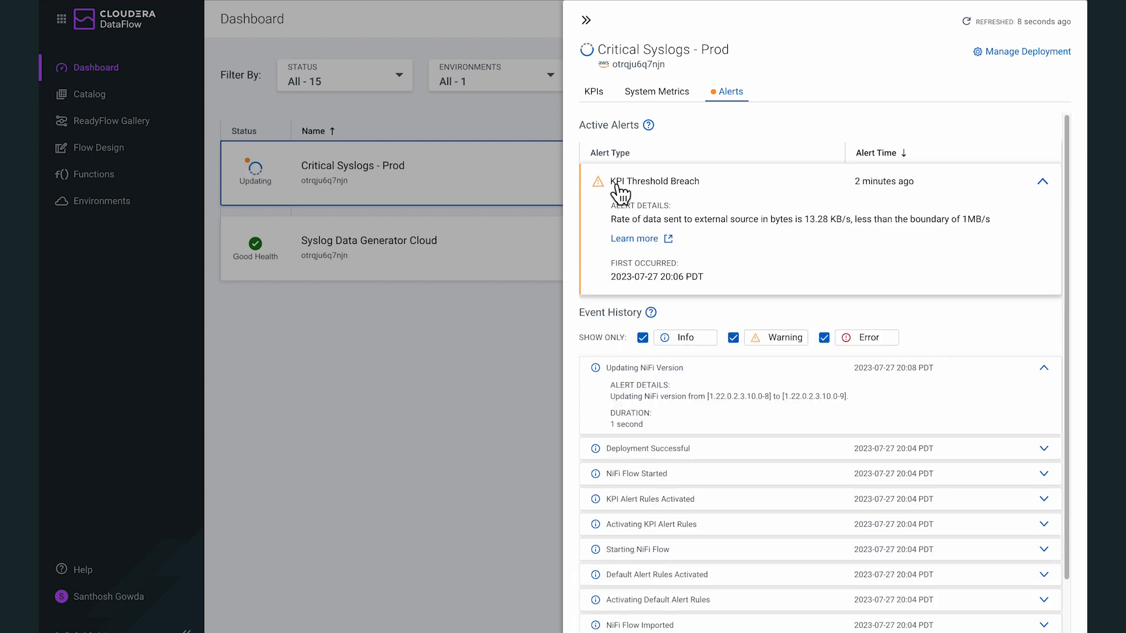
pyautogui.moveTo(611, 219); pyautogui.dragTo(832, 220)
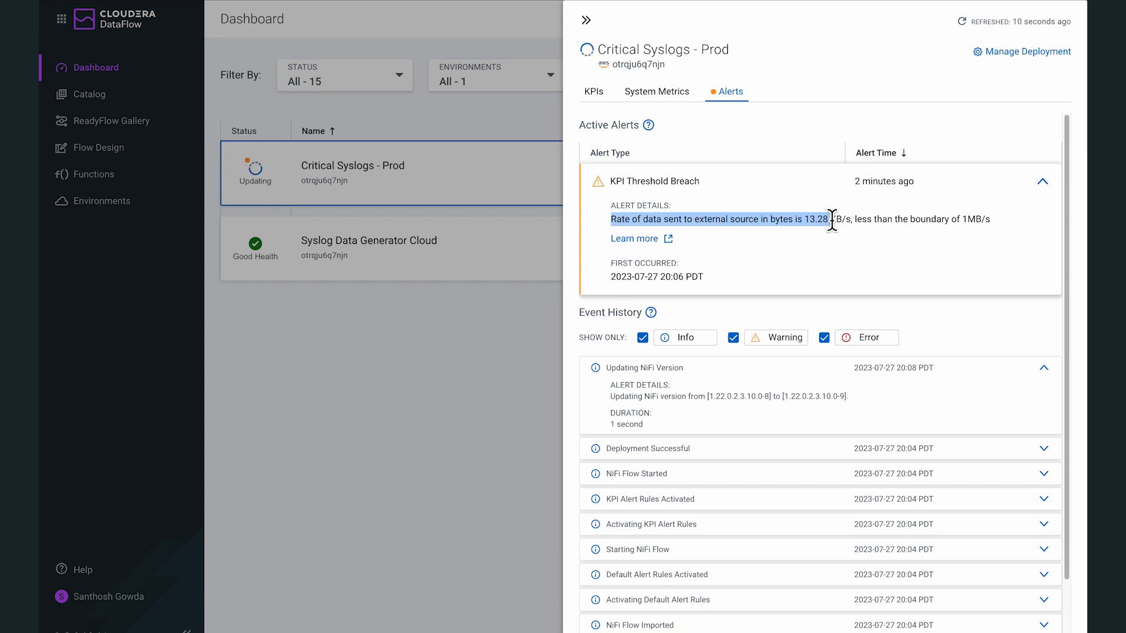
pyautogui.click(786, 234)
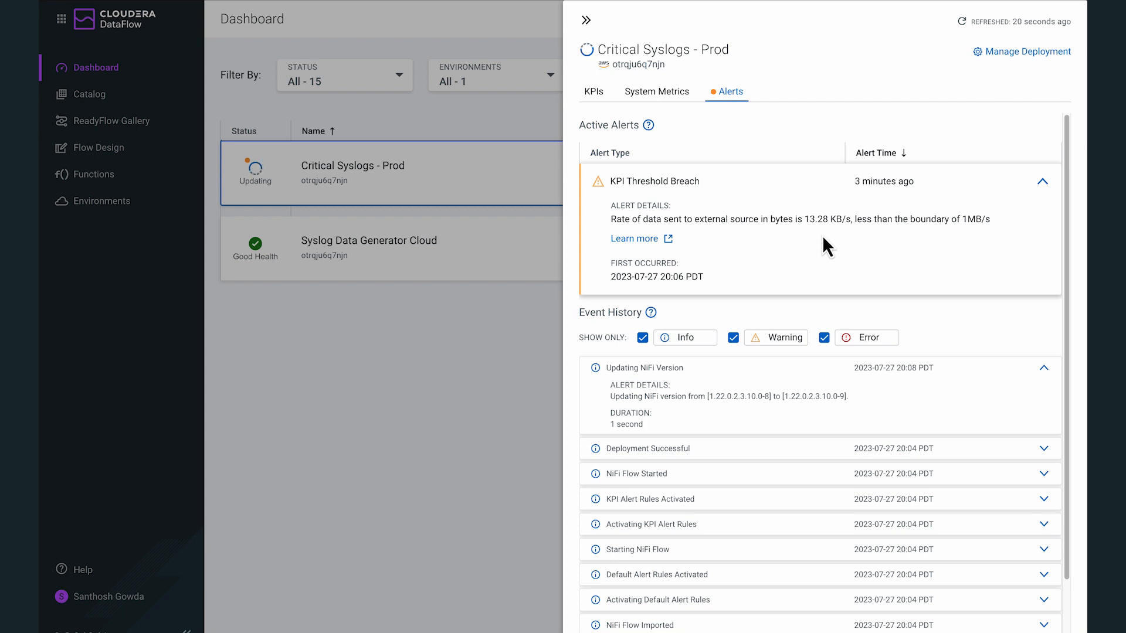
pyautogui.click(371, 350)
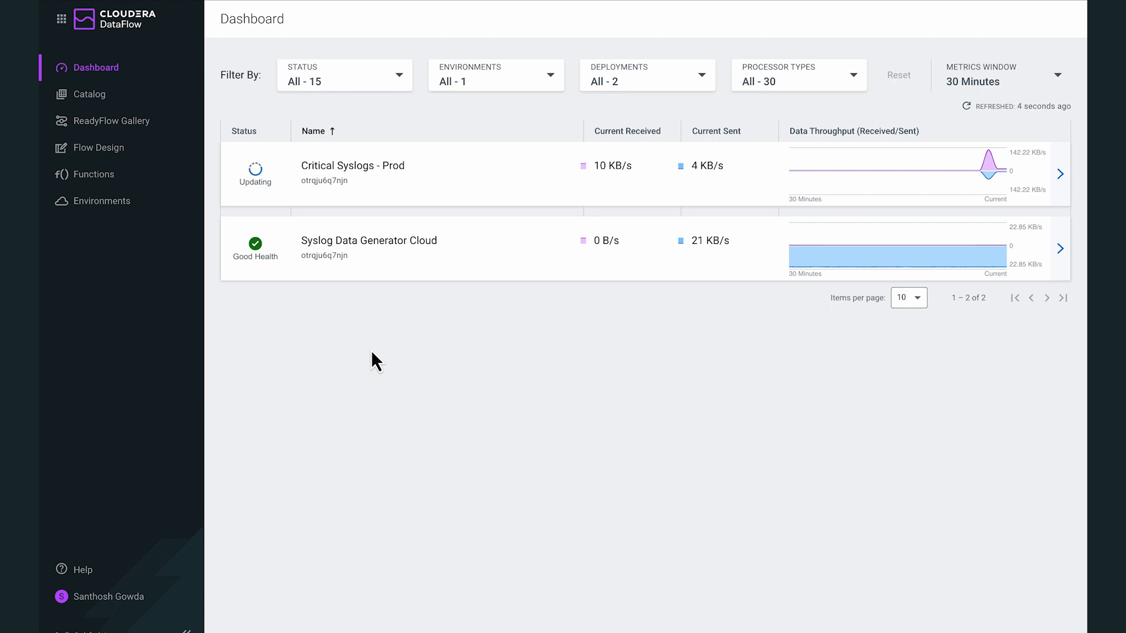
# - Switch to the Lakehouse Streaming Ingest - Use Case 2 slideshow and turn on the laser pointer
pyautogui.moveTo(994, 174)
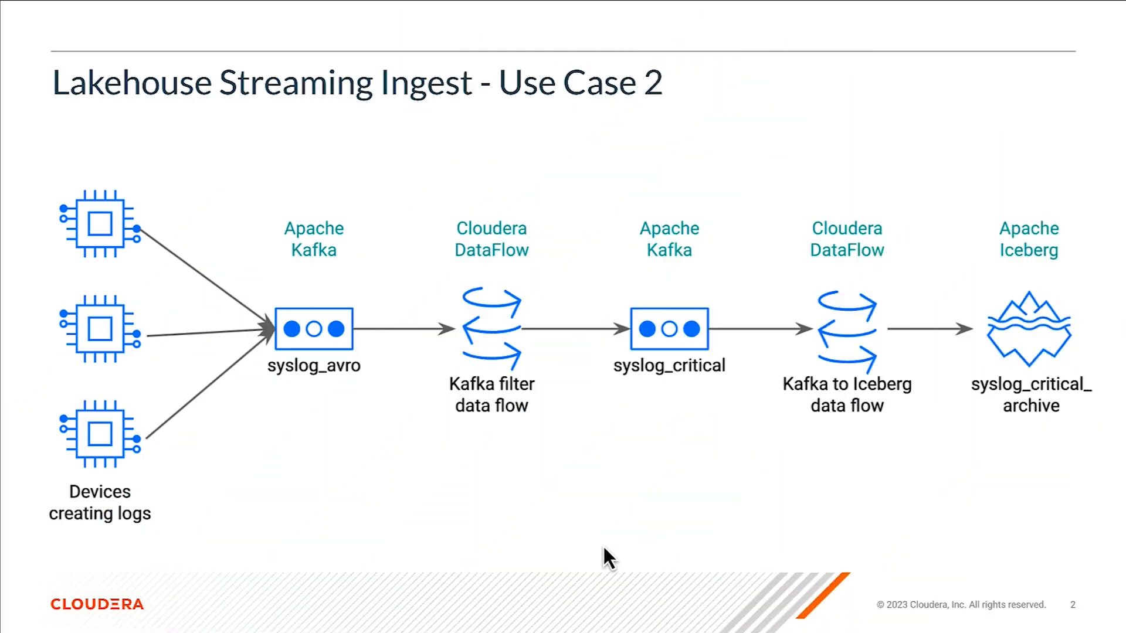
pyautogui.rightClick(89, 580)
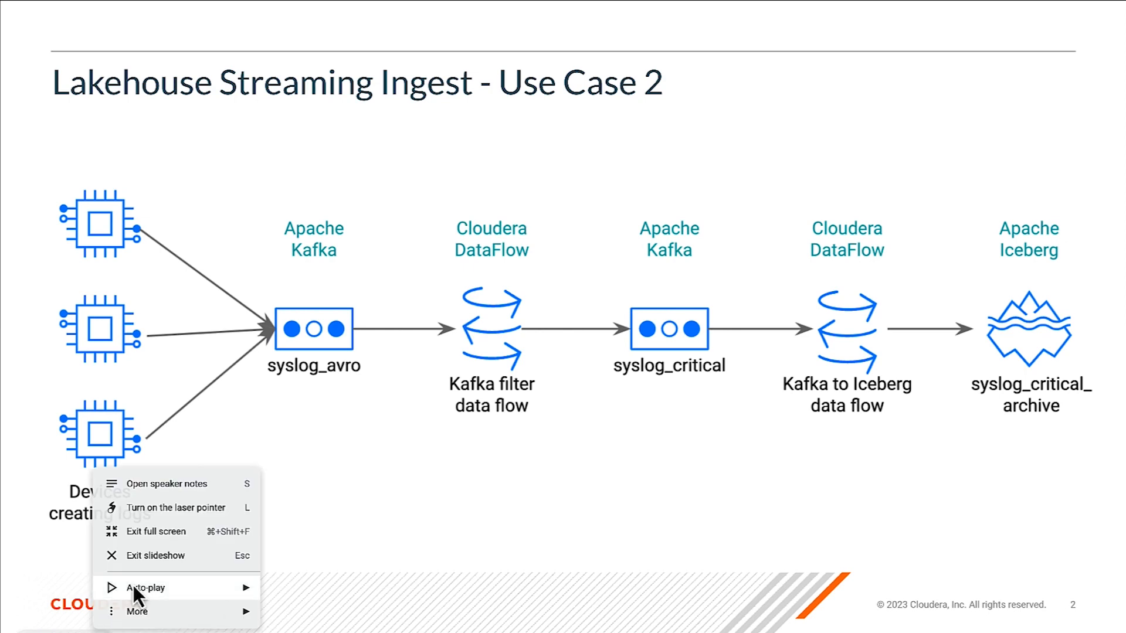
pyautogui.click(154, 507)
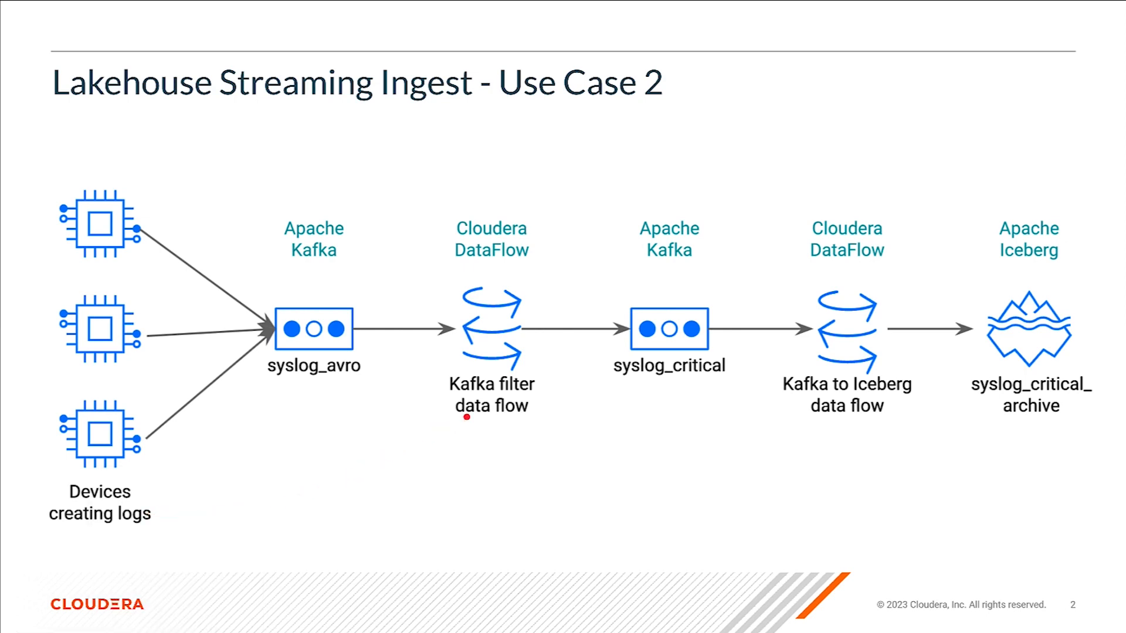
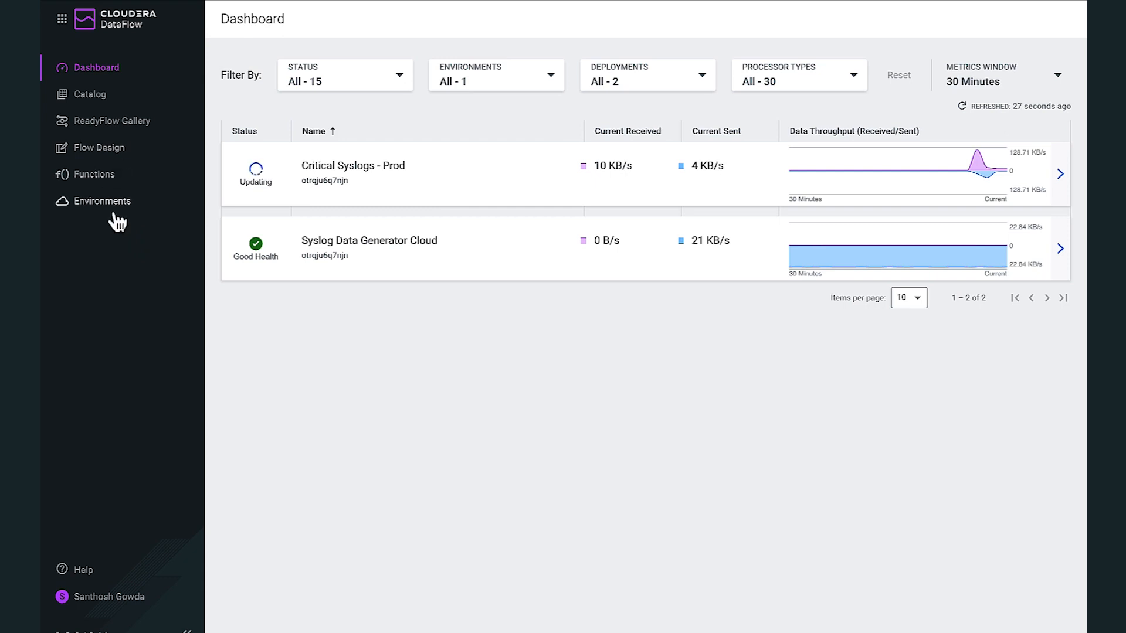
# - Search the ReadyFlow Gallery in Cloudera DataFlow by name for "Iceberg"
pyautogui.click(117, 121)
pyautogui.click(377, 65)
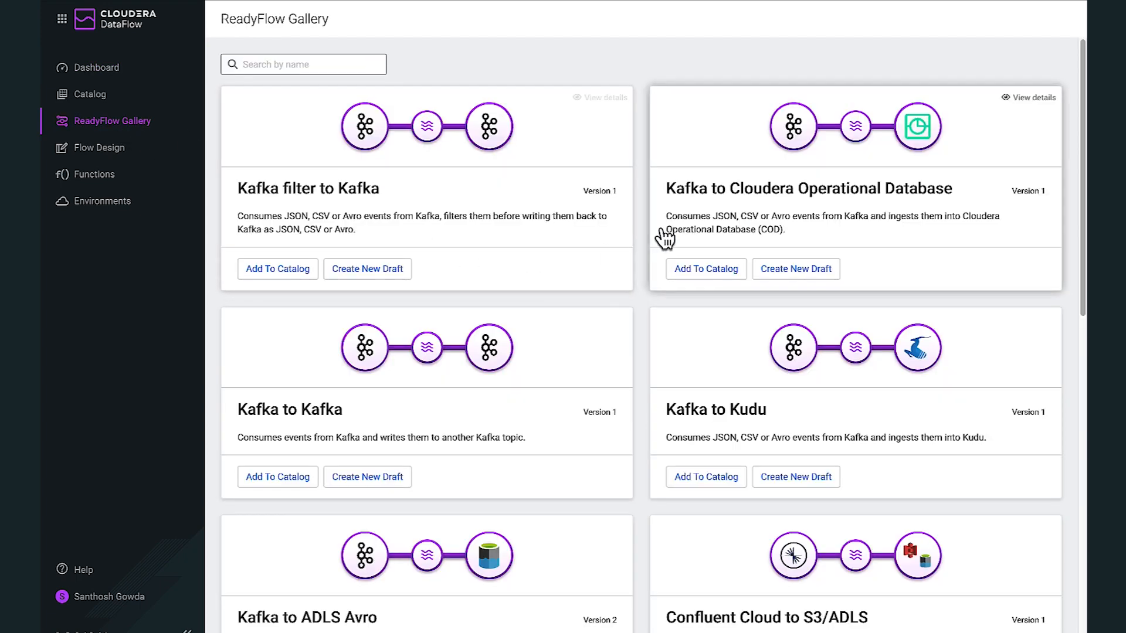
pyautogui.click(330, 63)
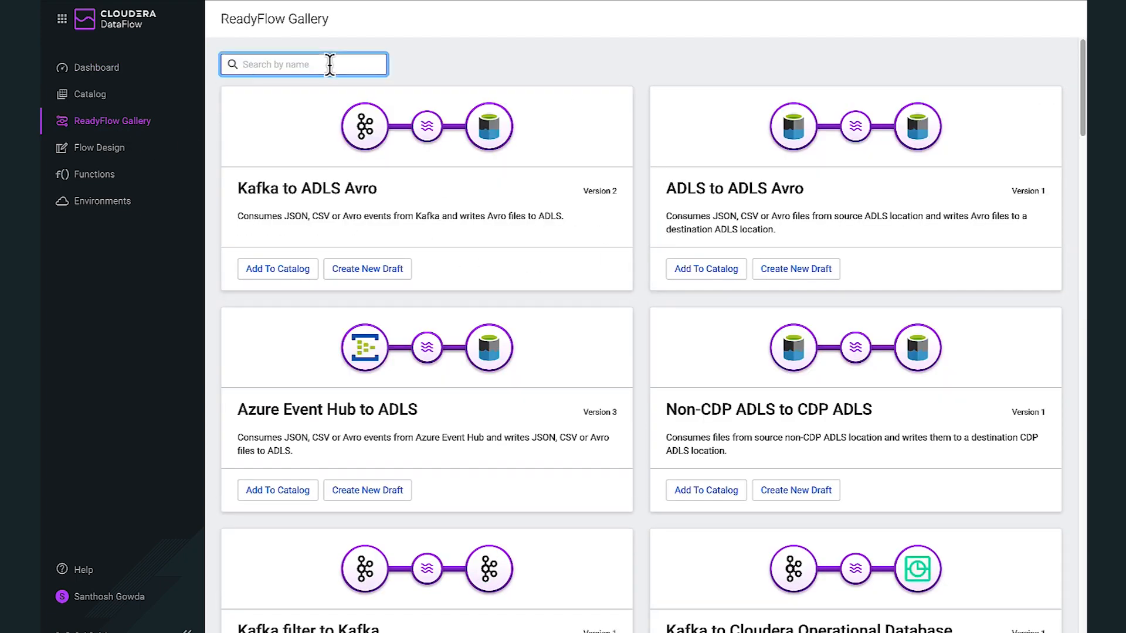
pyautogui.write('Iceberg')
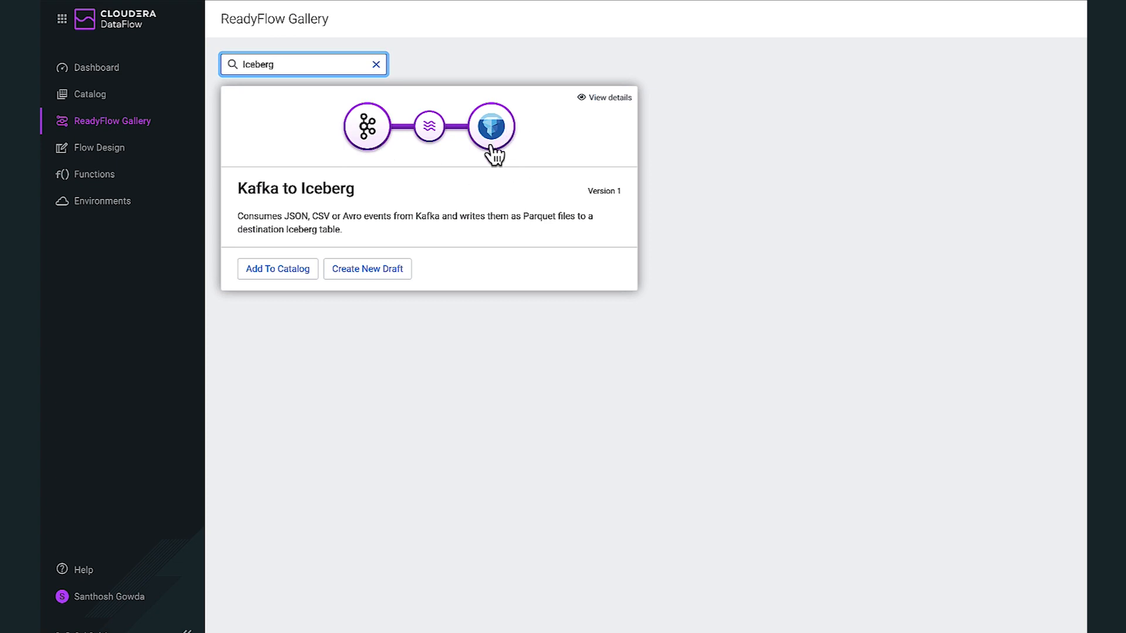
# - Create a new draft from the Kafka to Iceberg ReadyFlow in workspace otrqju6q7njn, keeping the draft name Kafka to Iceberg
pyautogui.click(384, 275)
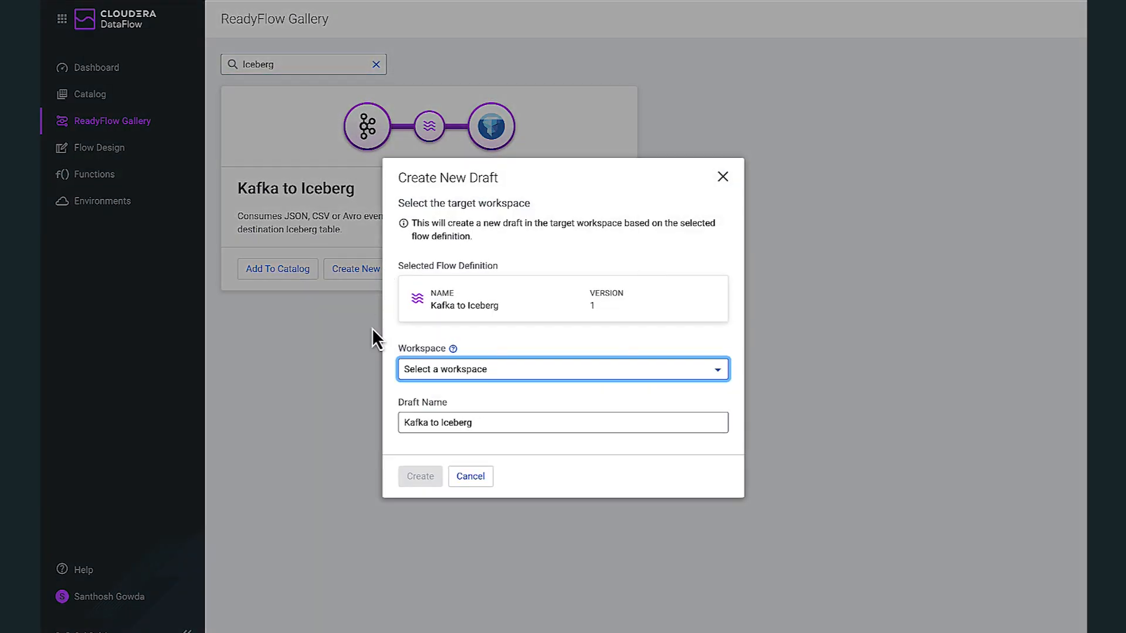
pyautogui.click(483, 369)
pyautogui.click(459, 457)
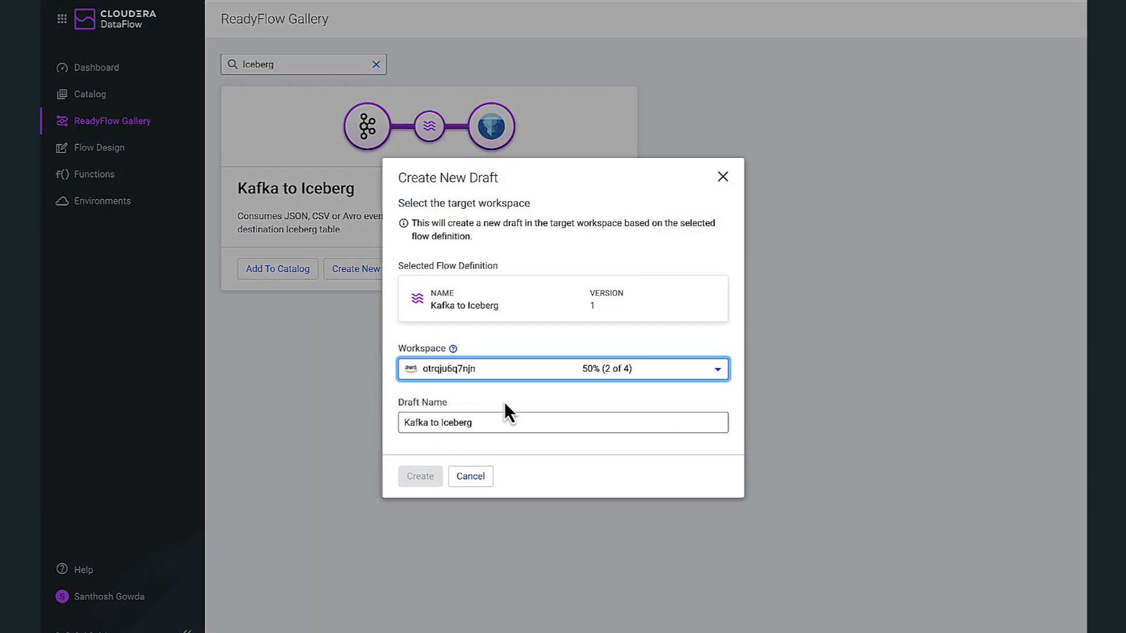
pyautogui.click(425, 477)
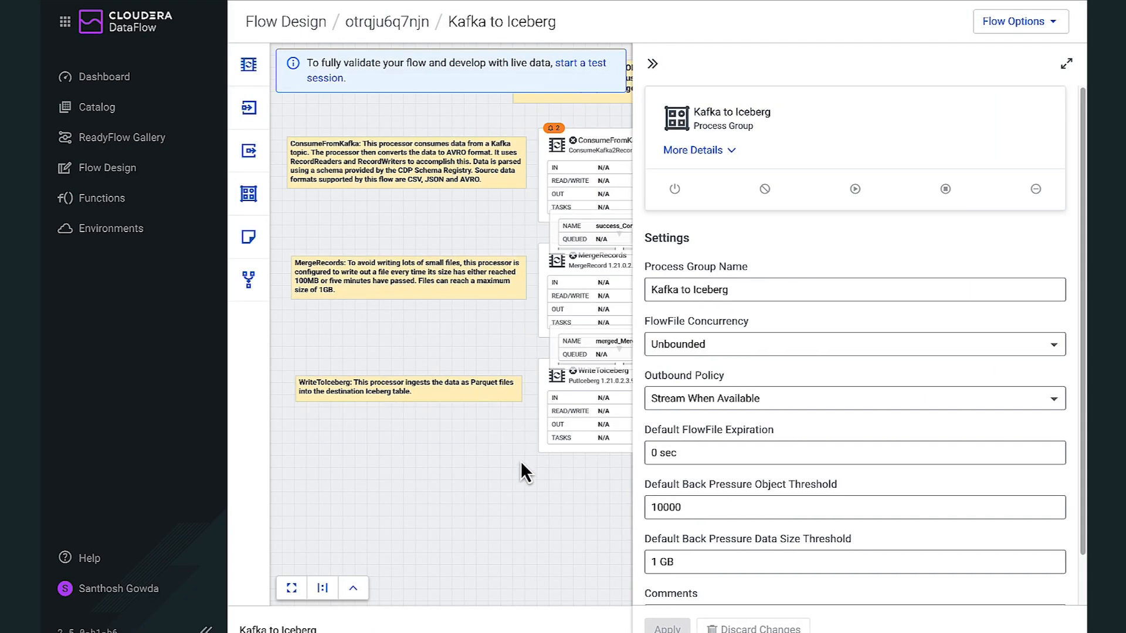
# - Space out the flow by moving the WriteToIceberg and MergeRecords processors downward so they no longer overlap their connections
pyautogui.moveTo(521, 461); pyautogui.dragTo(319, 420)
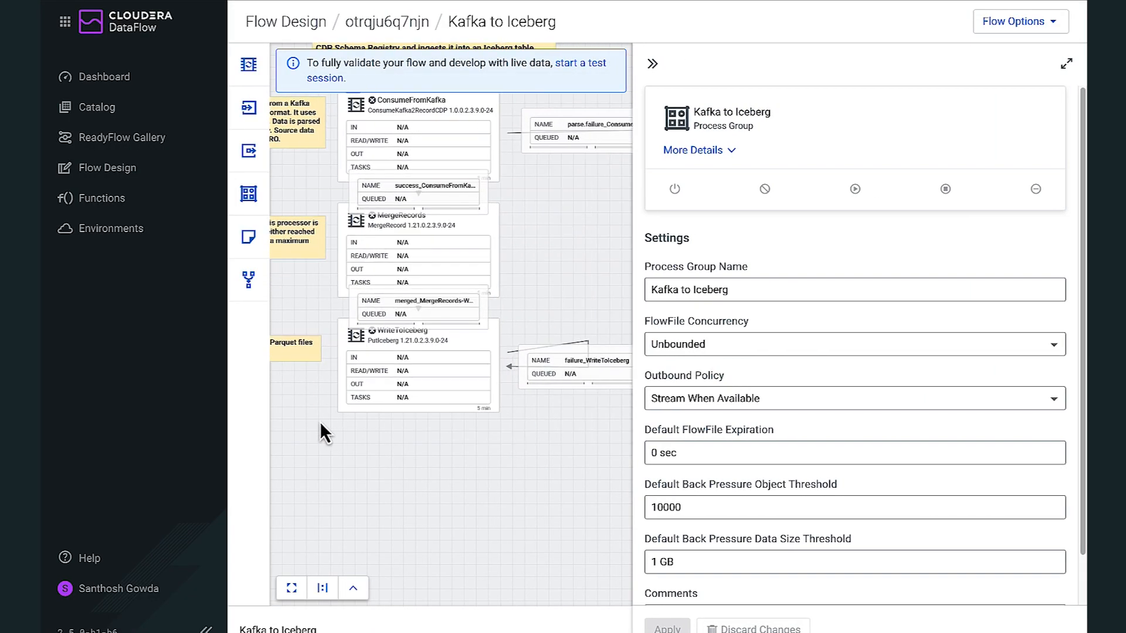
pyautogui.click(401, 408)
pyautogui.moveTo(397, 471); pyautogui.dragTo(397, 476)
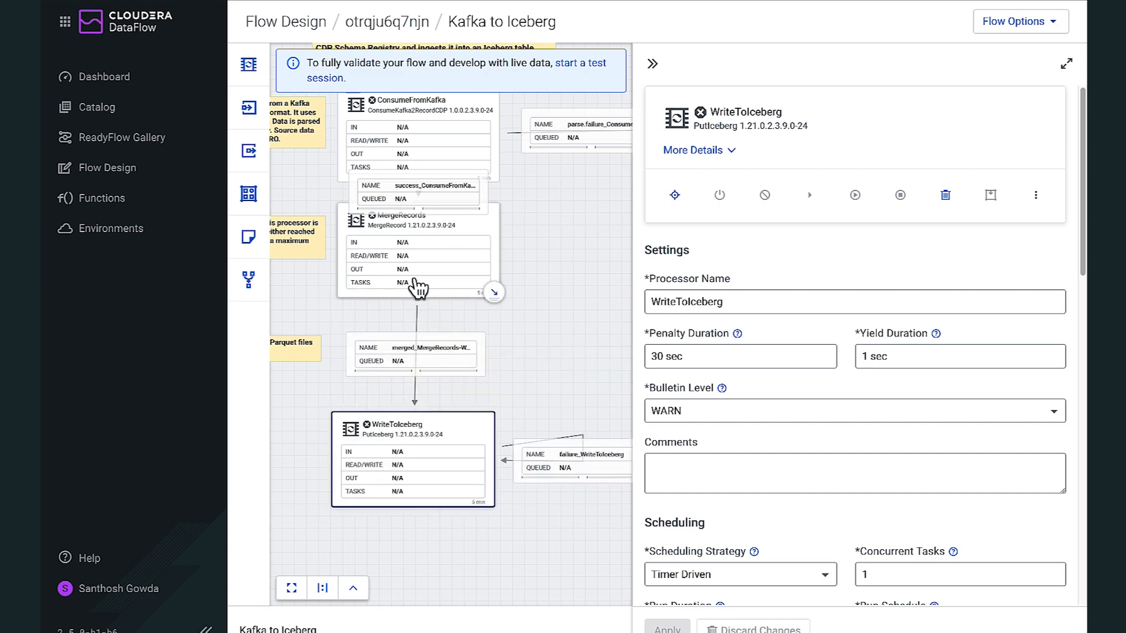
pyautogui.moveTo(414, 279); pyautogui.dragTo(414, 325)
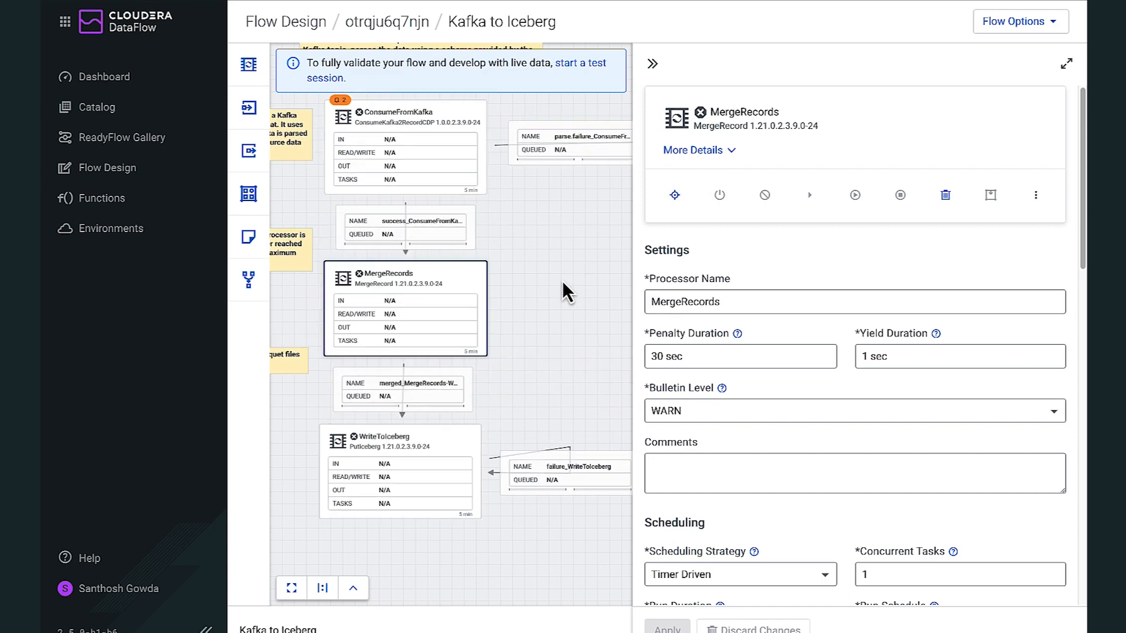
# - Collapse the processor settings and the main navigation so the whole flow fits on the canvas
pyautogui.click(652, 64)
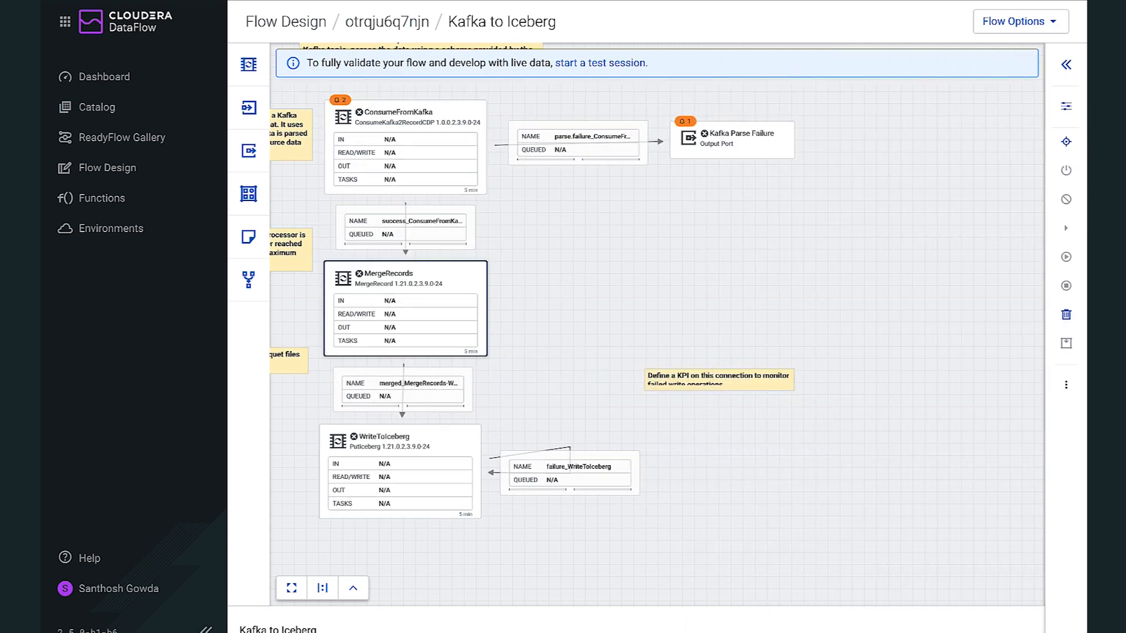
pyautogui.click(206, 630)
pyautogui.moveTo(411, 277); pyautogui.dragTo(517, 318)
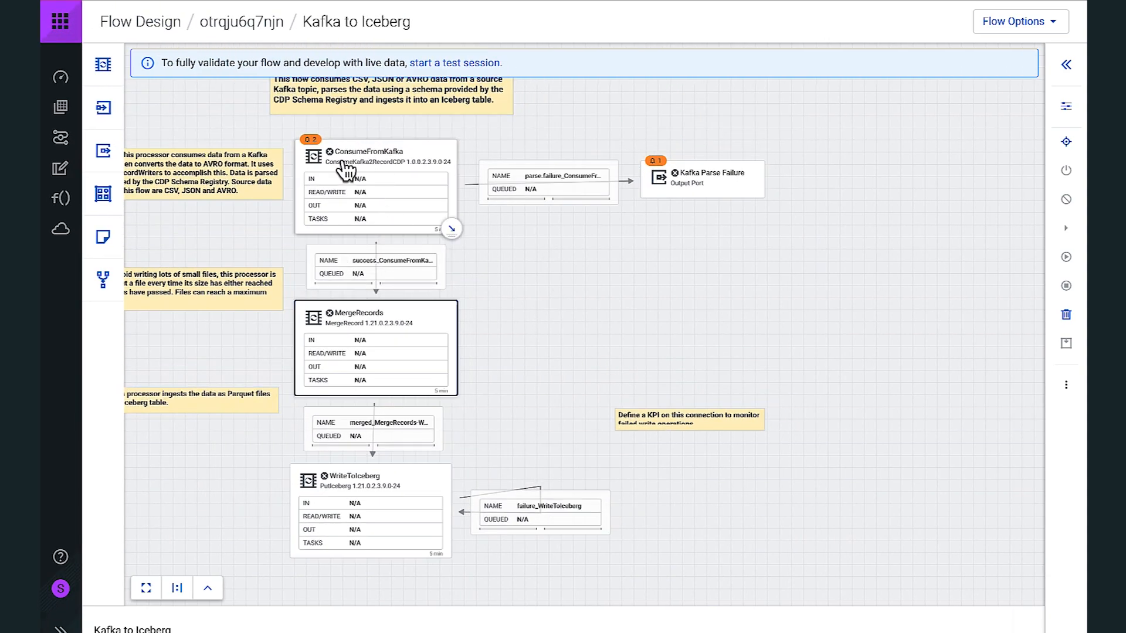
# - Go through the ConsumeFromKafka, MergeRecords and WriteToIceberg processors to examine the flow's structure
pyautogui.click(367, 186)
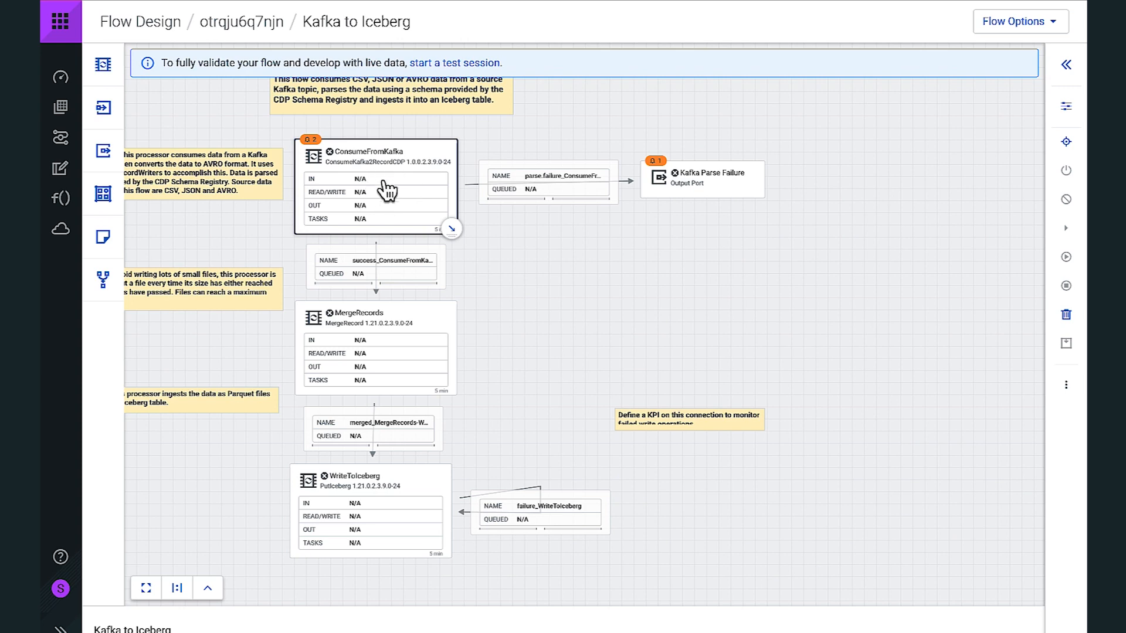
pyautogui.click(385, 321)
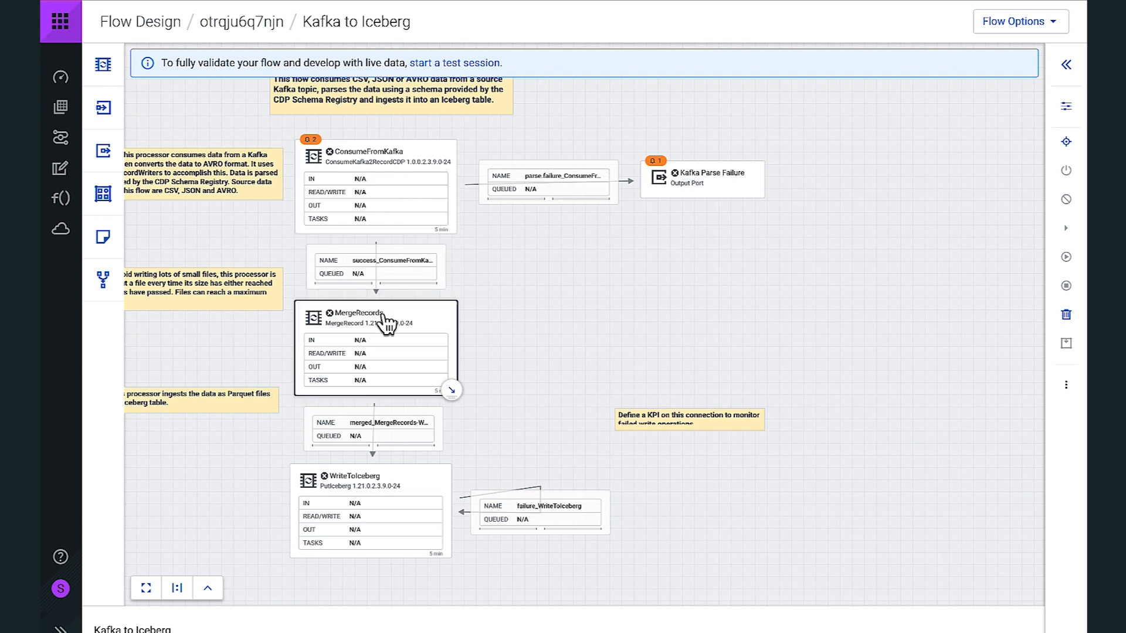
pyautogui.click(384, 491)
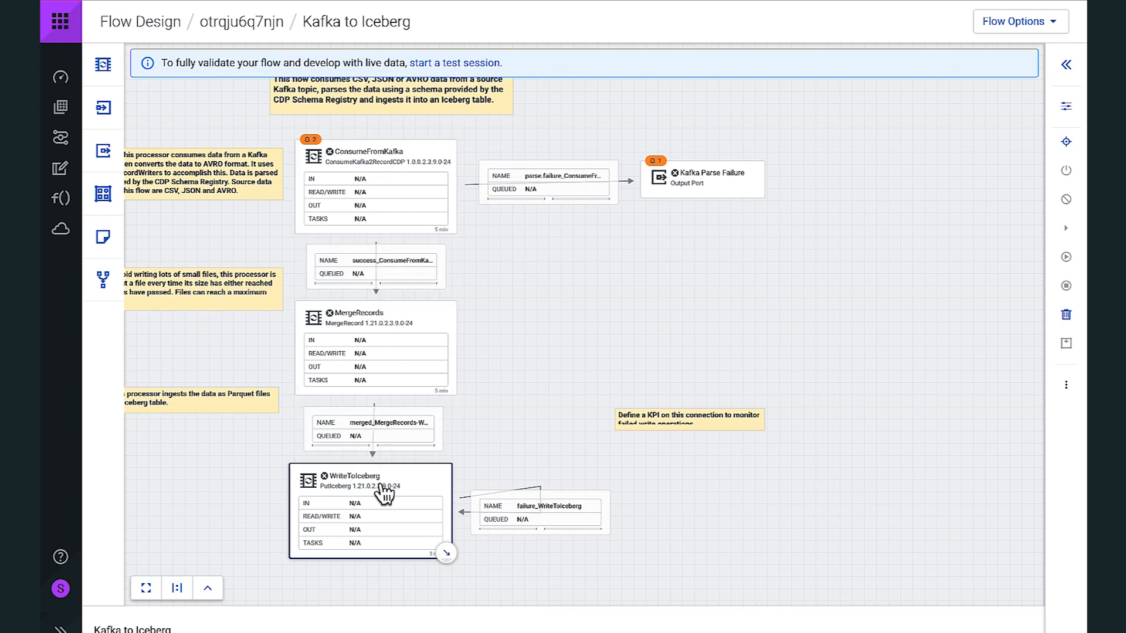
pyautogui.click(380, 345)
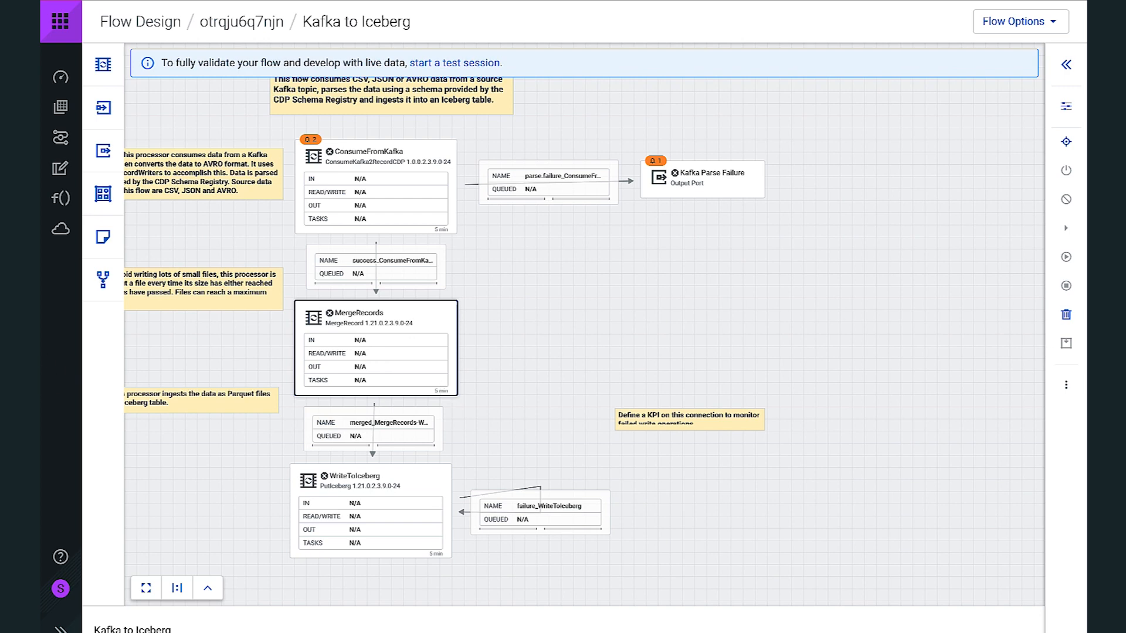
# - Start a test session for the draft with the latest NiFi runtime version and no inbound connections or custom NARs
pyautogui.click(455, 63)
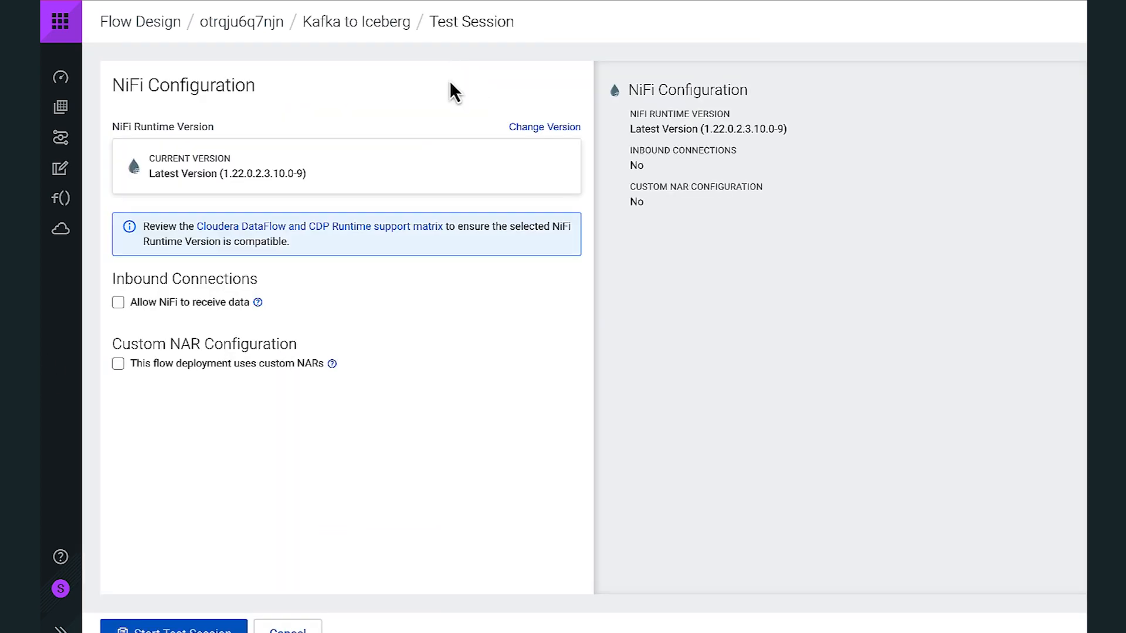
pyautogui.click(237, 627)
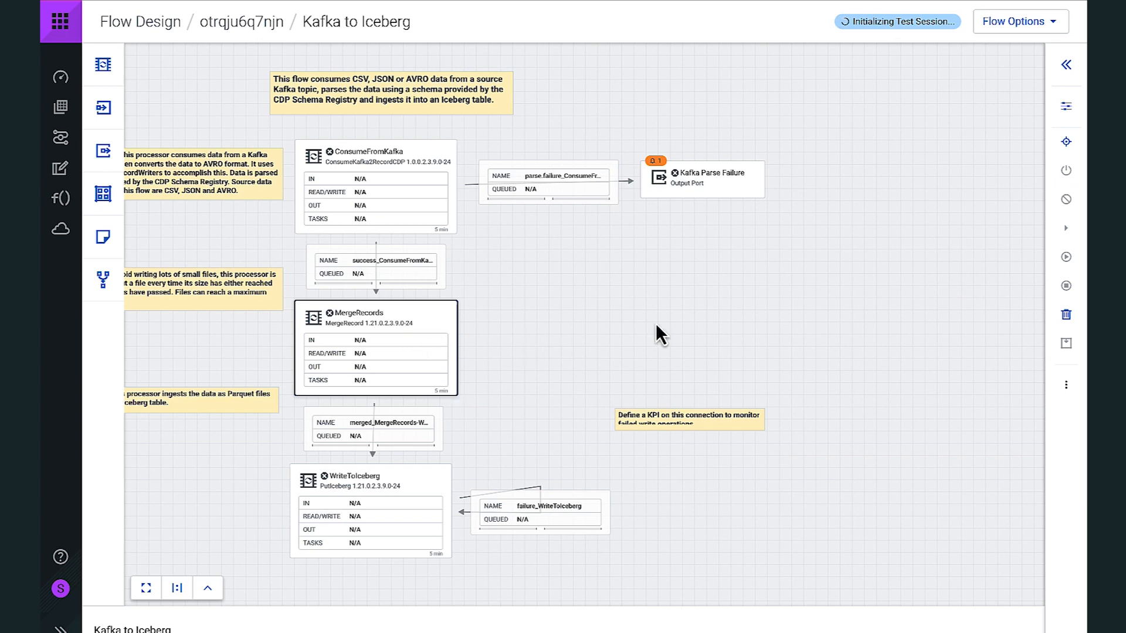
# - Open the flow's parameters and set CDP Workload User to srv_nifi-kafka-ingest
pyautogui.click(1002, 45)
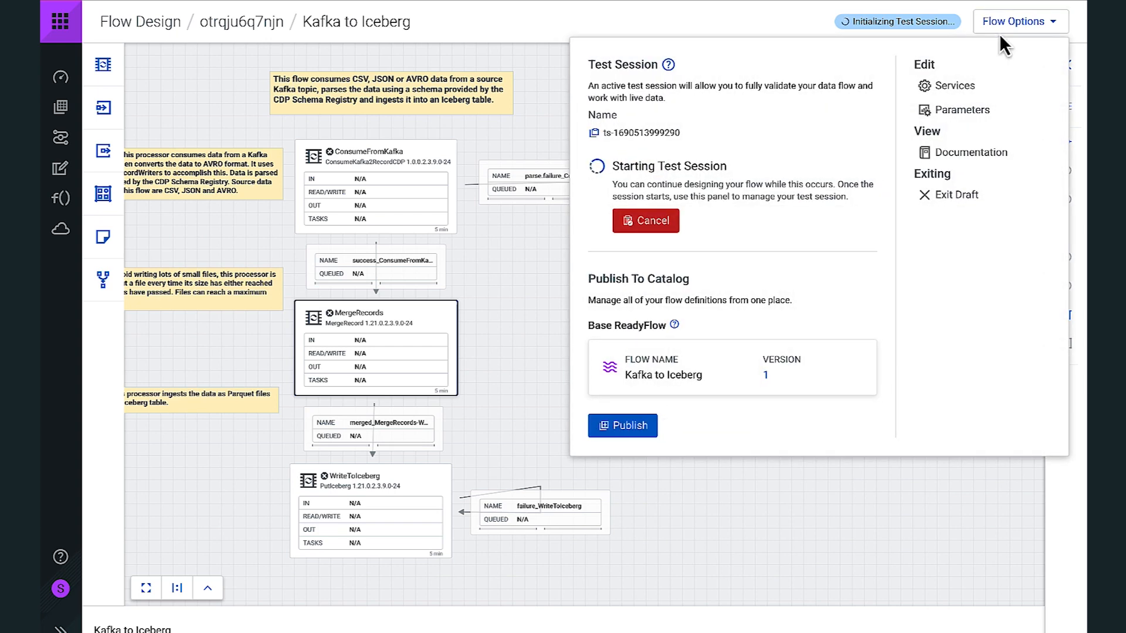
pyautogui.click(962, 110)
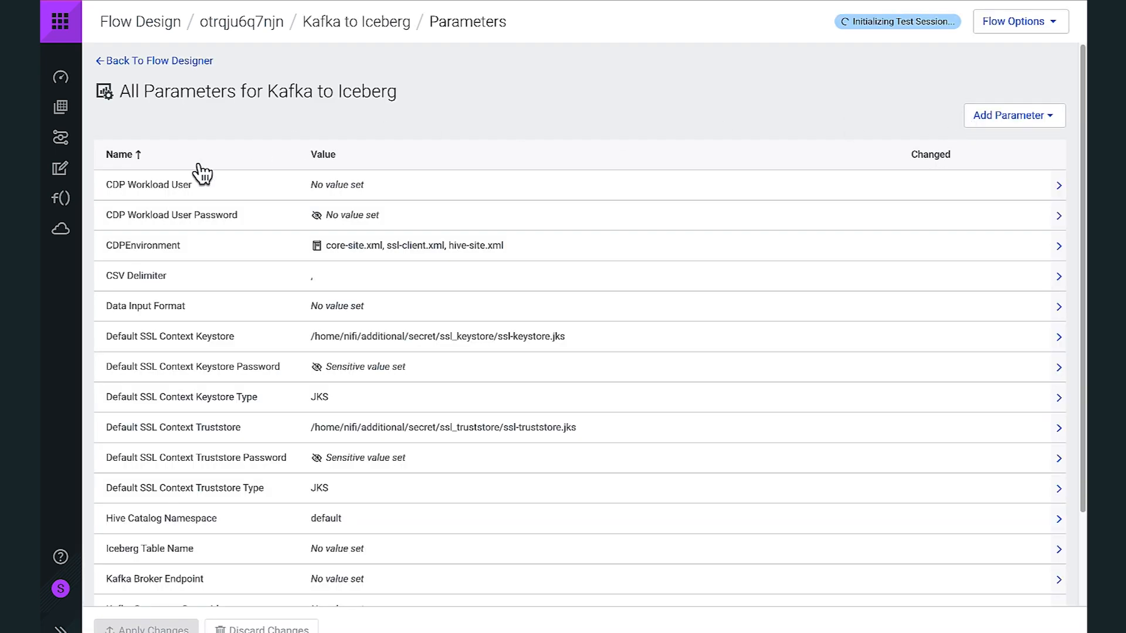
pyautogui.click(440, 196)
pyautogui.click(775, 280)
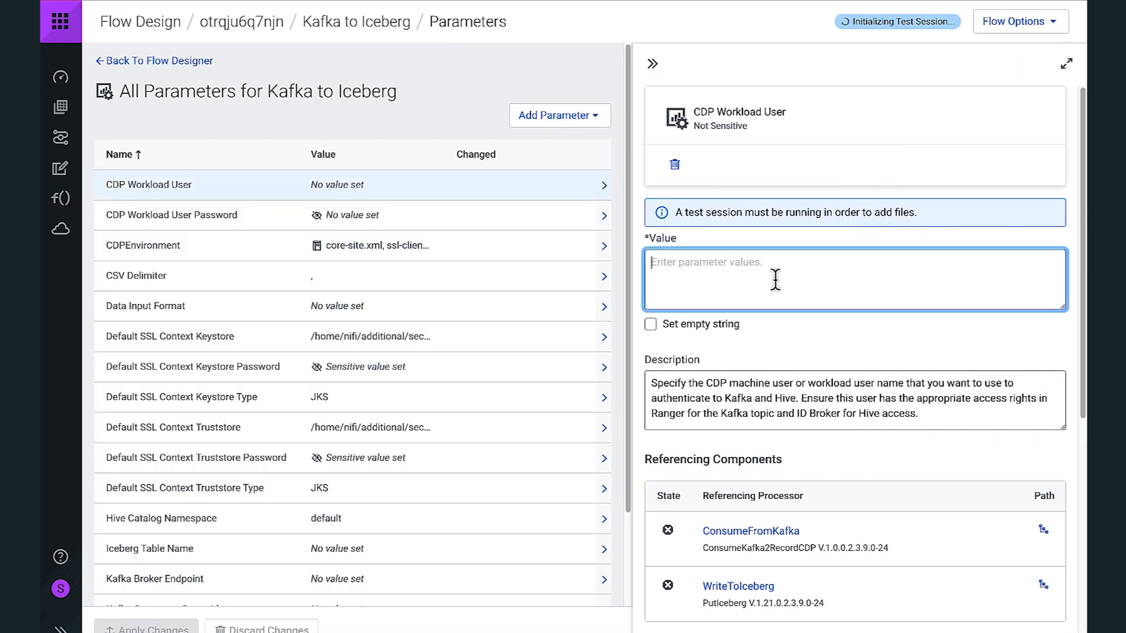
pyautogui.write('srv')
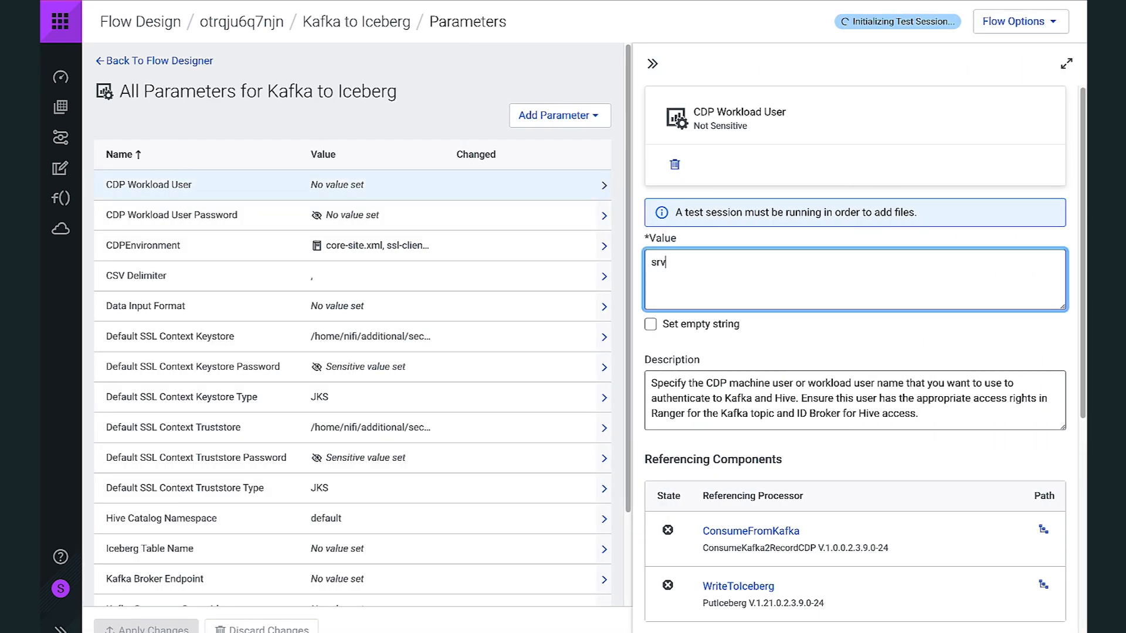
pyautogui.write('_nifi-')
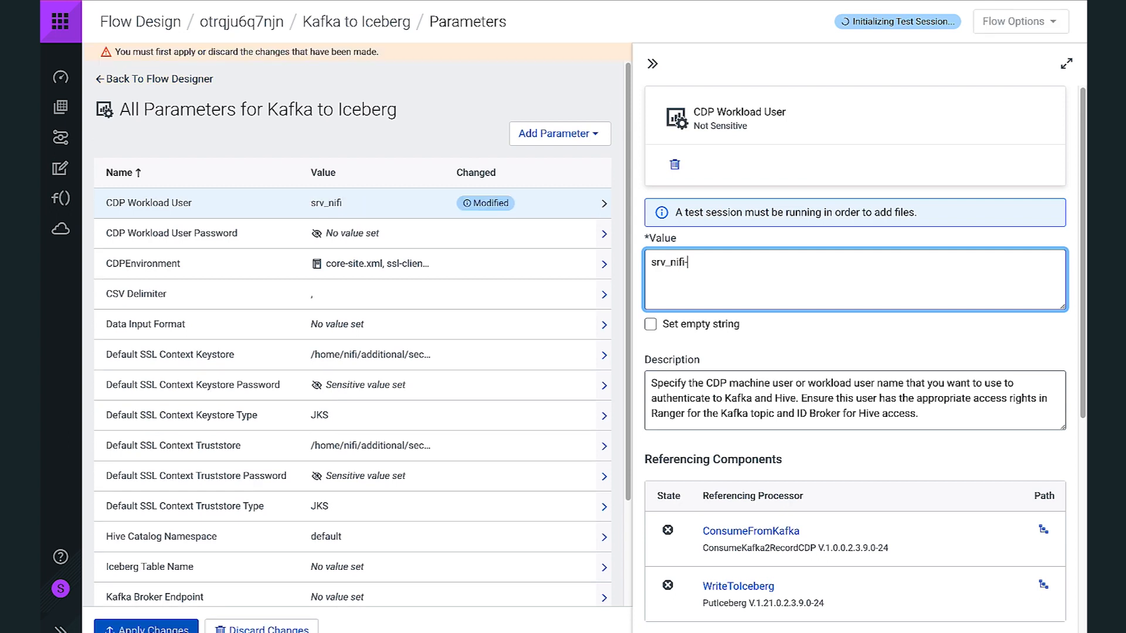
pyautogui.write('kafka-ingest')
# - Copy the nifi-kafka-ingest password from the Trial Configuration and paste it as the CDP Workload User Password parameter
pyautogui.click(399, 245)
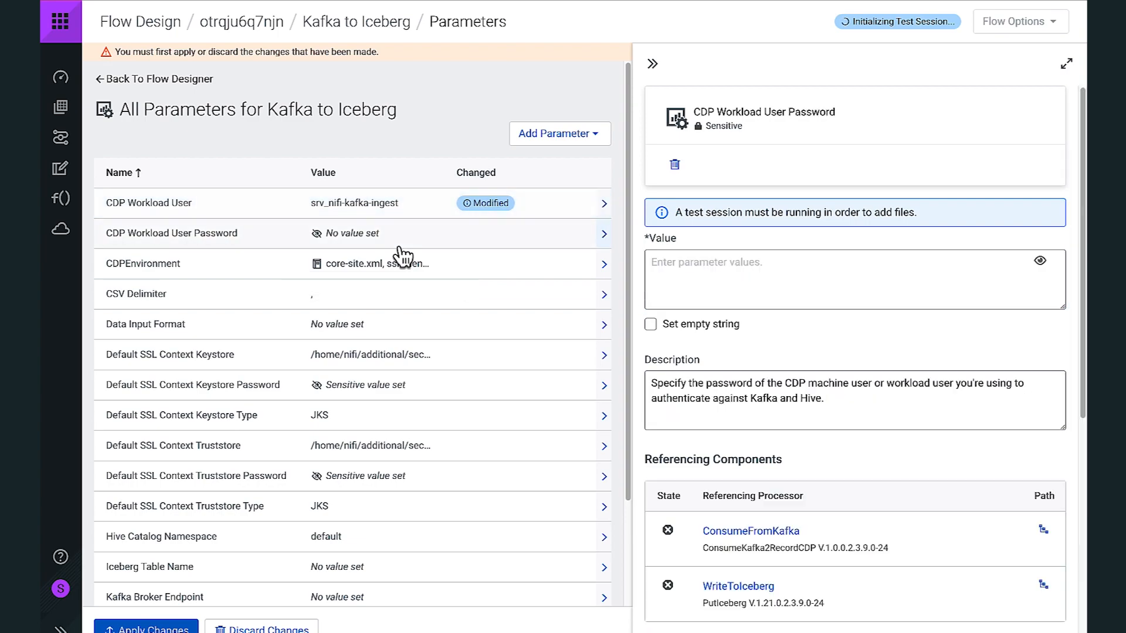
pyautogui.hotkey('ctrl', 'Tab')
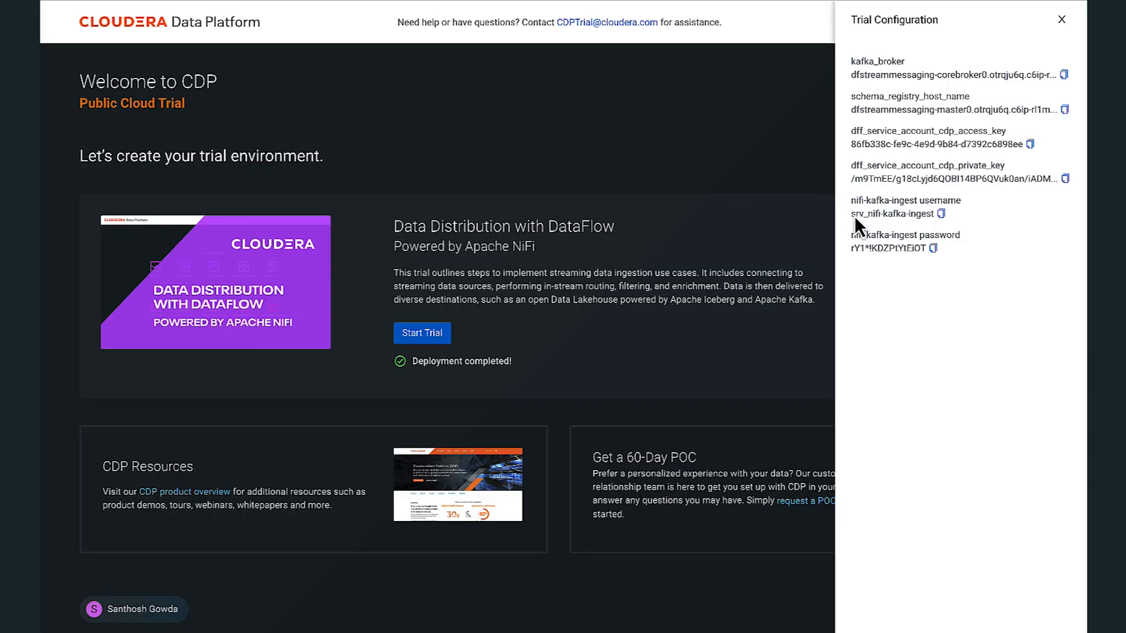
pyautogui.click(933, 248)
pyautogui.hotkey('ctrl', 'Tab')
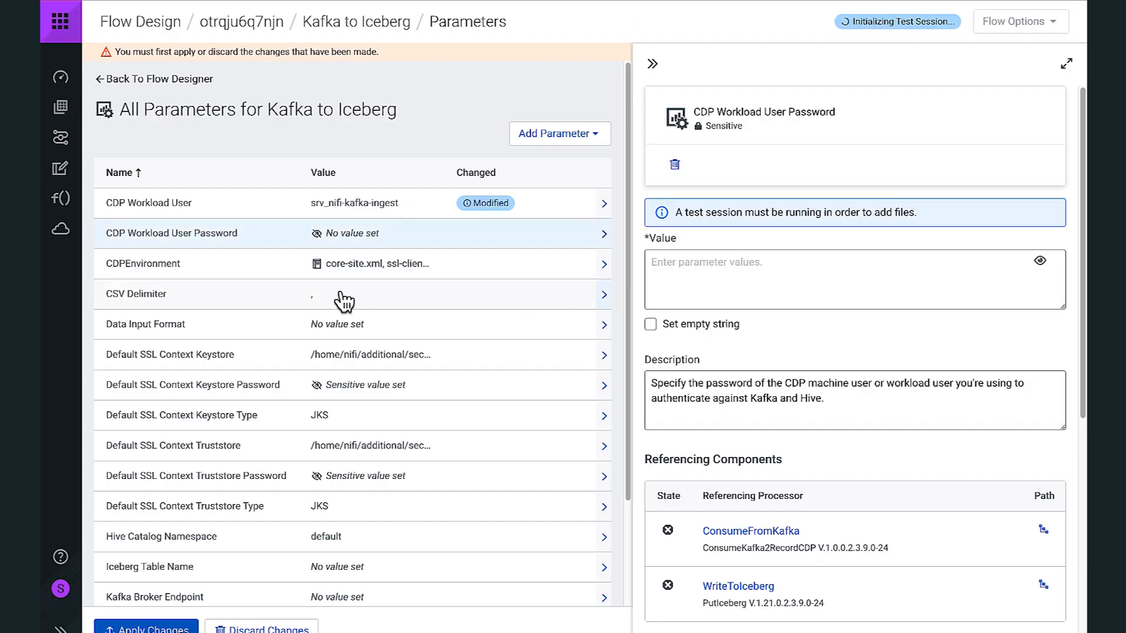
pyautogui.click(772, 272)
pyautogui.hotkey('ctrl', 'v')
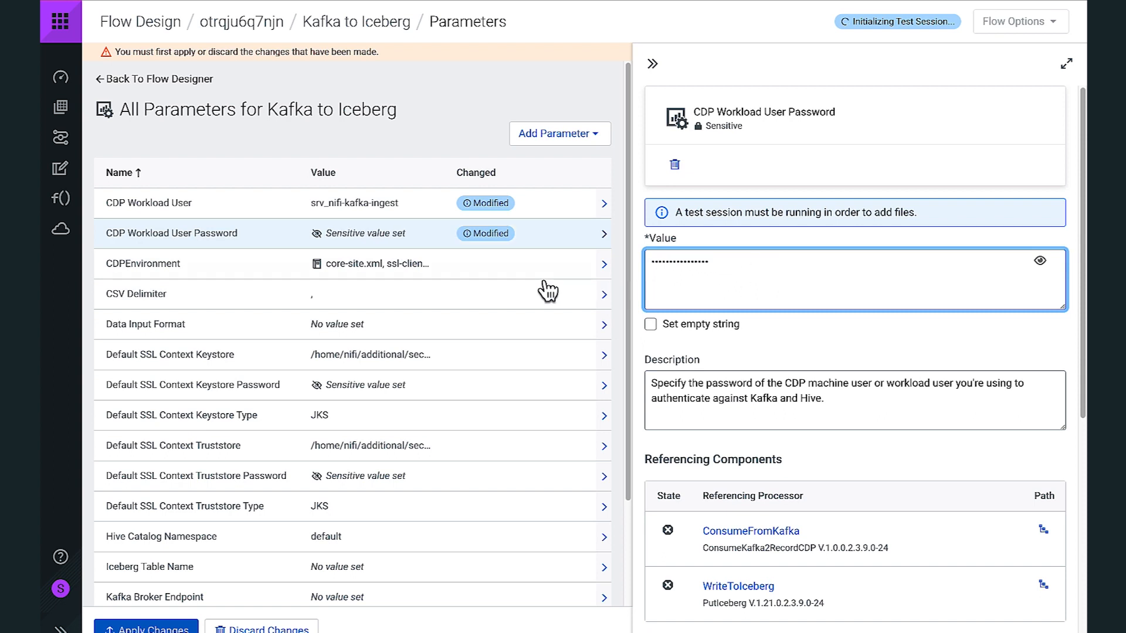
# - Set the Data Input Format parameter to JSON and the Hive Catalog Namespace parameter to syslog
pyautogui.click(454, 327)
pyautogui.write('JSON')
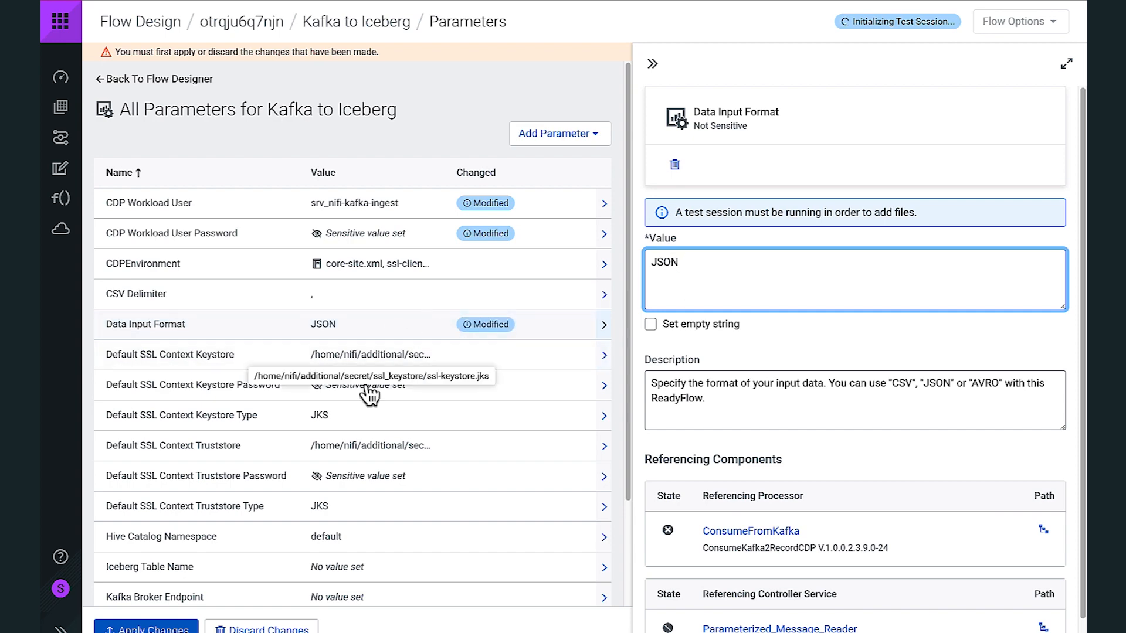
pyautogui.scroll(-1, 460, 361)
pyautogui.scroll(-1, 459, 362)
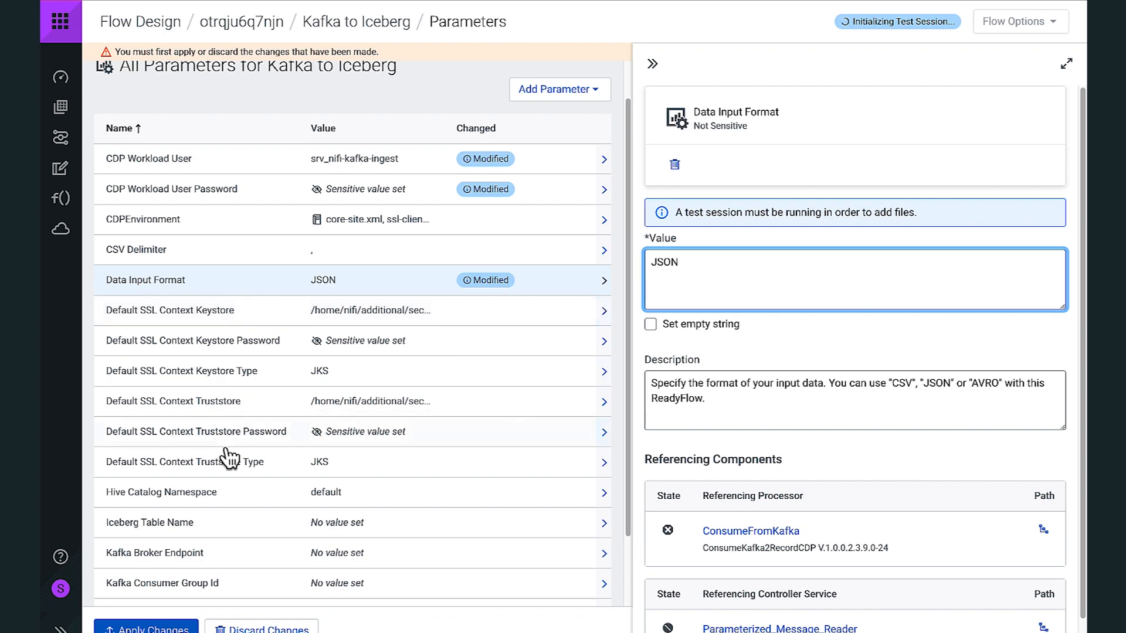
pyautogui.scroll(-2, 315, 467)
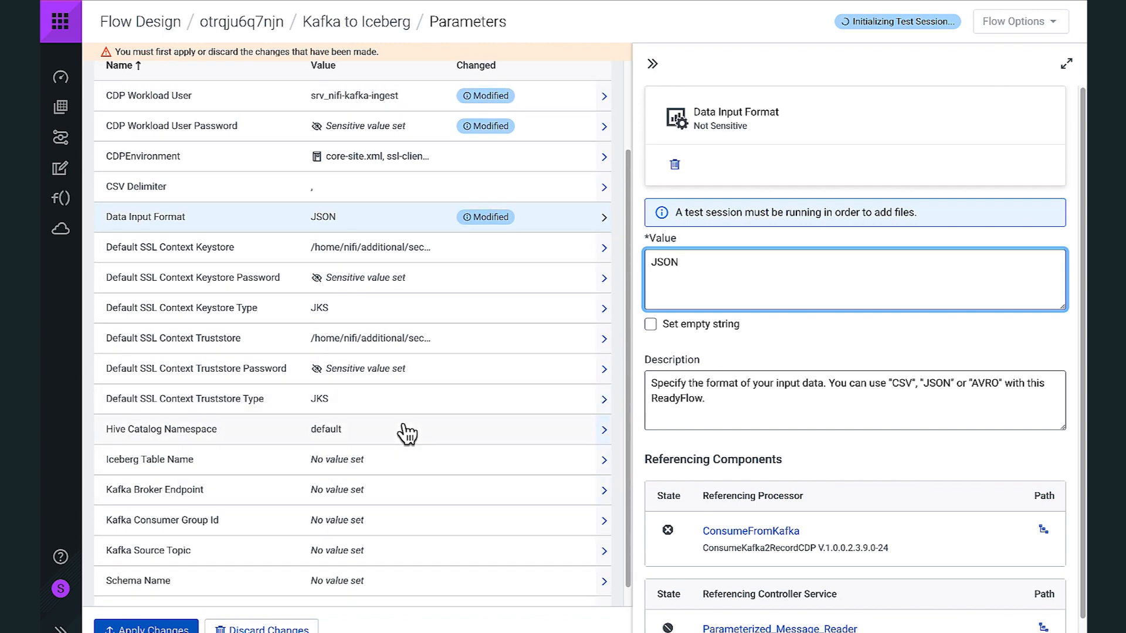
pyautogui.click(406, 433)
pyautogui.doubleClick(686, 285)
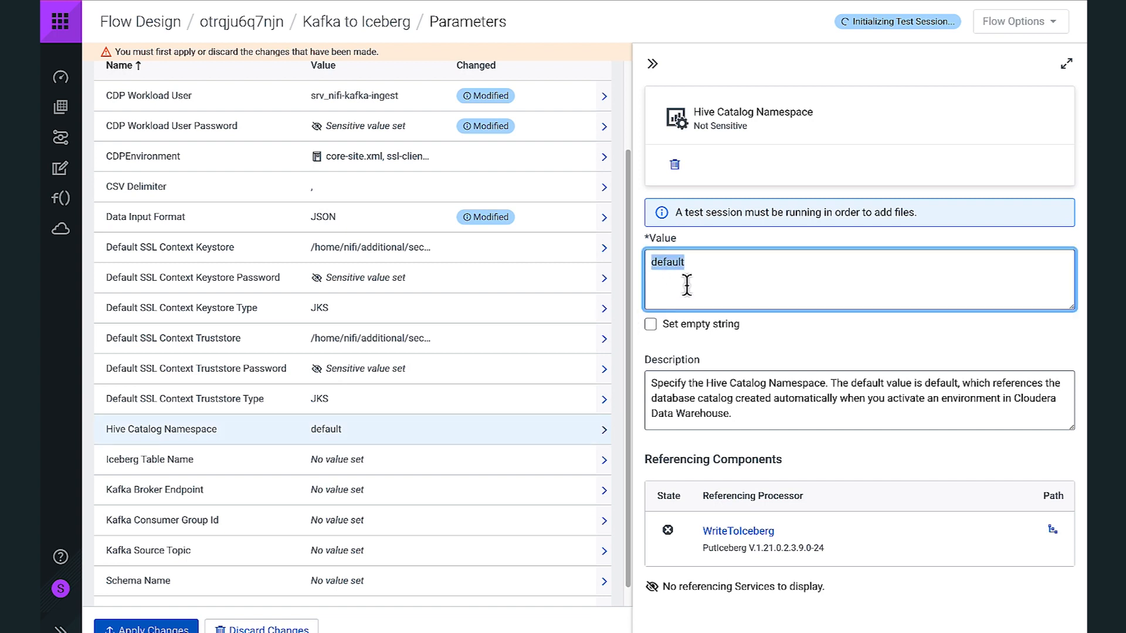
pyautogui.write('syslog')
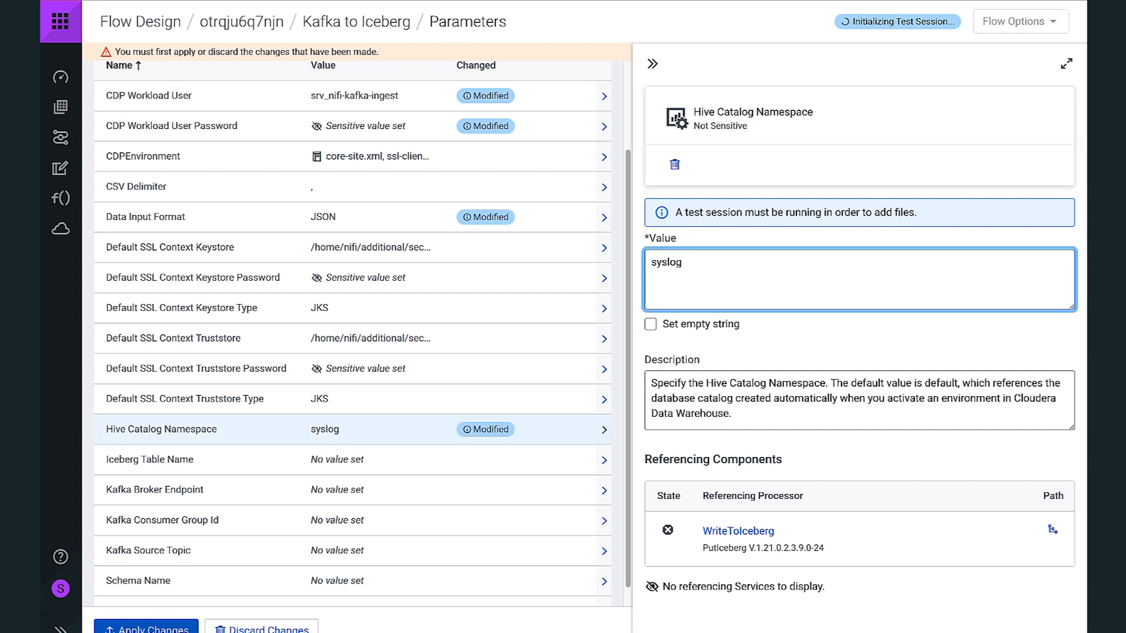
# - Set the Iceberg Table Name parameter to syslog_critical
pyautogui.click(382, 469)
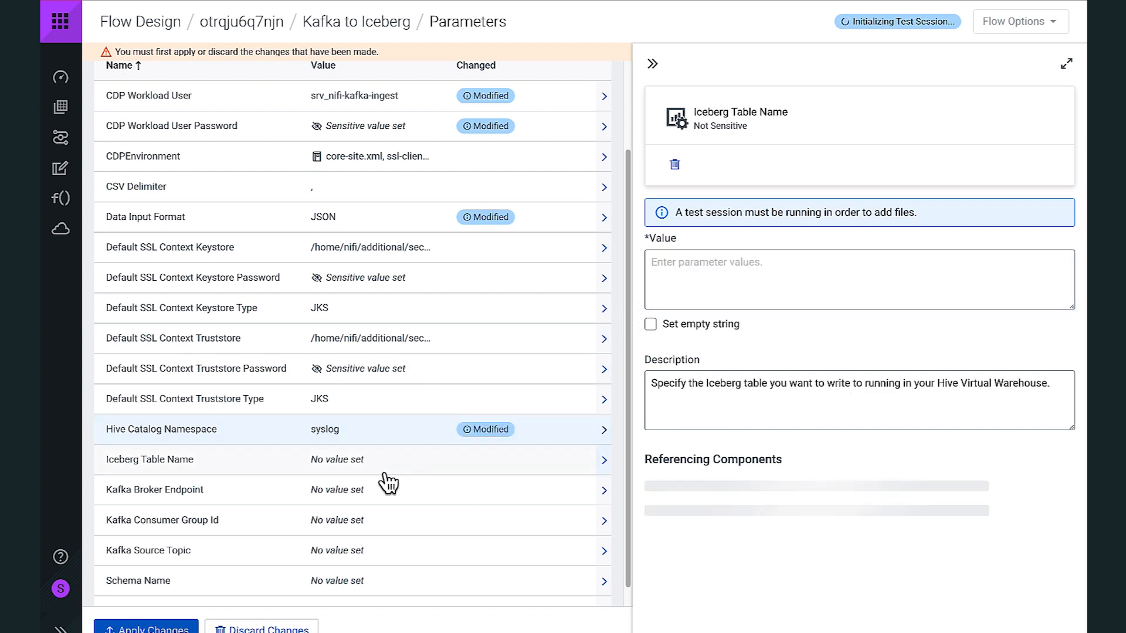
pyautogui.click(754, 268)
pyautogui.write('syslog_crit')
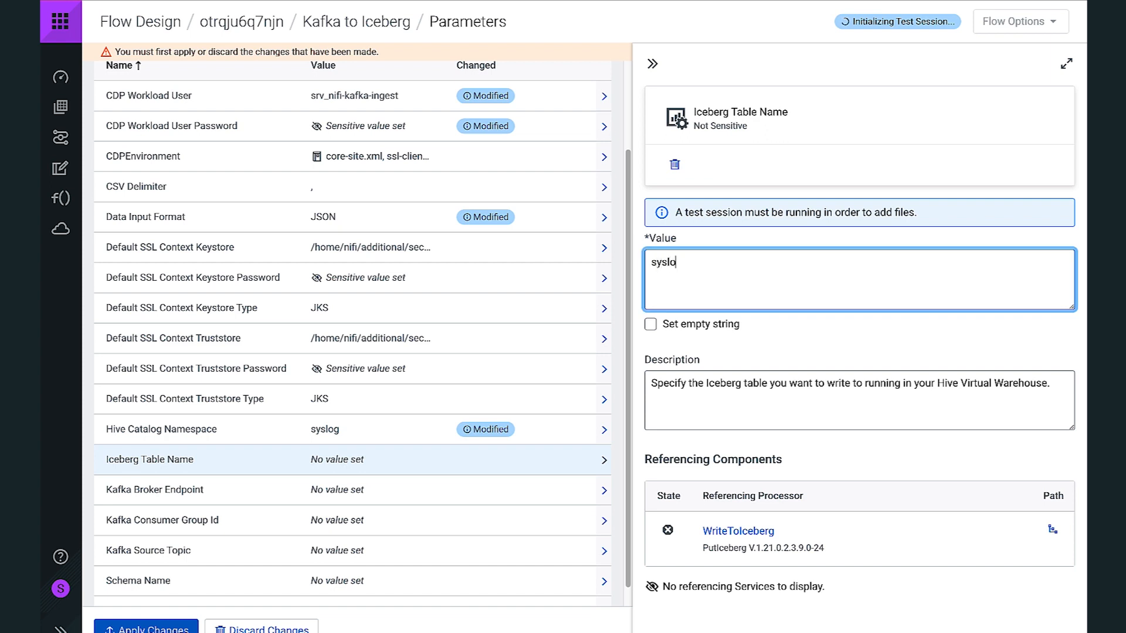
pyautogui.write('ical')
# - Copy the kafka_broker value from the Trial Configuration and paste it as the Kafka Broker Endpoint parameter
pyautogui.click(377, 504)
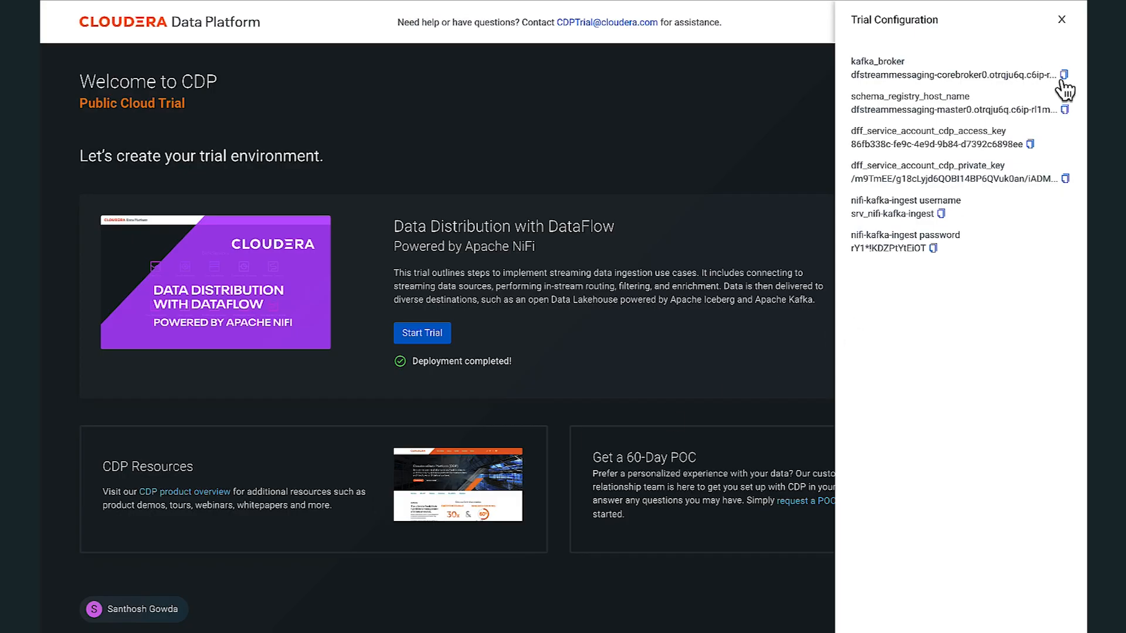
pyautogui.click(1064, 75)
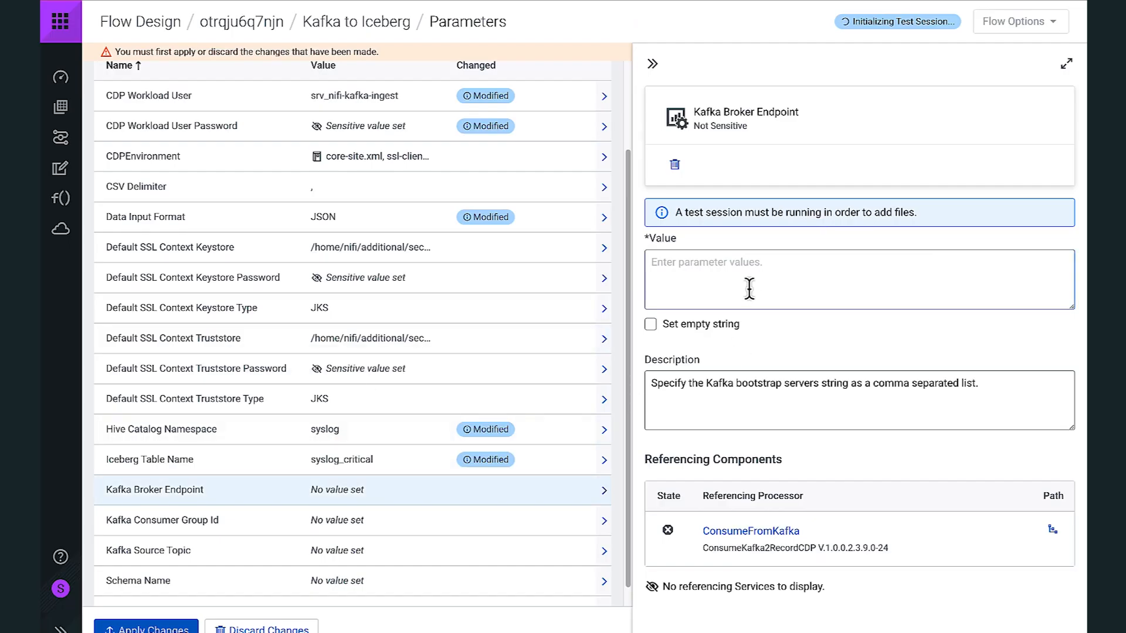
pyautogui.click(746, 286)
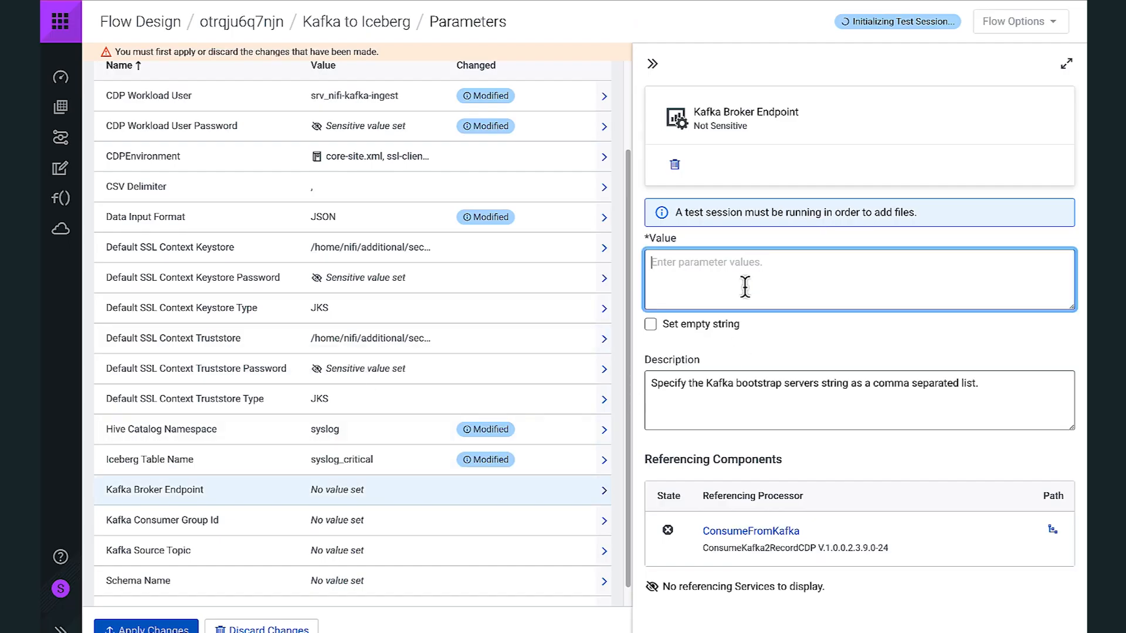
pyautogui.hotkey('ctrl', 'v')
# - Set the Kafka Consumer Group Id parameter to cdf
pyautogui.click(385, 530)
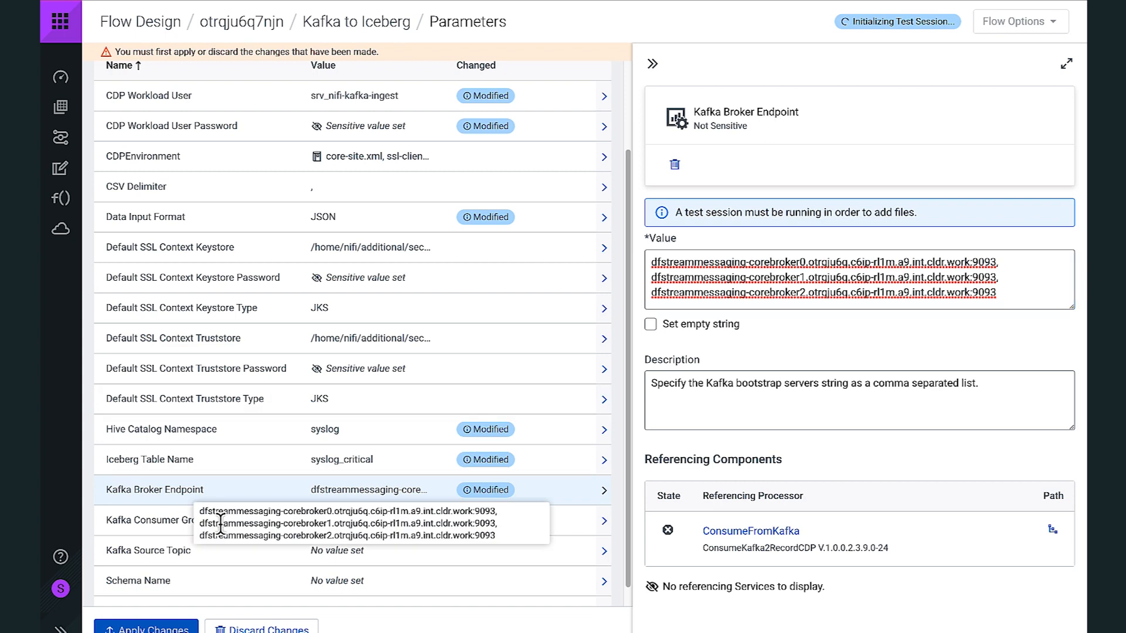
pyautogui.click(140, 532)
pyautogui.click(864, 284)
pyautogui.write('cdf')
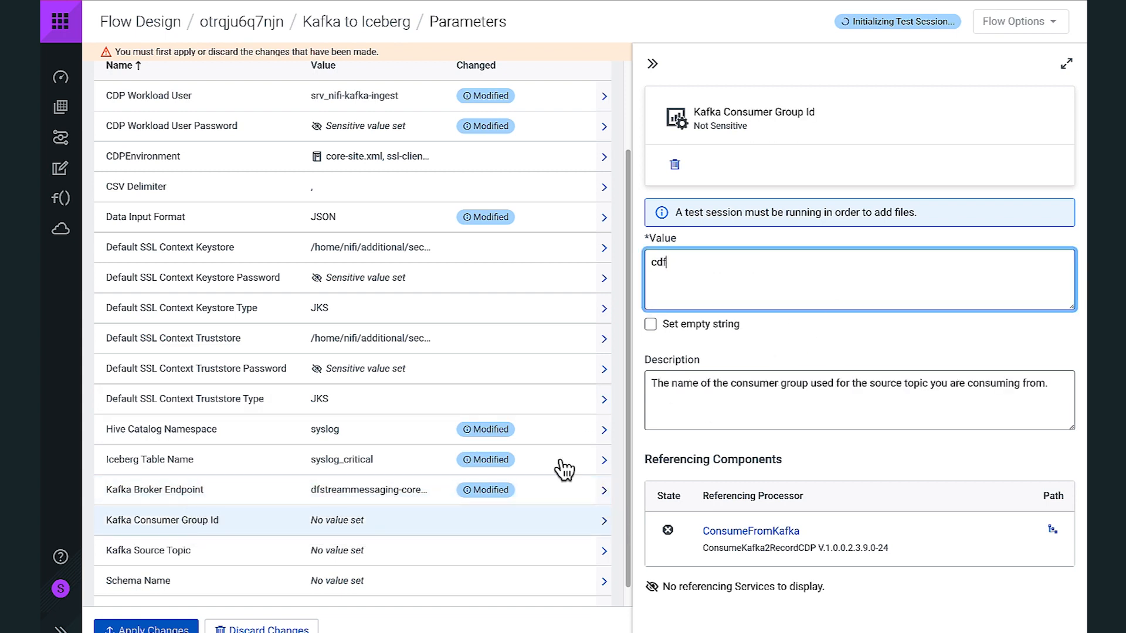
# - Set the Kafka Source Topic parameter to syslog_critical
pyautogui.click(393, 562)
pyautogui.click(729, 276)
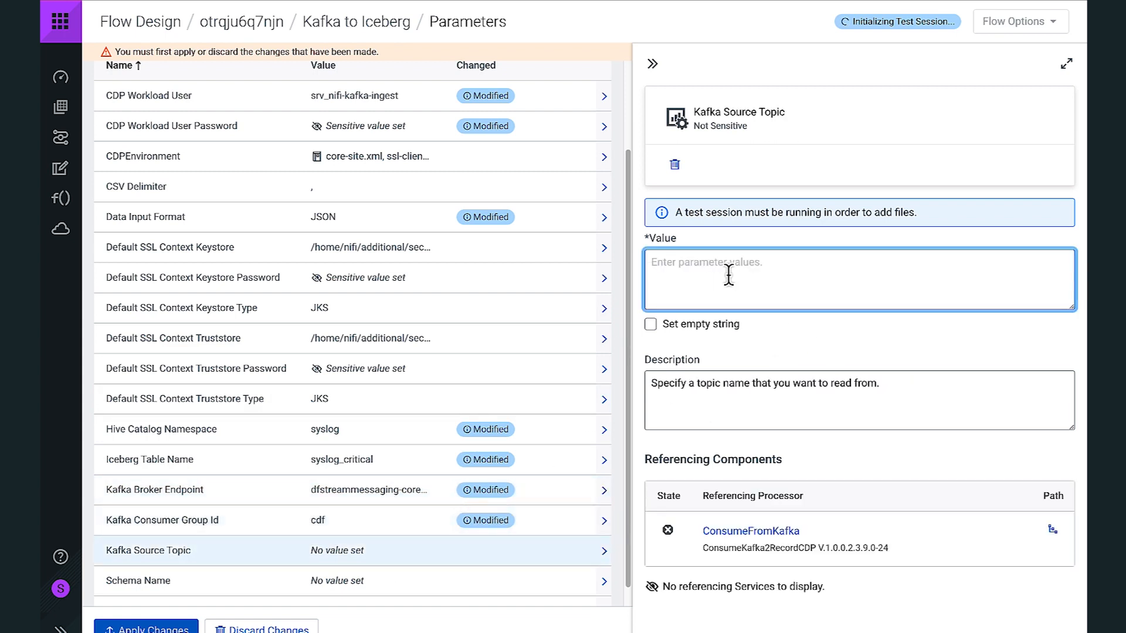
pyautogui.write('sys')
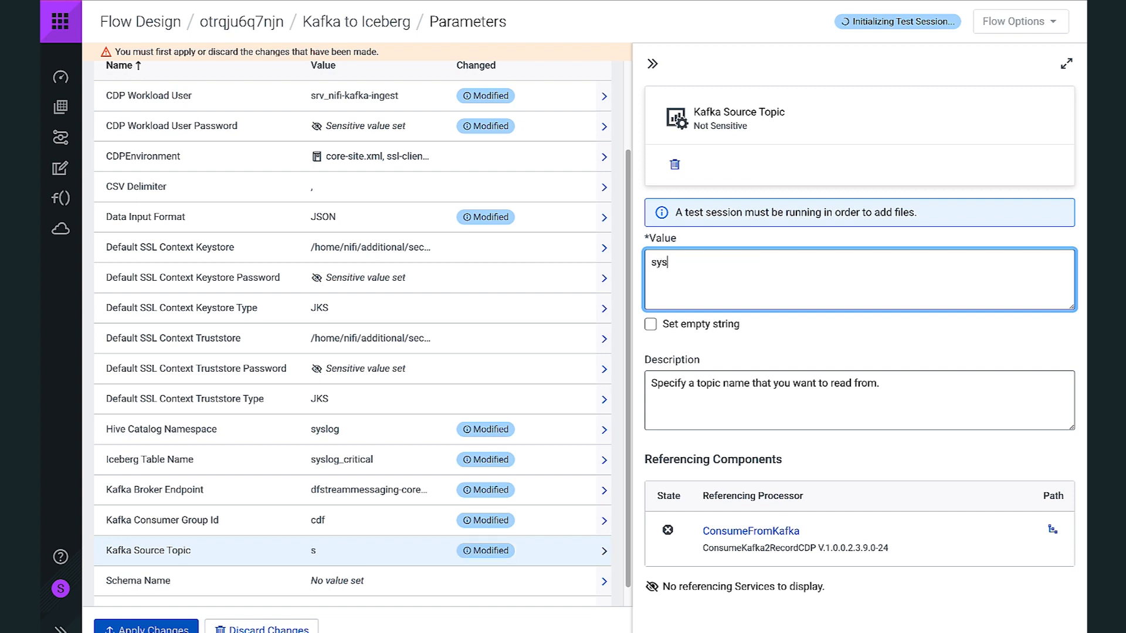
pyautogui.write('log_critical')
# - Set the Schema Name parameter to syslog
pyautogui.scroll(-1, 519, 387)
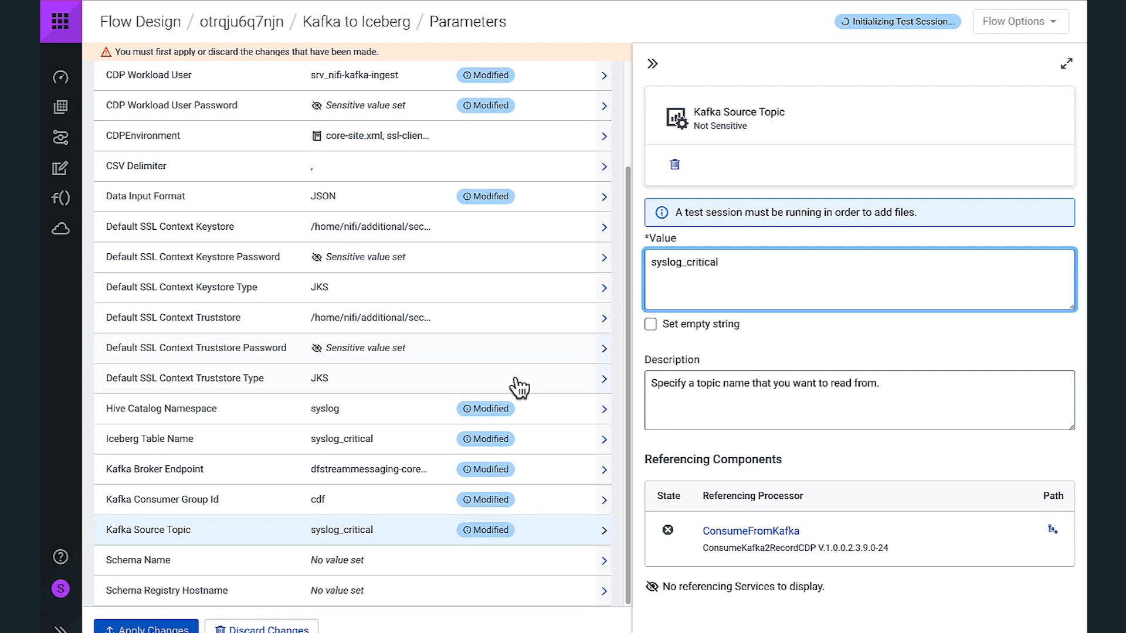
pyautogui.click(359, 561)
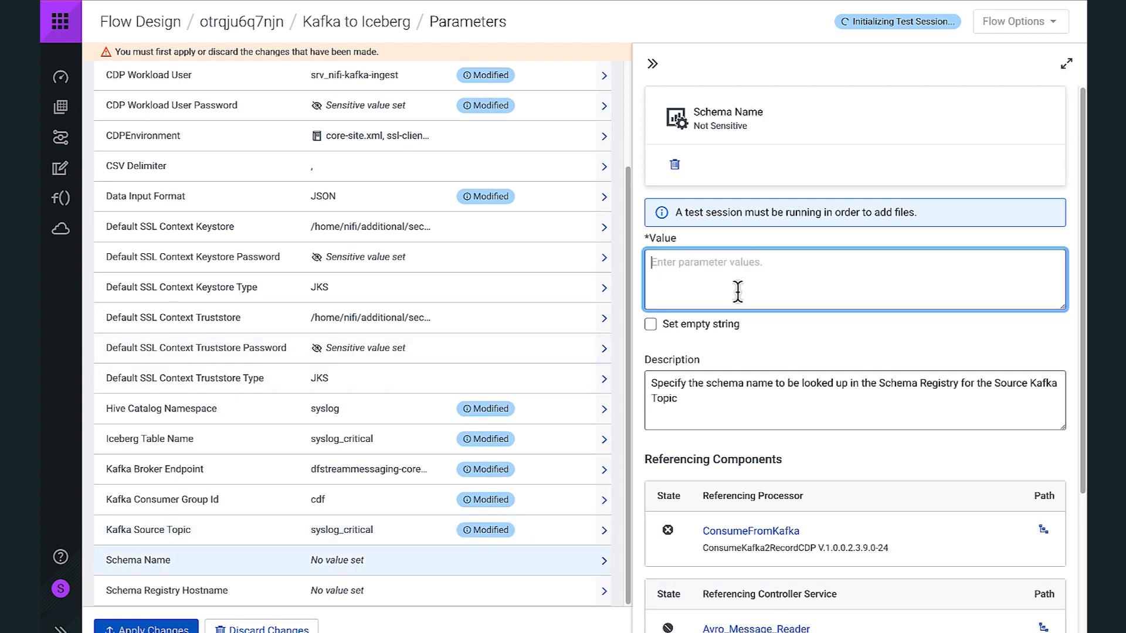
pyautogui.write('syslog')
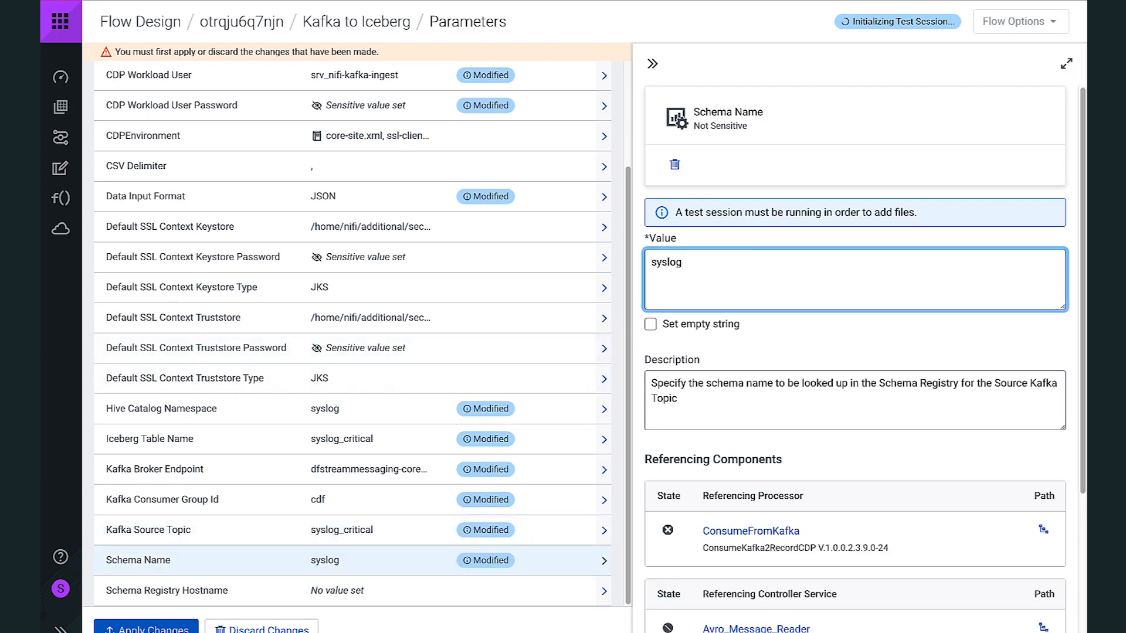
# - Copy the schema_registry_host_name value from the Trial Configuration and paste it as the Schema Registry Hostname parameter
pyautogui.click(348, 599)
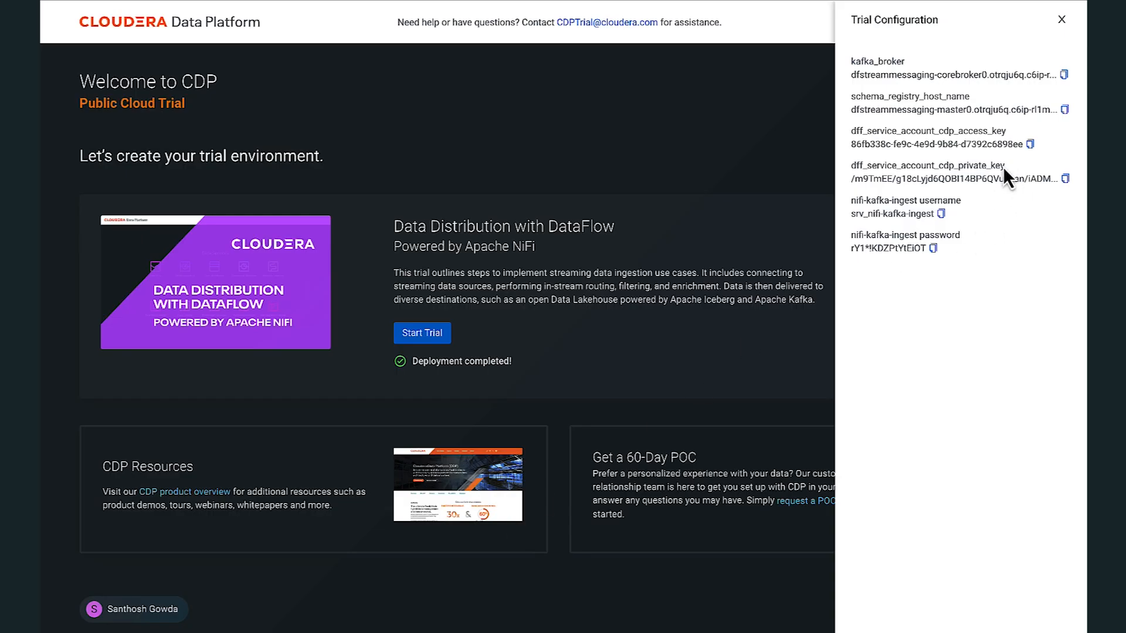
pyautogui.click(1064, 110)
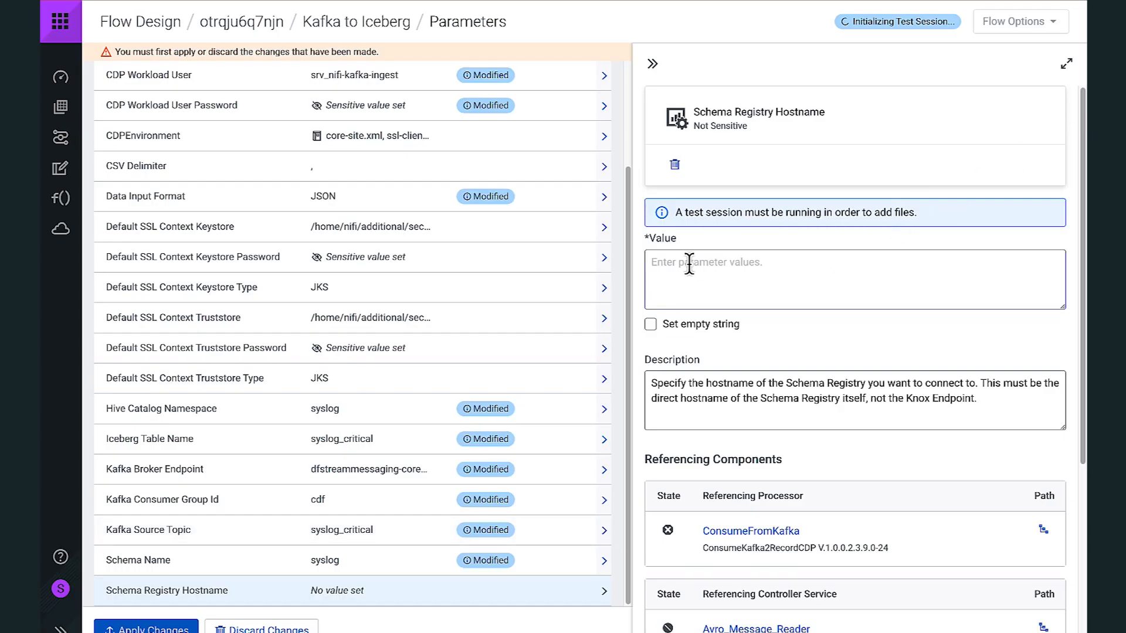
pyautogui.click(689, 263)
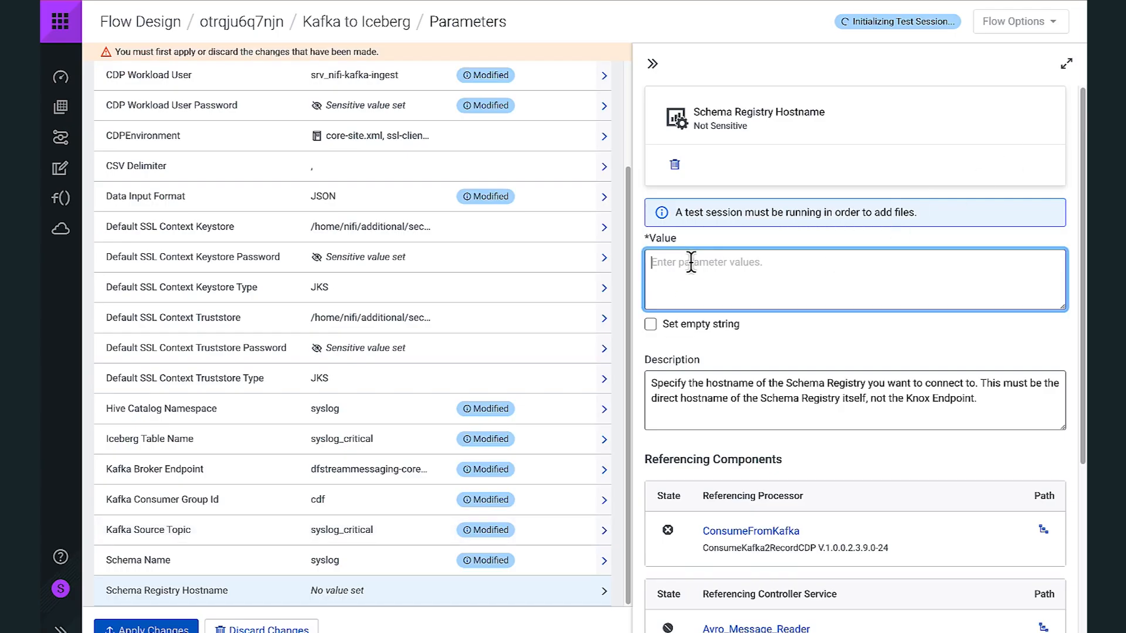
pyautogui.hotkey('ctrl', 'v')
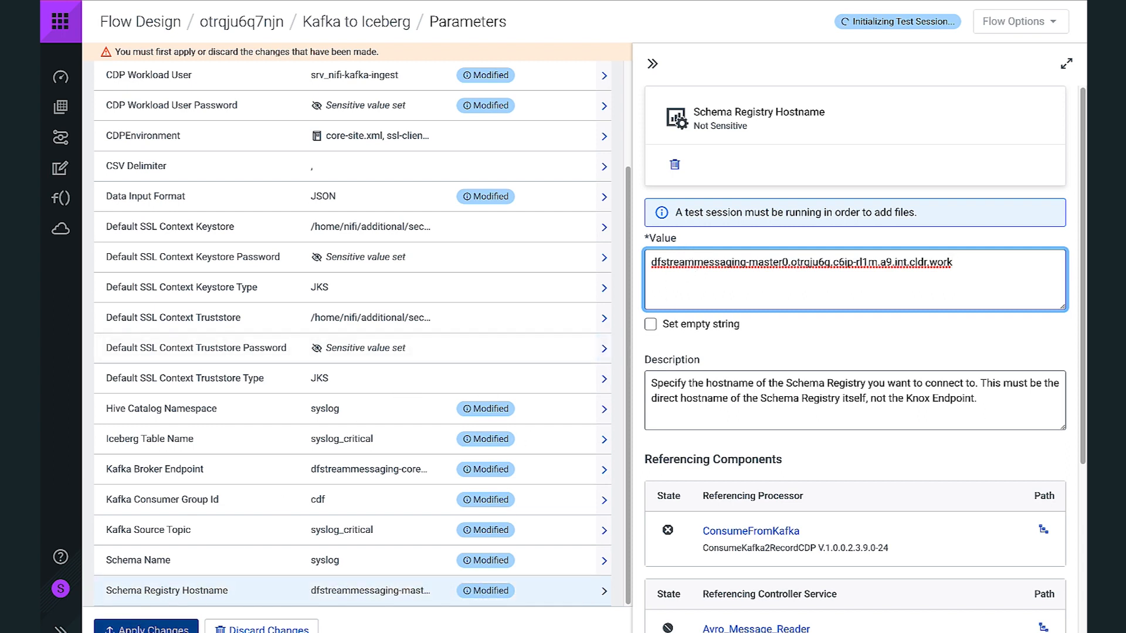
# - Apply all parameter changes and acknowledge the list of affected components
pyautogui.click(146, 629)
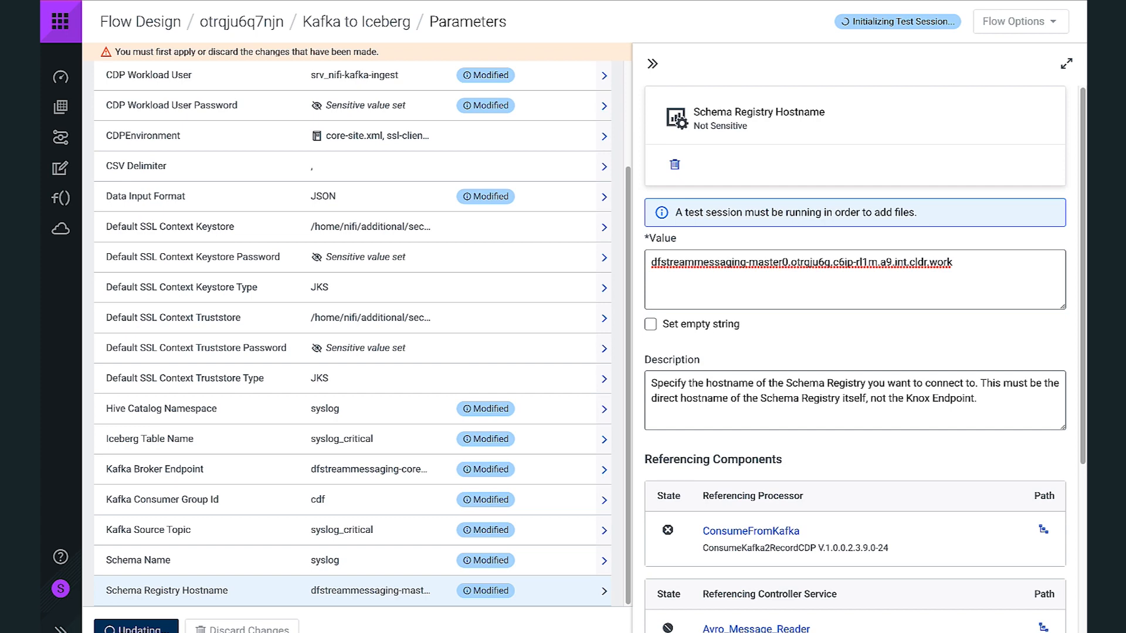
pyautogui.scroll(-4, 510, 465)
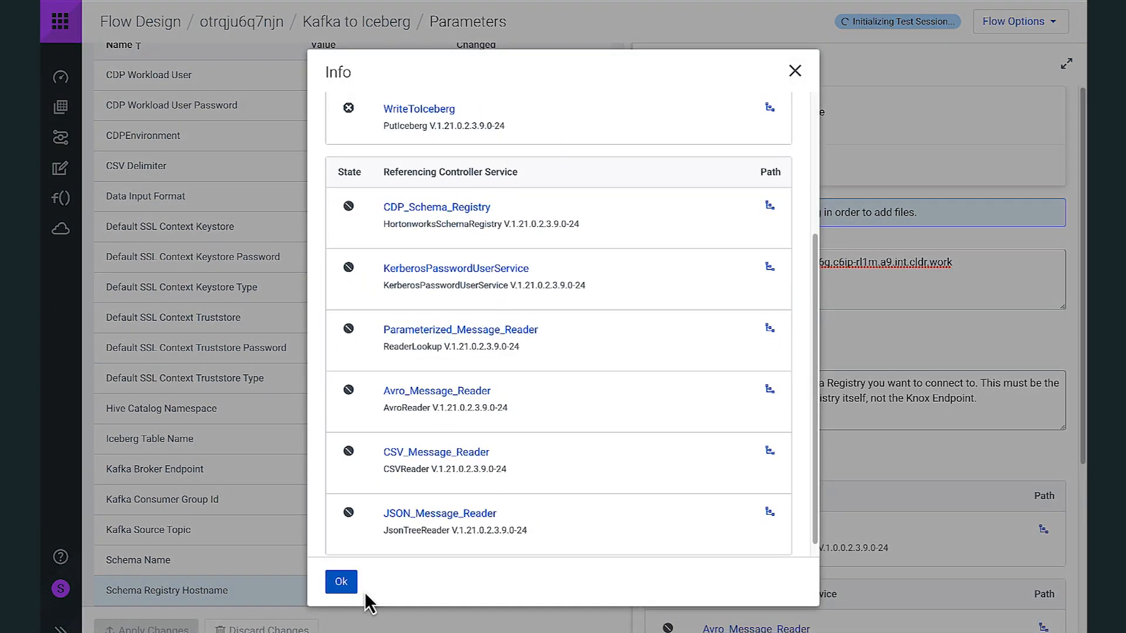
pyautogui.click(342, 582)
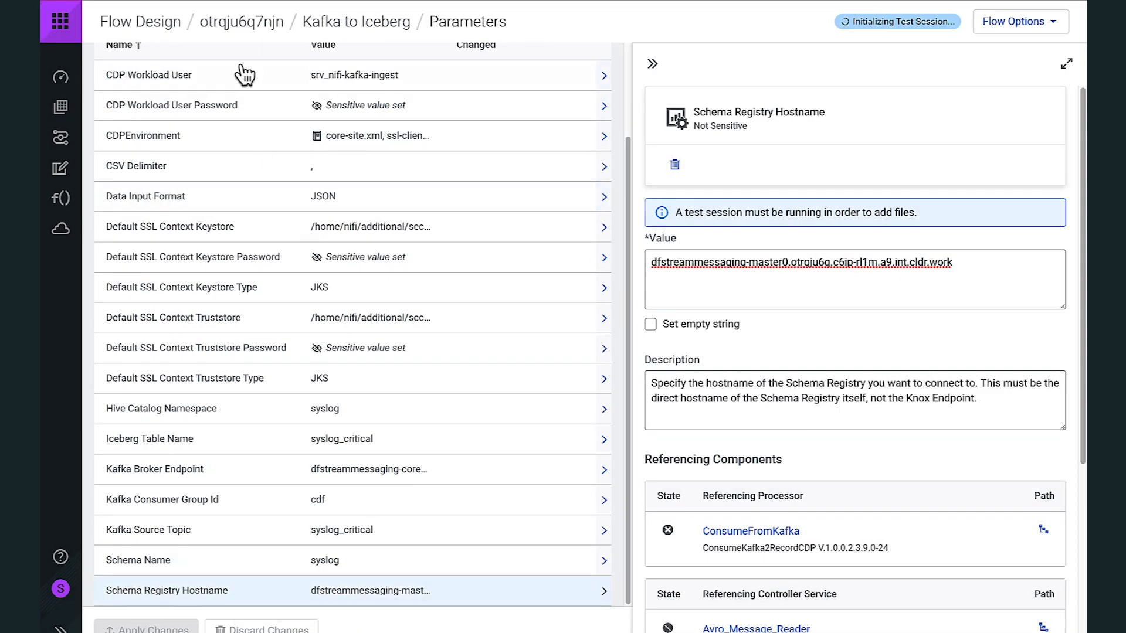
# - Return to the flow canvas and move the WriteToIceberg and MergeRecords processors slightly down
pyautogui.scroll(3, 381, 222)
pyautogui.click(196, 63)
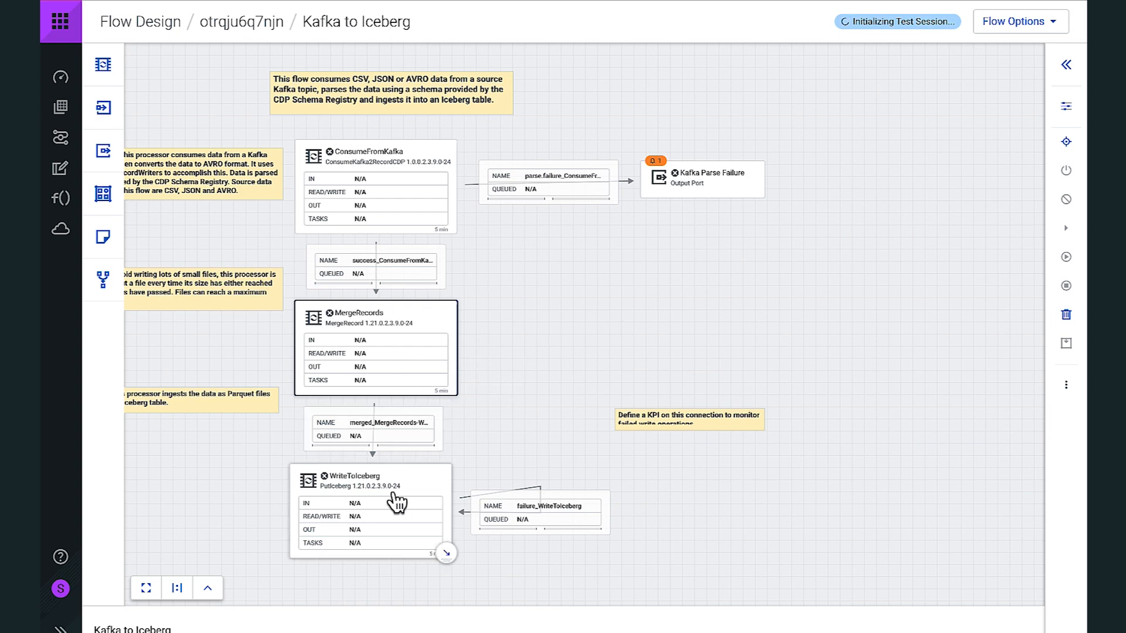
pyautogui.moveTo(397, 501); pyautogui.dragTo(396, 545)
pyautogui.moveTo(401, 380); pyautogui.dragTo(396, 413)
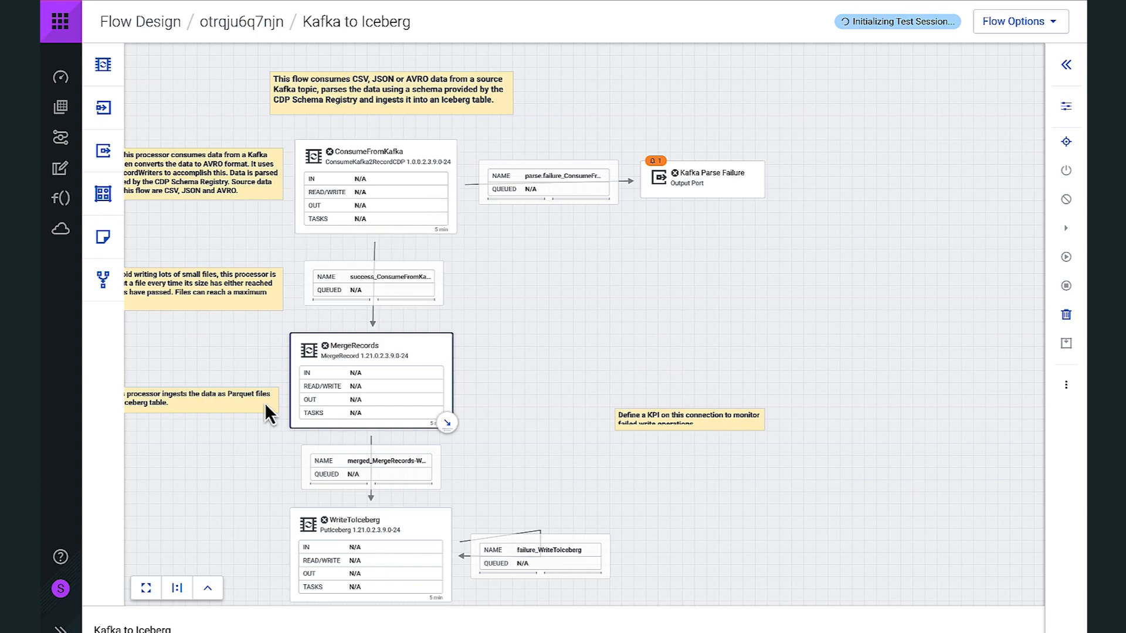
# - Add a JoltTransformRecord processor named TransformSchema in the empty area beside the ConsumeFromKafka-to-MergeRecords path
pyautogui.moveTo(105, 64); pyautogui.dragTo(618, 289)
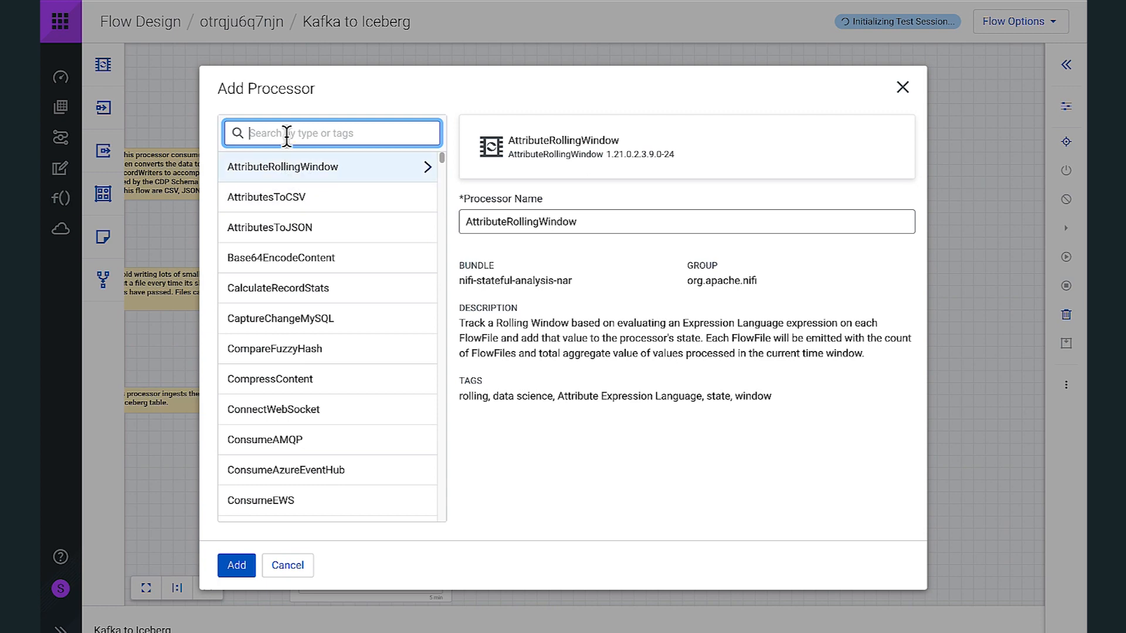
pyautogui.write('Jol')
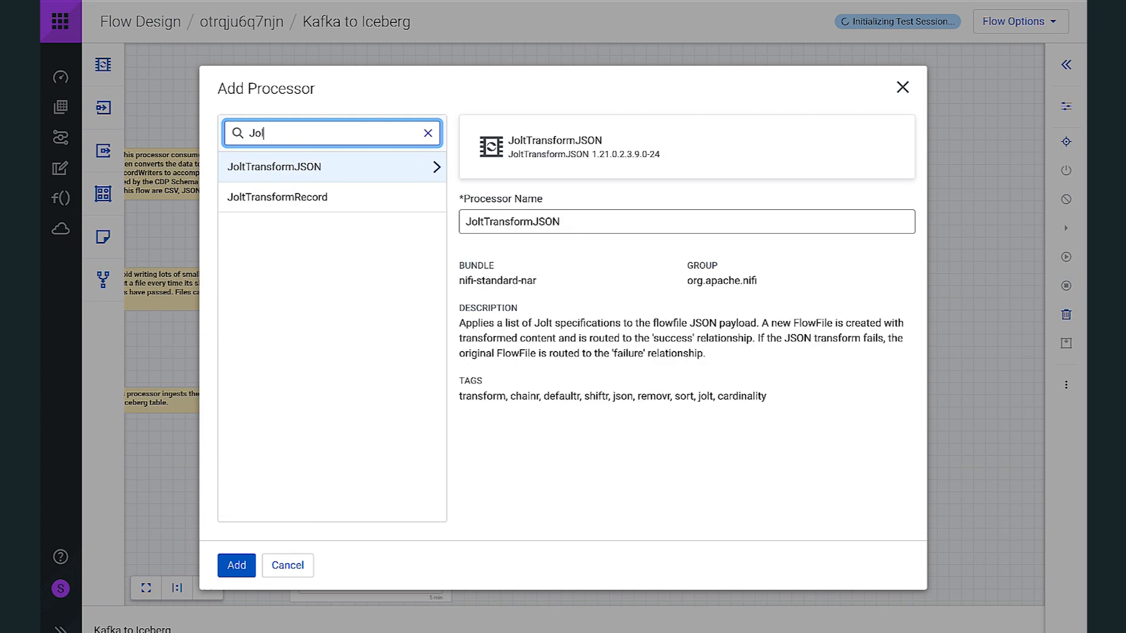
pyautogui.write('tTrans')
pyautogui.click(322, 197)
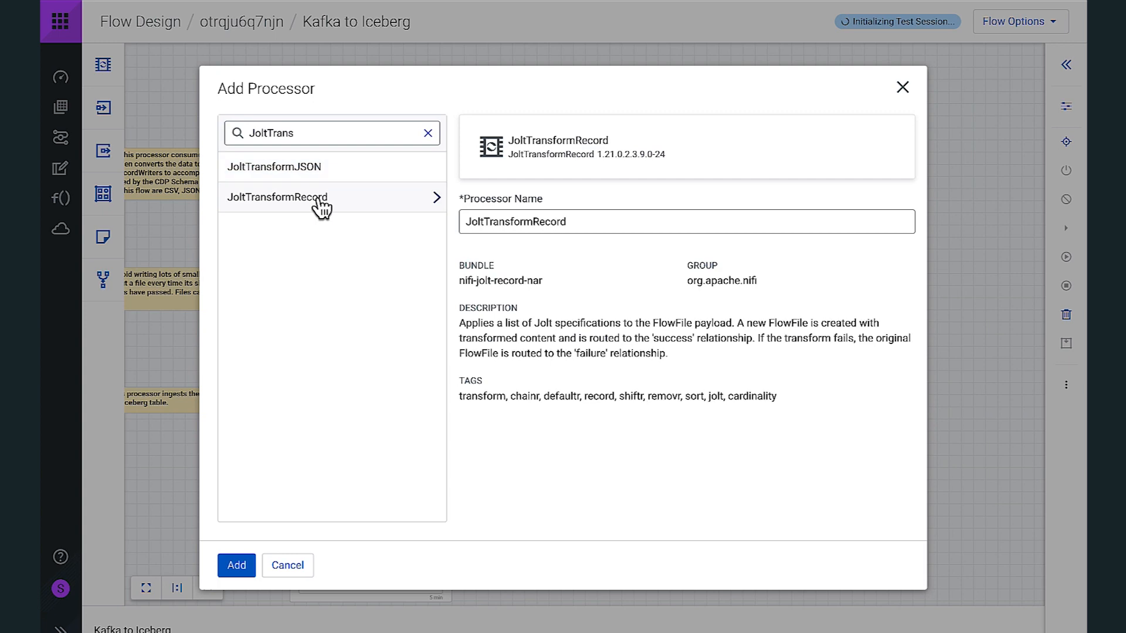
pyautogui.doubleClick(531, 221)
pyautogui.write('Transfo')
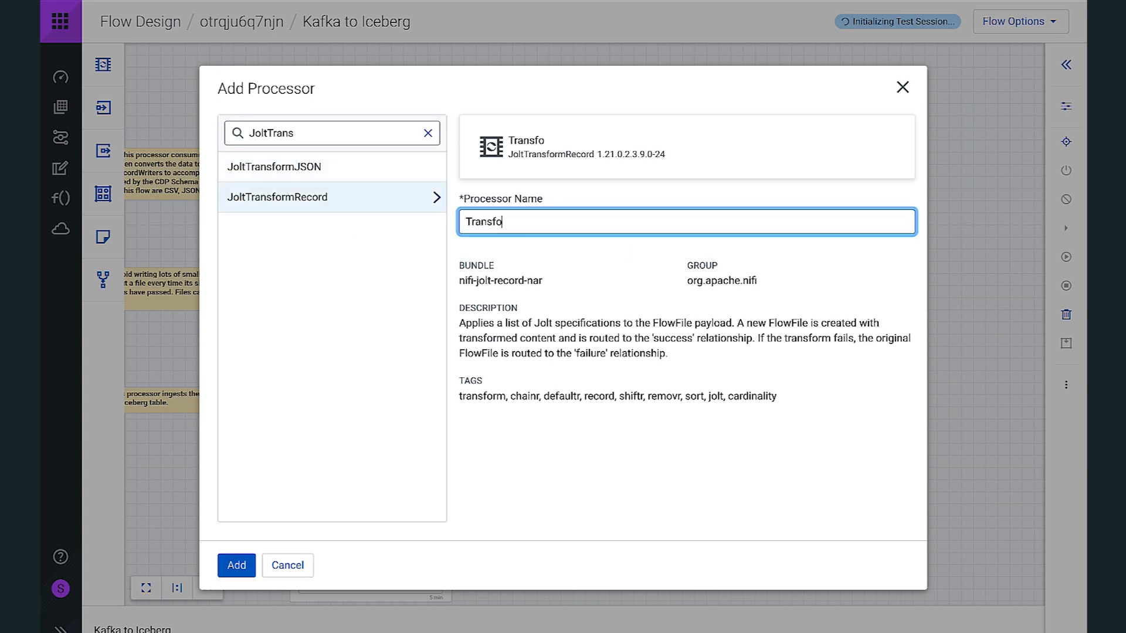
pyautogui.write('rmSchema')
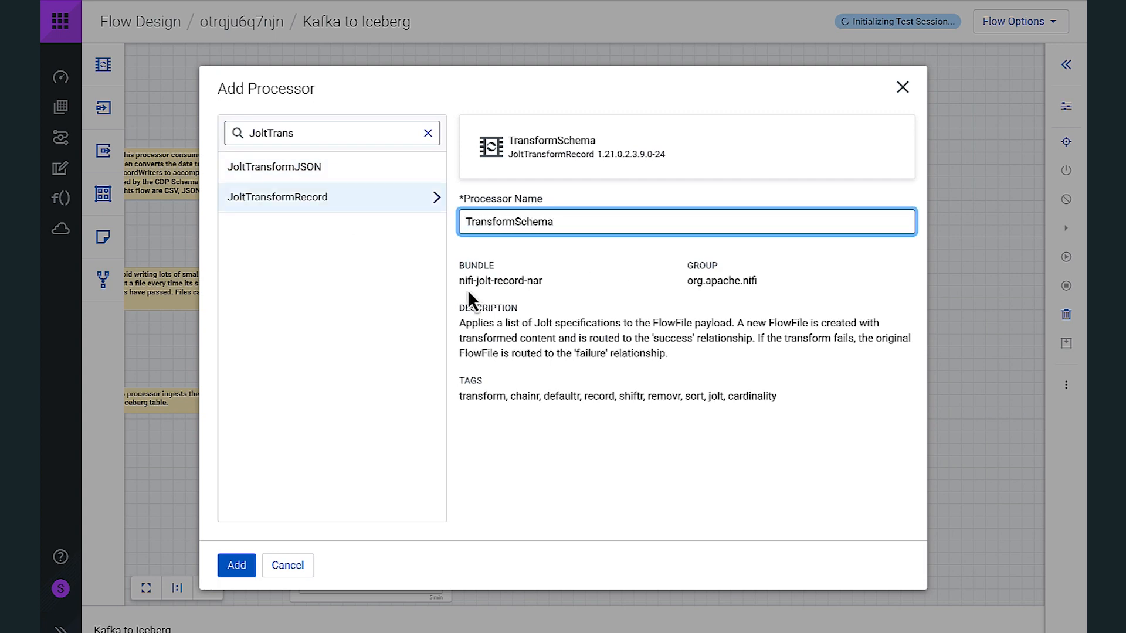
pyautogui.click(236, 566)
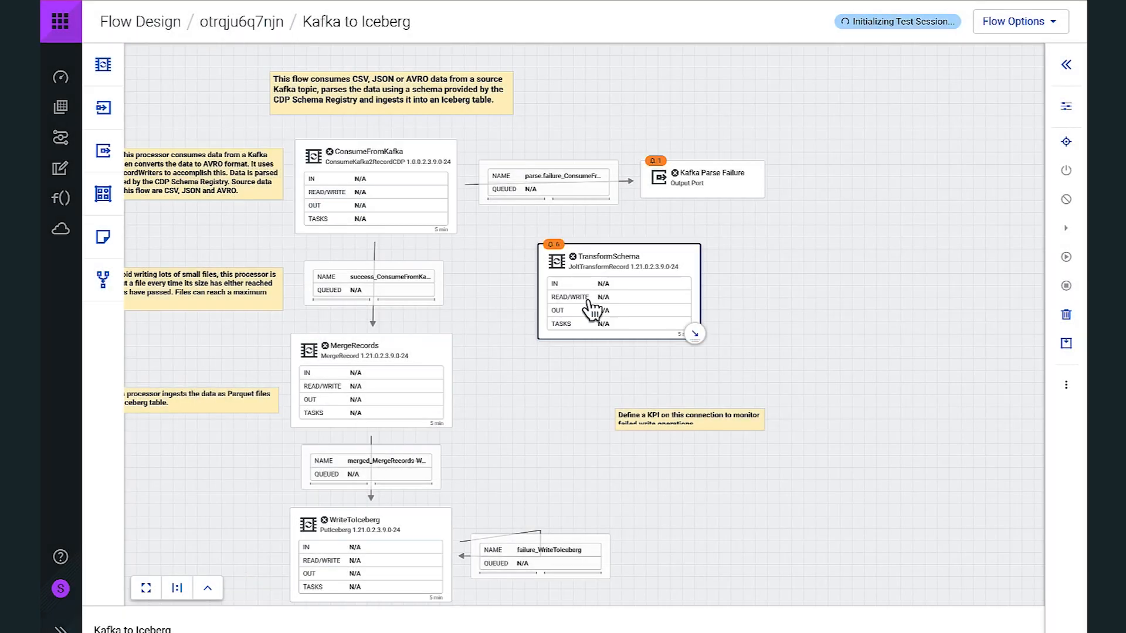
# - Reposition the TransformSchema processor in the free space below the Kafka Parse Failure output port
pyautogui.moveTo(585, 282); pyautogui.dragTo(662, 276)
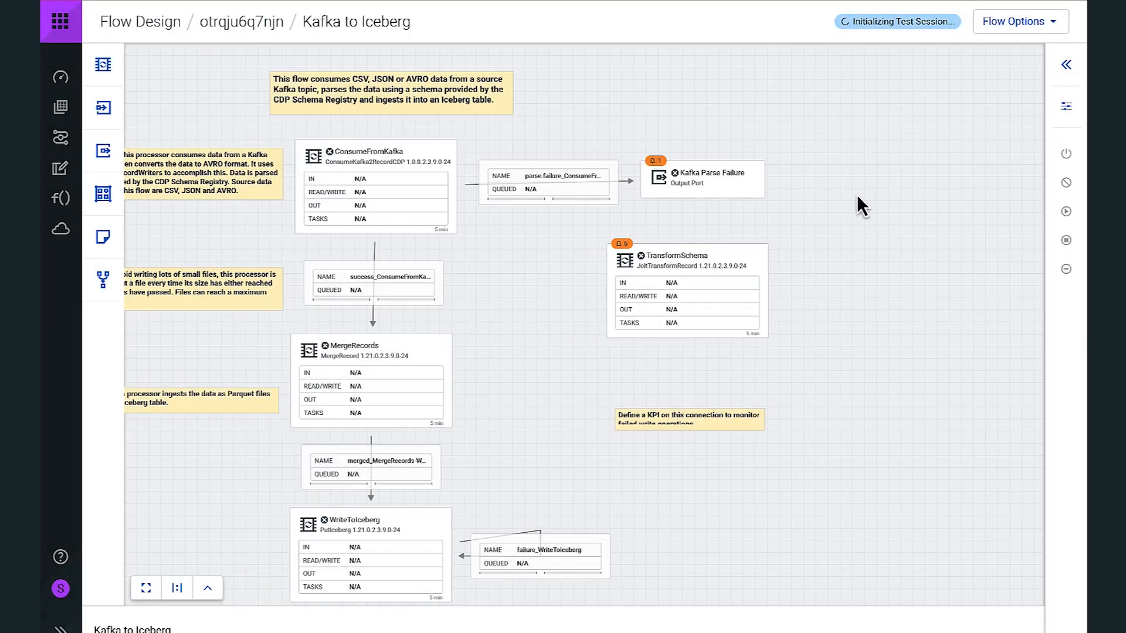
pyautogui.moveTo(857, 195); pyautogui.dragTo(844, 184)
pyautogui.moveTo(713, 282); pyautogui.dragTo(673, 314)
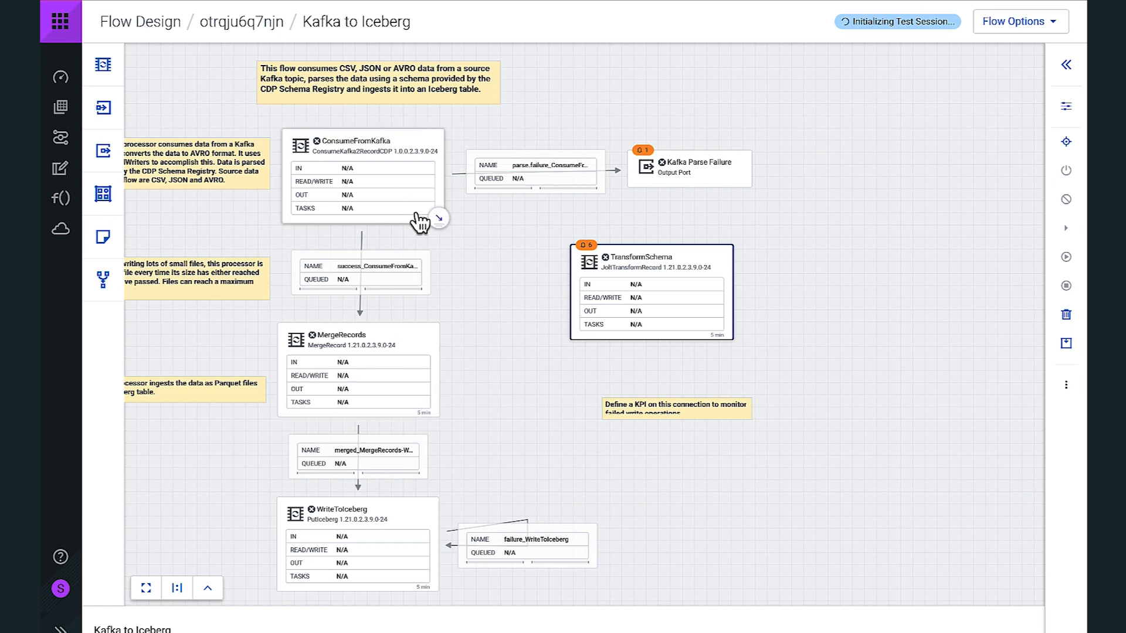
# - Connect ConsumeFromKafka to TransformSchema using the success relationship
pyautogui.moveTo(437, 221); pyautogui.dragTo(617, 300)
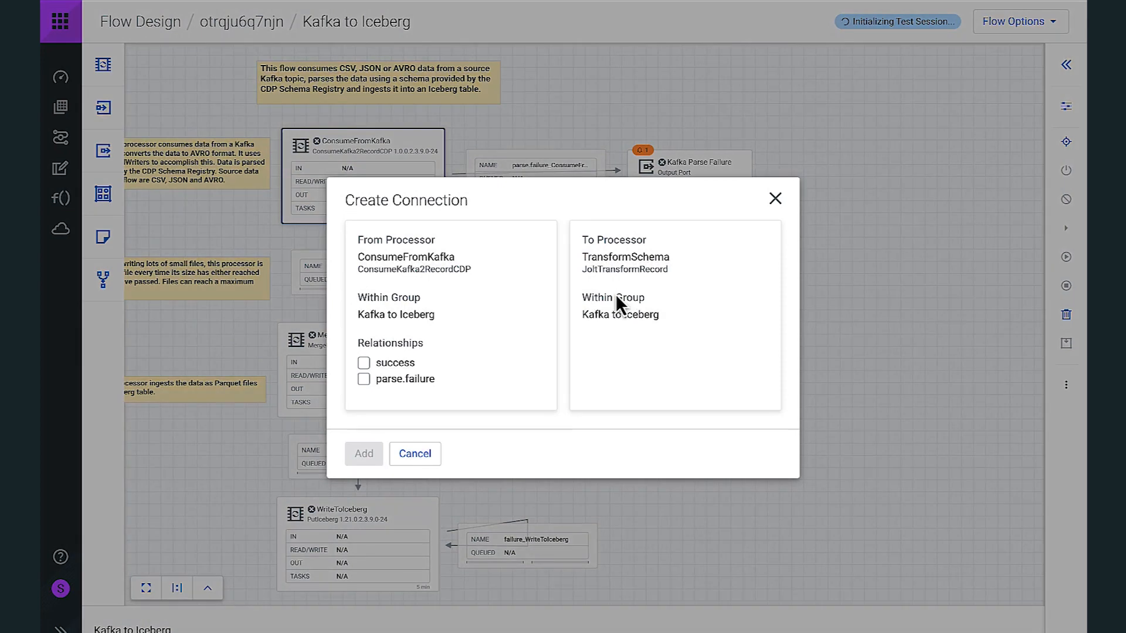
pyautogui.click(363, 363)
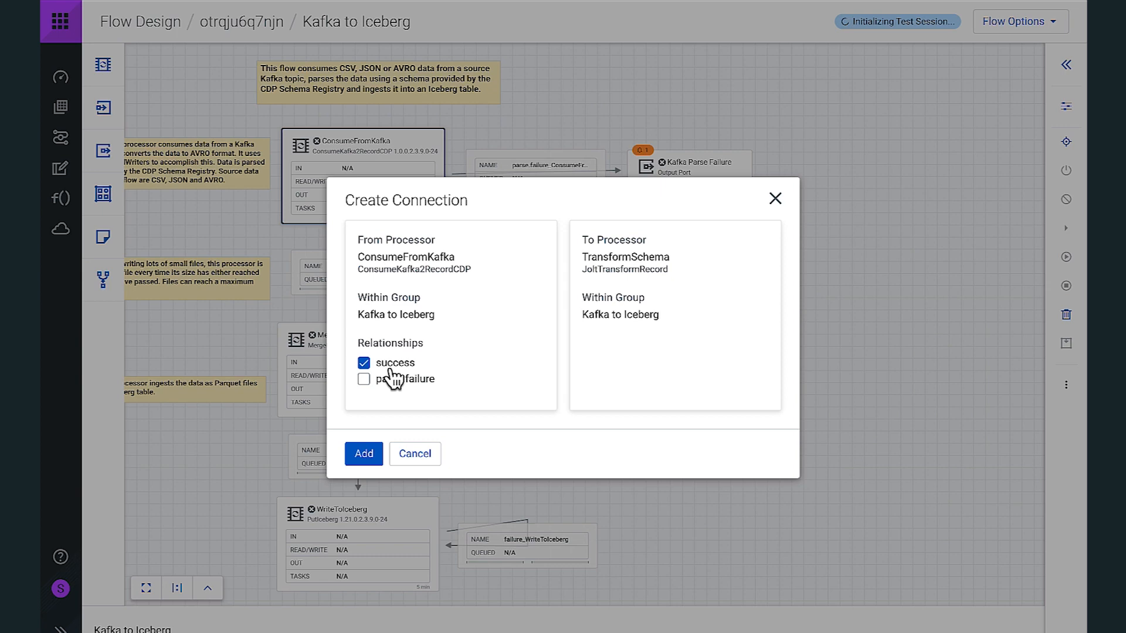
pyautogui.click(364, 453)
# - Shift TransformSchema further away from the main path and connect it to MergeRecords using the success relationship
pyautogui.moveTo(752, 283); pyautogui.dragTo(772, 302)
pyautogui.moveTo(841, 350); pyautogui.dragTo(408, 382)
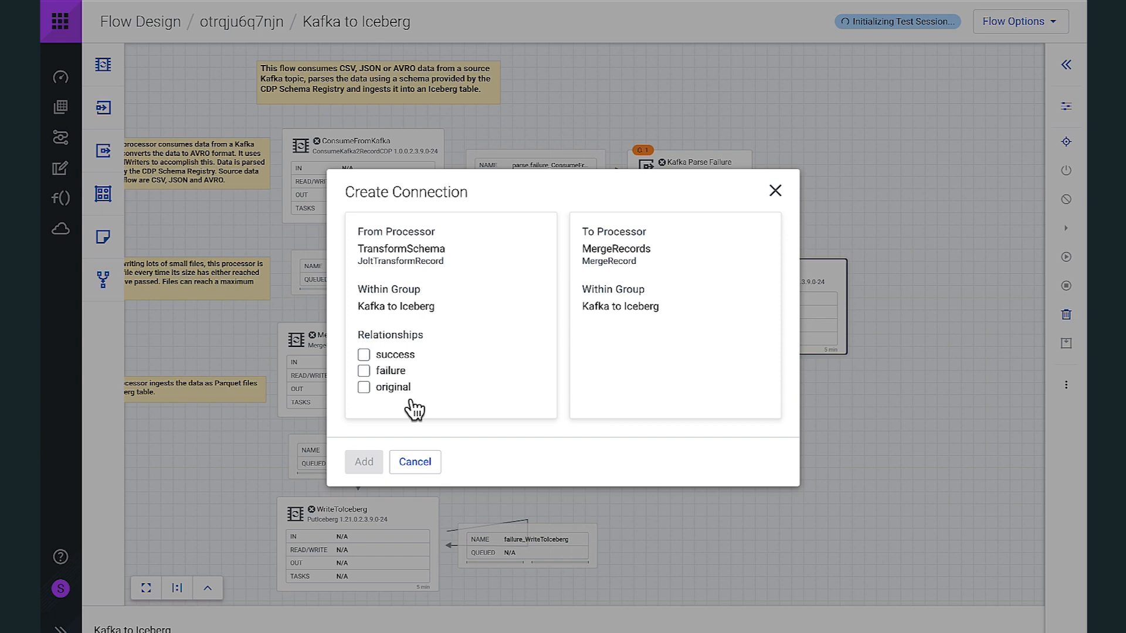
pyautogui.click(403, 357)
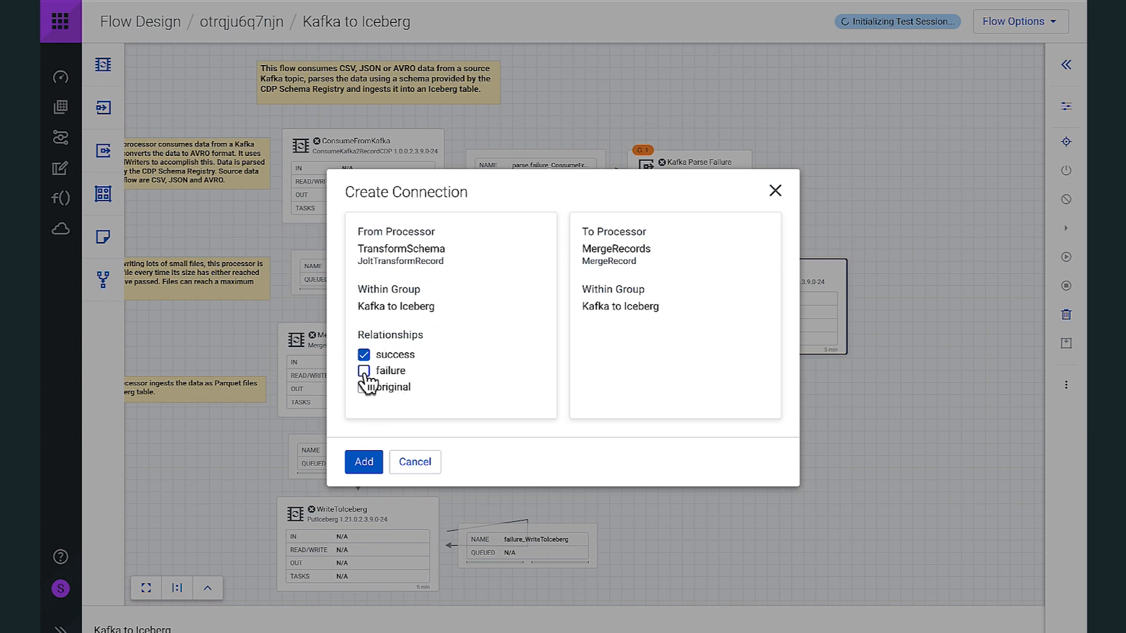
pyautogui.click(365, 461)
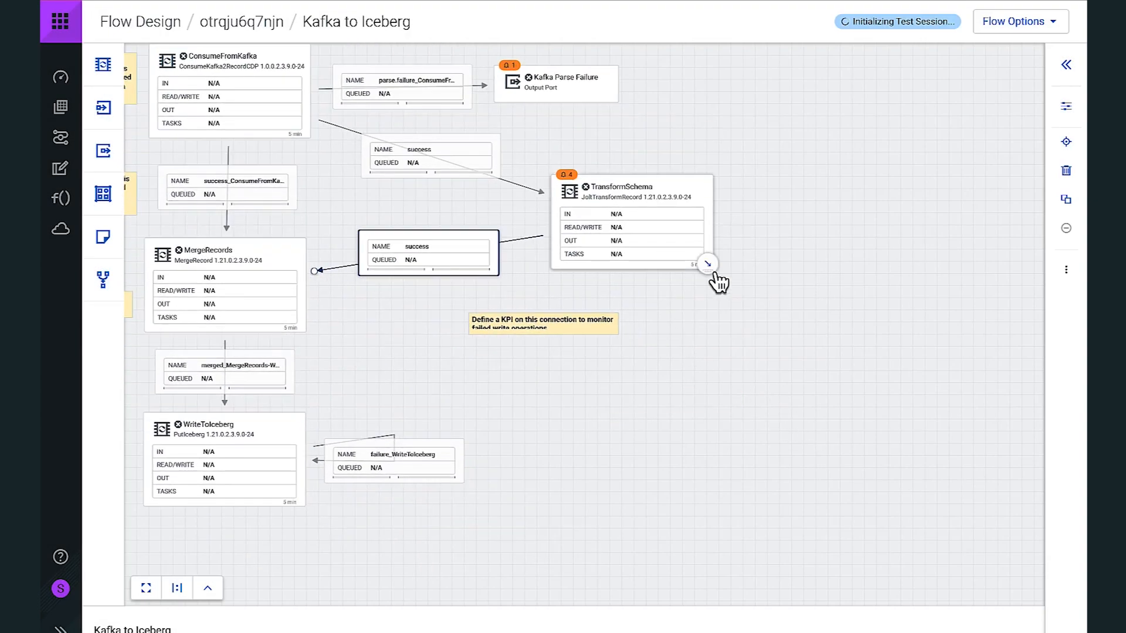
# - Connect TransformSchema to WriteToIceberg using the failure relationship
pyautogui.moveTo(714, 276); pyautogui.dragTo(274, 457)
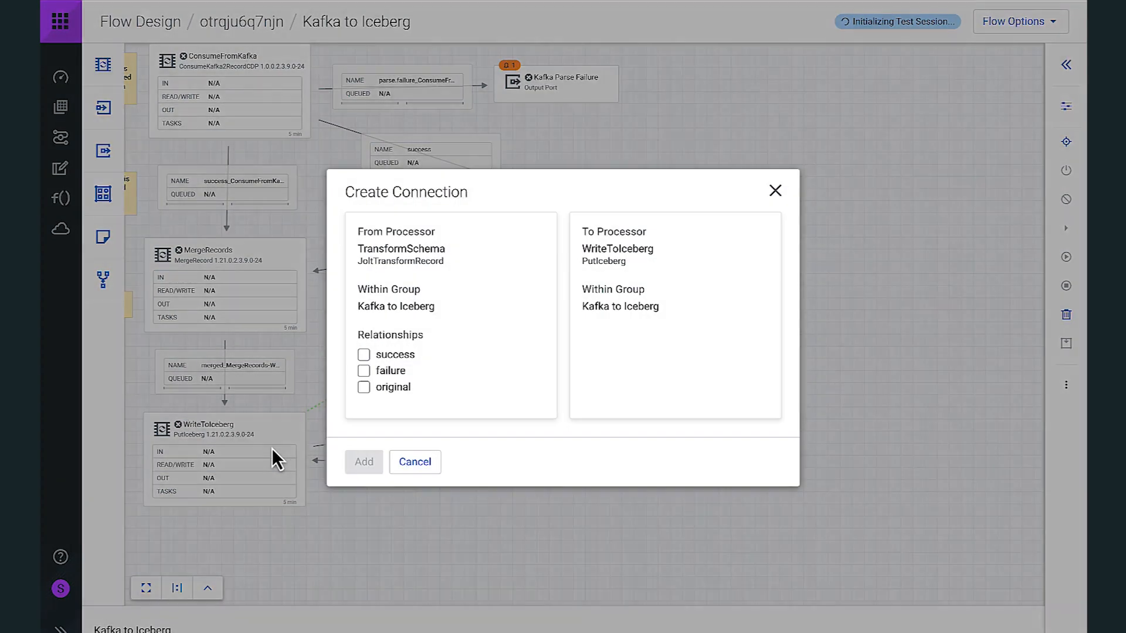
pyautogui.click(390, 371)
pyautogui.click(378, 462)
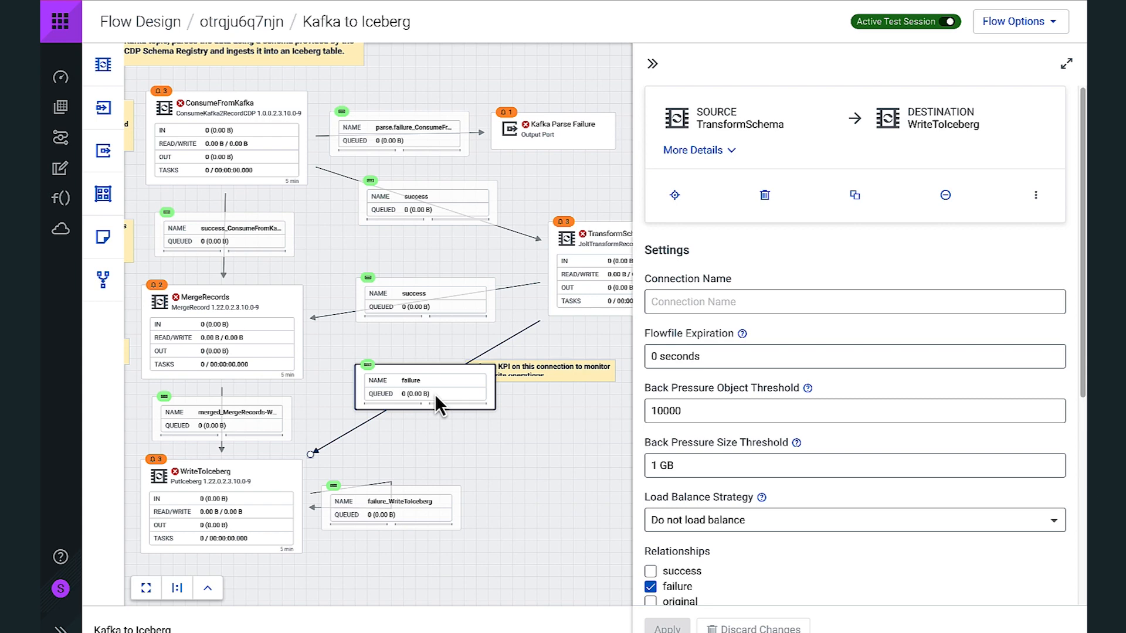
# - Delete the failure connection between TransformSchema and WriteToIceberg
pyautogui.rightClick(437, 404)
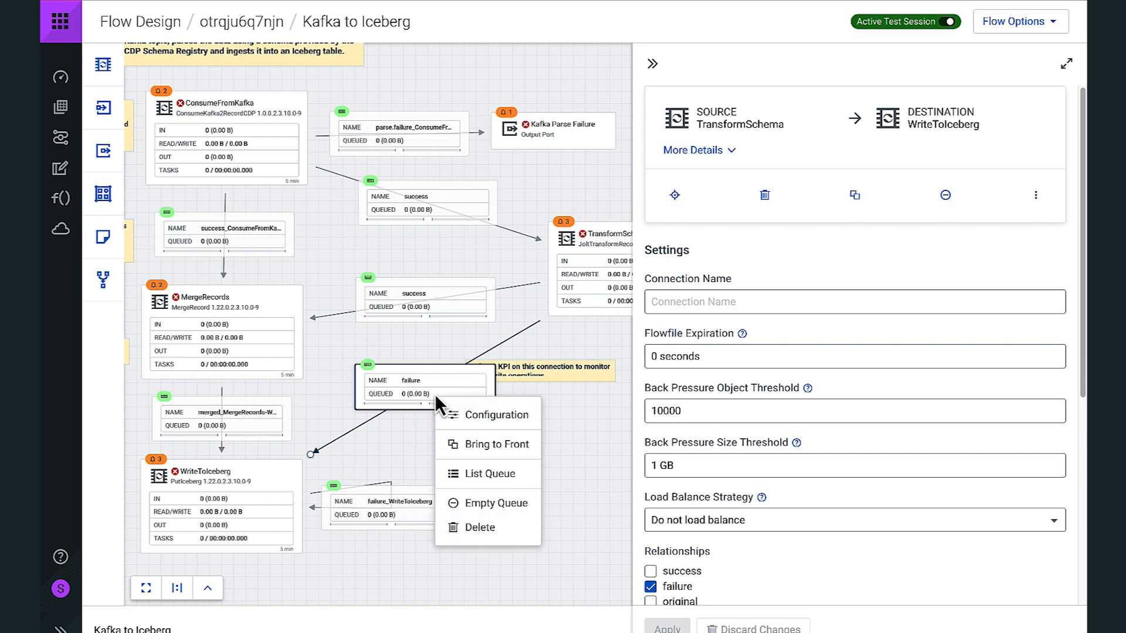
pyautogui.click(480, 527)
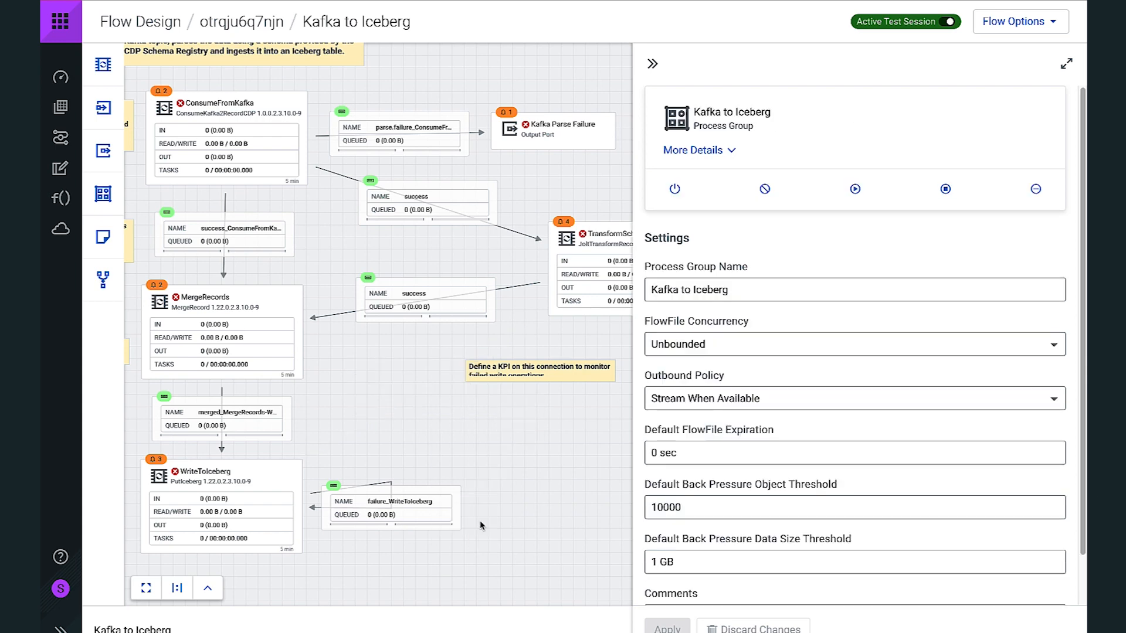
# - Delete the direct success connection between ConsumeFromKafka and MergeRecords
pyautogui.moveTo(390, 386); pyautogui.dragTo(393, 406)
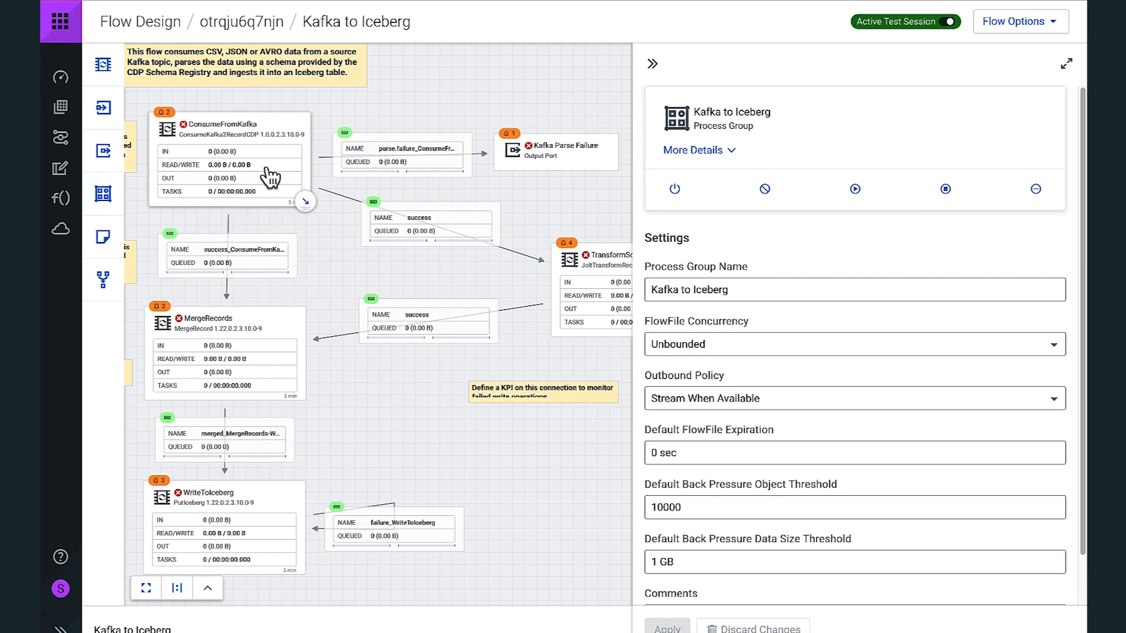
pyautogui.click(234, 258)
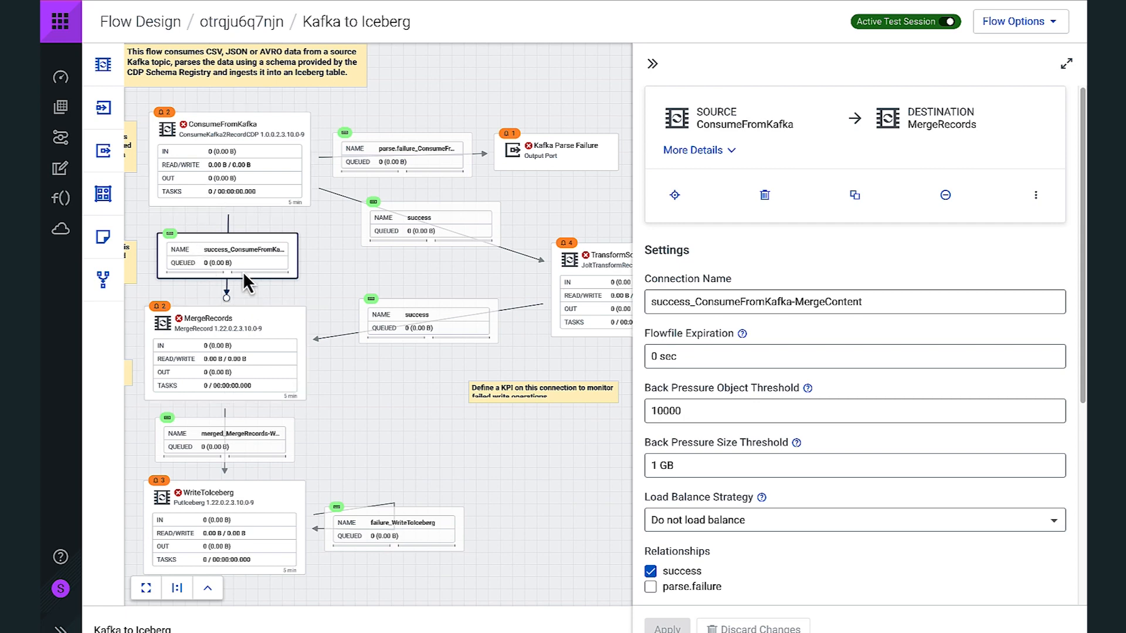
pyautogui.press('Delete')
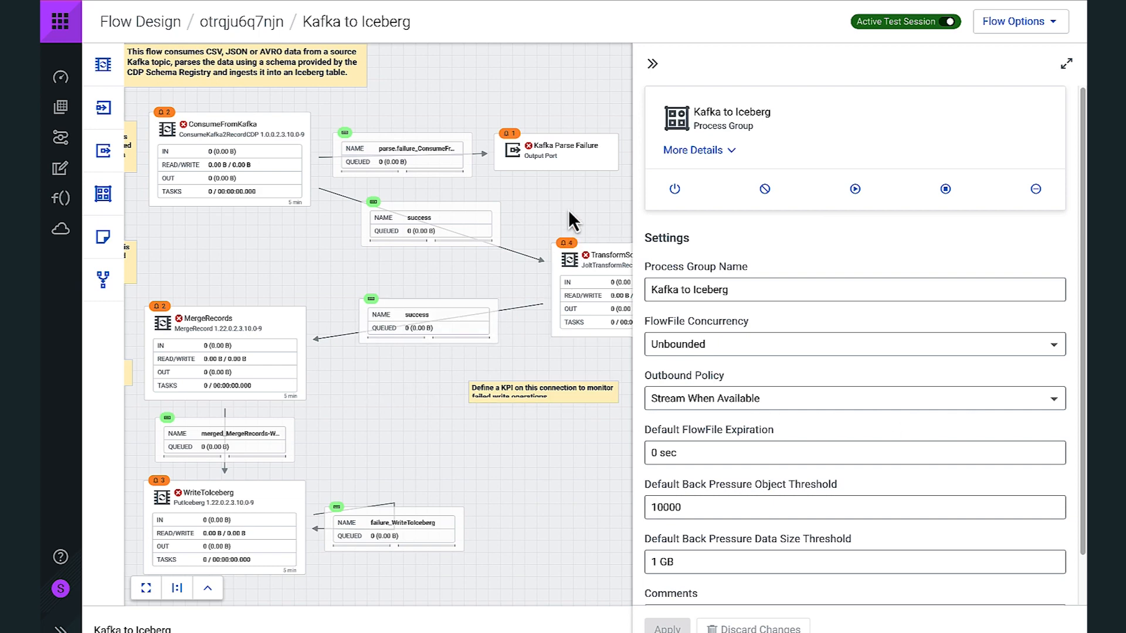
# - In the flow's services, enable CDP_Schema_Registry together with its referencing components
pyautogui.moveTo(571, 221); pyautogui.dragTo(549, 226)
pyautogui.click(1003, 22)
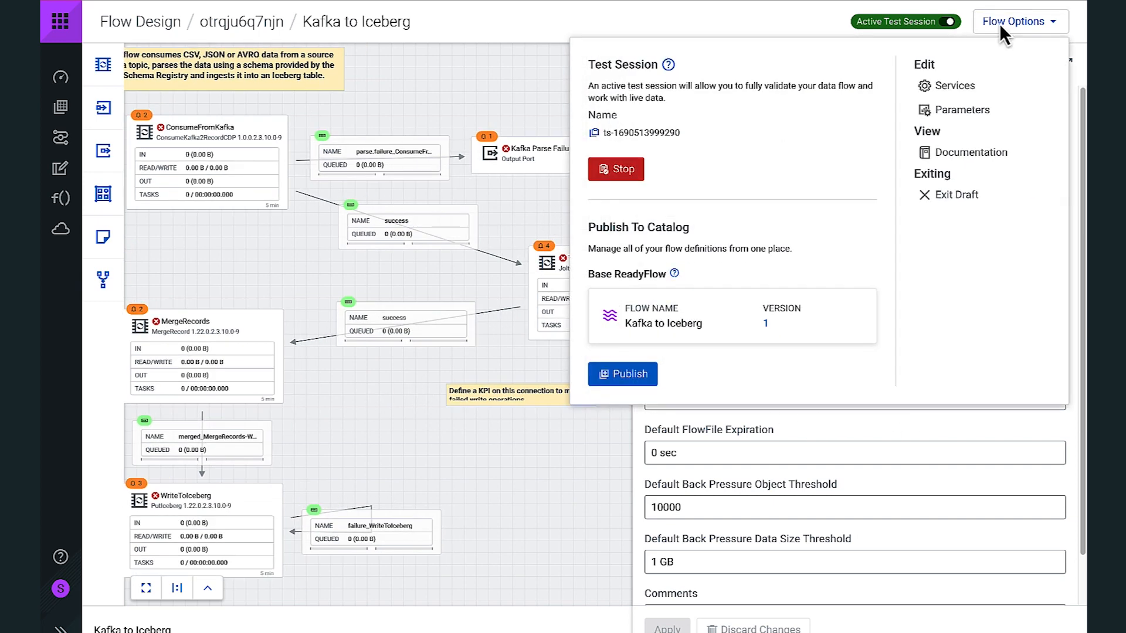
pyautogui.click(961, 86)
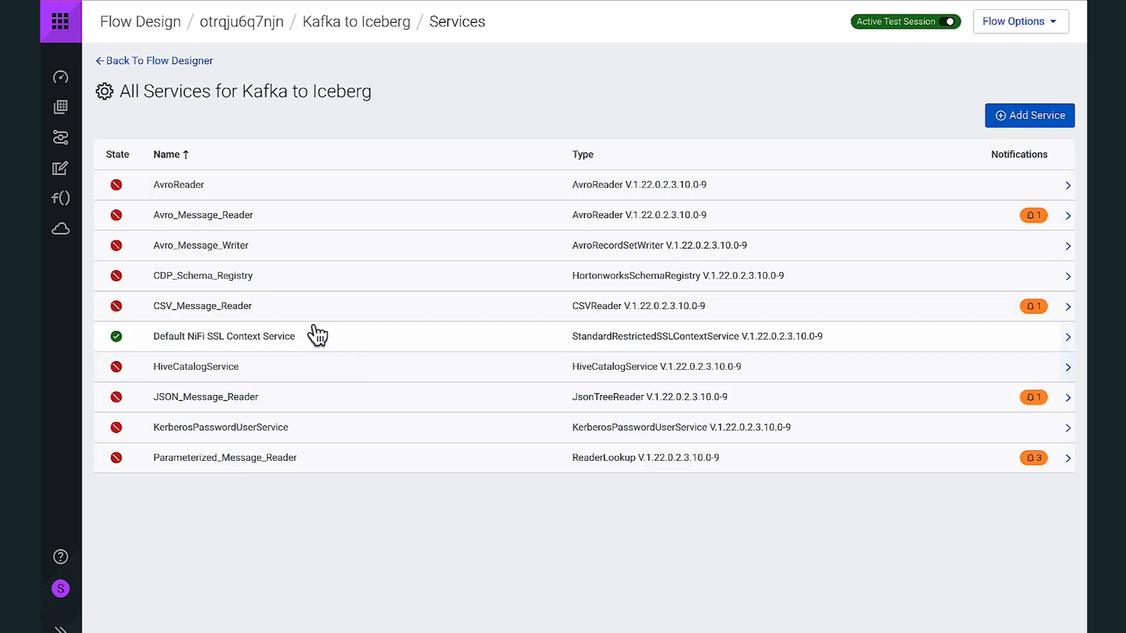
pyautogui.click(293, 281)
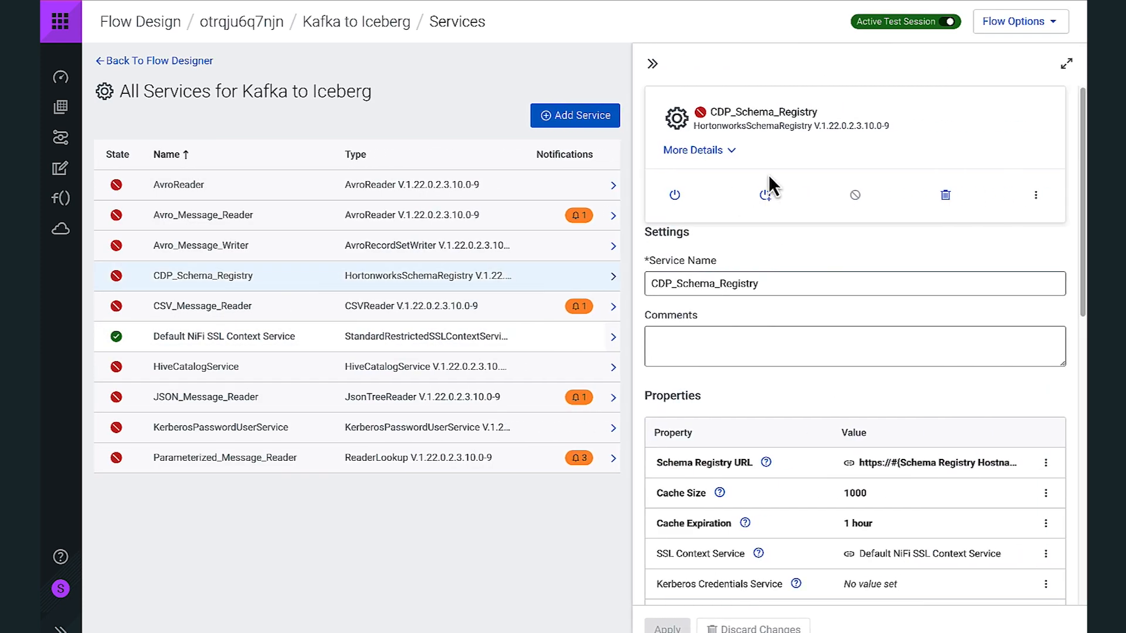
pyautogui.click(766, 192)
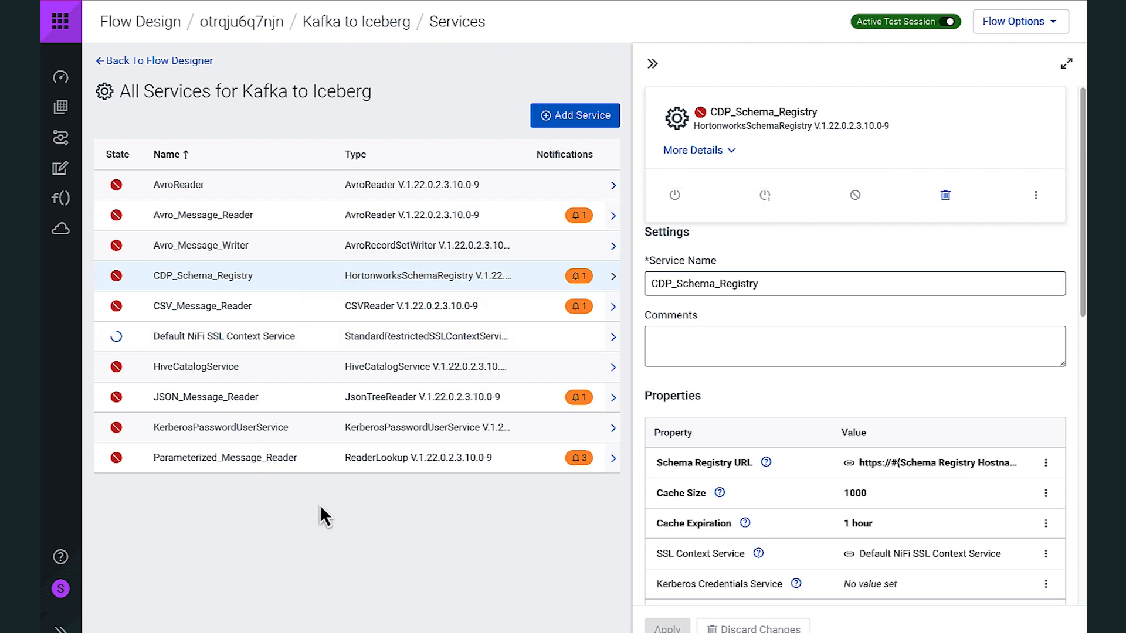
# - Enable the AvroReader and Avro_Message_Writer services
pyautogui.click(232, 196)
pyautogui.click(675, 196)
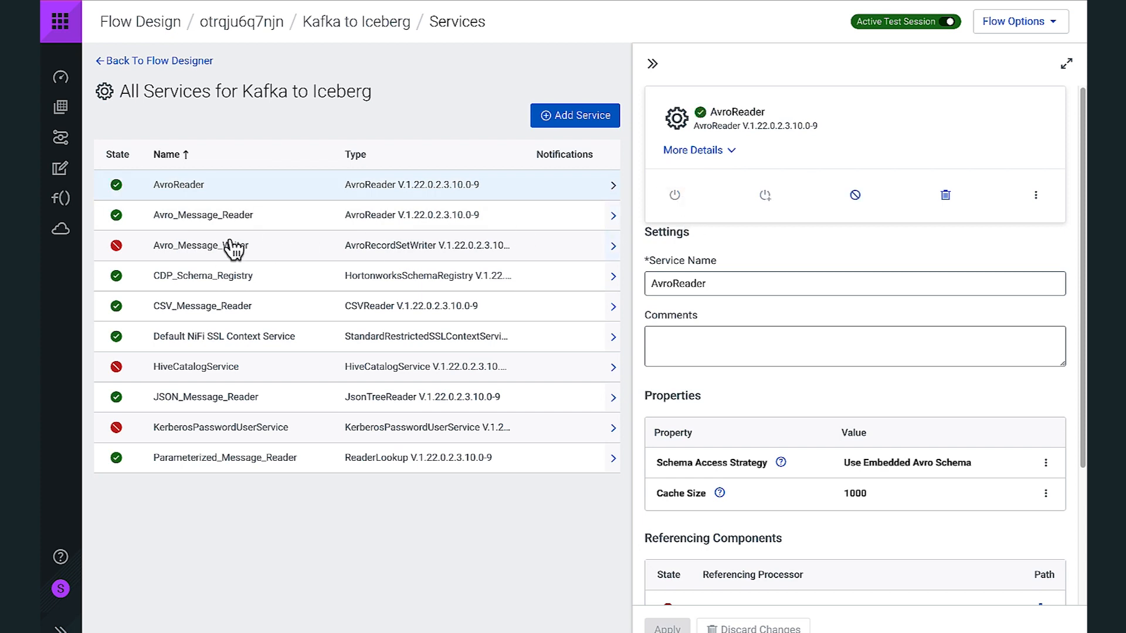
pyautogui.click(226, 247)
pyautogui.click(675, 196)
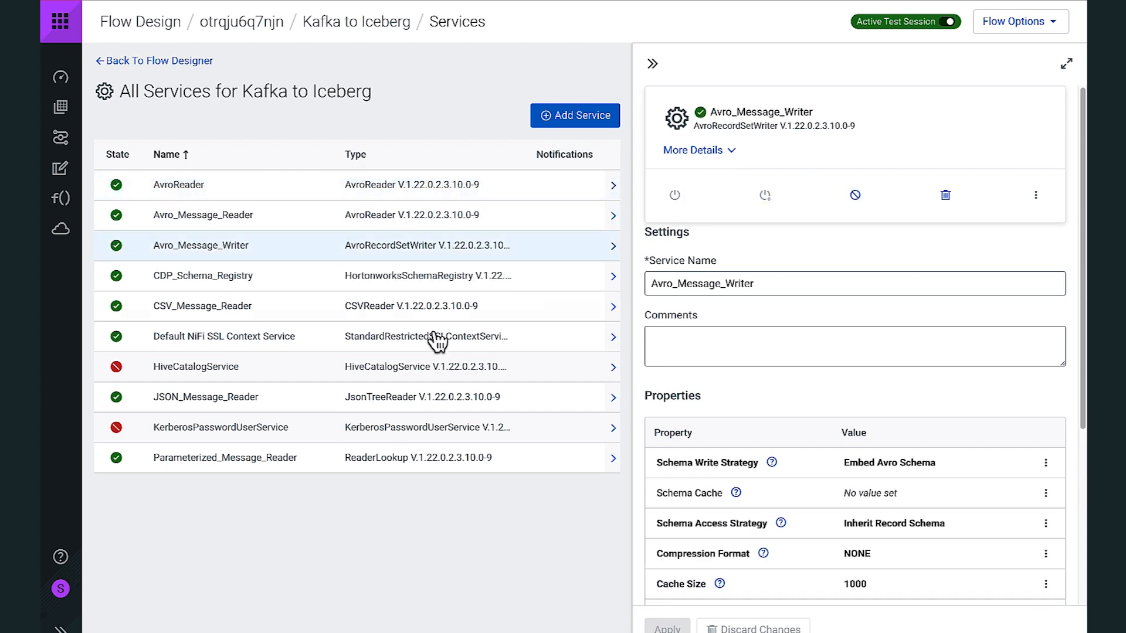
# - Enable the HiveCatalogService and KerberosPasswordUserService services and return to the flow canvas
pyautogui.click(237, 376)
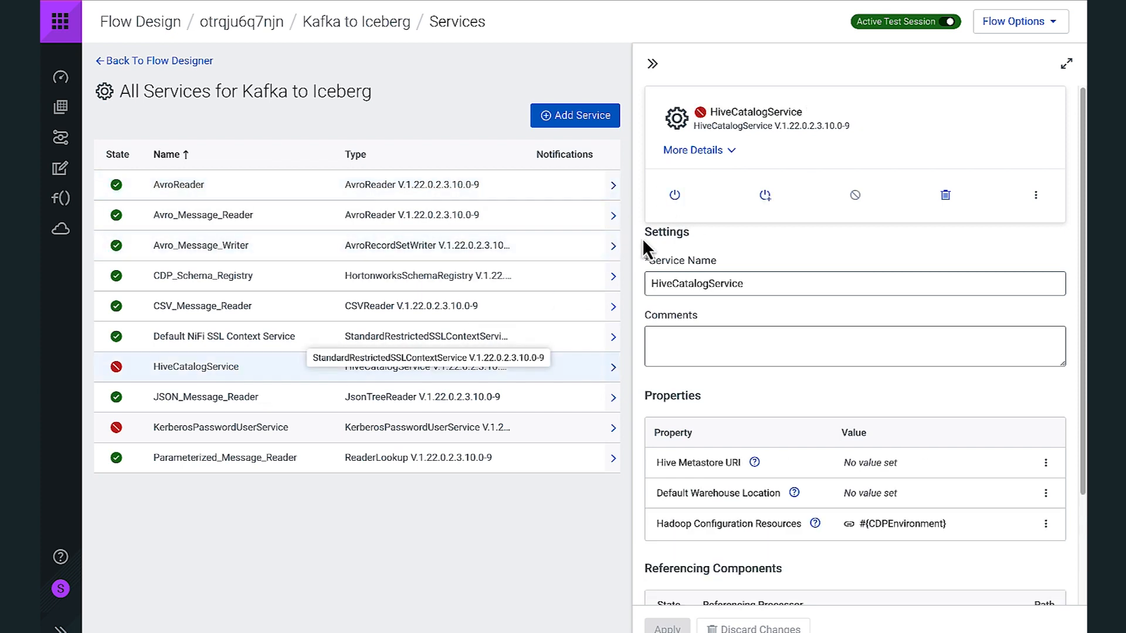
pyautogui.click(675, 197)
pyautogui.click(423, 433)
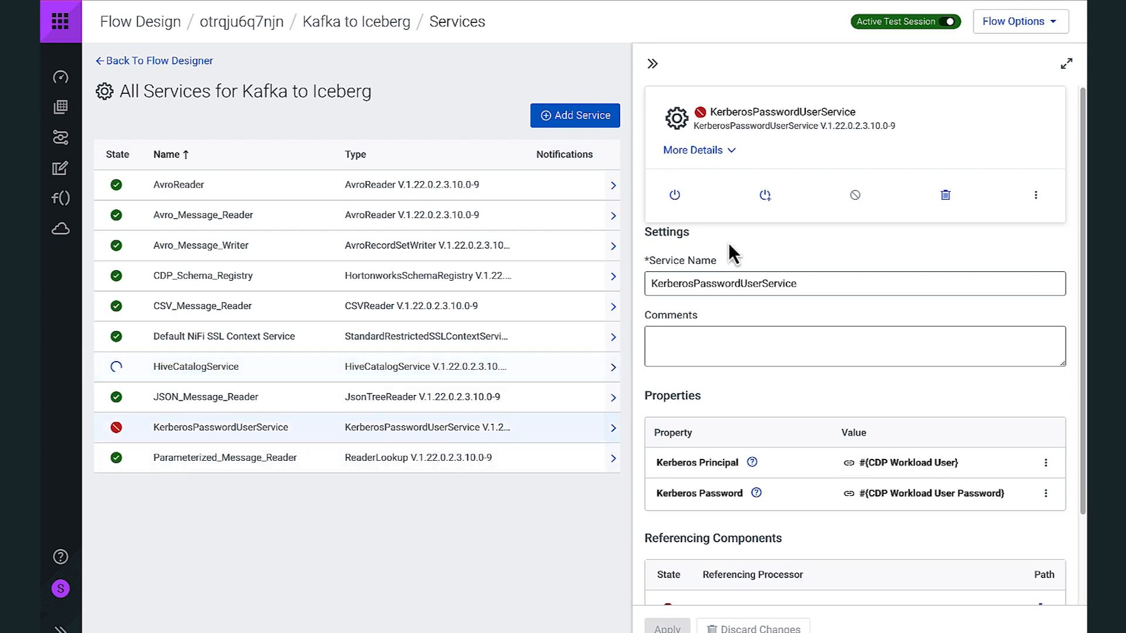
pyautogui.click(675, 197)
pyautogui.click(189, 62)
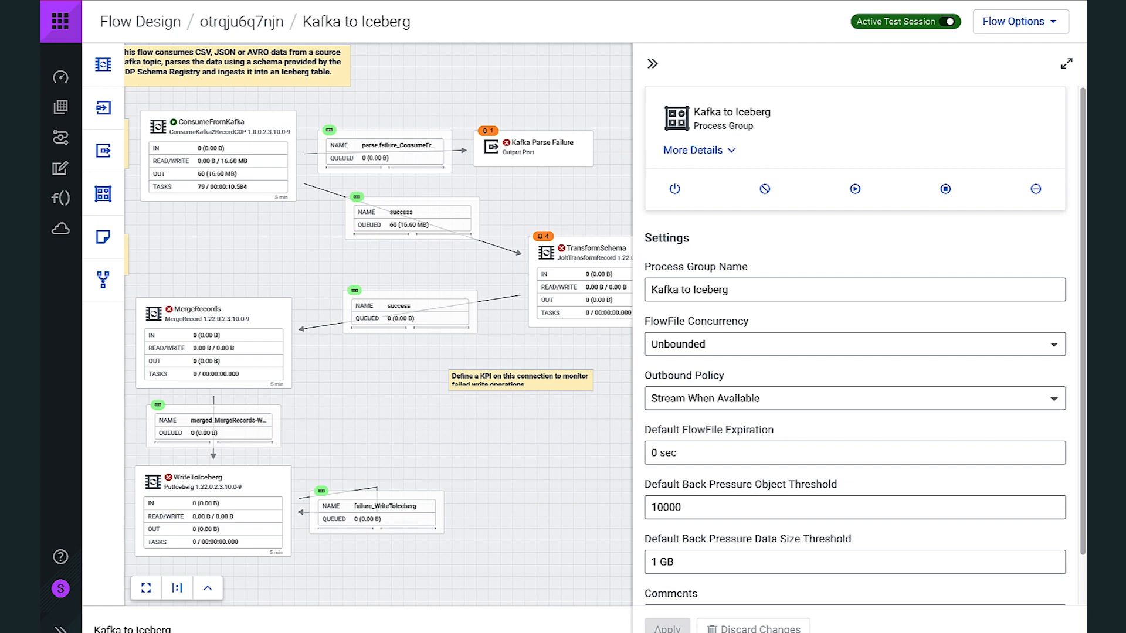
# - Add a new AvroRecordSetWriter service named TransformedSchemaWriter for TransformSchema's Record Writer property
pyautogui.click(549, 298)
pyautogui.moveTo(455, 267); pyautogui.dragTo(377, 247)
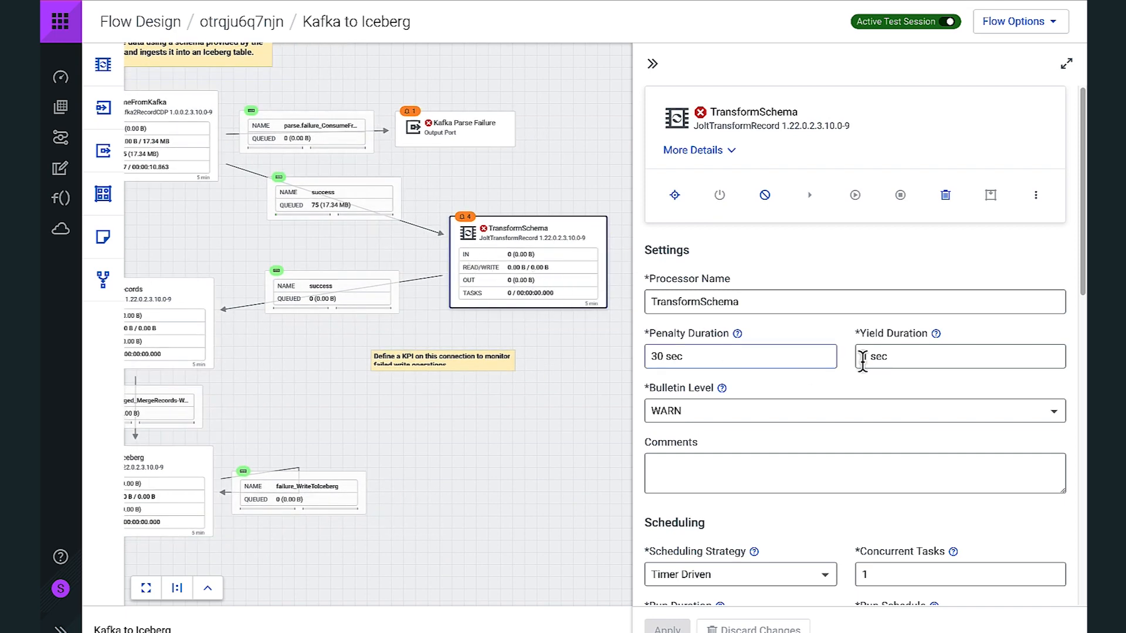
pyautogui.scroll(-5, 879, 360)
pyautogui.scroll(-3, 893, 360)
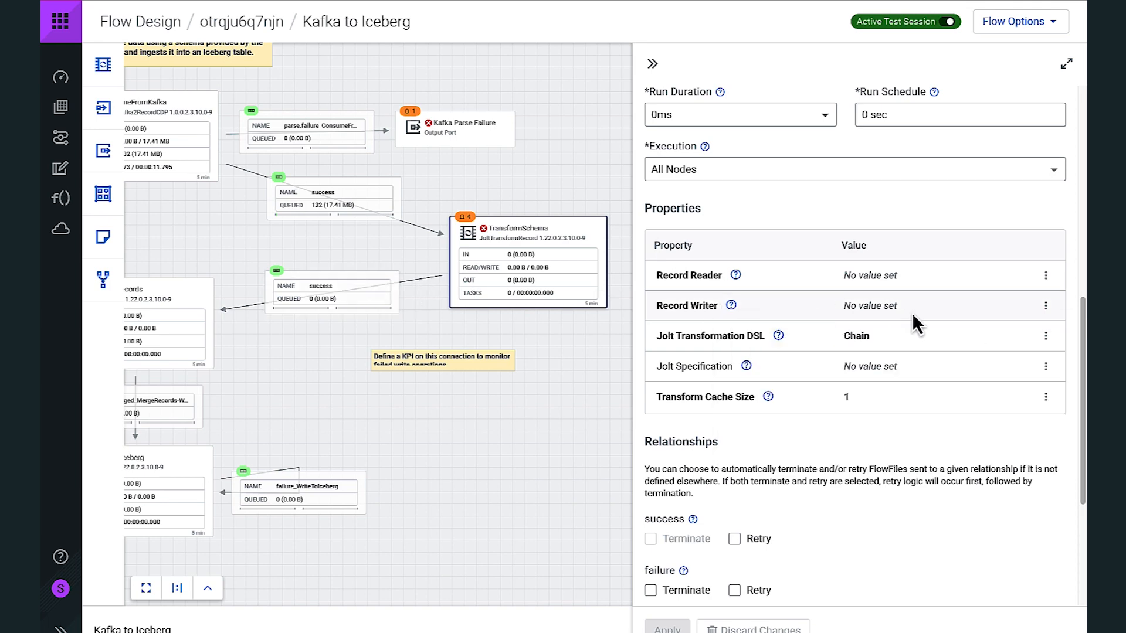
pyautogui.click(1045, 307)
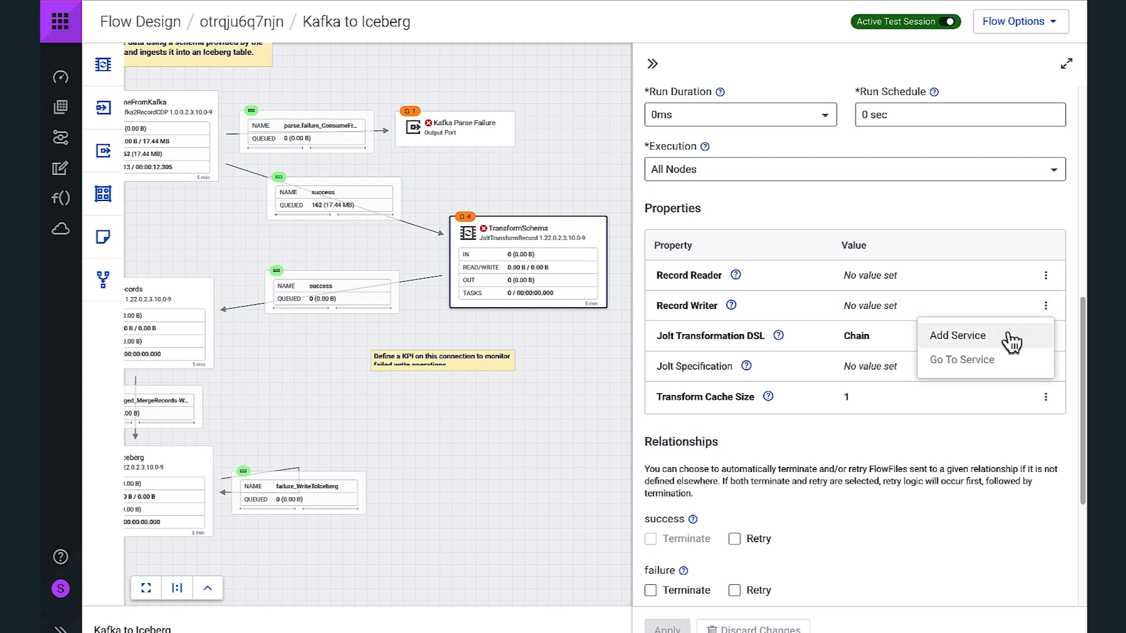
pyautogui.click(972, 340)
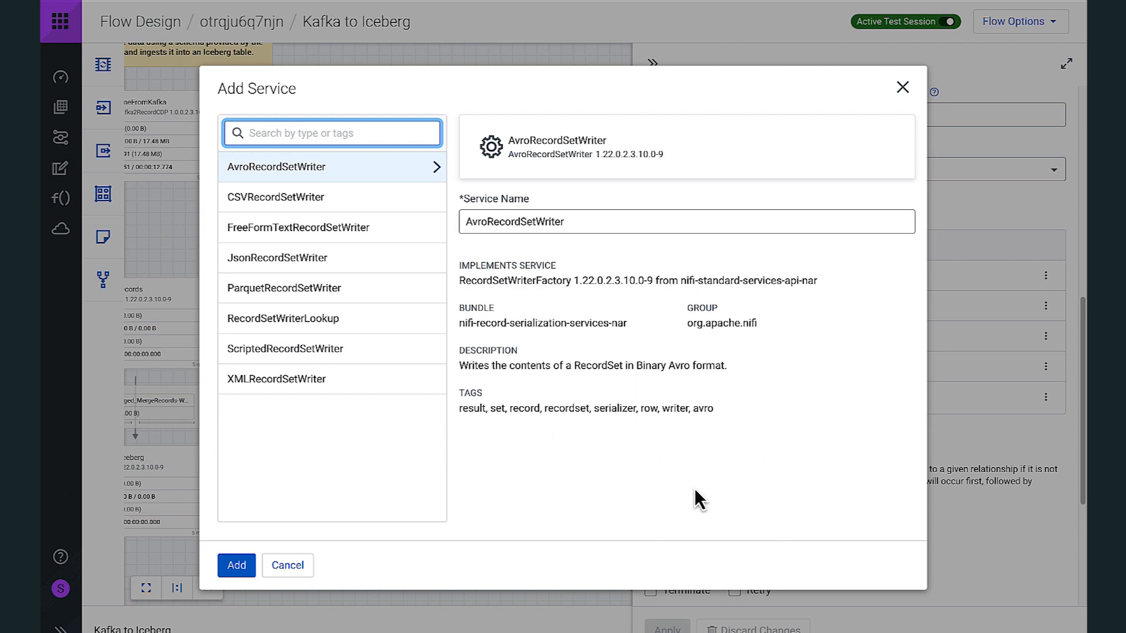
pyautogui.doubleClick(593, 226)
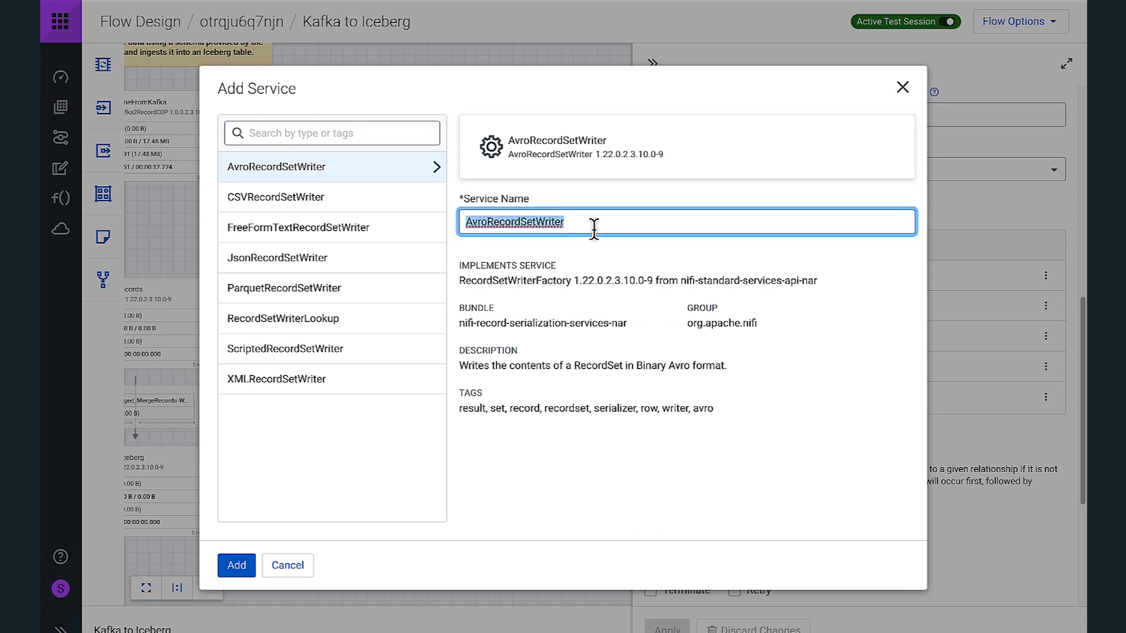
pyautogui.write('Trans')
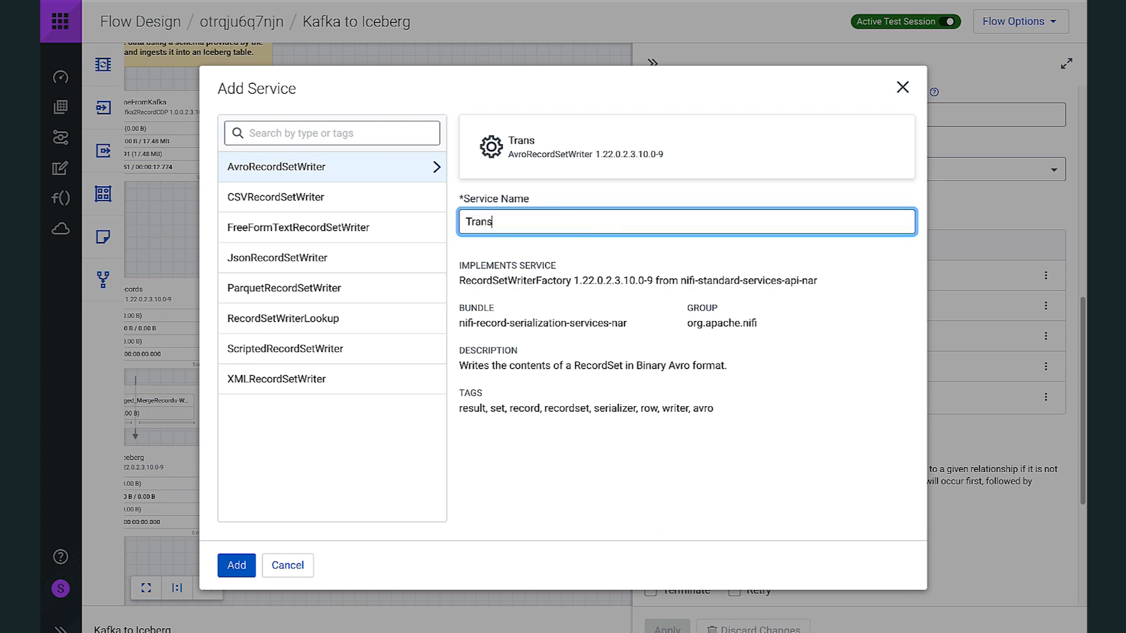
pyautogui.write('formedSchemawriter')
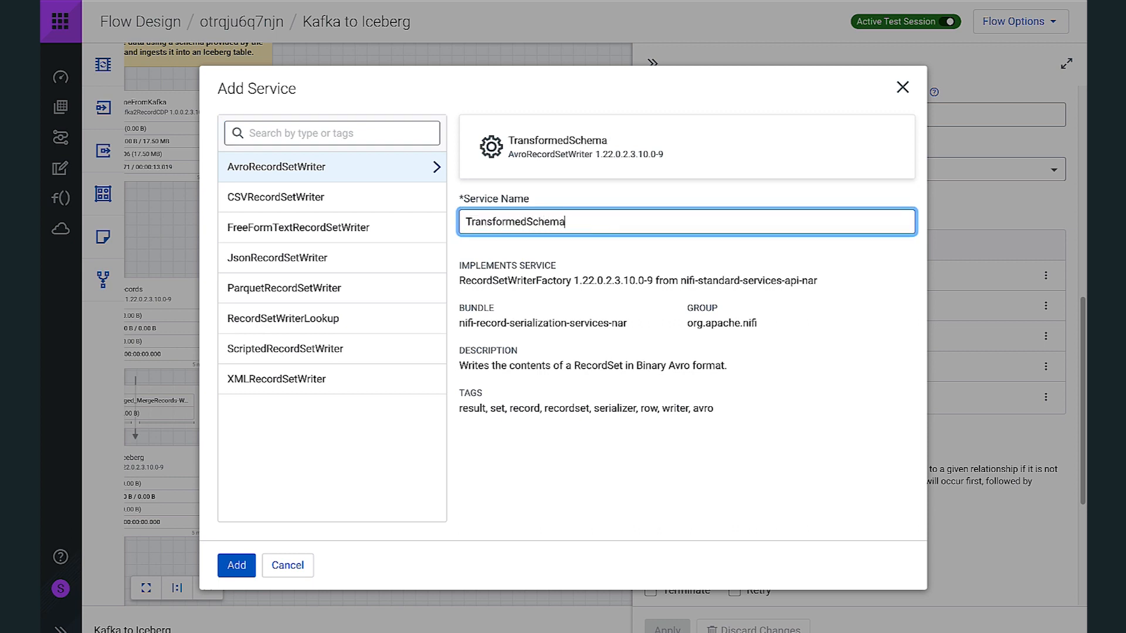
pyautogui.press('BackSpace')
pyautogui.press('BackSpace')
pyautogui.press('BackSpace')
pyautogui.press('BackSpace')
pyautogui.press('BackSpace')
pyautogui.press('BackSpace')
pyautogui.write('Writer')
pyautogui.click(238, 565)
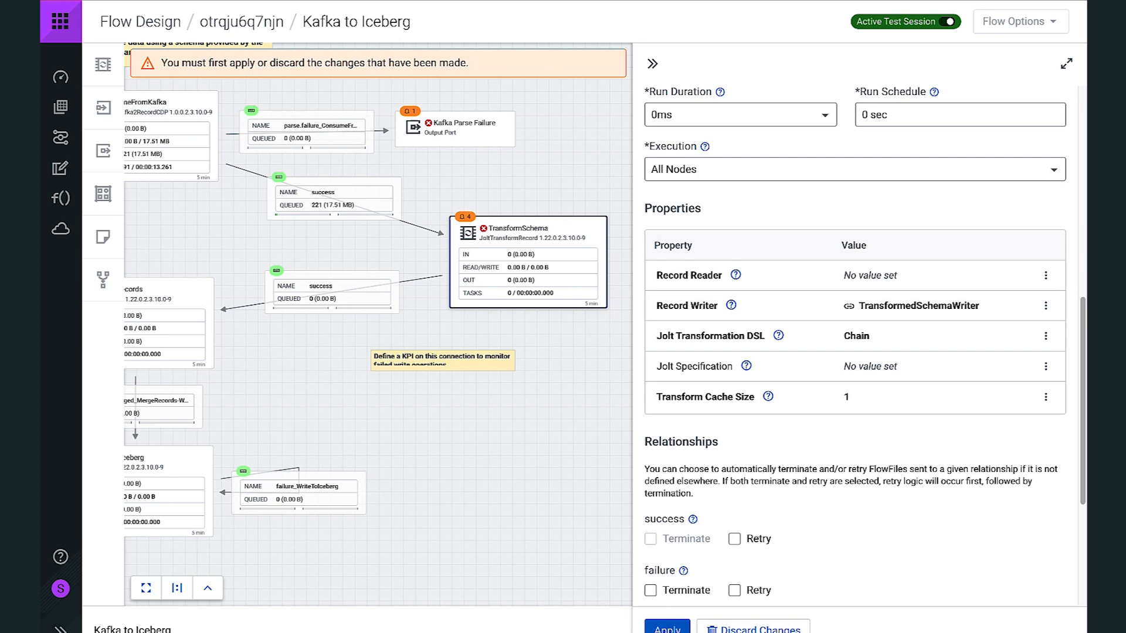
pyautogui.click(1045, 306)
pyautogui.click(960, 360)
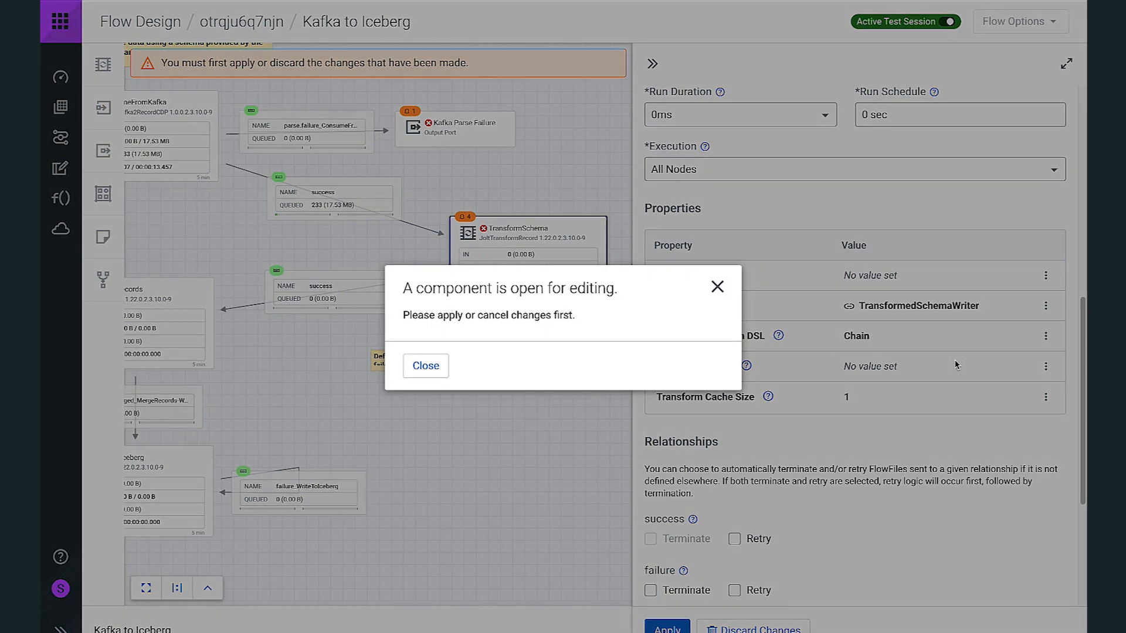
pyautogui.click(443, 372)
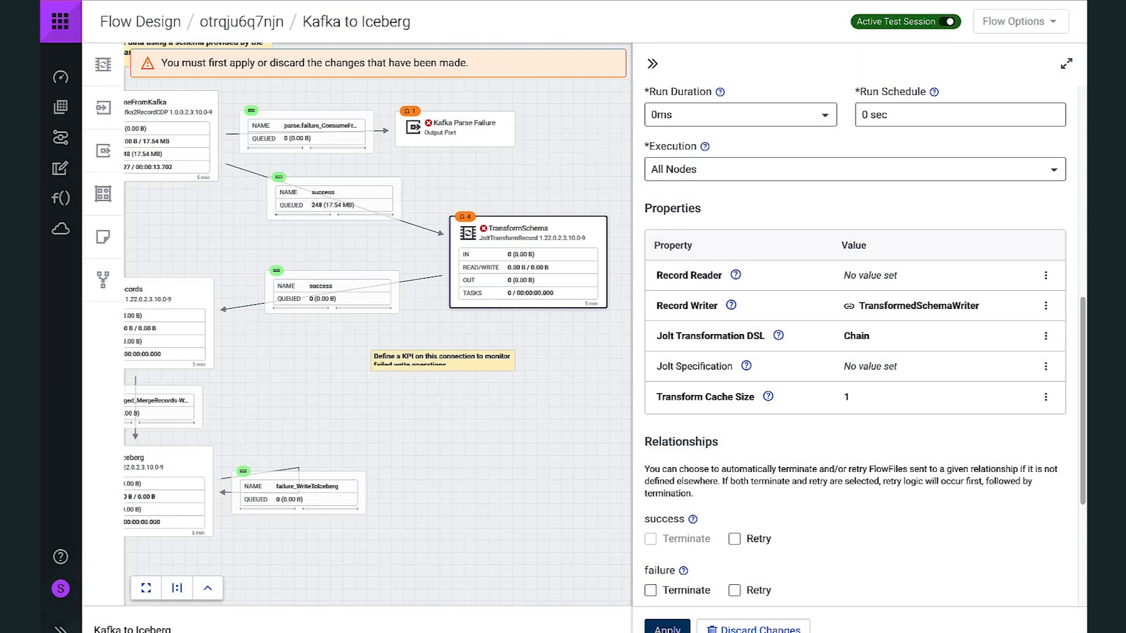
# - With TransformSchema's changes applied, go to its Record Writer service and set Schema Access Strategy to Use 'Schema Name' Property
pyautogui.click(1045, 306)
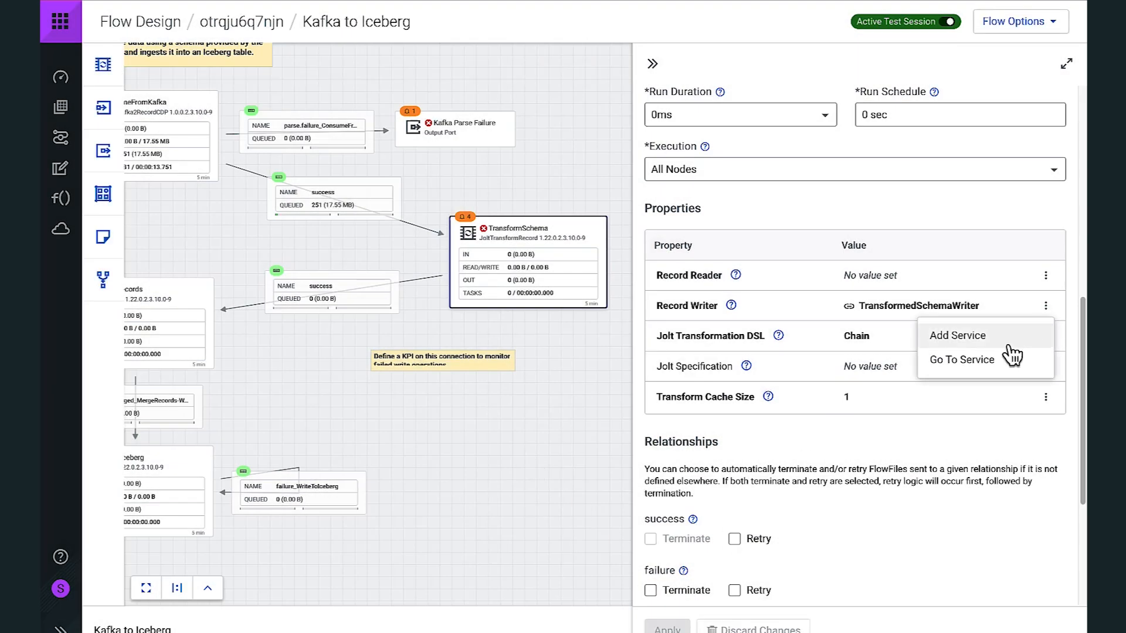
pyautogui.click(993, 362)
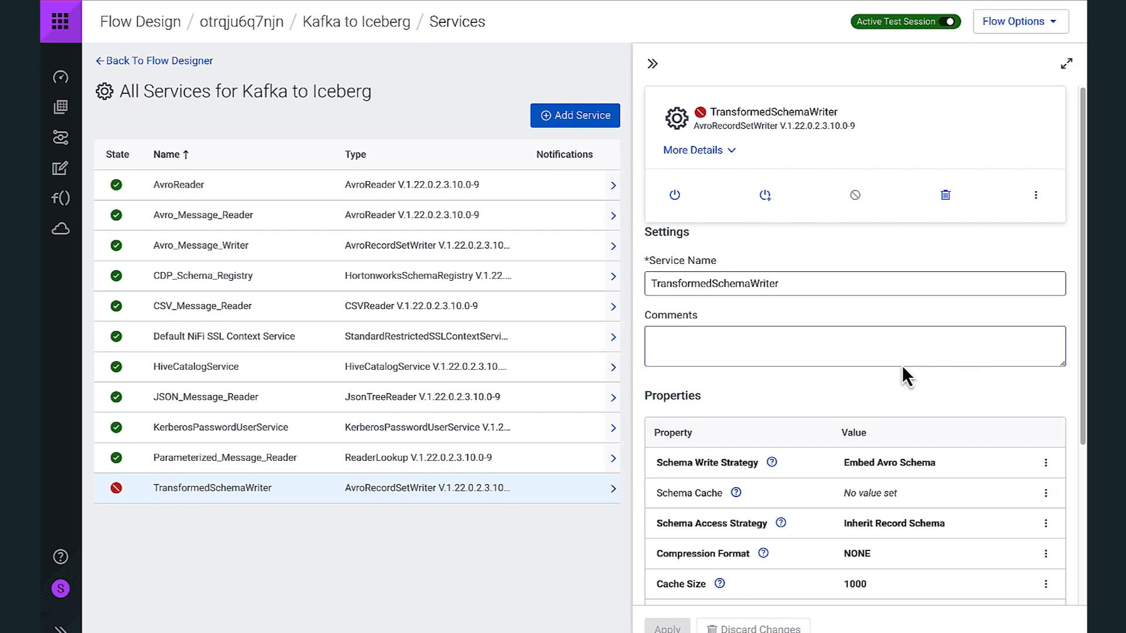
pyautogui.scroll(-3, 884, 457)
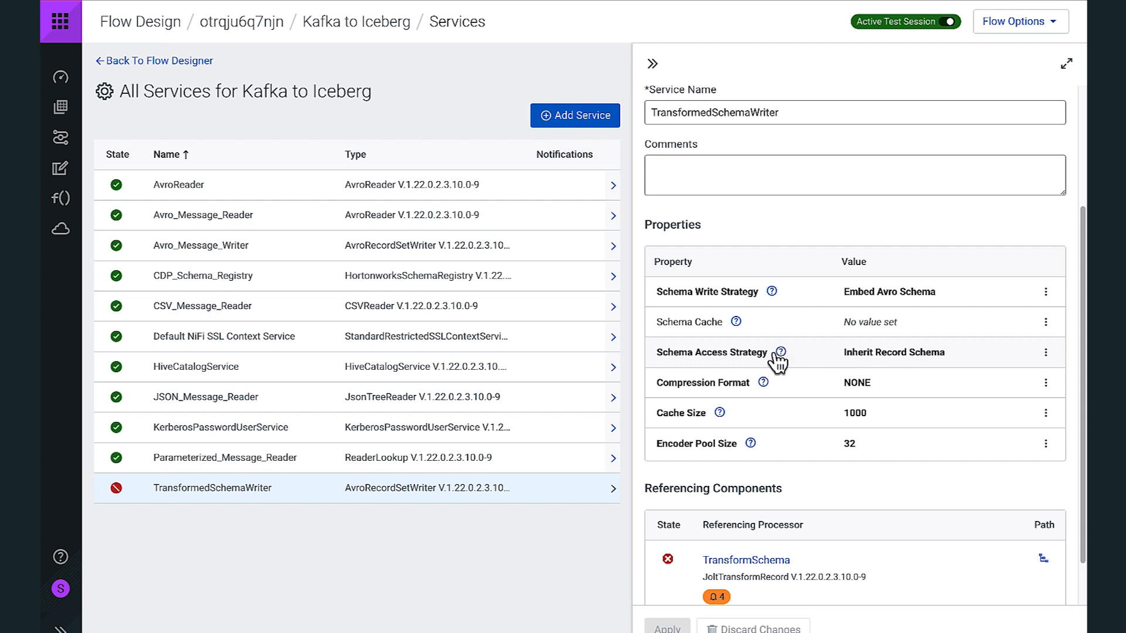
pyautogui.click(902, 369)
pyautogui.click(892, 357)
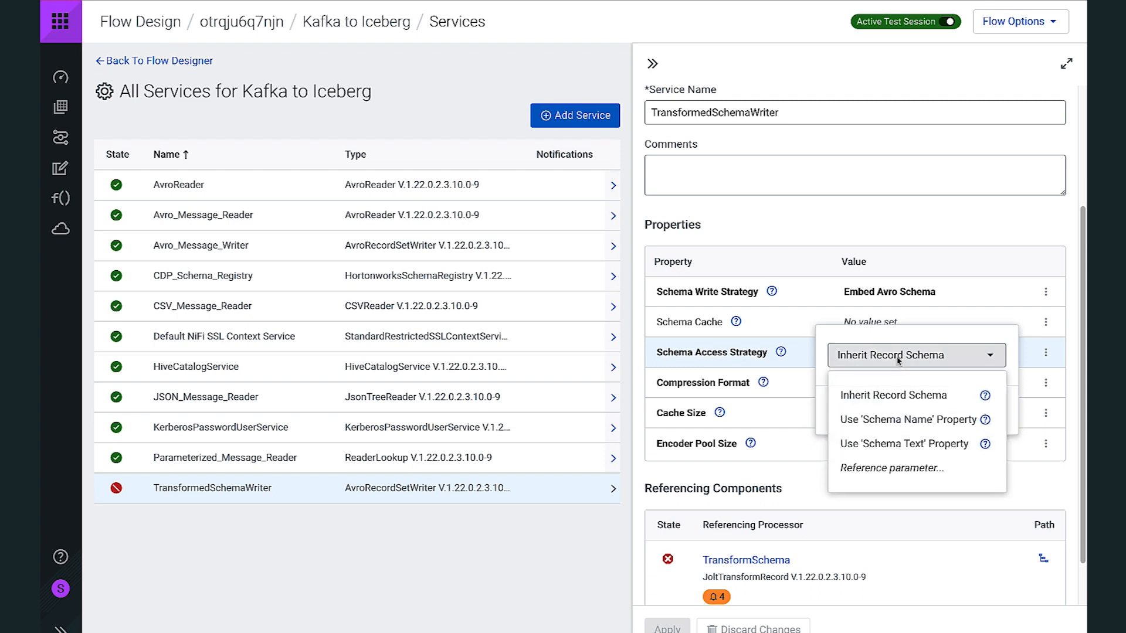
pyautogui.click(895, 431)
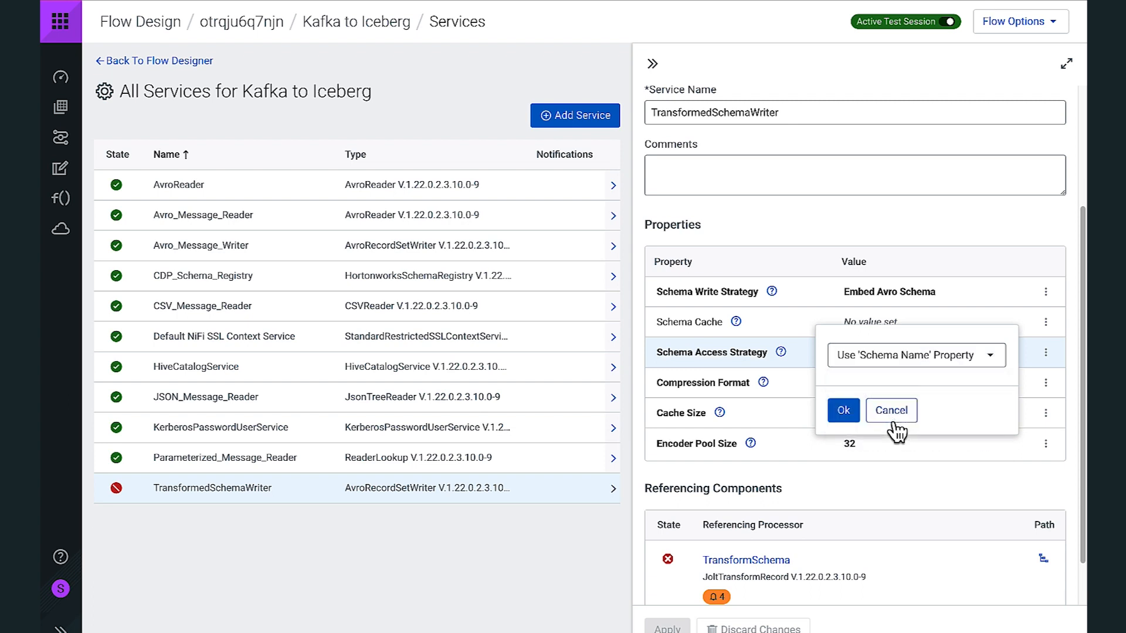
pyautogui.click(849, 411)
# - Set the Schema Registry of TransformedSchemaWriter to CDP_Schema_Registry
pyautogui.click(867, 382)
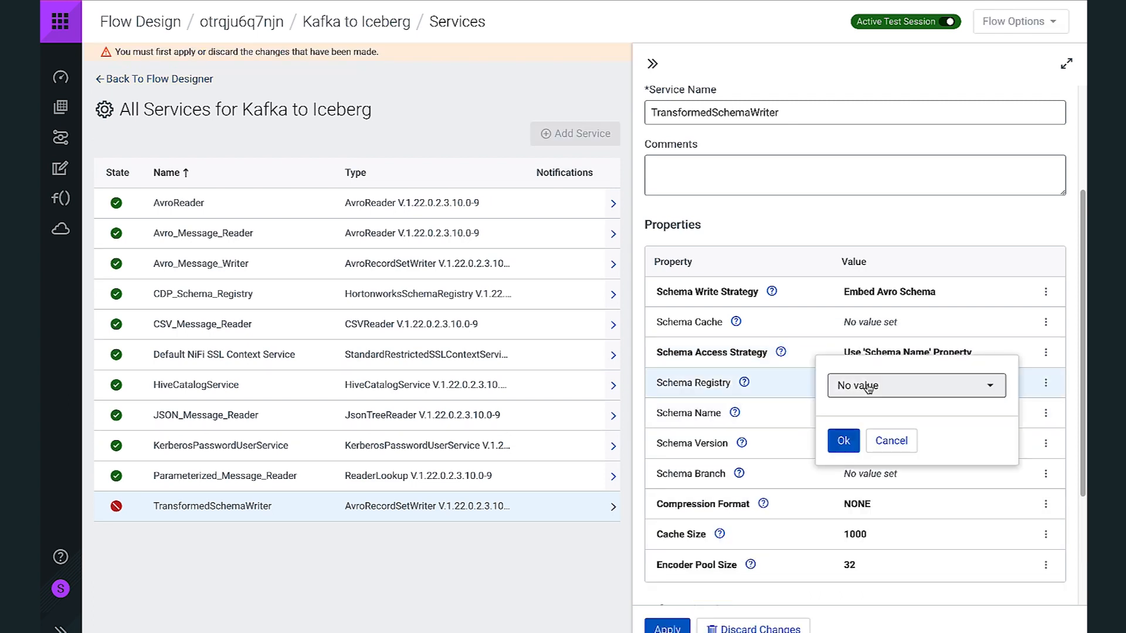
pyautogui.click(867, 385)
pyautogui.click(884, 425)
pyautogui.click(846, 440)
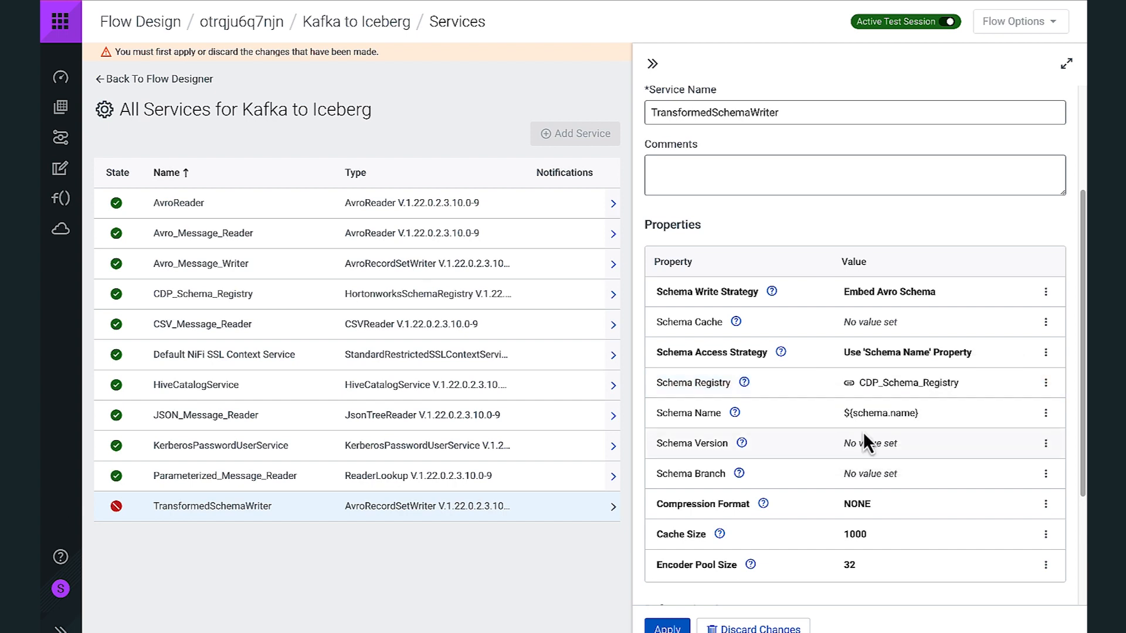
# - Set the Schema Name of TransformedSchemaWriter to syslog_transformed and apply the service's changes
pyautogui.click(888, 413)
pyautogui.tripleClick(888, 413)
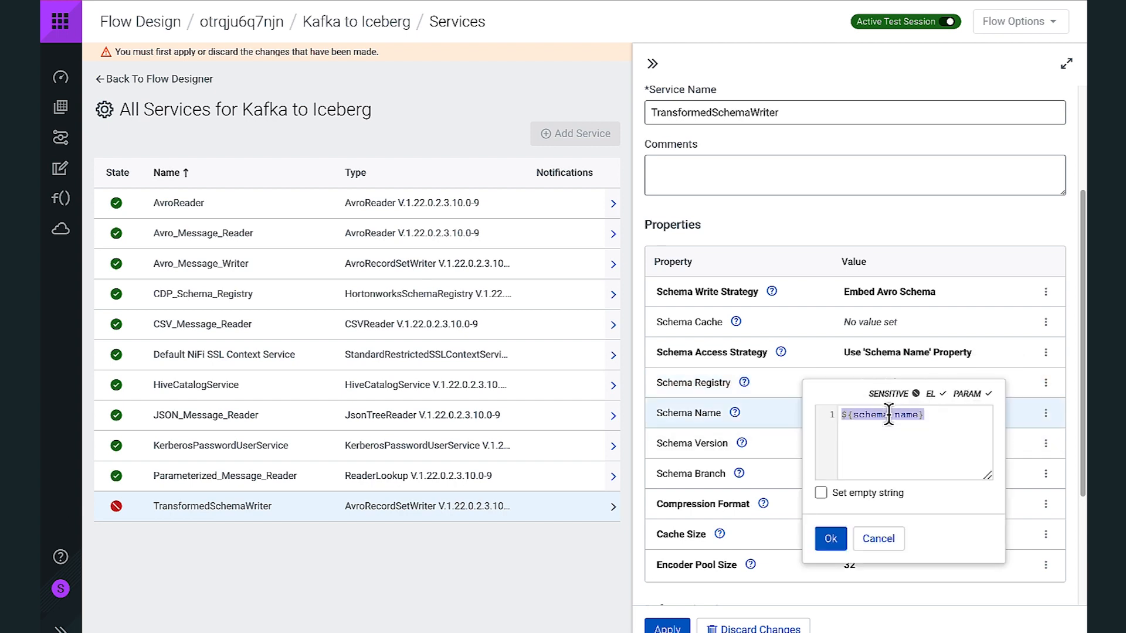
pyautogui.write('syslog_transformed')
pyautogui.click(829, 538)
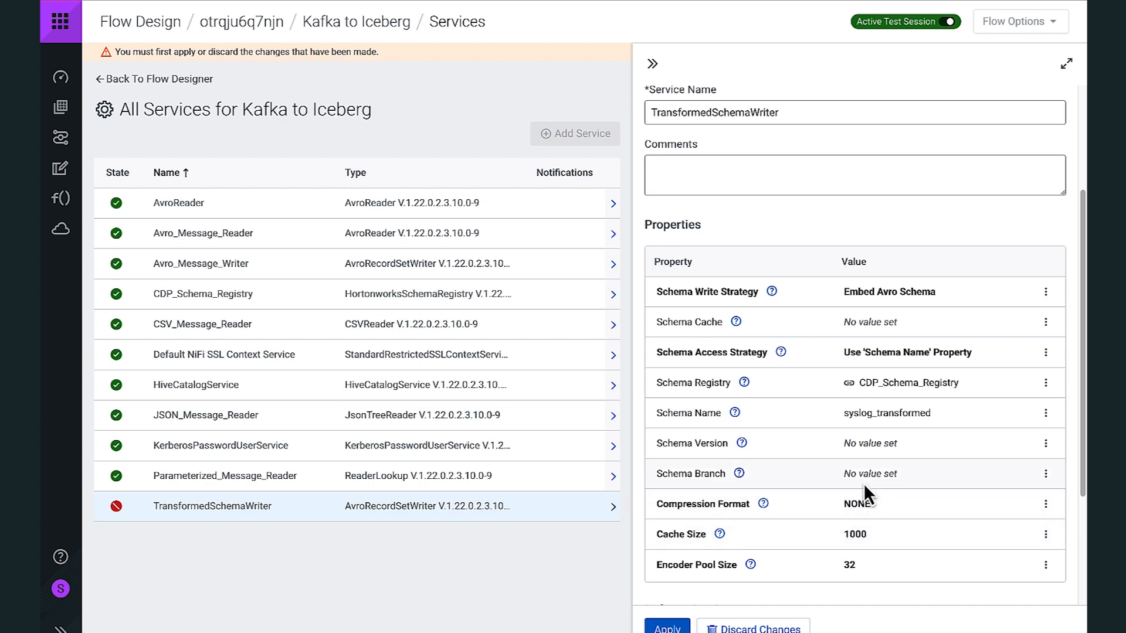
pyautogui.click(674, 627)
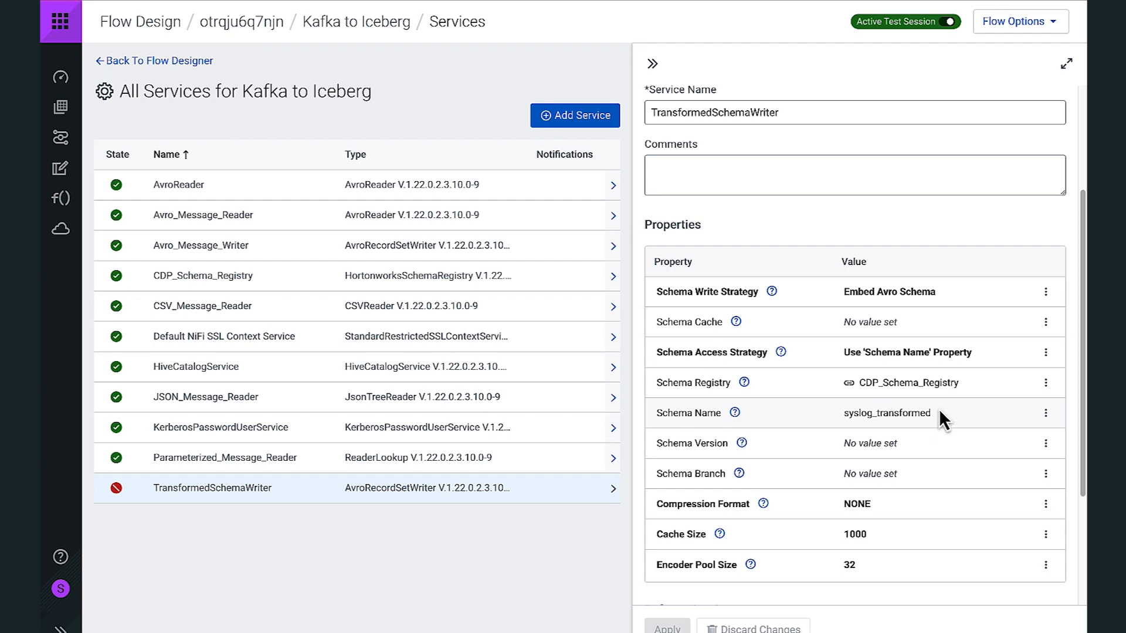
# - Convert TransformedSchemaWriter's Schema Name value to a parameter named Schema Name Transformed and apply the service's changes
pyautogui.click(1046, 414)
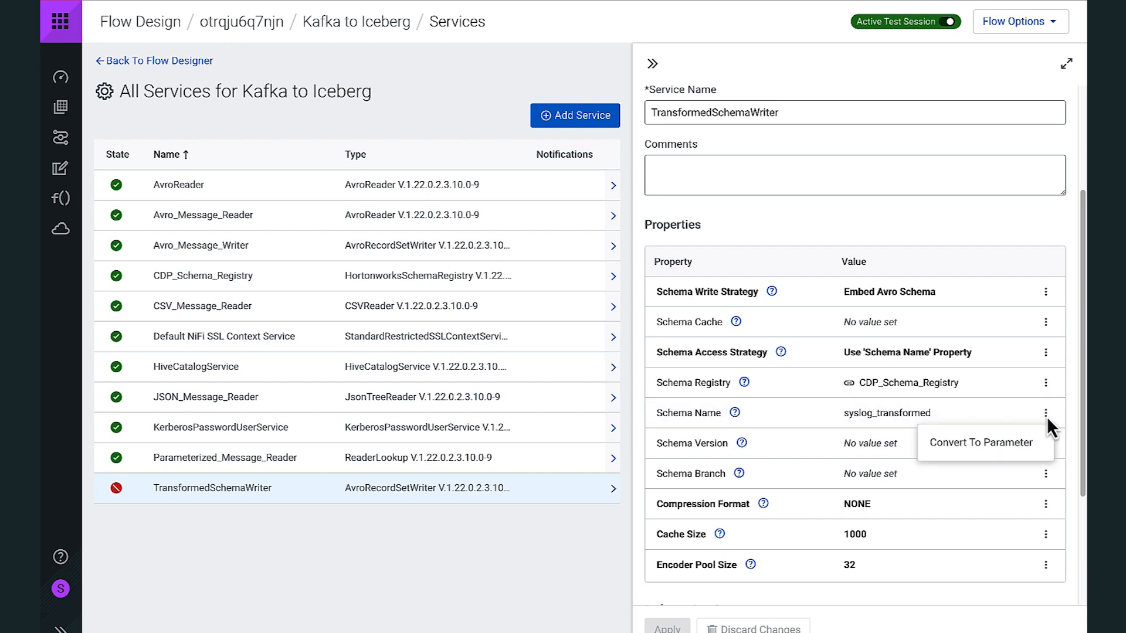
pyautogui.click(963, 446)
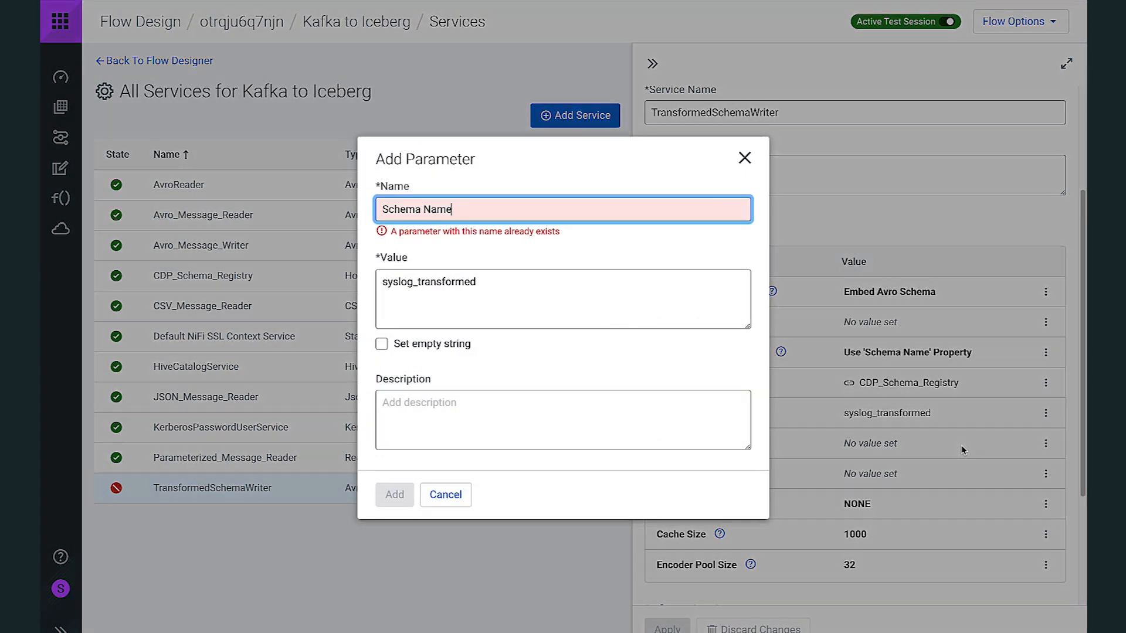
pyautogui.click(478, 210)
pyautogui.write('Trans')
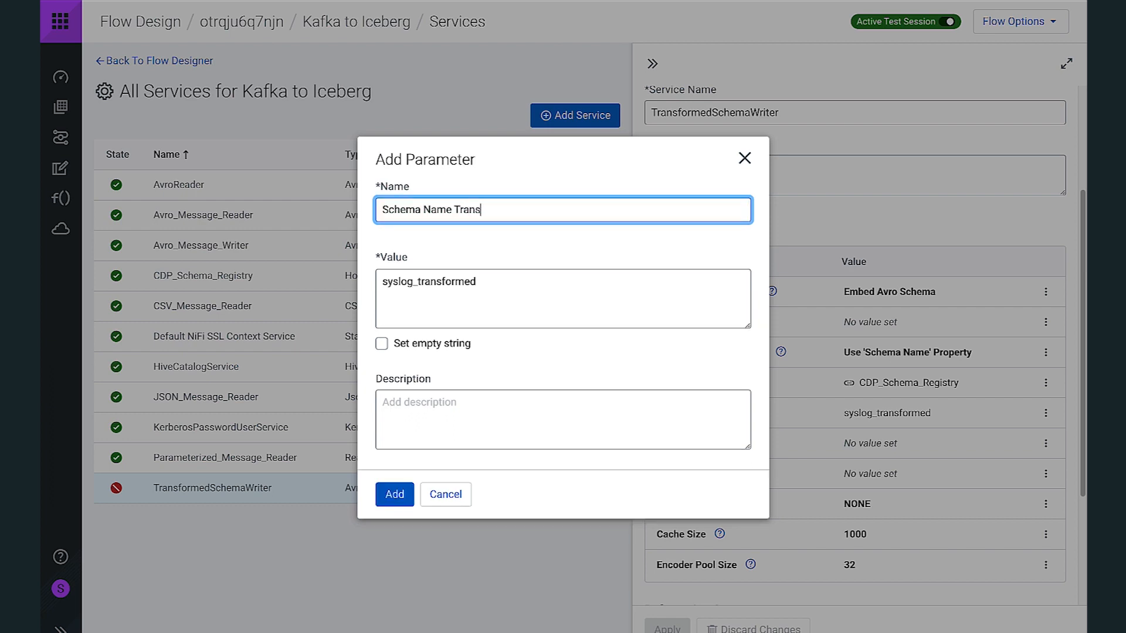
pyautogui.write('formed')
pyautogui.click(410, 498)
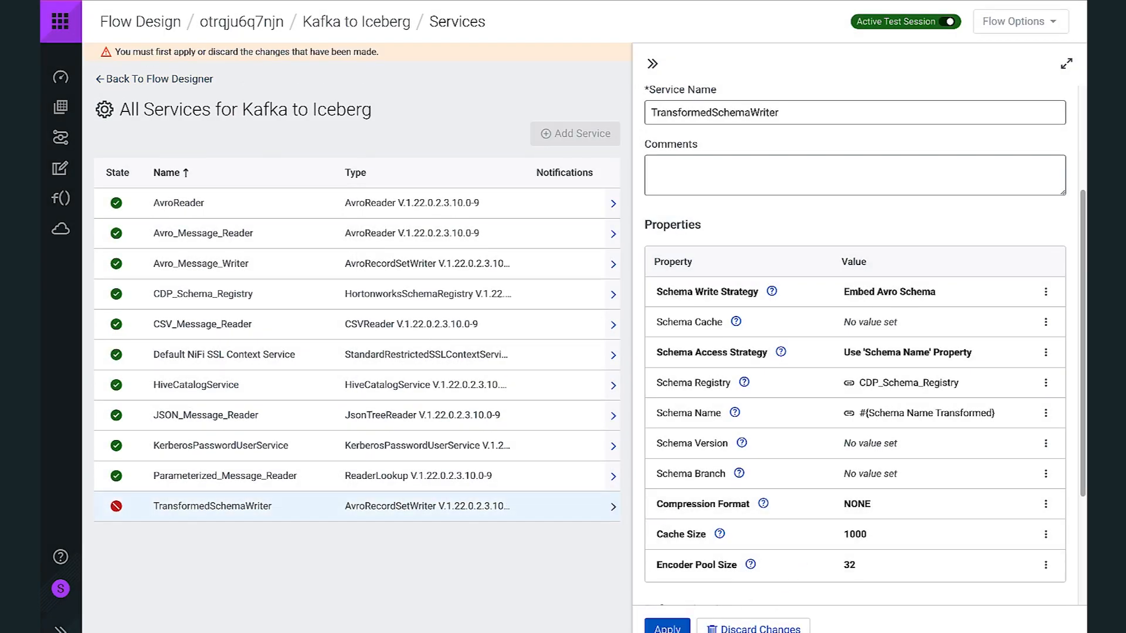
pyautogui.click(668, 628)
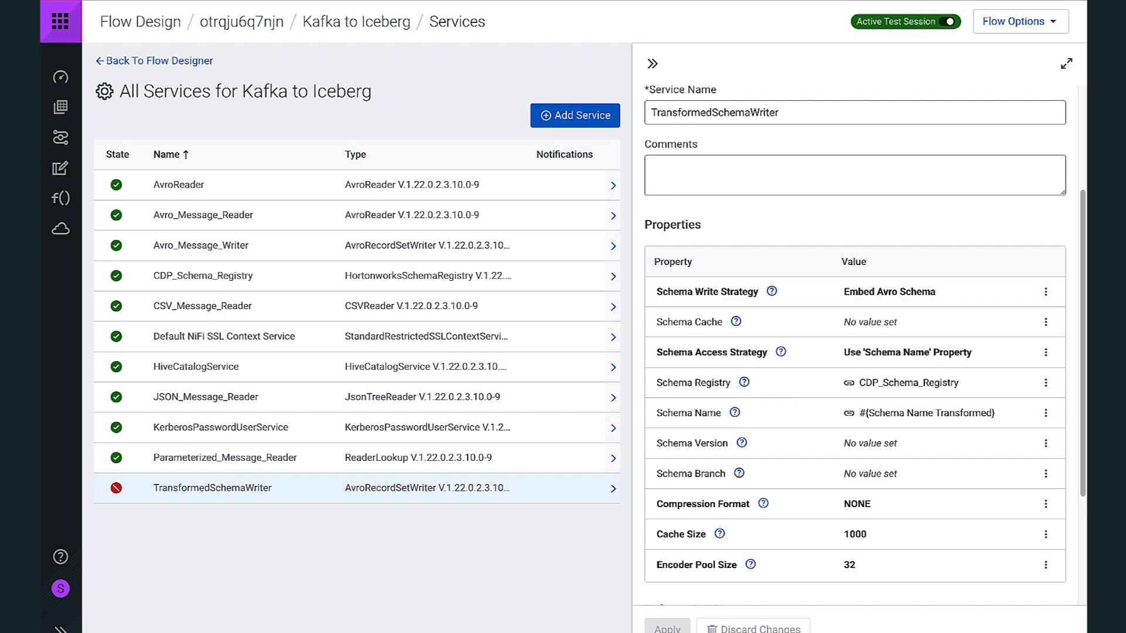
# - Return to the TransformSchema processor from the service's referencing components and set its Record Reader to AvroReader
pyautogui.moveTo(744, 383)
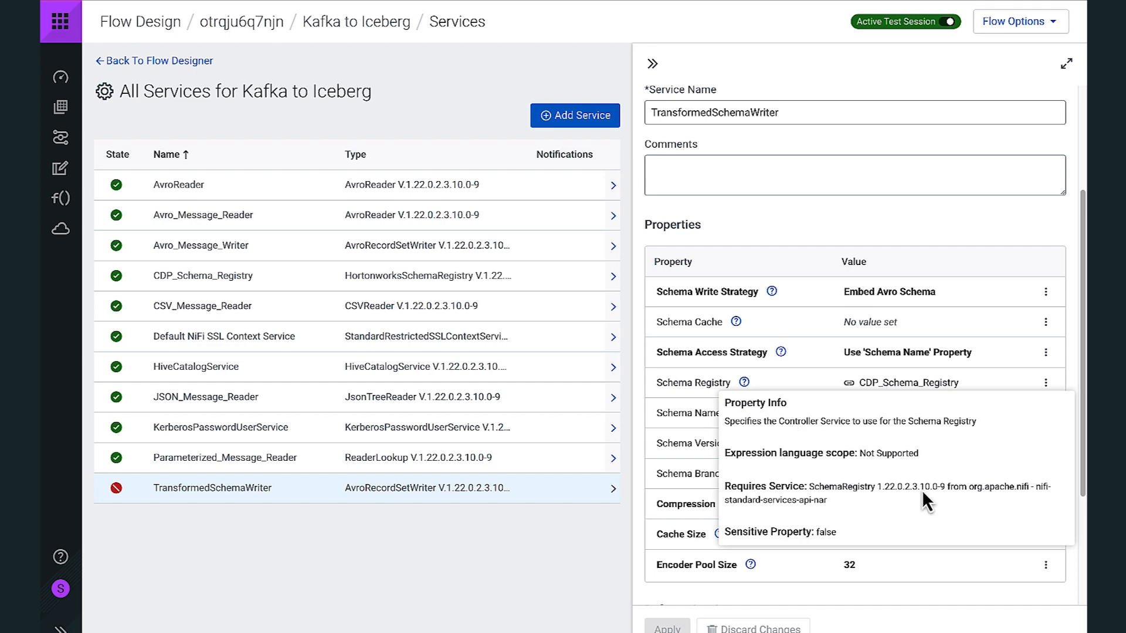
pyautogui.scroll(-3, 853, 334)
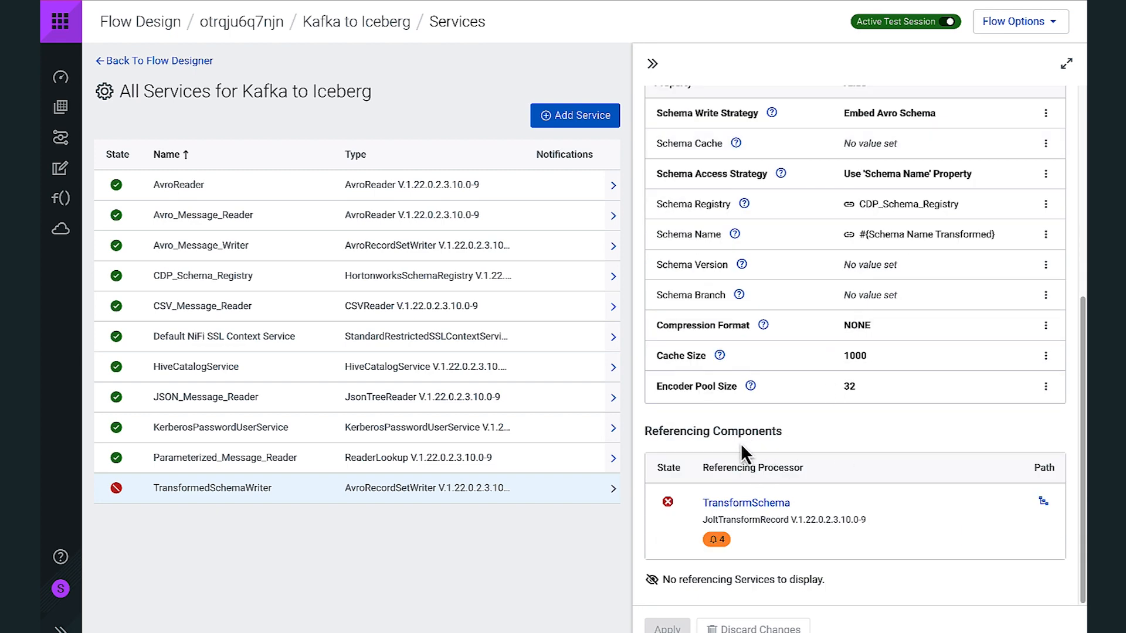
pyautogui.click(731, 508)
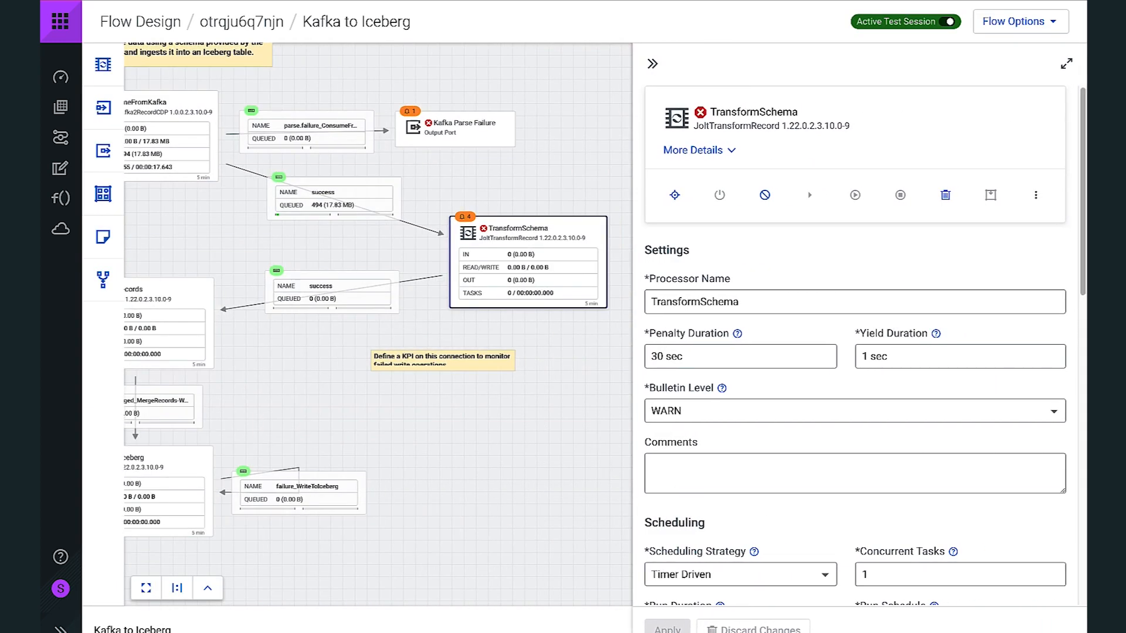
pyautogui.scroll(-9, 775, 513)
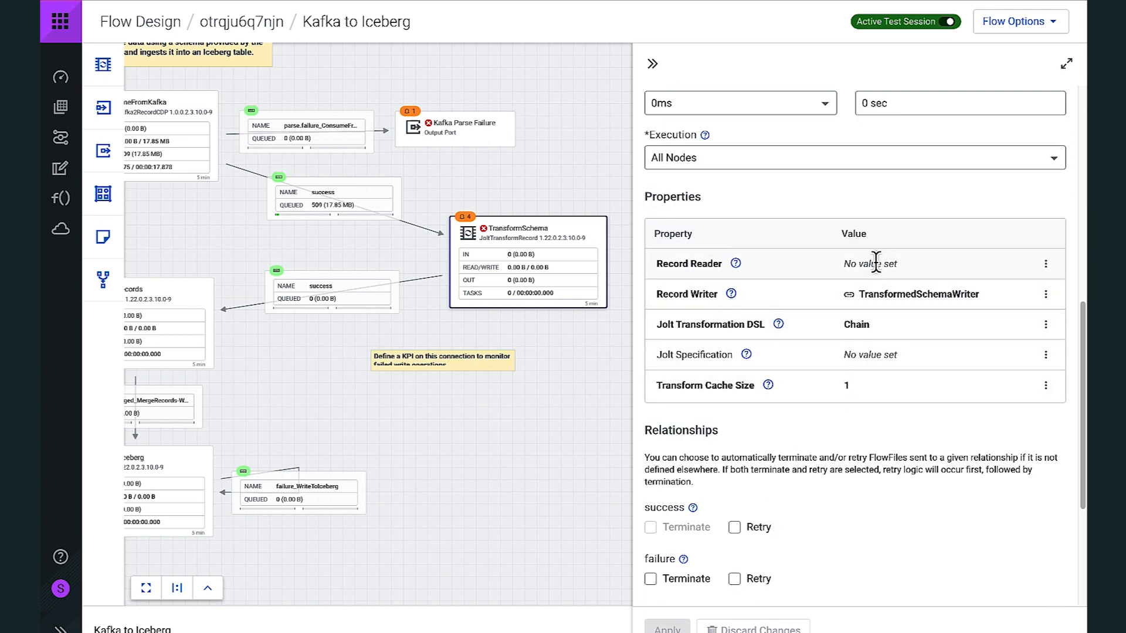
pyautogui.click(879, 263)
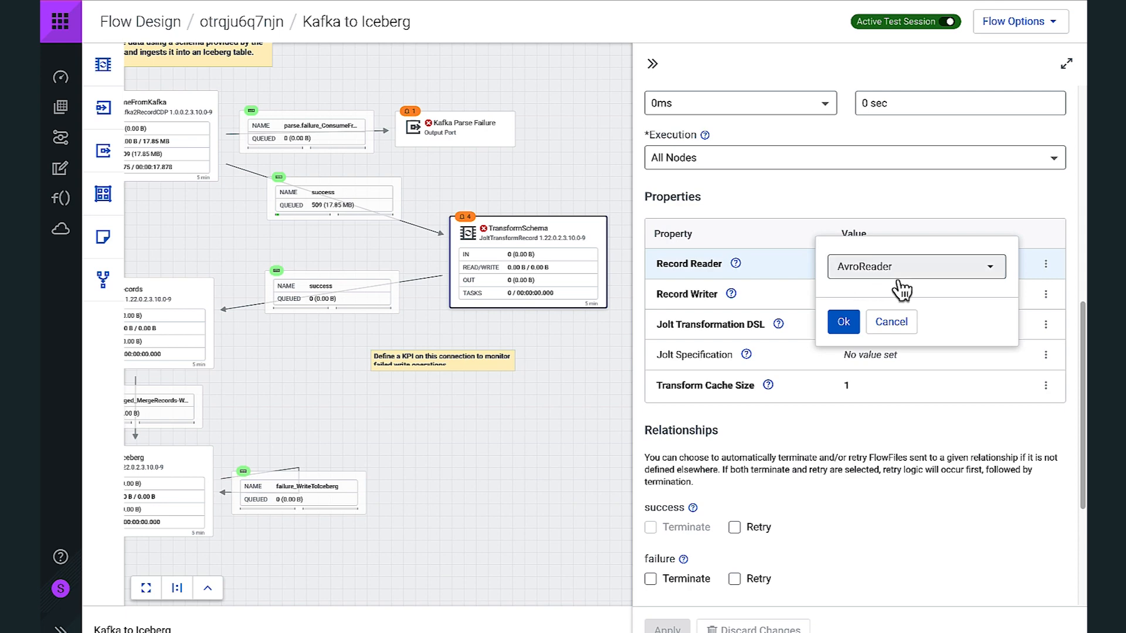
pyautogui.click(844, 321)
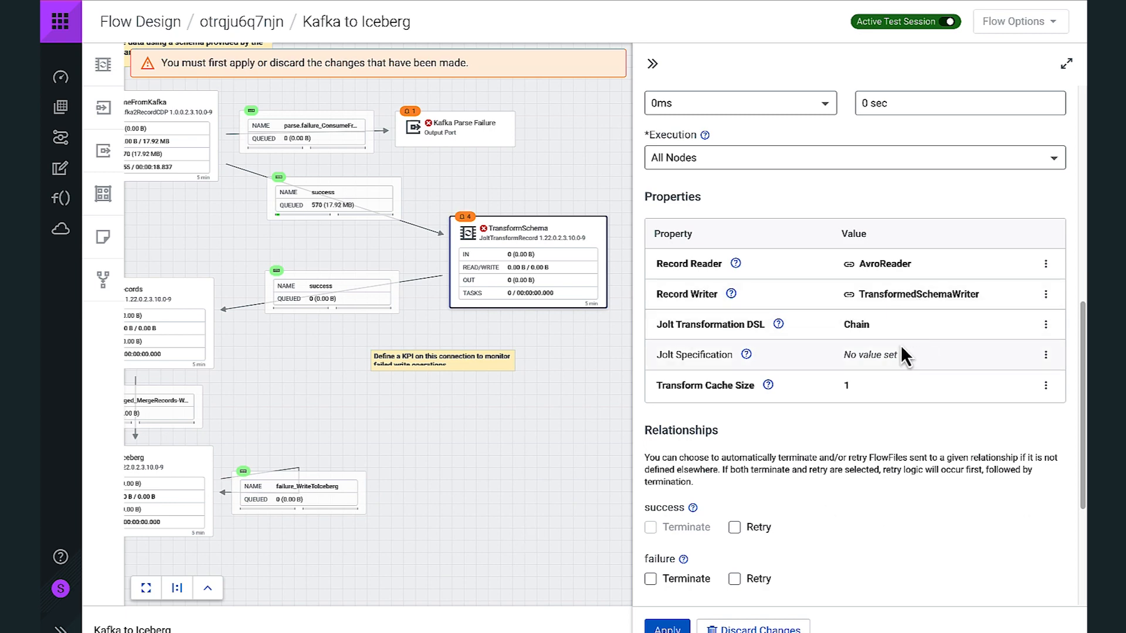
# - Set the Jolt Specification to a shift mapping appName to appname, timestamp to event_timestamp and structuredData.SDID fields to lowercase paths, passing other fields through, and apply
pyautogui.click(884, 360)
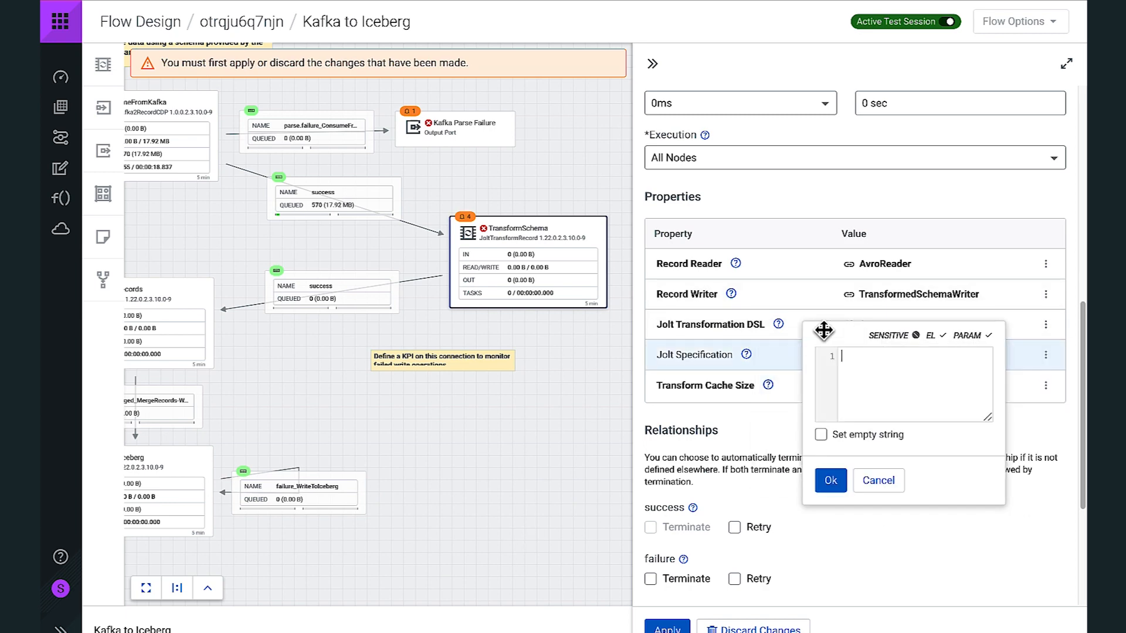
pyautogui.moveTo(821, 329); pyautogui.dragTo(398, 161)
pyautogui.moveTo(593, 262); pyautogui.dragTo(963, 523)
pyautogui.write('{     "operation": "shift",     "spec": {       "appName": "appname",       "timestamp": "event_timestamp",       "structuredData": {         "SDID": {           "eventId": "structureddata.sdid.eventid",           "eventSource": "structureddata.sdid.eventsource",           "iut": "structureddata.sdid.iut"         }       },       "*": {         "@": "&"       }     }     }')
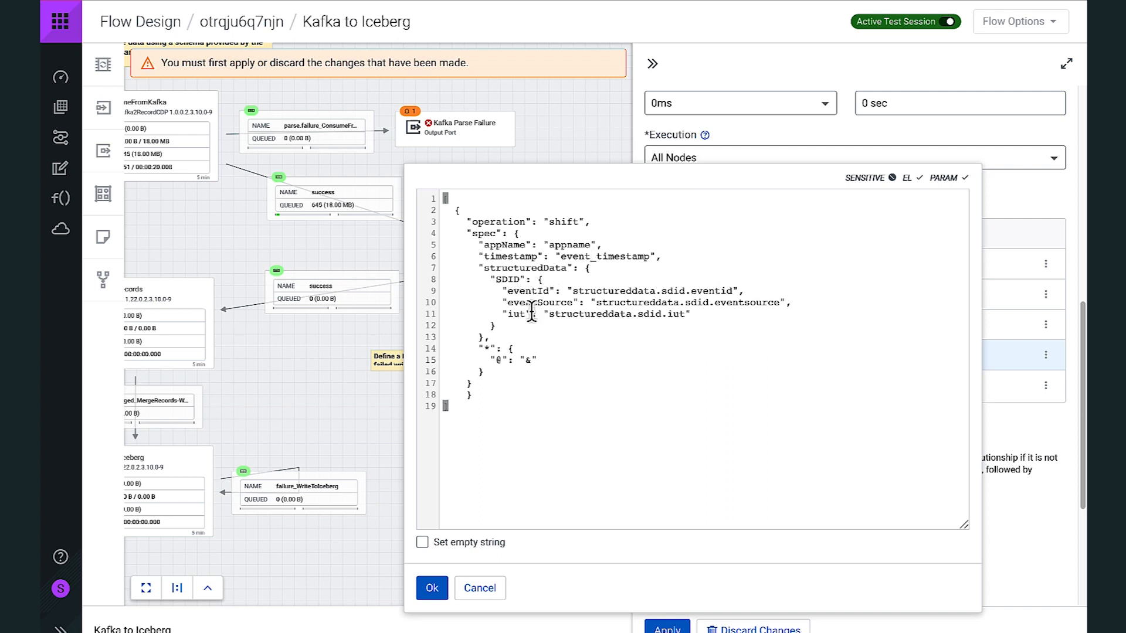
pyautogui.click(435, 591)
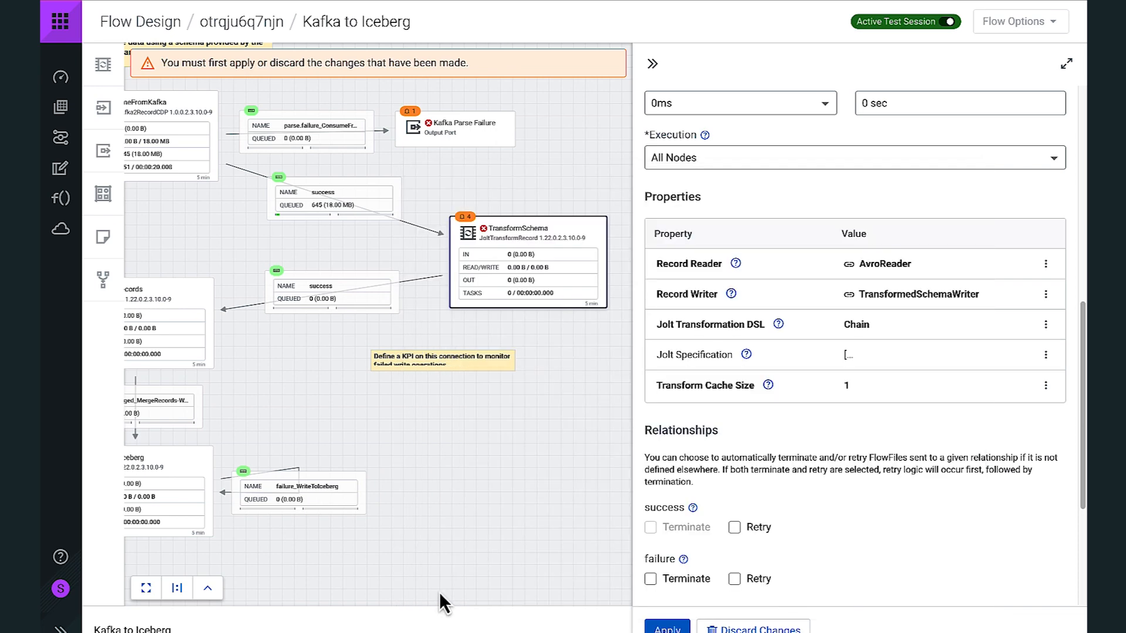
pyautogui.click(667, 629)
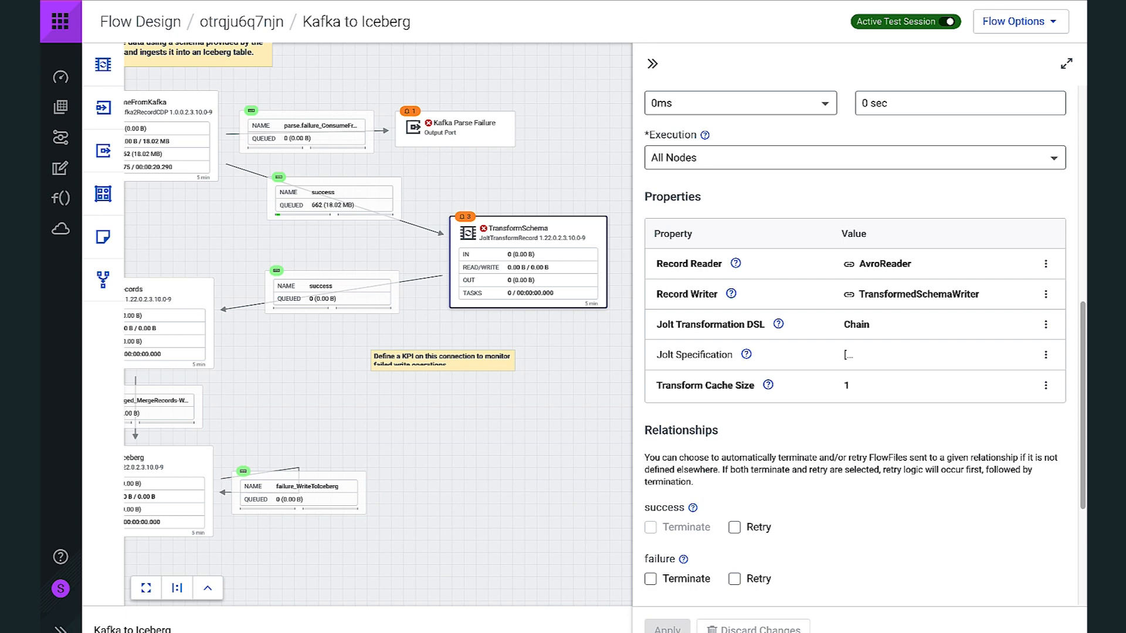
# - Check TransformSchema's validation errors, set its failure and original relationships to Terminate, and apply the changes
pyautogui.scroll(-2, 794, 459)
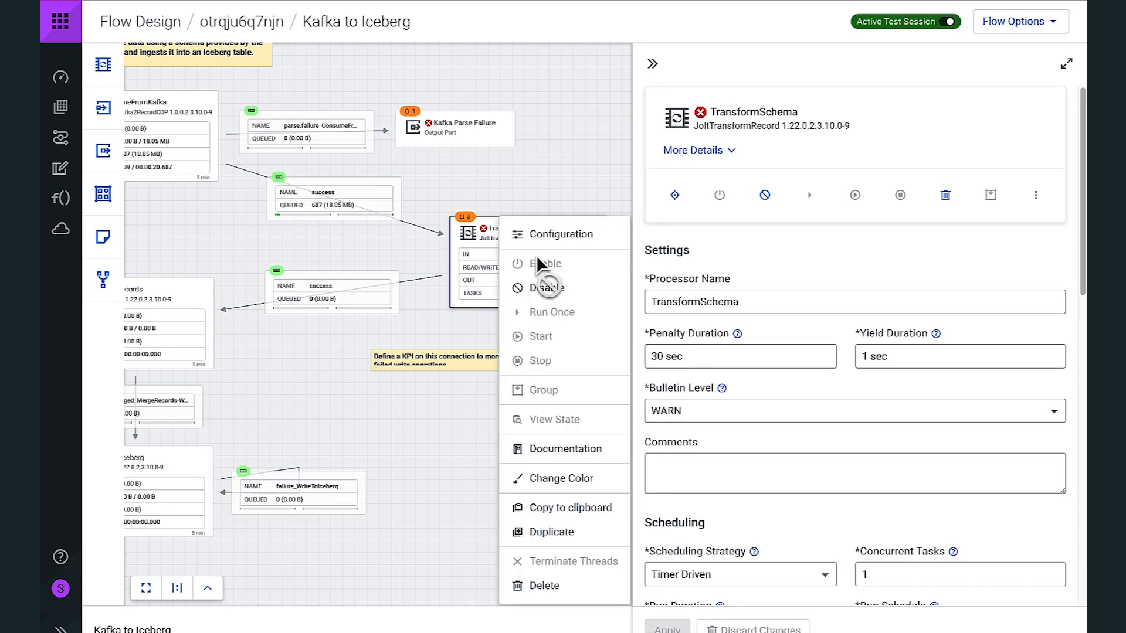
pyautogui.click(491, 203)
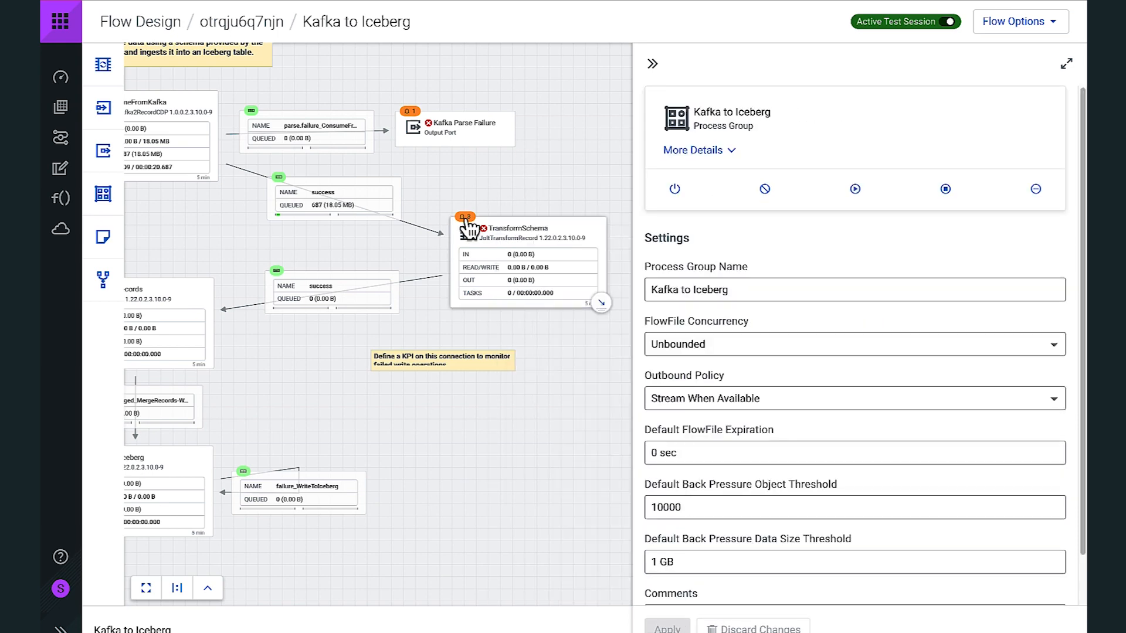
pyautogui.moveTo(465, 219)
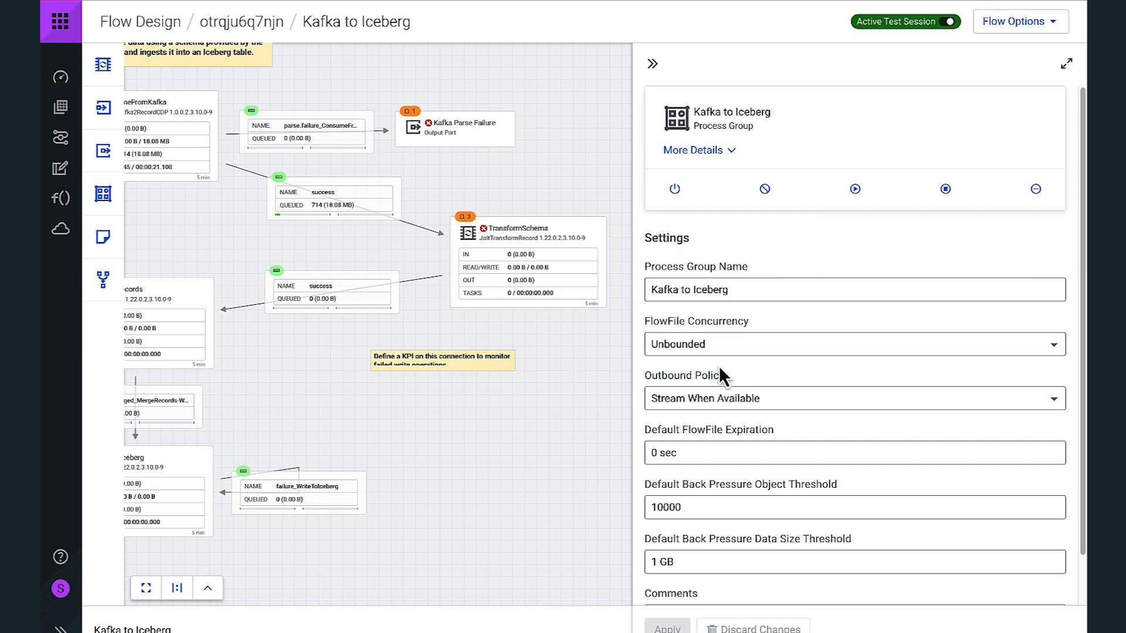
pyautogui.click(598, 297)
pyautogui.scroll(-10, 835, 469)
pyautogui.scroll(-2, 836, 469)
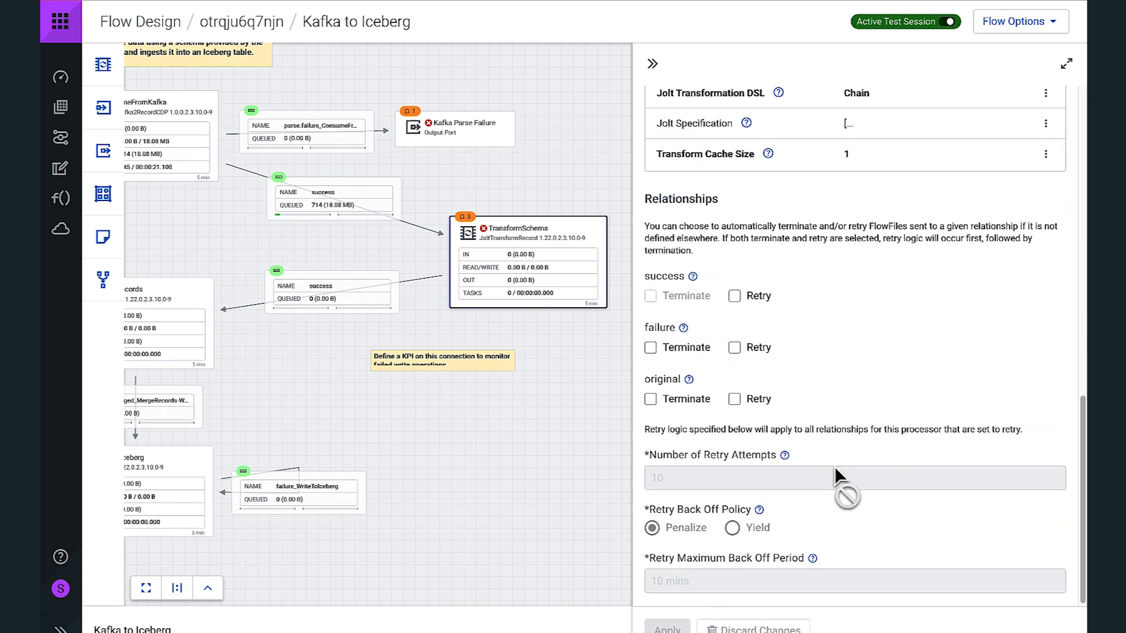
pyautogui.click(680, 350)
pyautogui.click(682, 405)
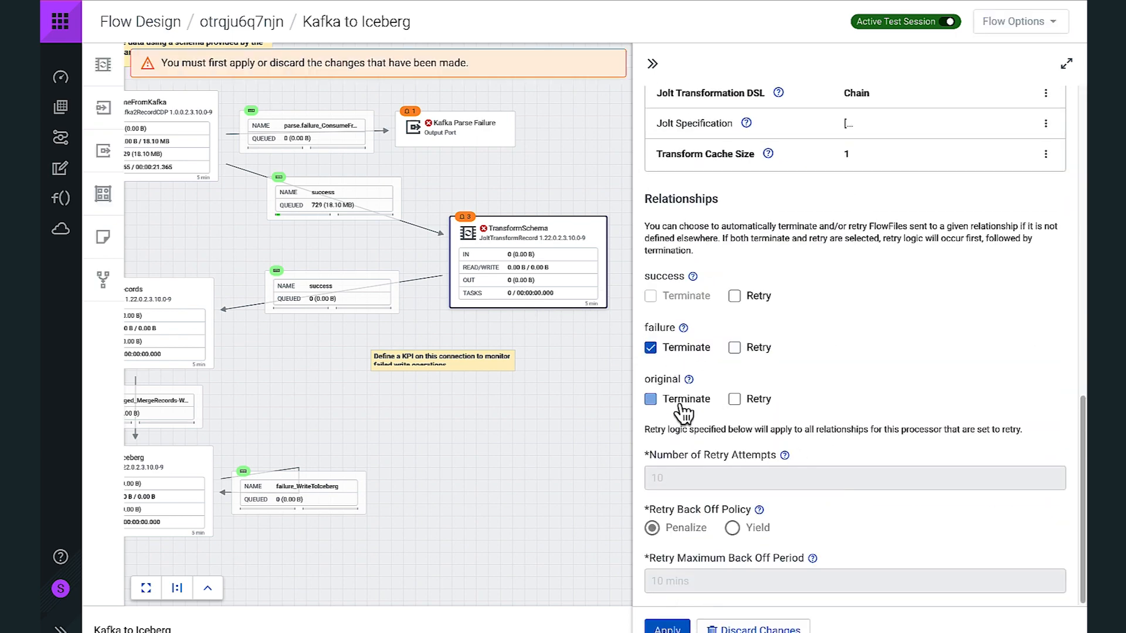
pyautogui.click(668, 626)
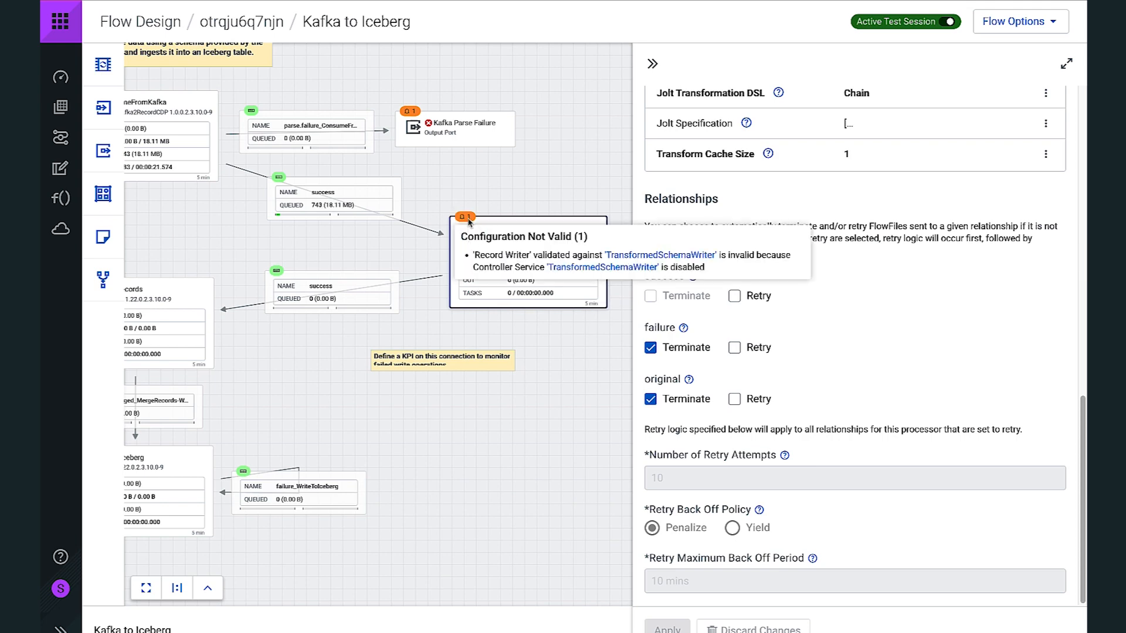
# - Enable the TransformedSchemaWriter service and start the TransformSchema processor that references it
pyautogui.click(604, 268)
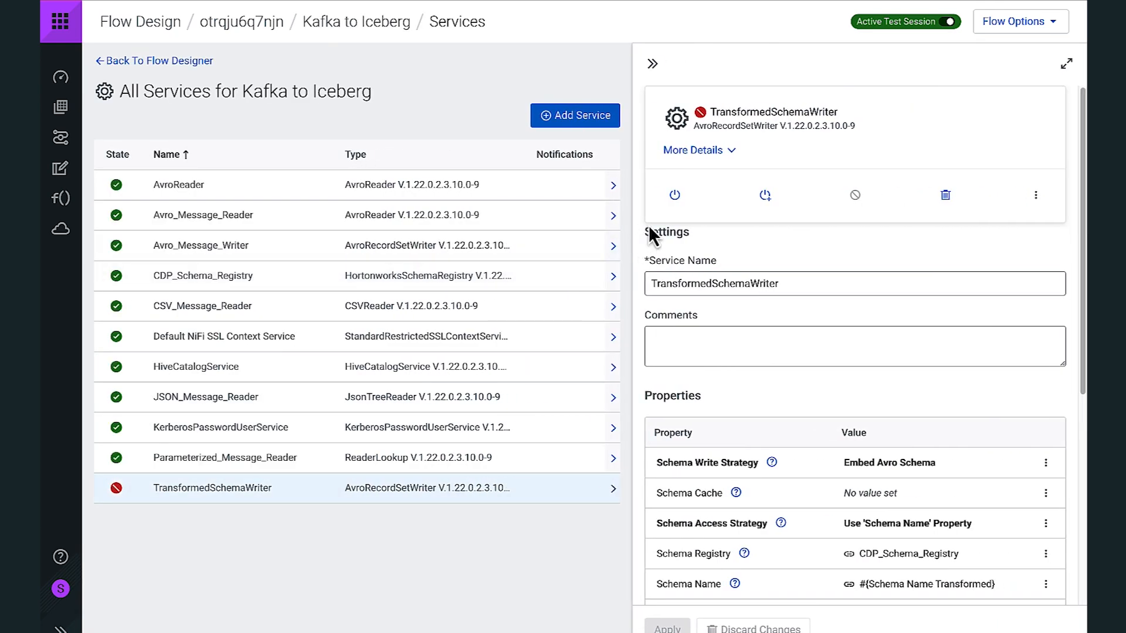
pyautogui.click(675, 196)
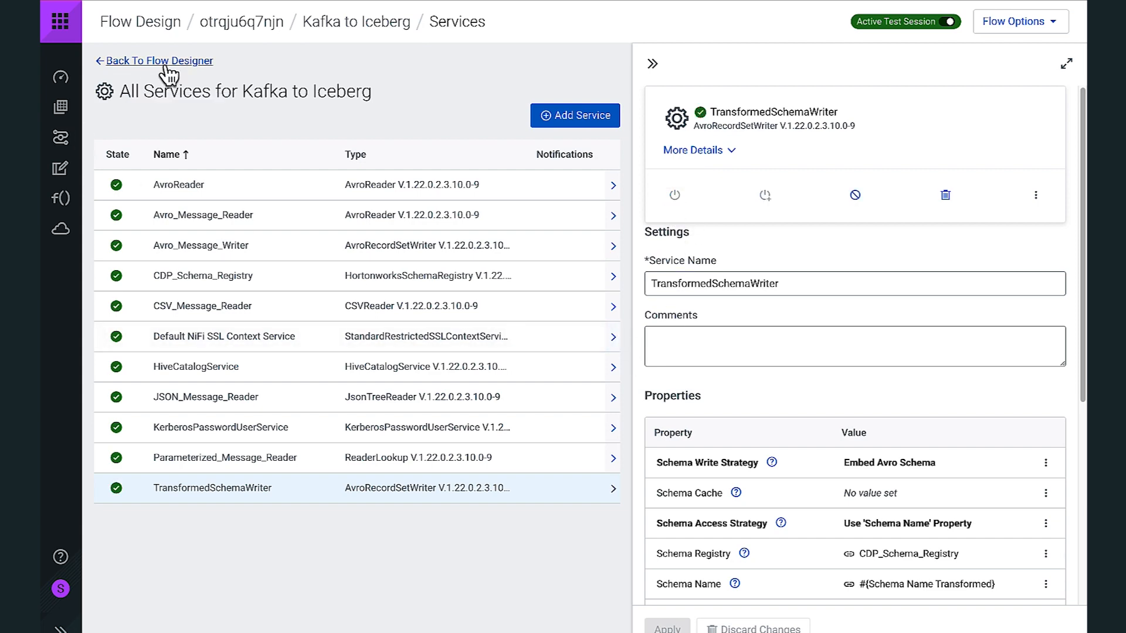
pyautogui.scroll(-5, 991, 554)
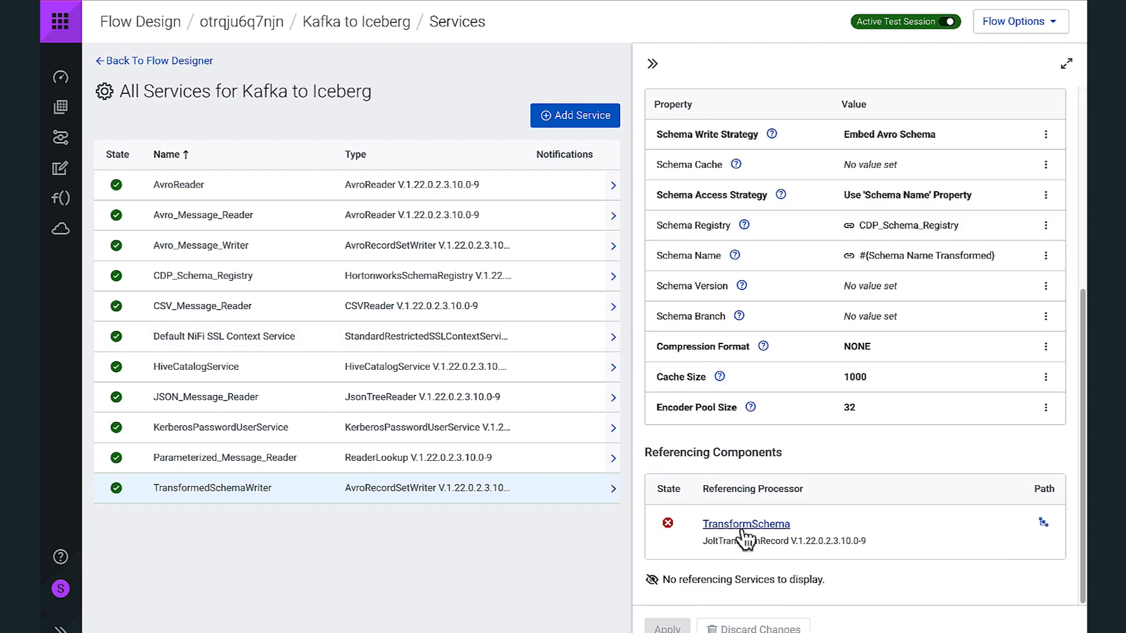
pyautogui.click(742, 526)
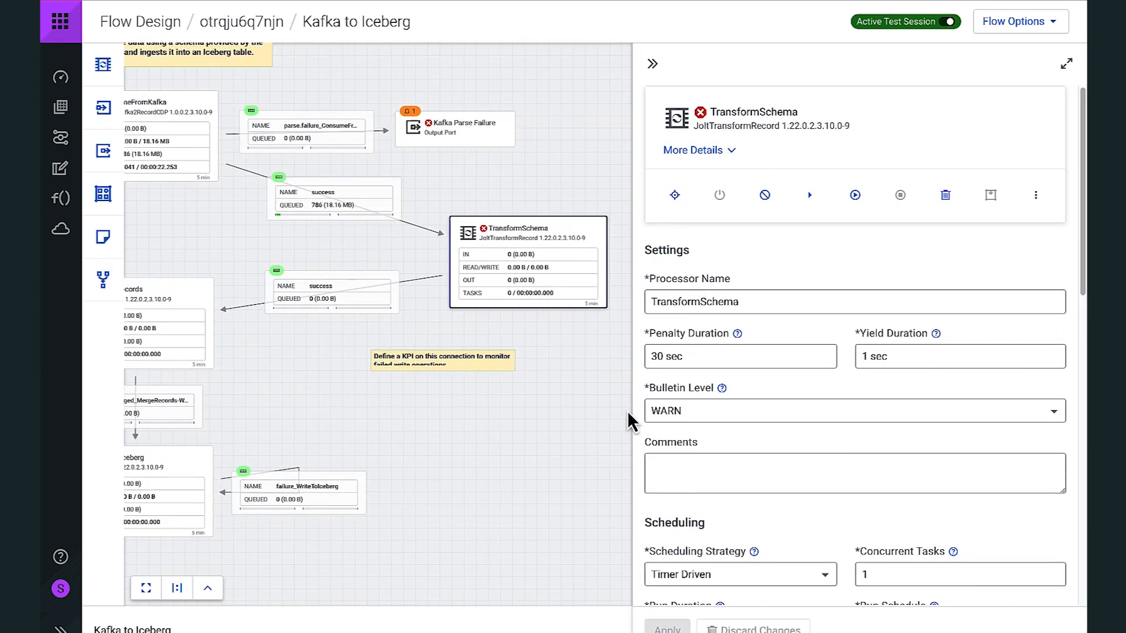
pyautogui.moveTo(304, 347); pyautogui.dragTo(341, 340)
pyautogui.rightClick(548, 268)
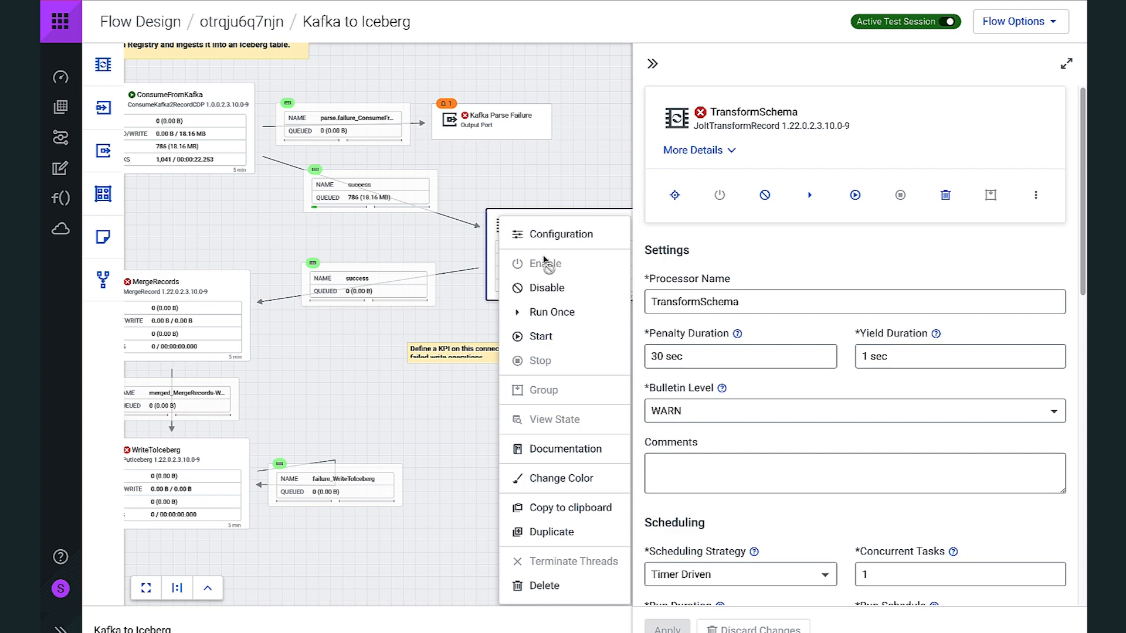
pyautogui.click(577, 344)
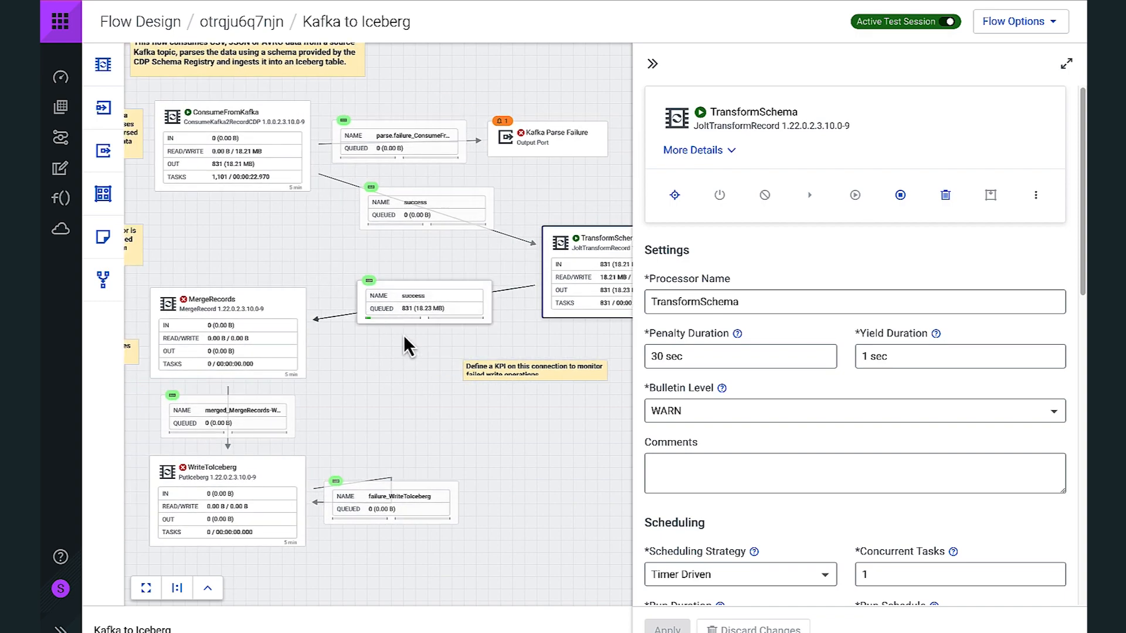
# - List the queue of the success connection from TransformSchema to MergeRecords and open the second flow file in the data viewer
pyautogui.scroll(2, 470, 390)
pyautogui.rightClick(387, 292)
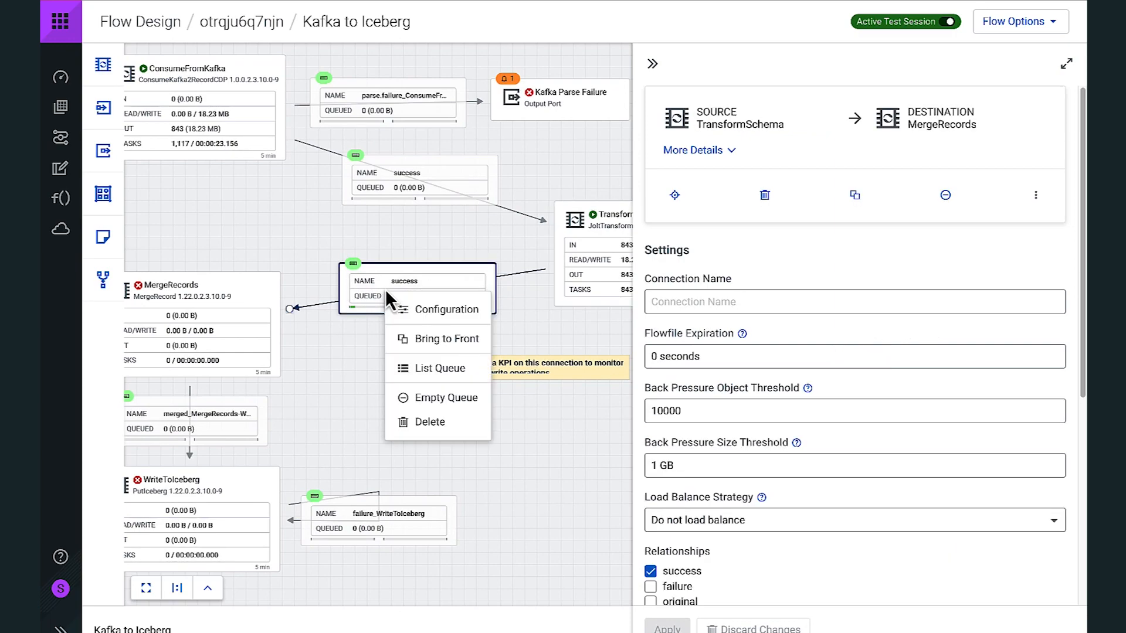
pyautogui.click(431, 368)
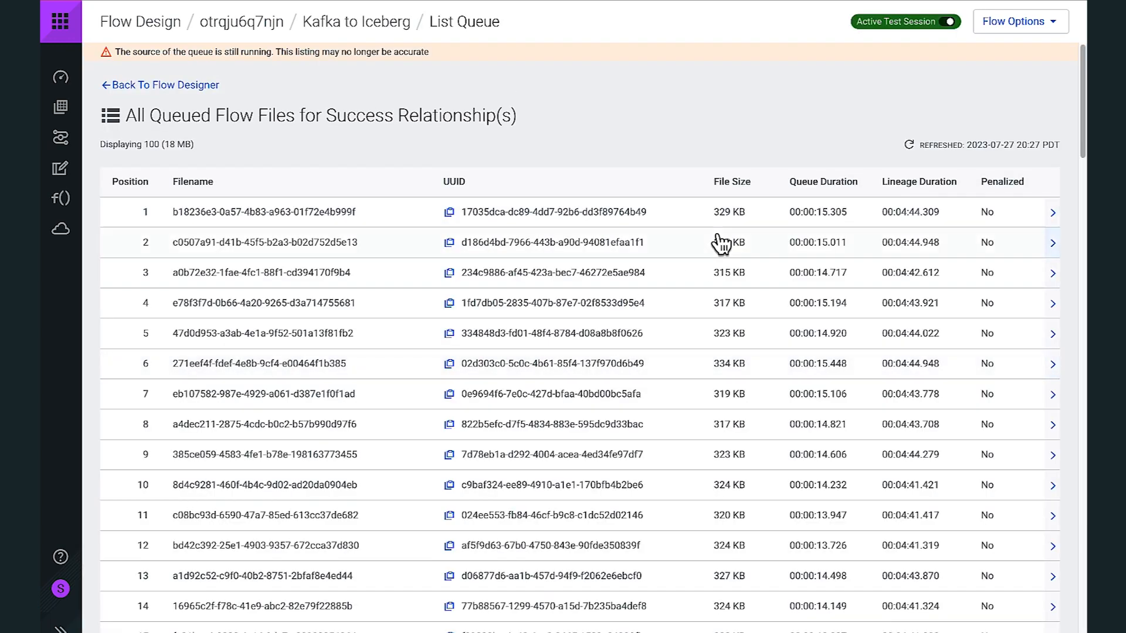
pyautogui.click(593, 246)
pyautogui.click(965, 191)
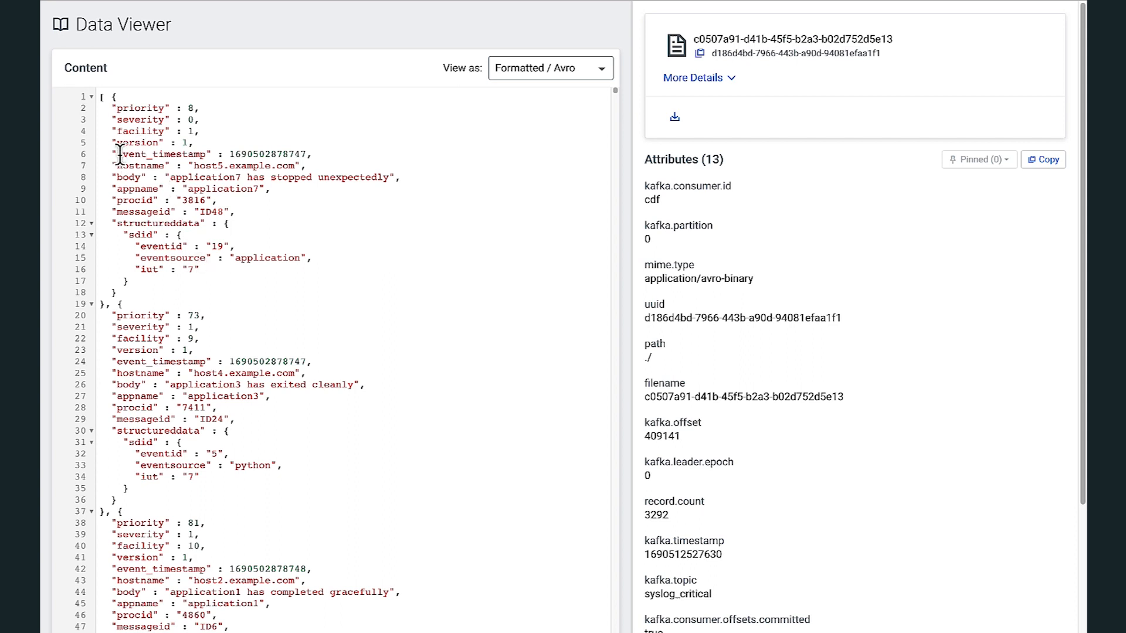
# - Examine the transformed records, checking the event_timestamp field and the nested structureddata.sdid fields against the new schema
pyautogui.moveTo(117, 154); pyautogui.dragTo(208, 153)
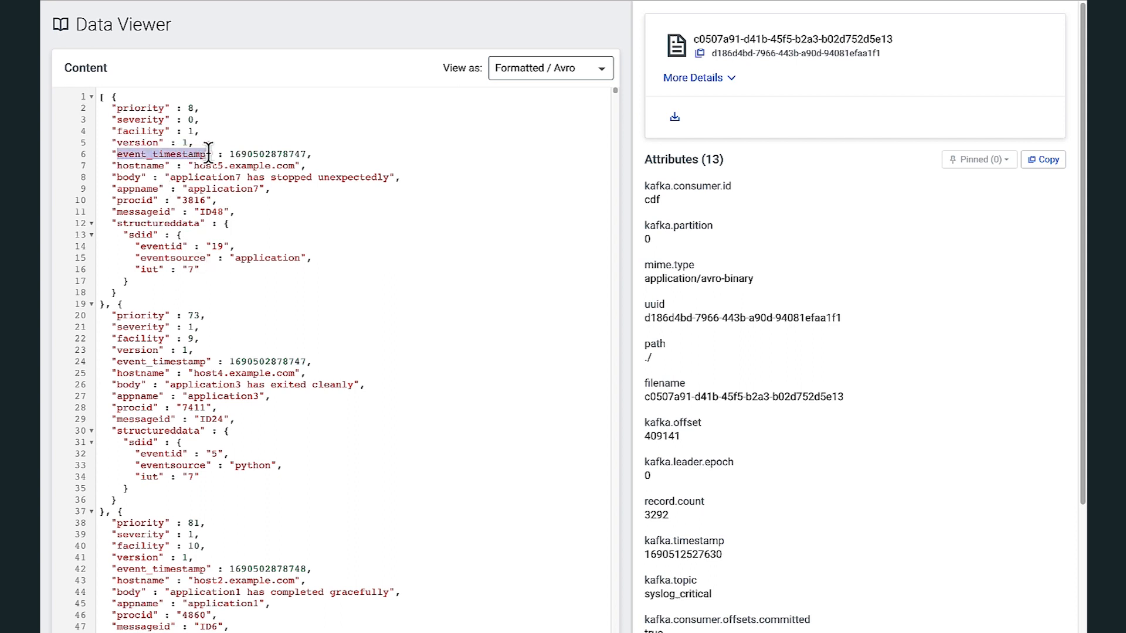
pyautogui.click(150, 229)
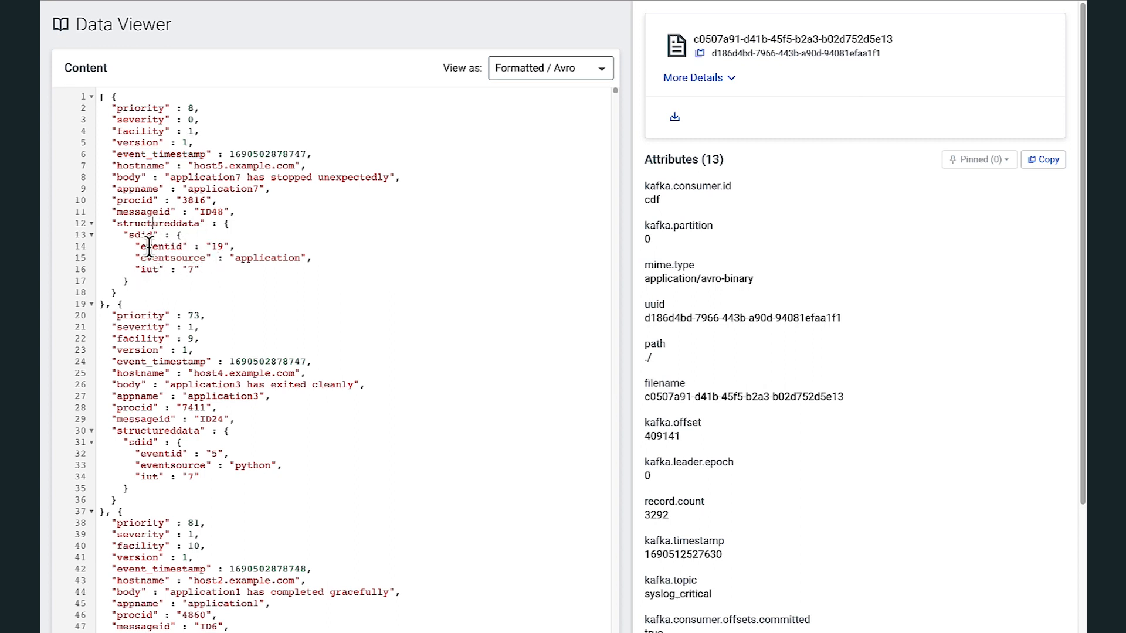
pyautogui.moveTo(141, 249); pyautogui.dragTo(160, 271)
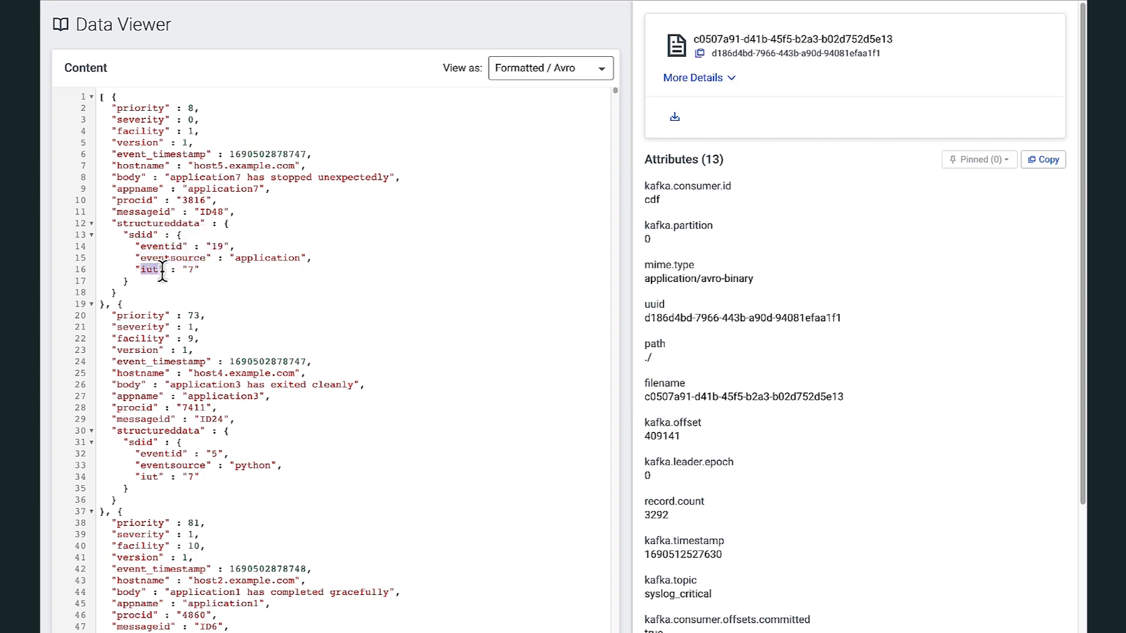
pyautogui.click(291, 281)
pyautogui.scroll(-15, 294, 279)
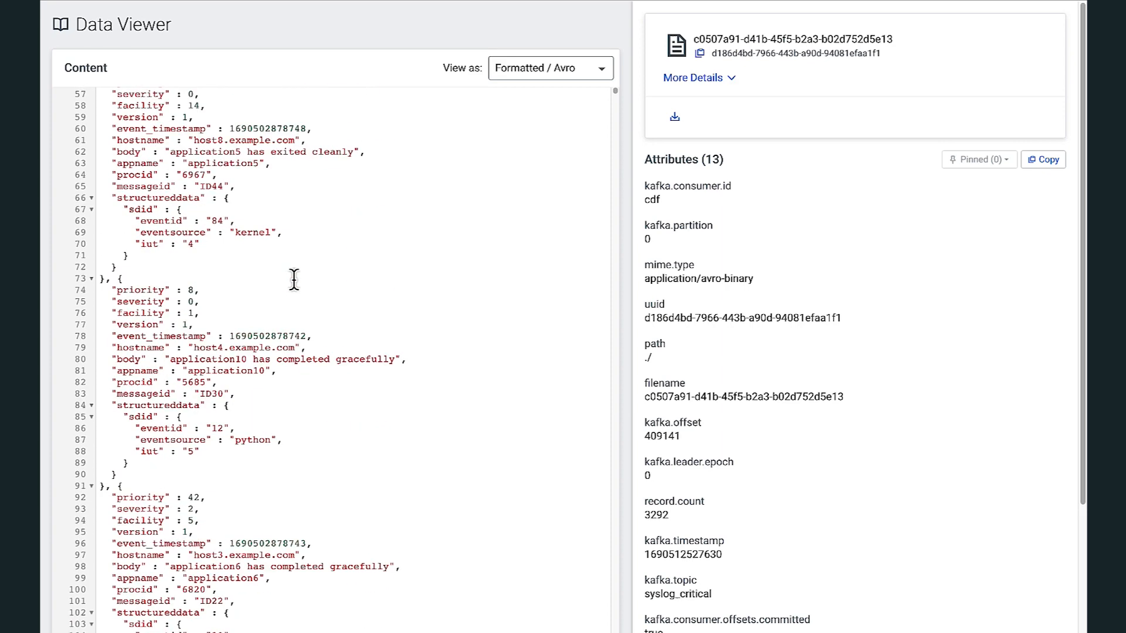
pyautogui.scroll(15, 293, 279)
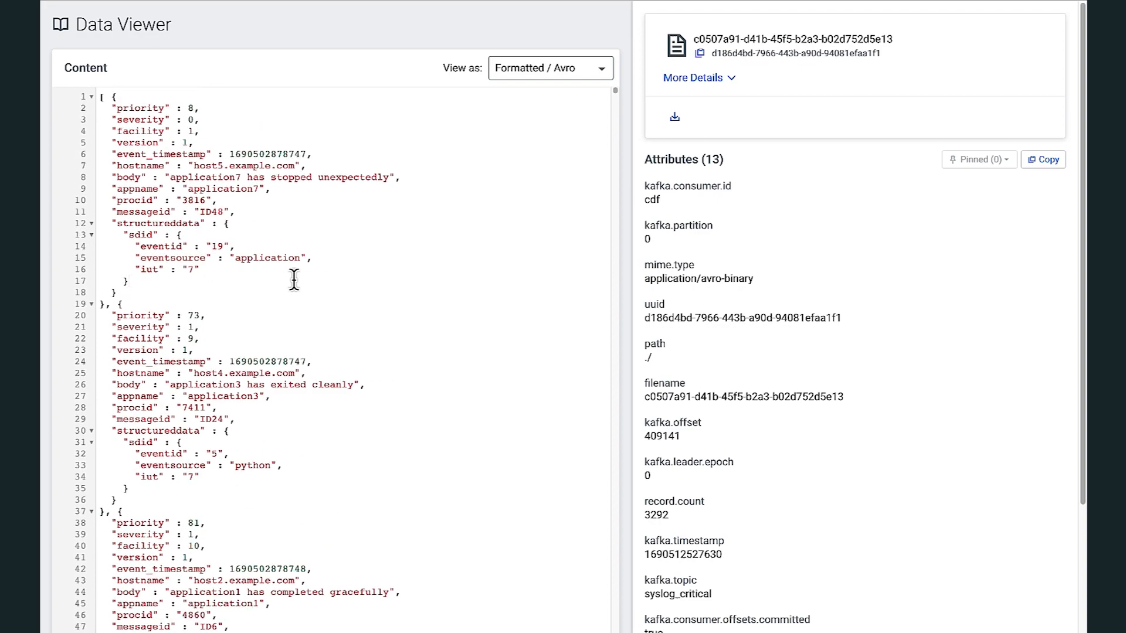
# - Close the data viewer and return from the queue listing to the Kafka to Iceberg flow canvas
pyautogui.hotkey('ctrl', 'w')
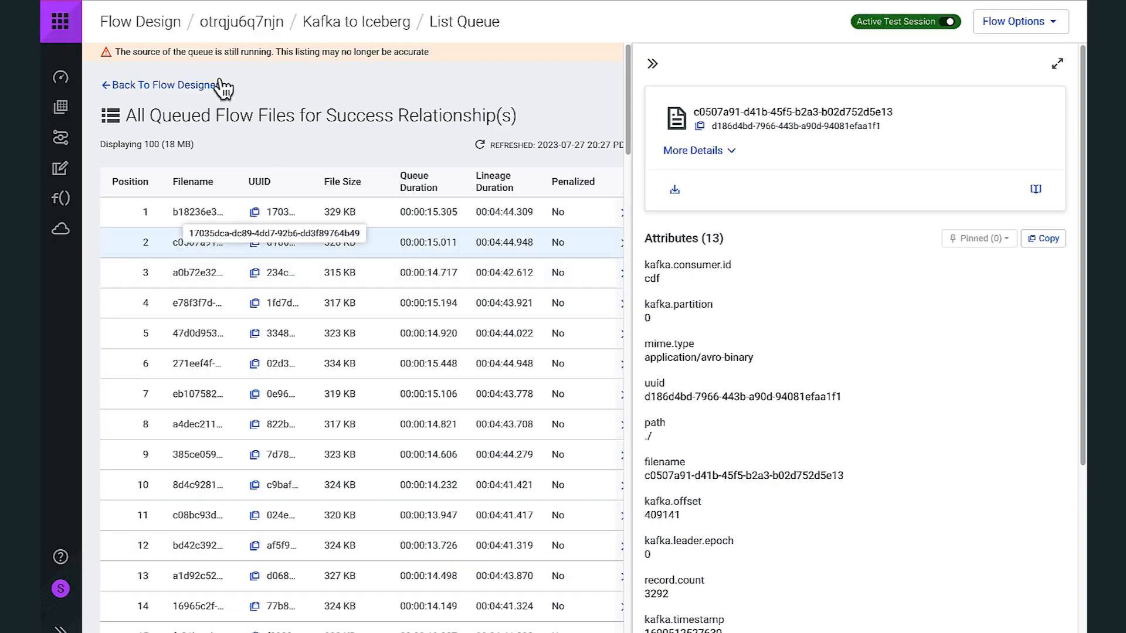
pyautogui.click(202, 84)
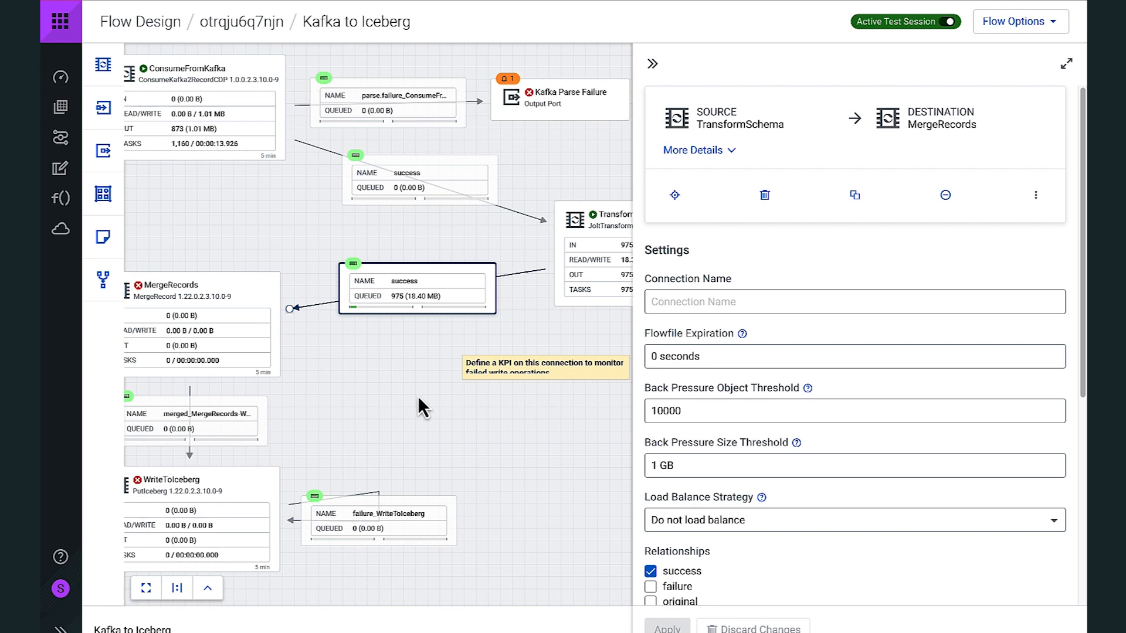
pyautogui.rightClick(452, 285)
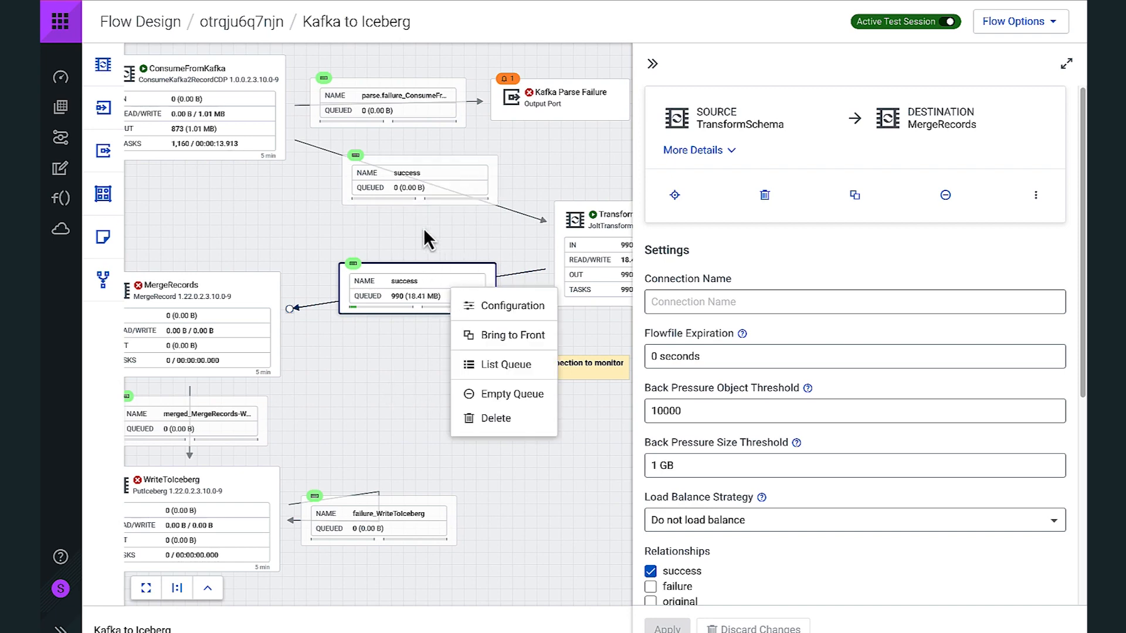
pyautogui.click(370, 221)
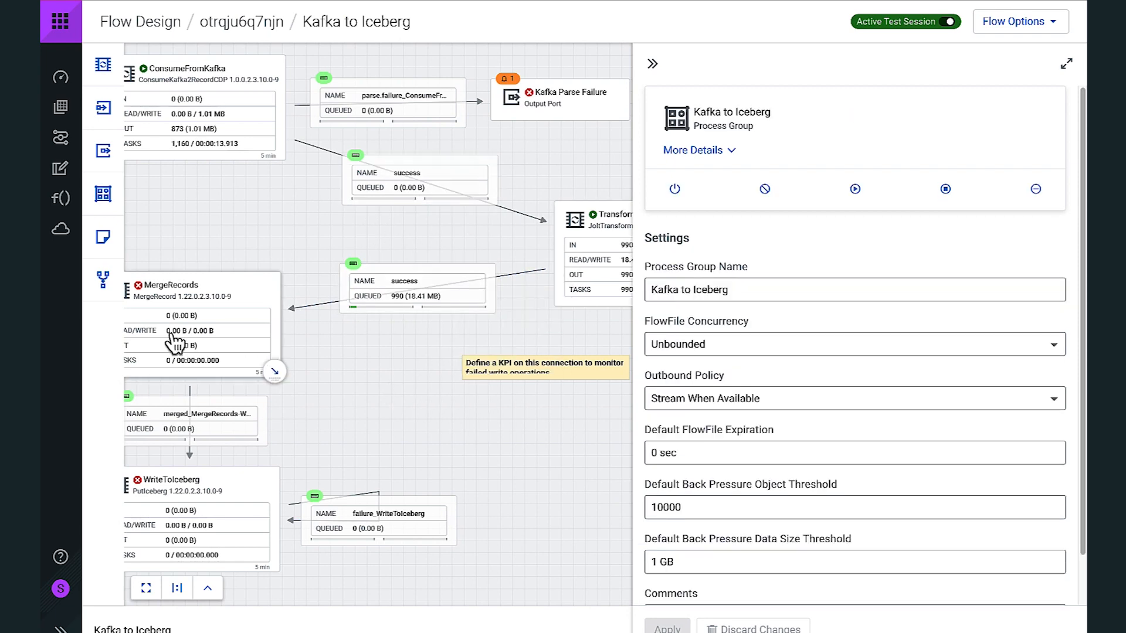
pyautogui.click(382, 301)
pyautogui.rightClick(418, 295)
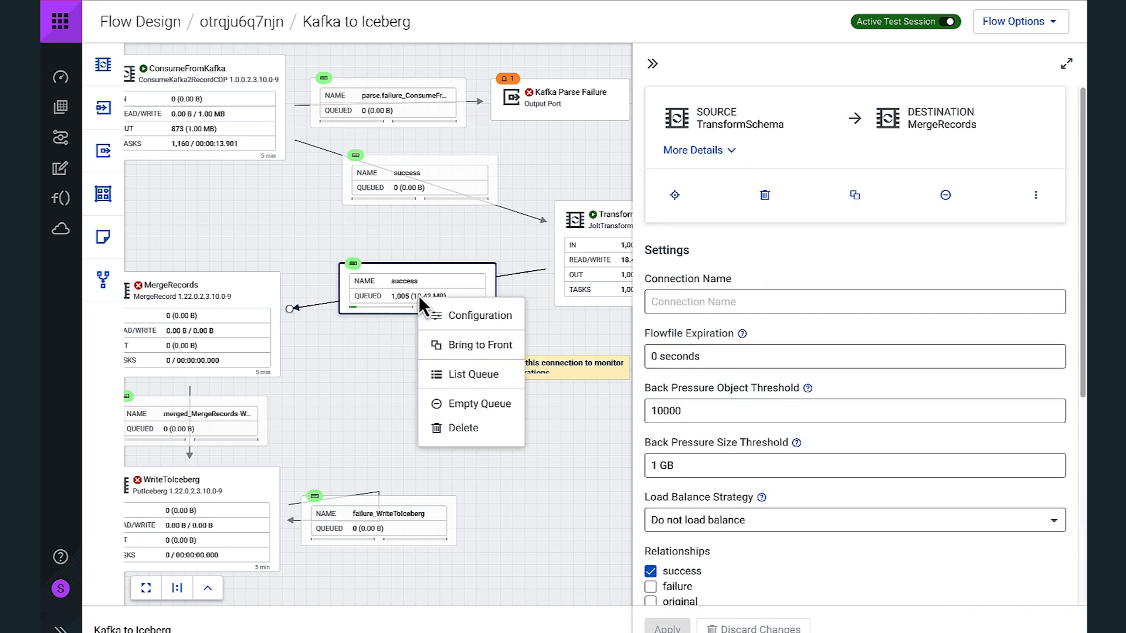
pyautogui.click(330, 367)
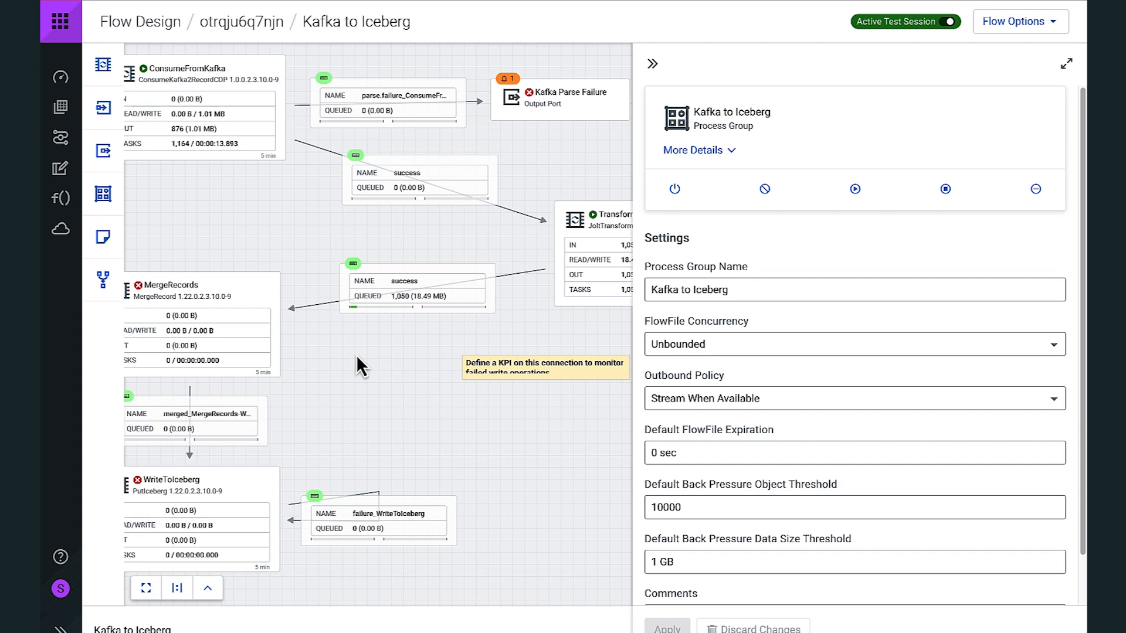
# - Set the Max Bin Age property of the MergeRecords processor to 30 secs and apply the change
pyautogui.moveTo(358, 360); pyautogui.dragTo(428, 354)
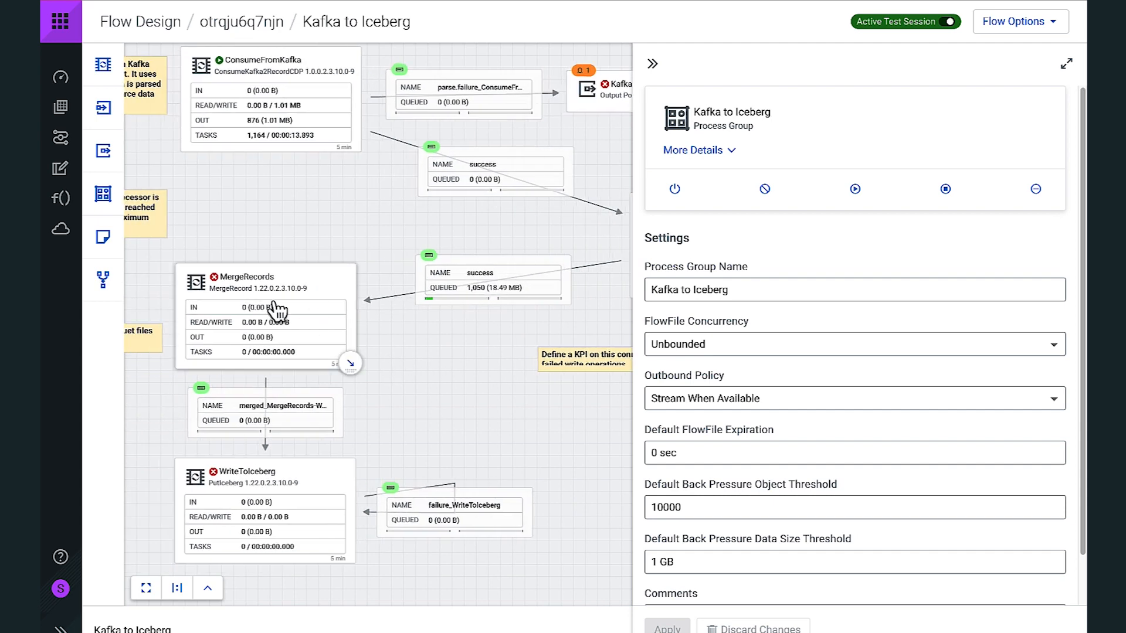
pyautogui.click(256, 317)
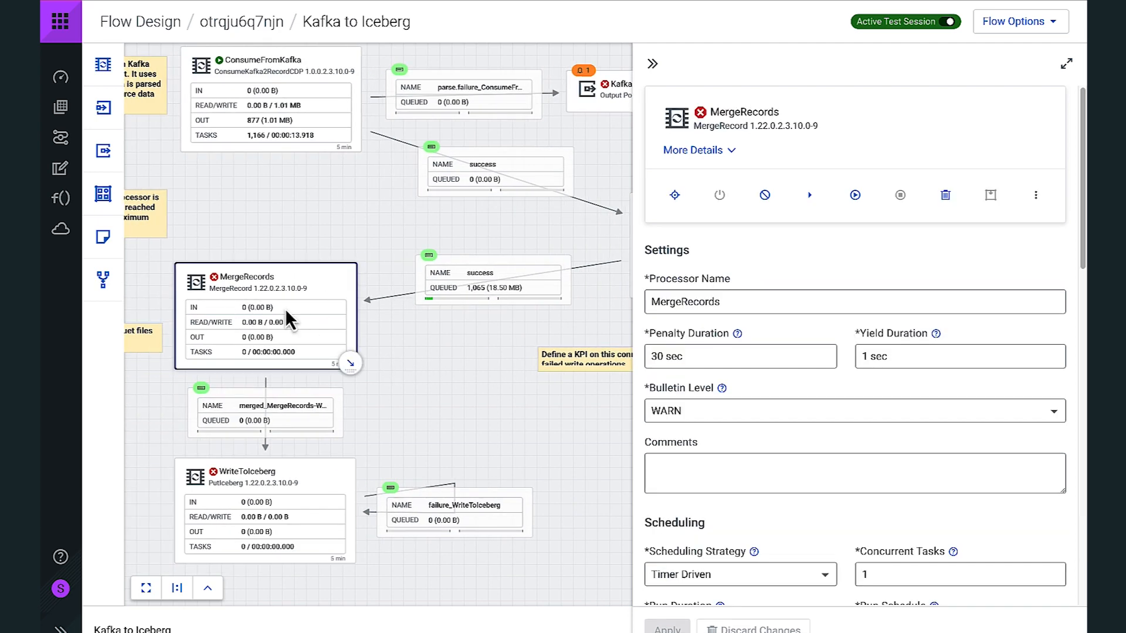
pyautogui.scroll(-4, 736, 420)
pyautogui.scroll(-5, 736, 420)
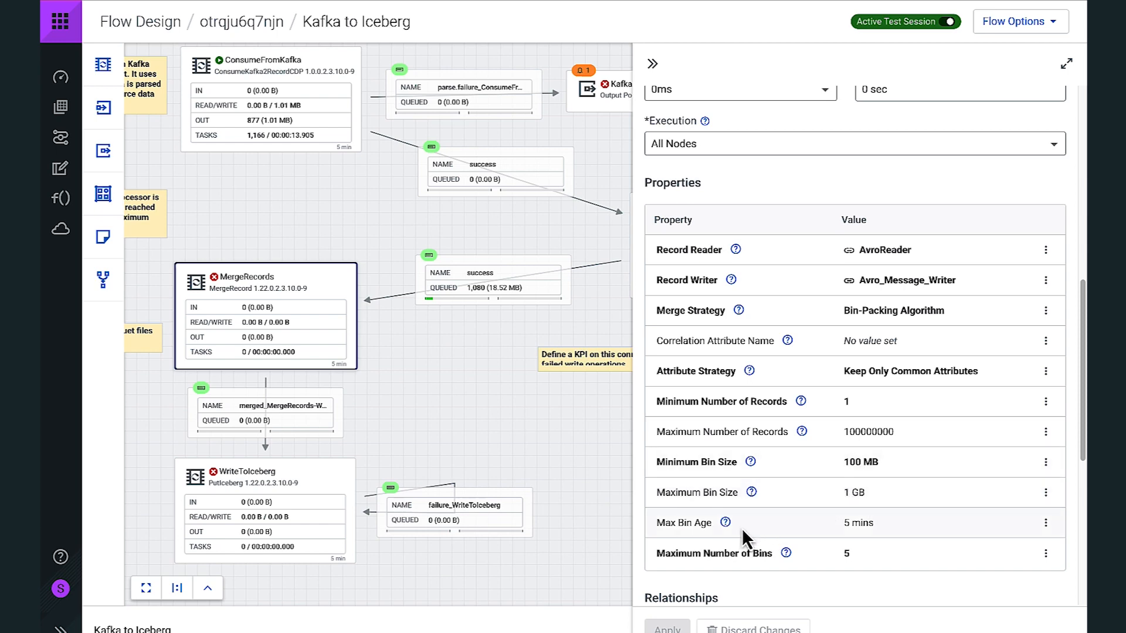
pyautogui.click(847, 522)
pyautogui.click(848, 474)
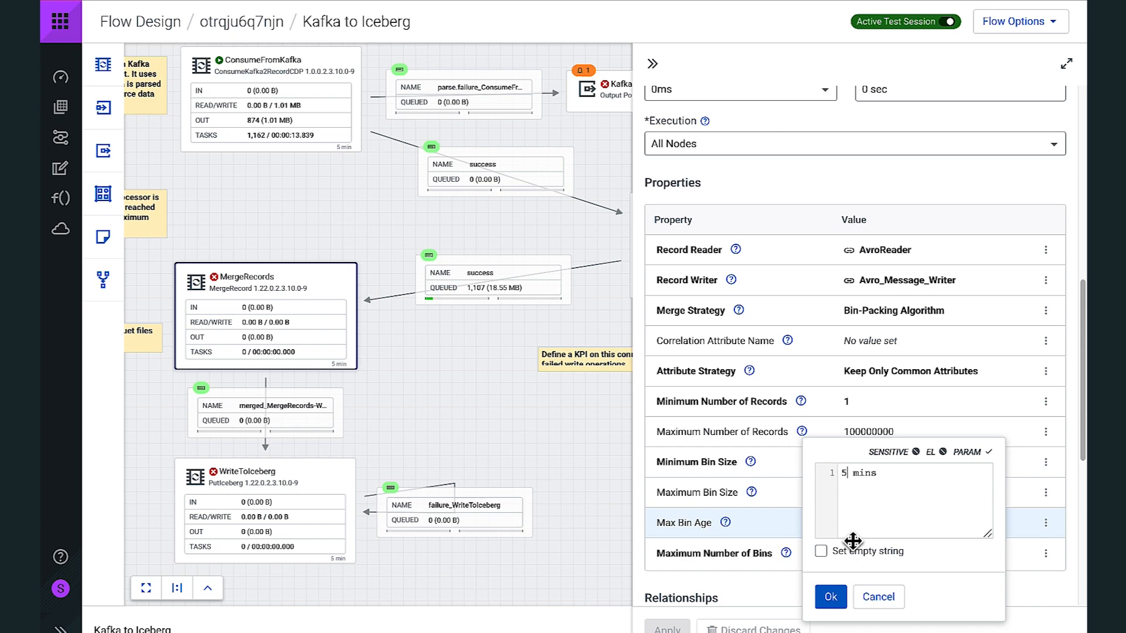
pyautogui.press('BackSpace')
pyautogui.write('30')
pyautogui.press('End')
pyautogui.press('BackSpace')
pyautogui.press('BackSpace')
pyautogui.press('BackSpace')
pyautogui.press('BackSpace')
pyautogui.write('secs')
pyautogui.click(832, 599)
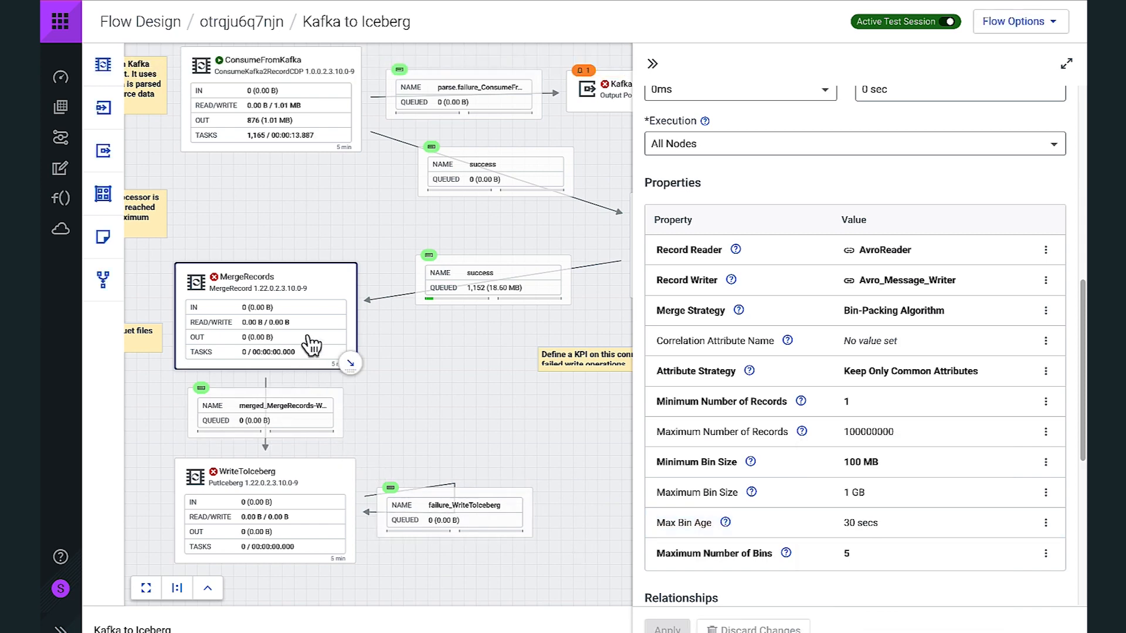
# - Start the MergeRecords processor
pyautogui.scroll(10, 766, 304)
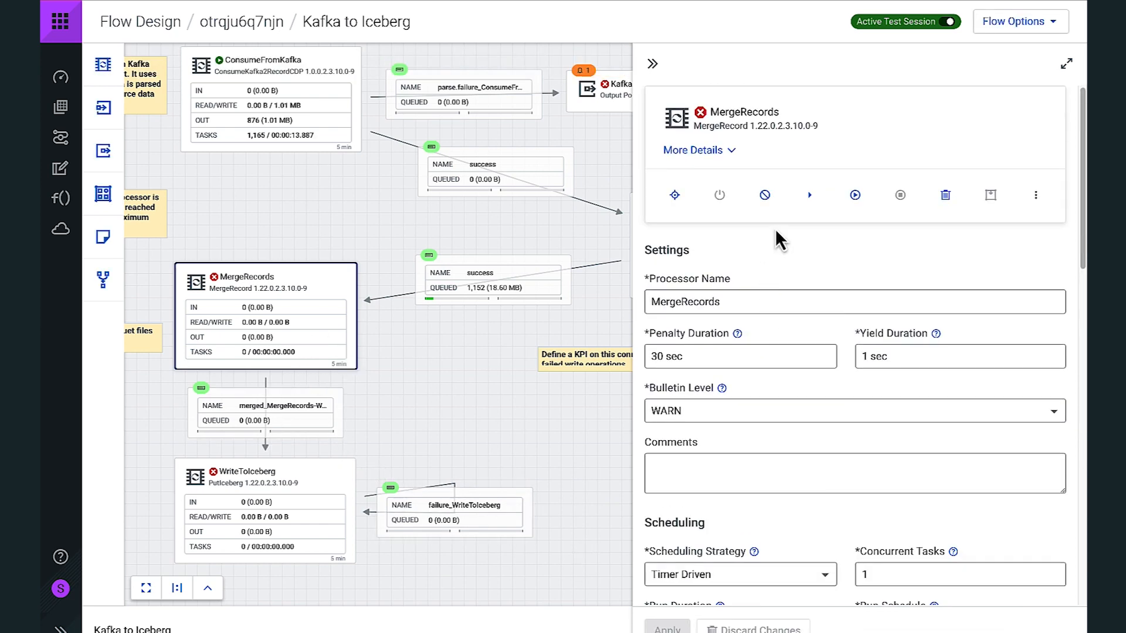
pyautogui.click(854, 196)
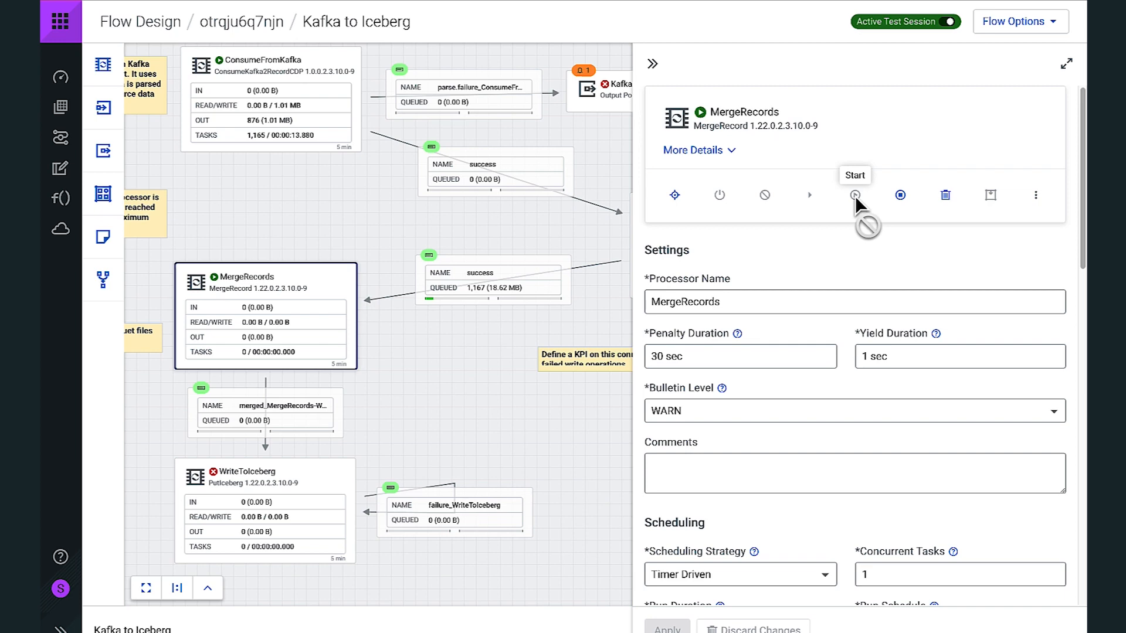
pyautogui.click(411, 393)
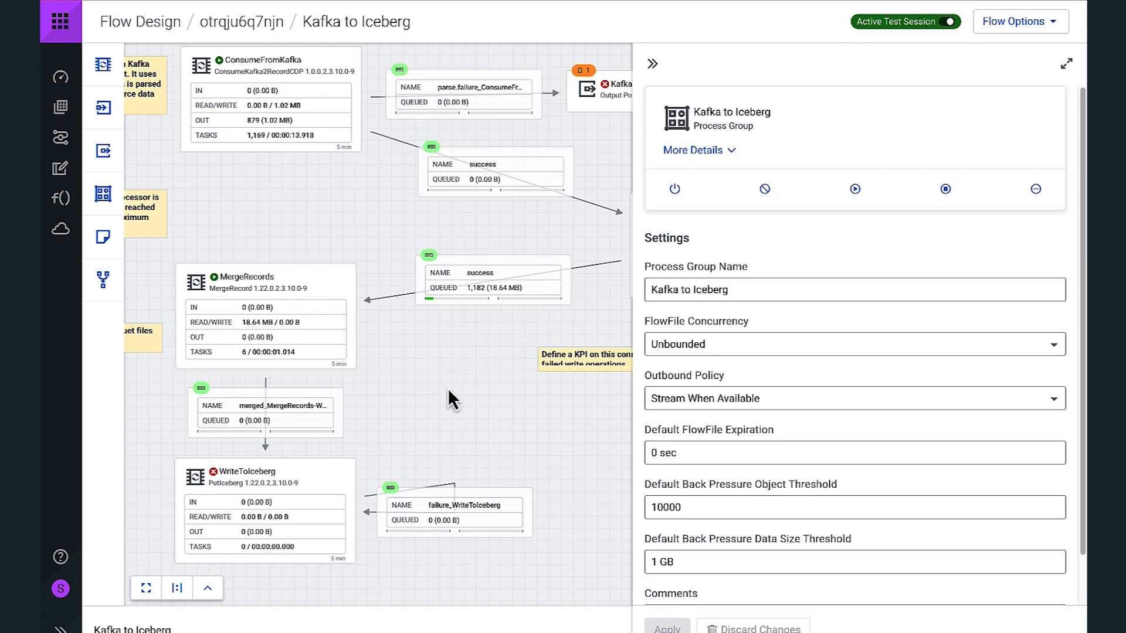
# - Review the WriteToIceberg processor's properties, including its catalog service, catalog namespace, table name and file format
pyautogui.moveTo(448, 388); pyautogui.dragTo(456, 368)
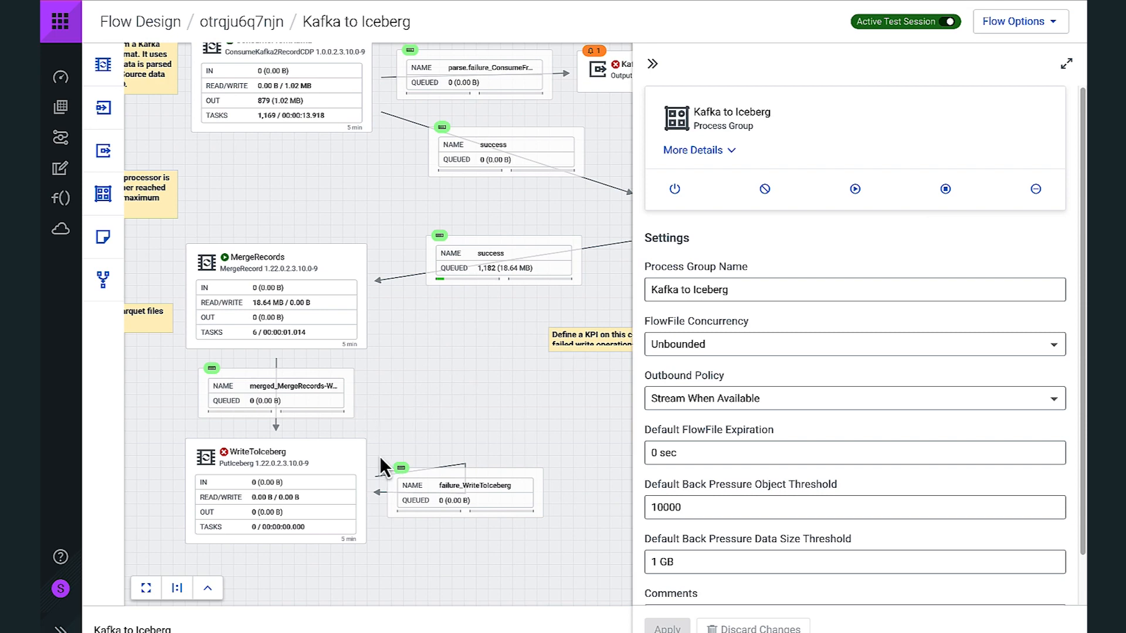
pyautogui.click(328, 478)
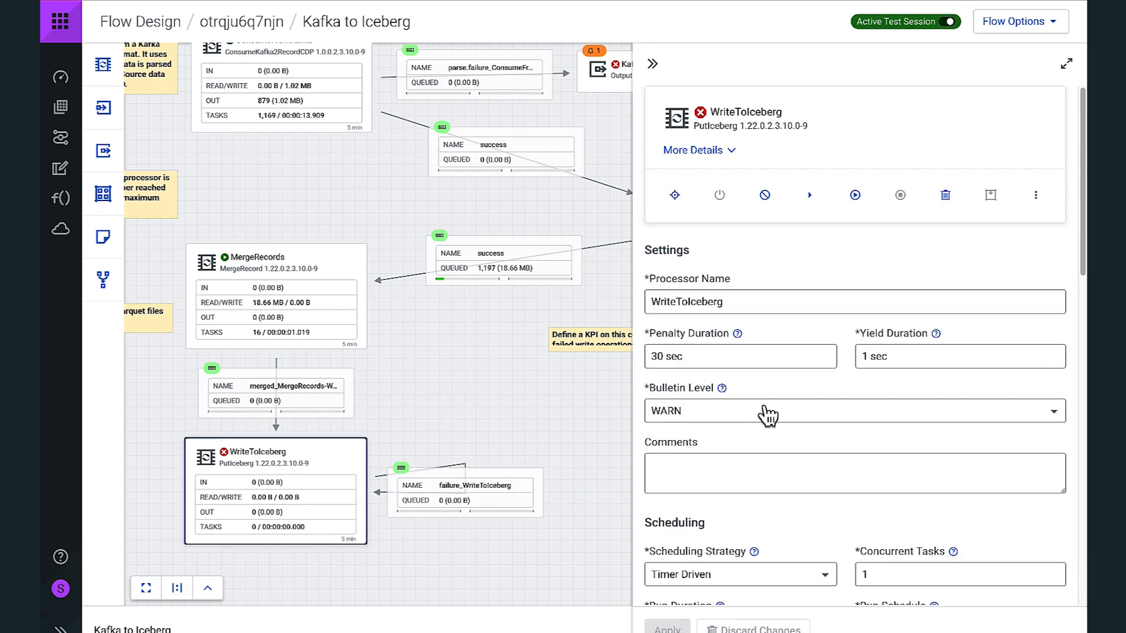
pyautogui.scroll(-1, 765, 415)
pyautogui.scroll(-10, 765, 415)
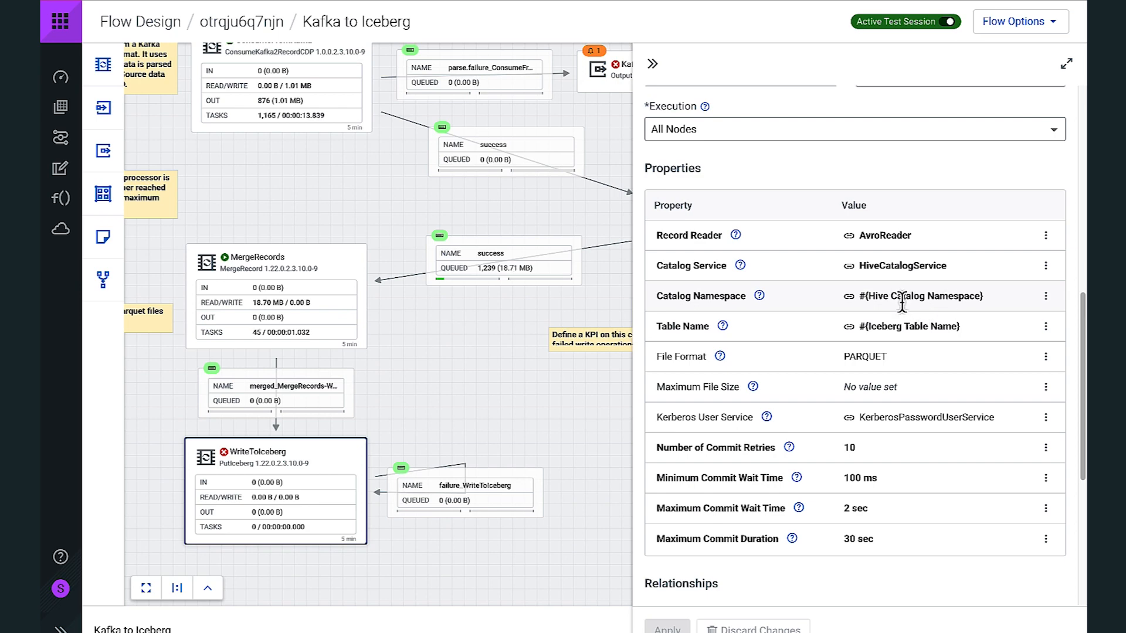
pyautogui.scroll(-1, 901, 300)
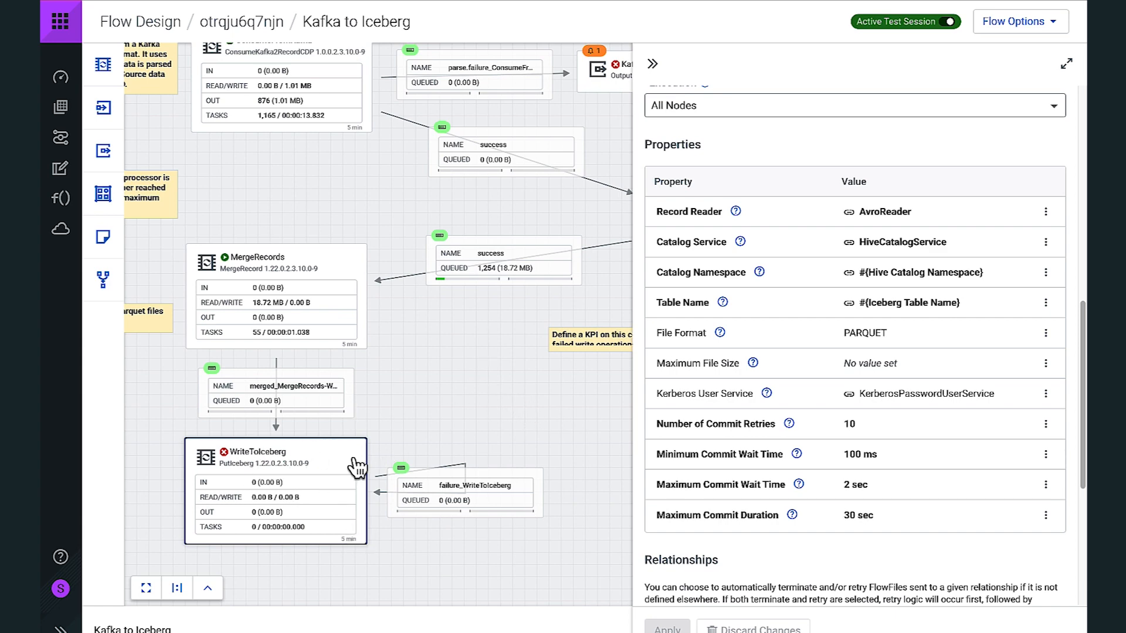
pyautogui.rightClick(320, 462)
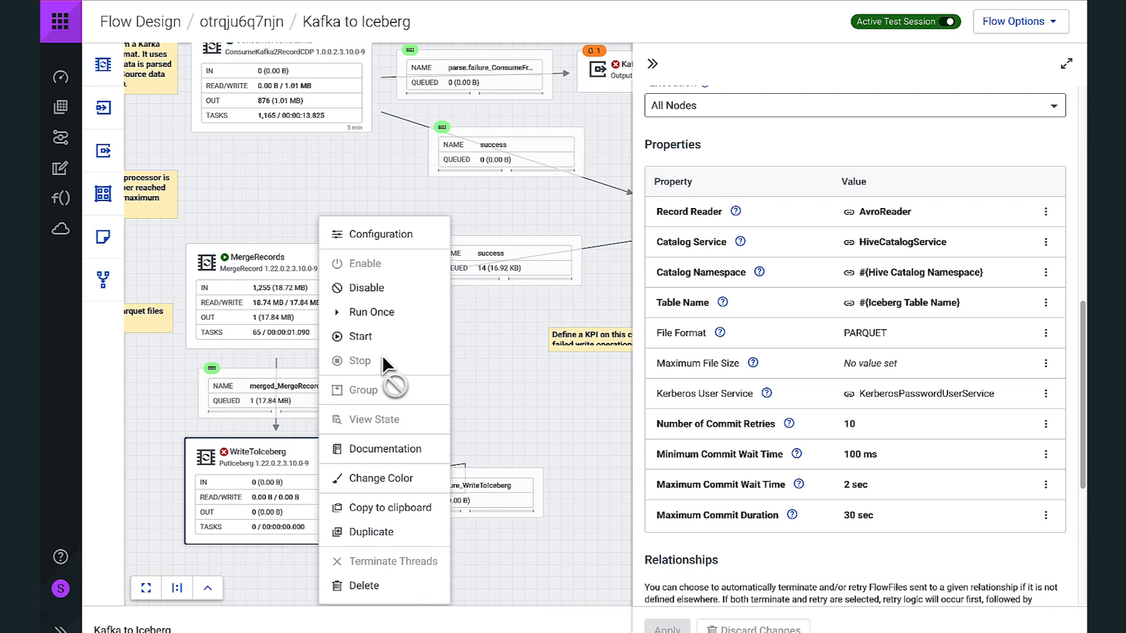
pyautogui.click(509, 383)
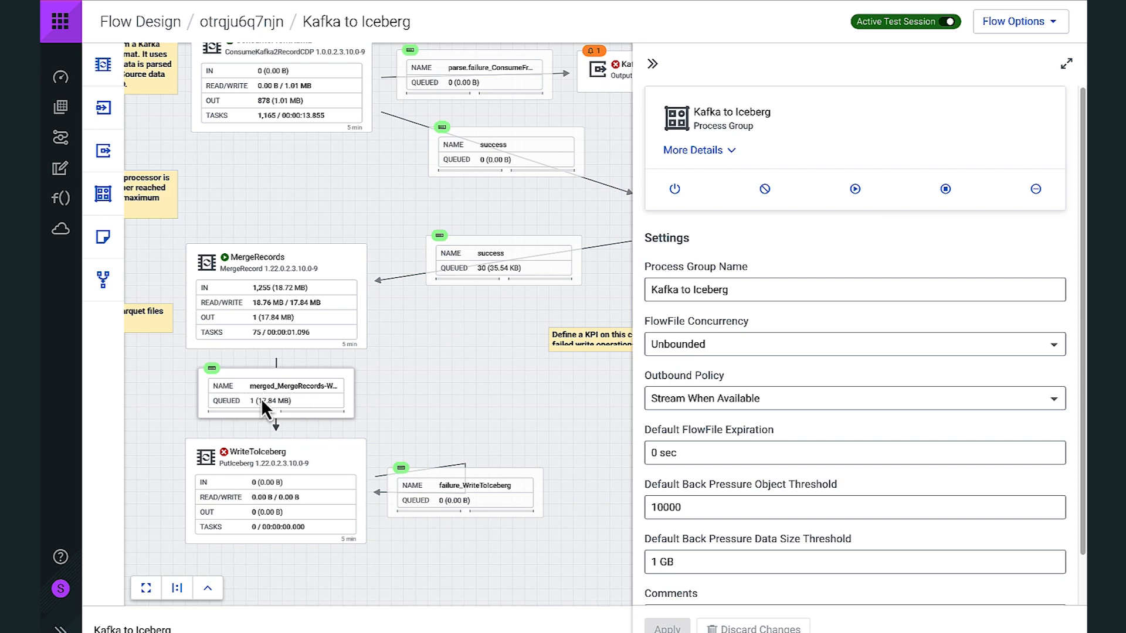
# - Start the WriteToIceberg processor and check its bulletin
pyautogui.rightClick(294, 474)
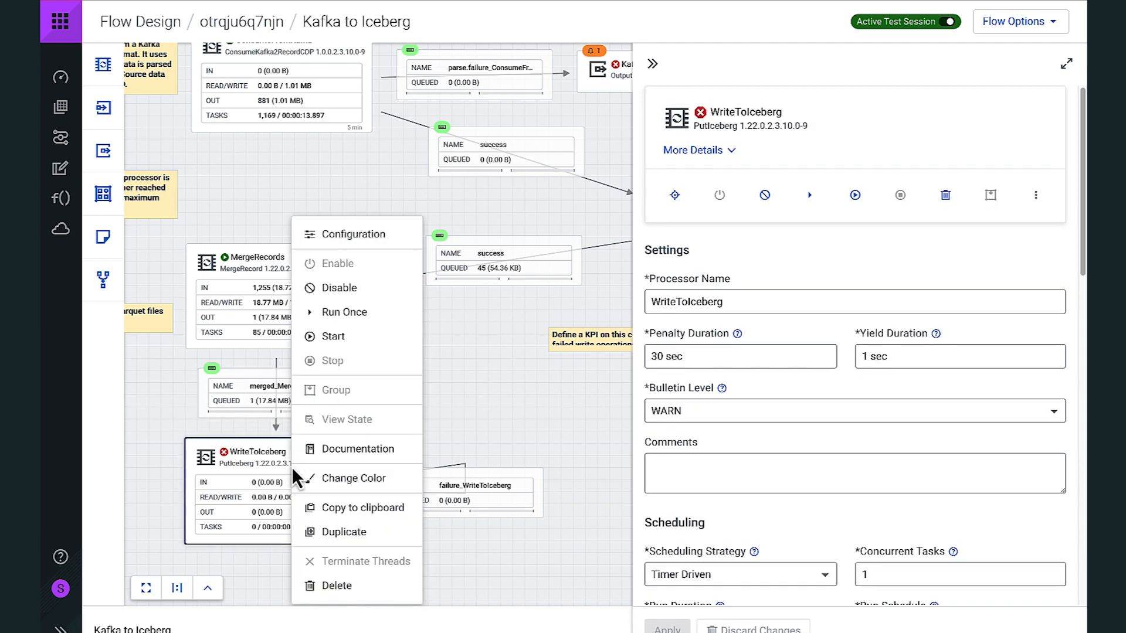
pyautogui.click(333, 336)
pyautogui.click(447, 394)
pyautogui.moveTo(448, 394); pyautogui.dragTo(442, 344)
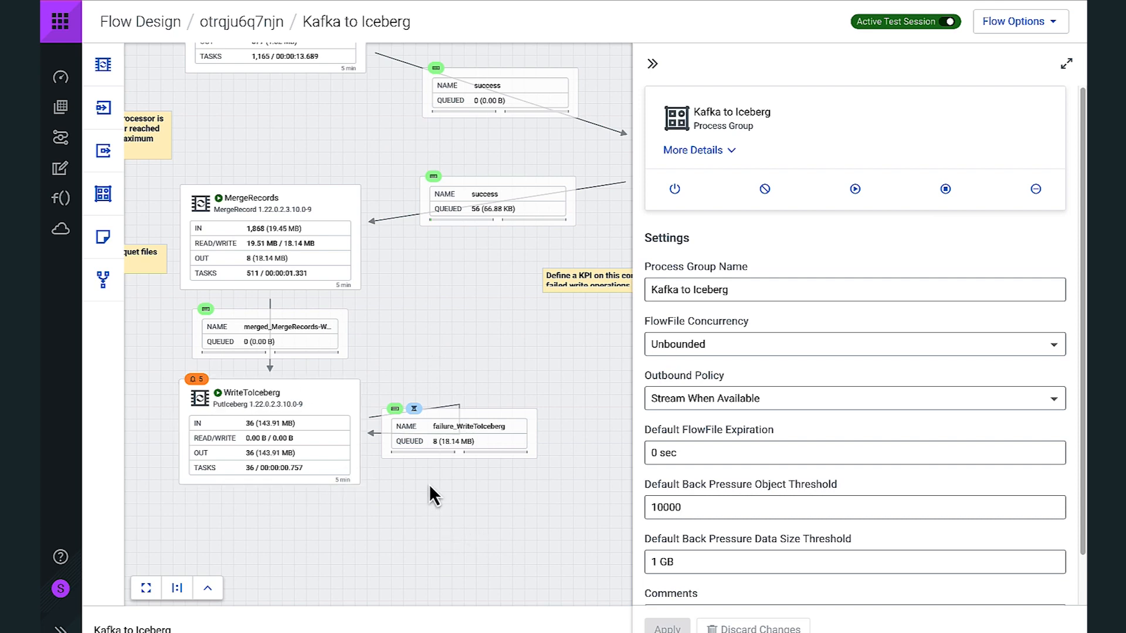
pyautogui.moveTo(200, 381)
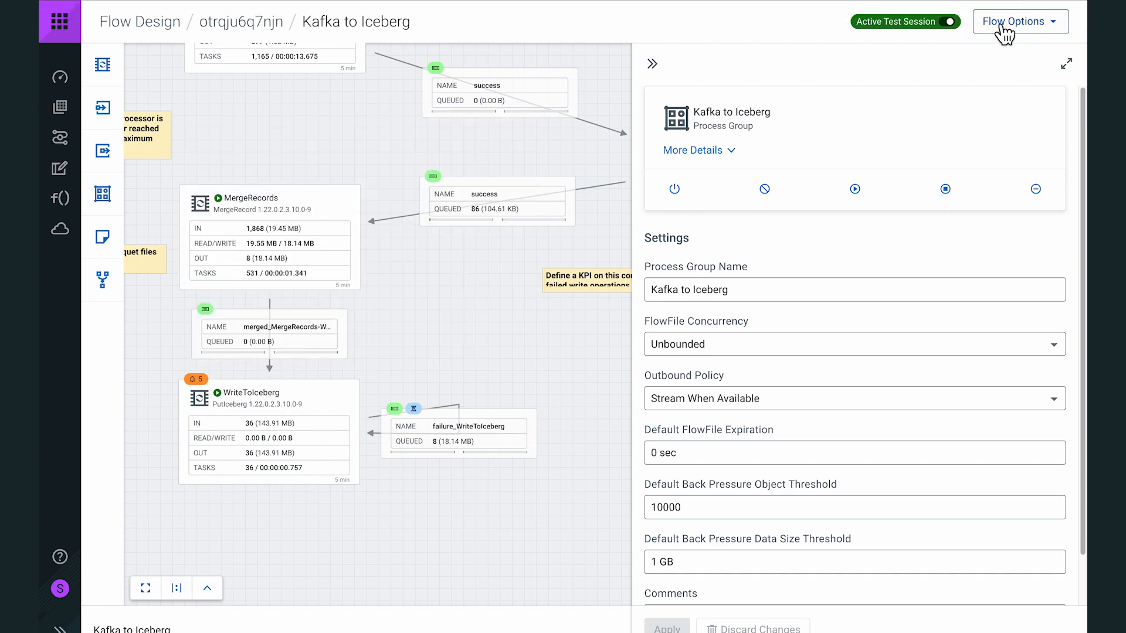
# - Set the flow's Iceberg Table Name parameter to syslog_critical_archive, apply the change and acknowledge the affected components
pyautogui.click(1004, 23)
pyautogui.click(963, 113)
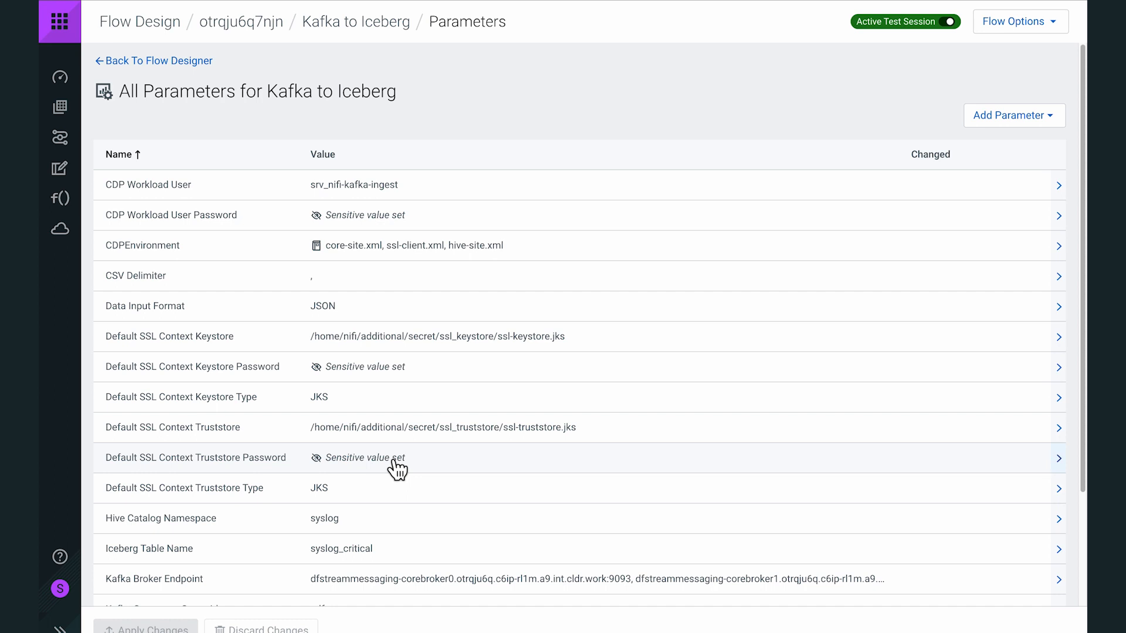
pyautogui.scroll(-1, 346, 497)
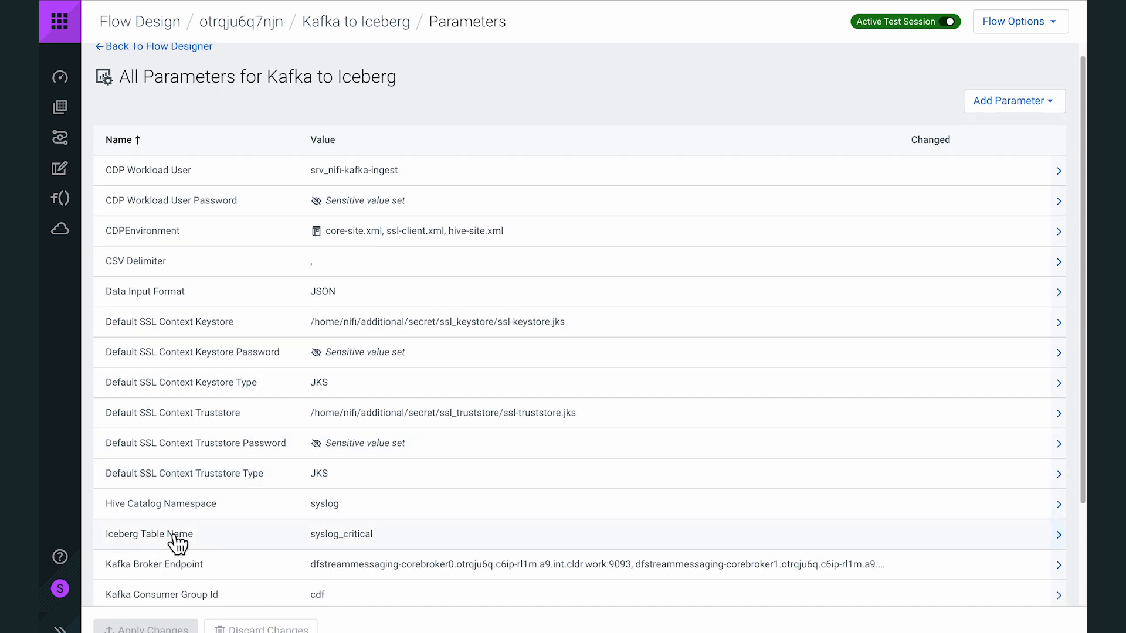
pyautogui.click(391, 540)
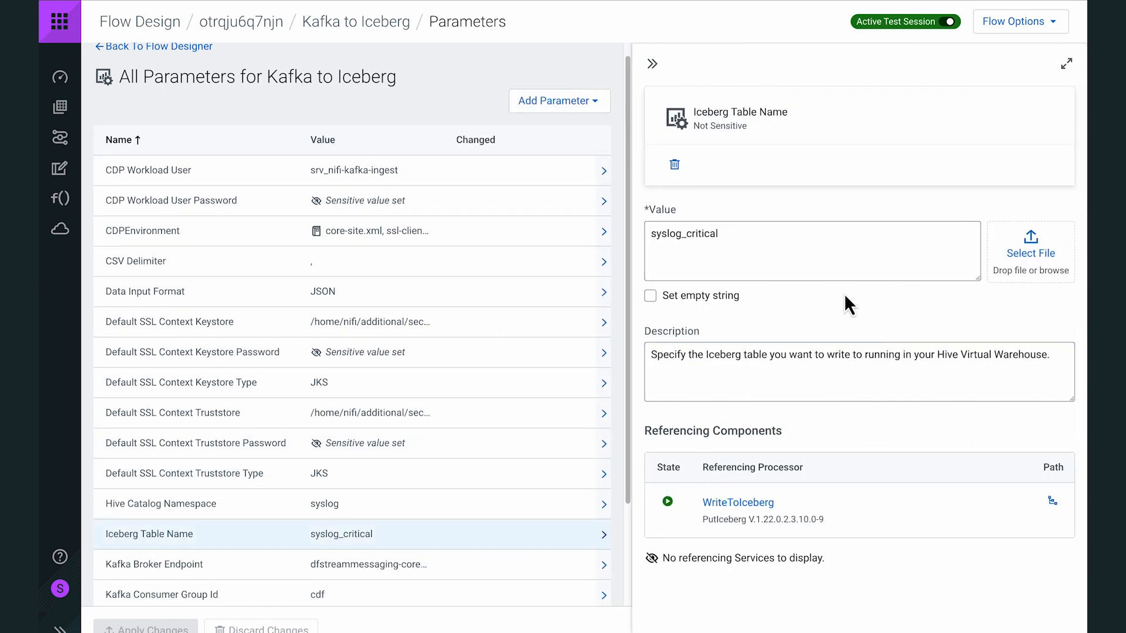
pyautogui.click(798, 244)
pyautogui.write('_archive')
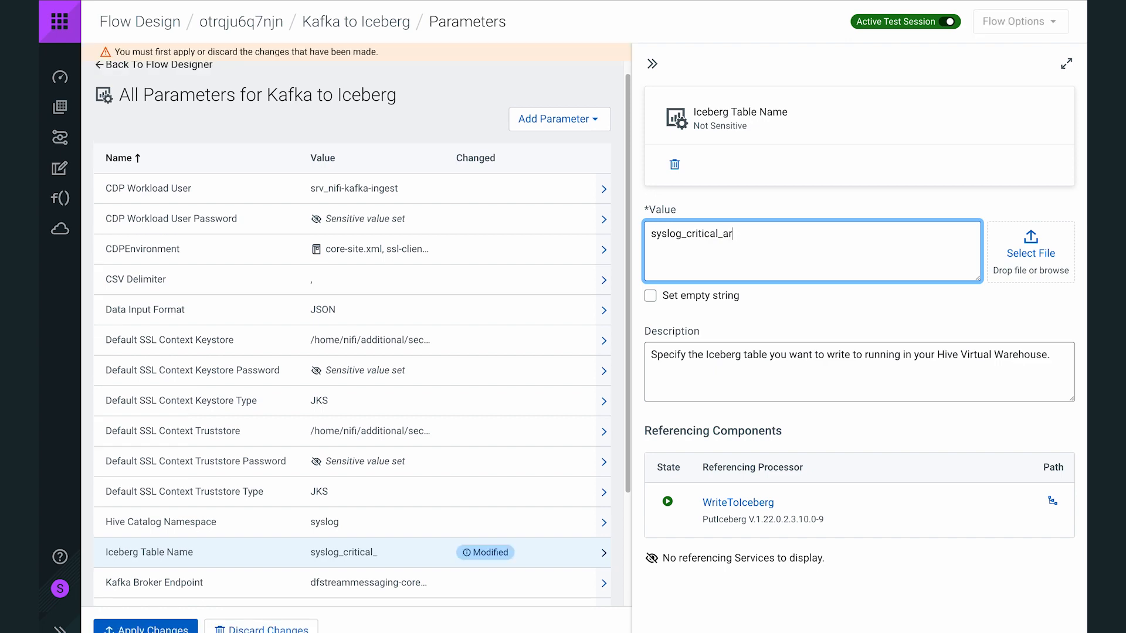
pyautogui.click(147, 629)
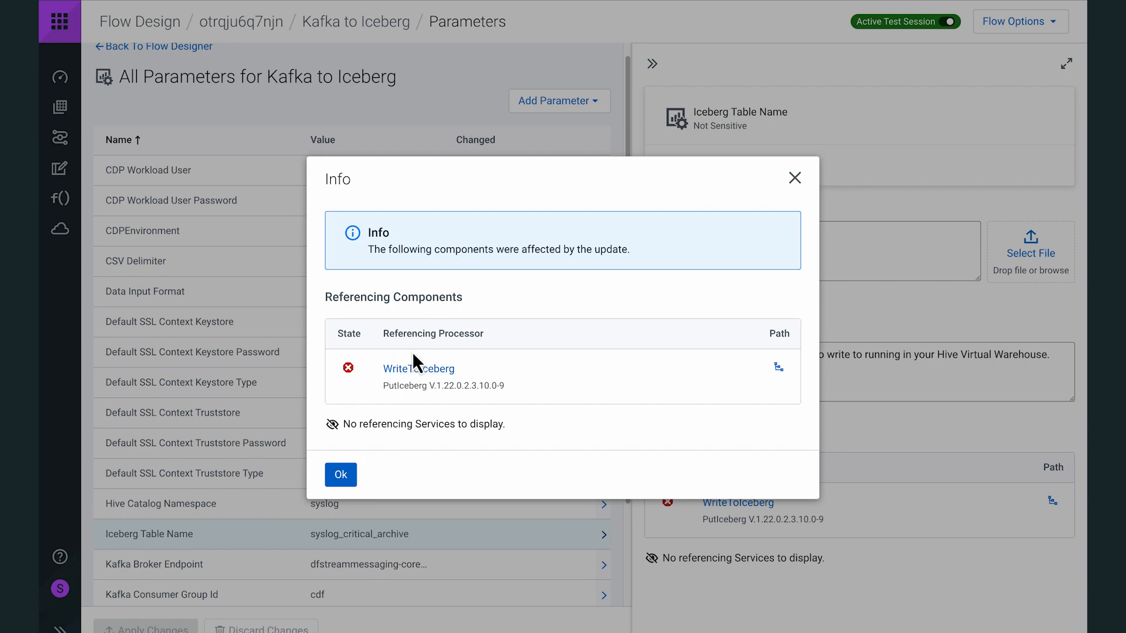
pyautogui.click(355, 484)
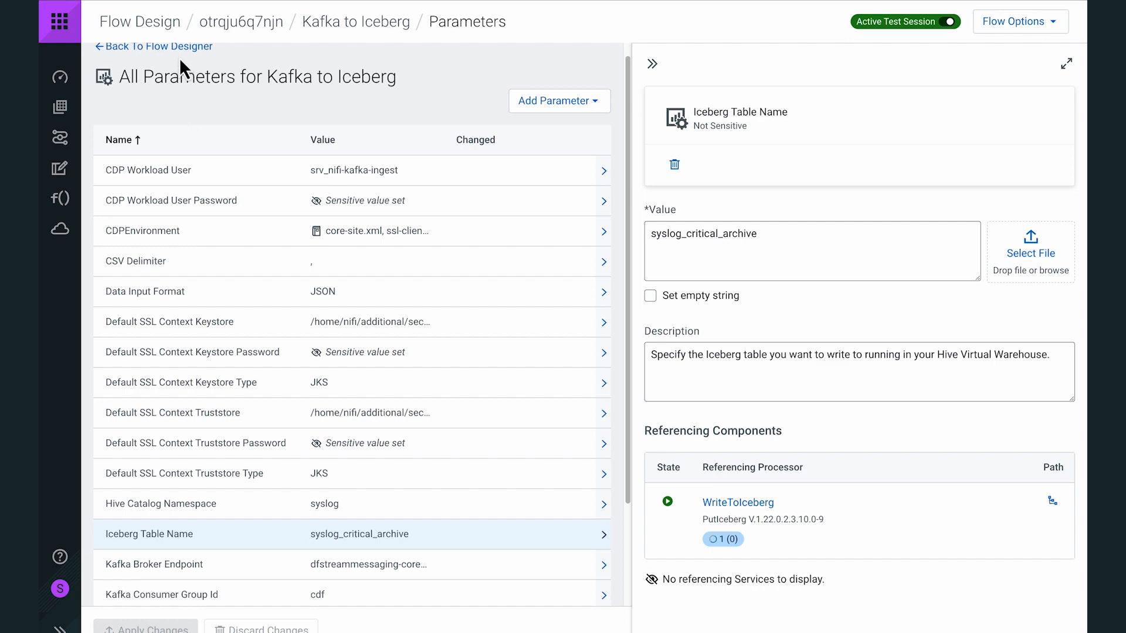
# - Go to the WriteToIceberg processor from the parameter's references and check its statistics and failure queue on the canvas
pyautogui.click(763, 505)
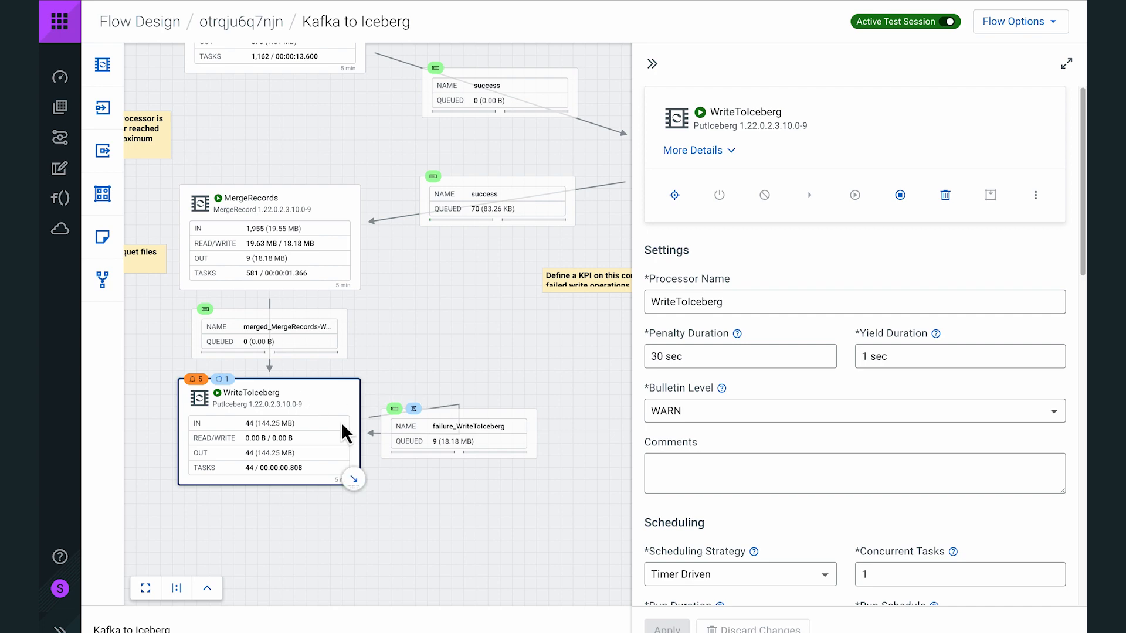
pyautogui.scroll(5, 449, 461)
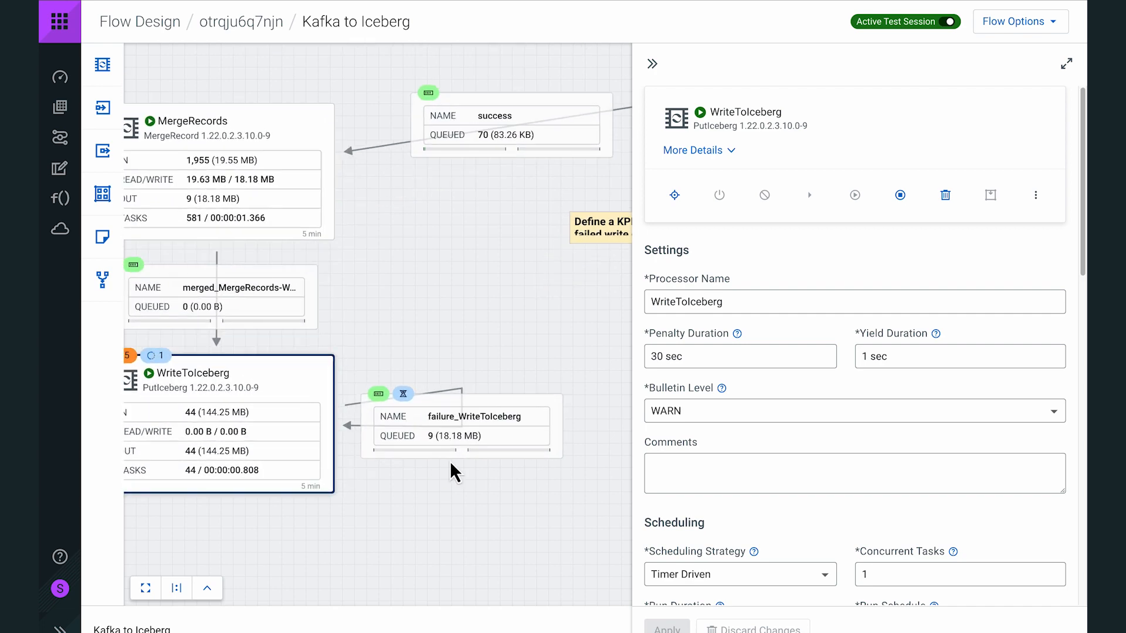
pyautogui.moveTo(473, 481); pyautogui.dragTo(492, 479)
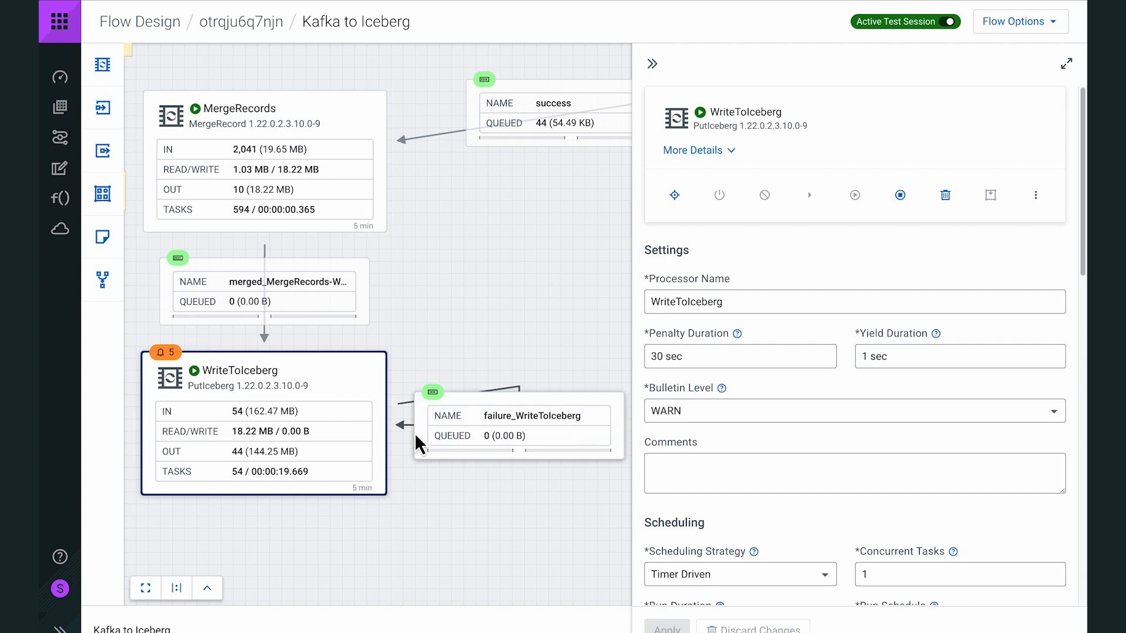
# - Move the TransformSchema processor closer to the ConsumeFromKafka and MergeRecords processors
pyautogui.scroll(-3, 491, 356)
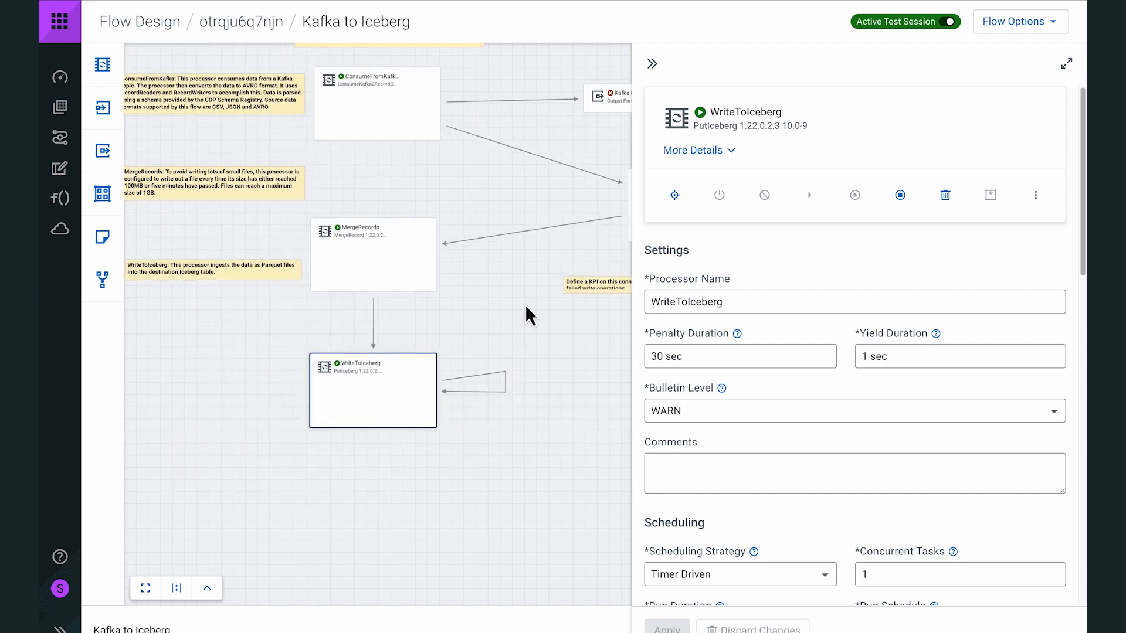
pyautogui.scroll(1, 460, 368)
pyautogui.moveTo(588, 277); pyautogui.dragTo(469, 273)
pyautogui.scroll(2, 453, 373)
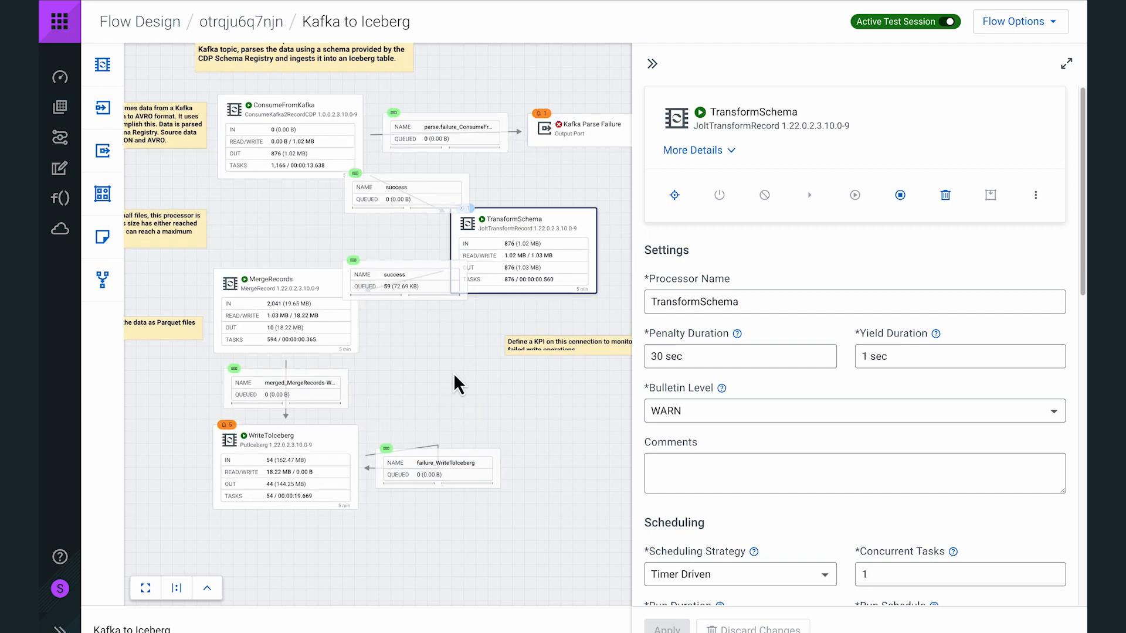
pyautogui.moveTo(573, 252); pyautogui.dragTo(596, 251)
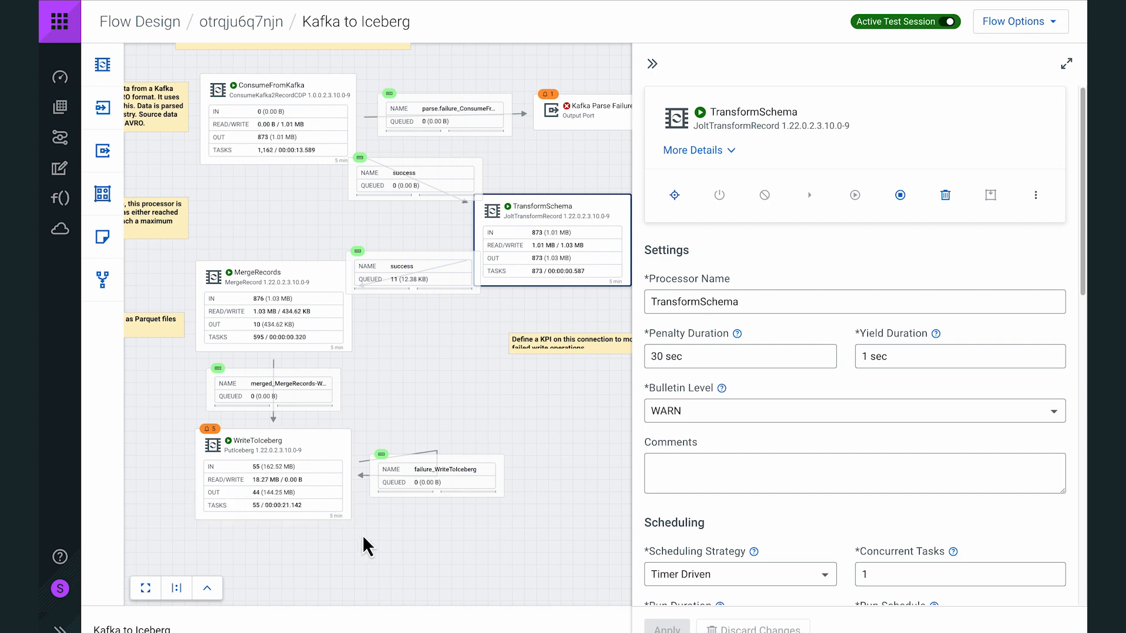
# - Examine the MergeRecords and WriteToIceberg statistics and queues on the canvas, and view the flow's test session and catalog publishing options
pyautogui.moveTo(363, 539); pyautogui.dragTo(437, 513)
pyautogui.scroll(5, 376, 492)
pyautogui.scroll(-4, 377, 491)
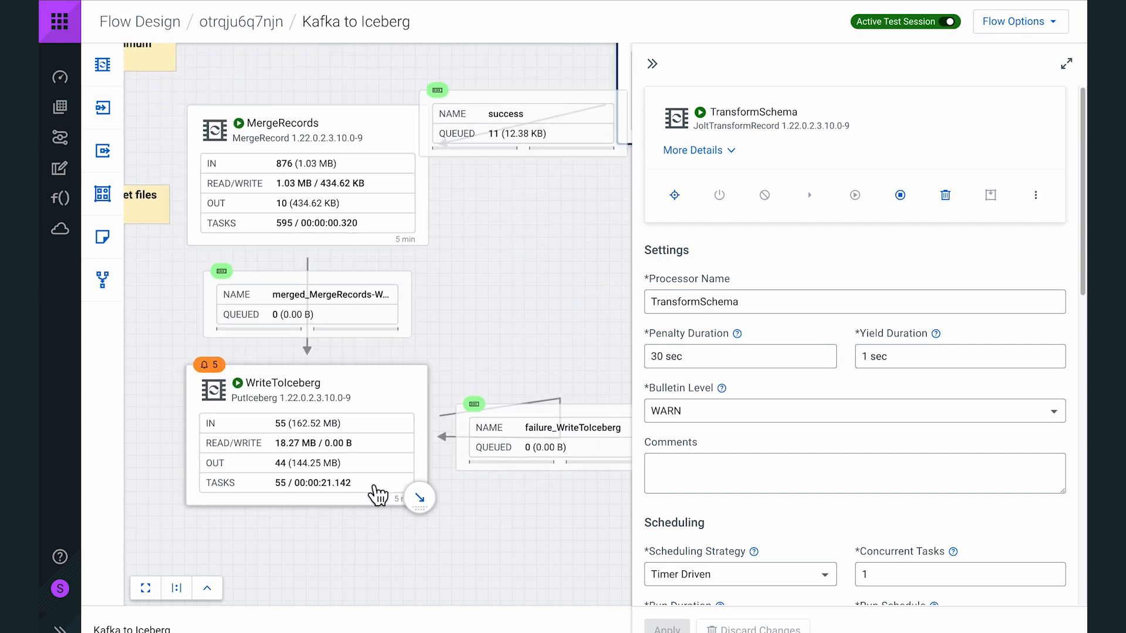
pyautogui.moveTo(493, 340); pyautogui.dragTo(421, 421)
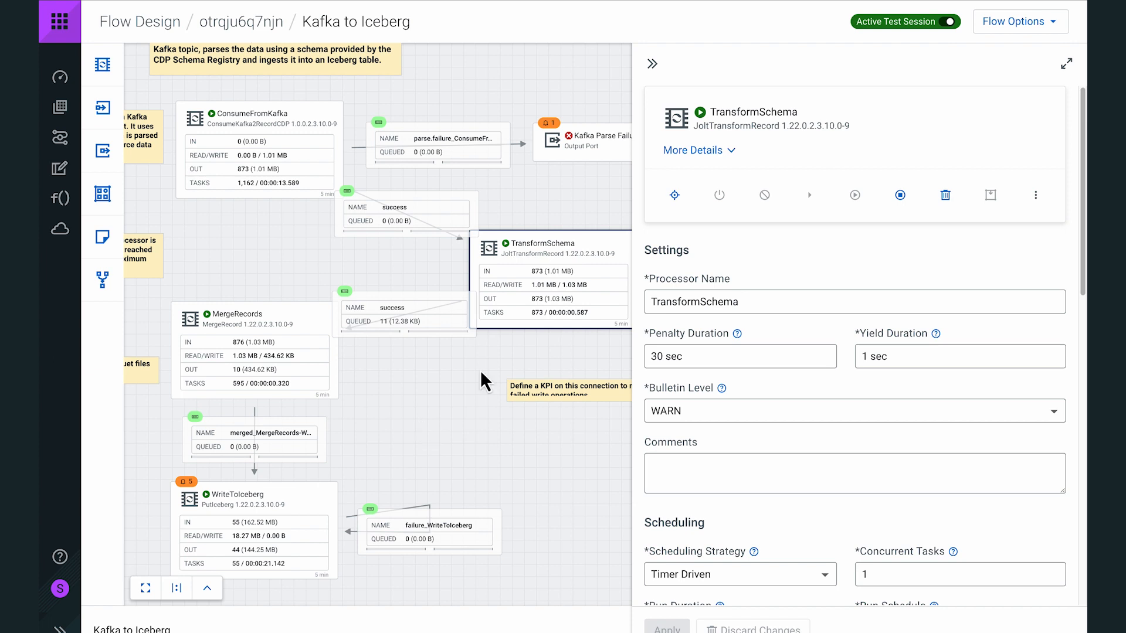
pyautogui.click(1006, 27)
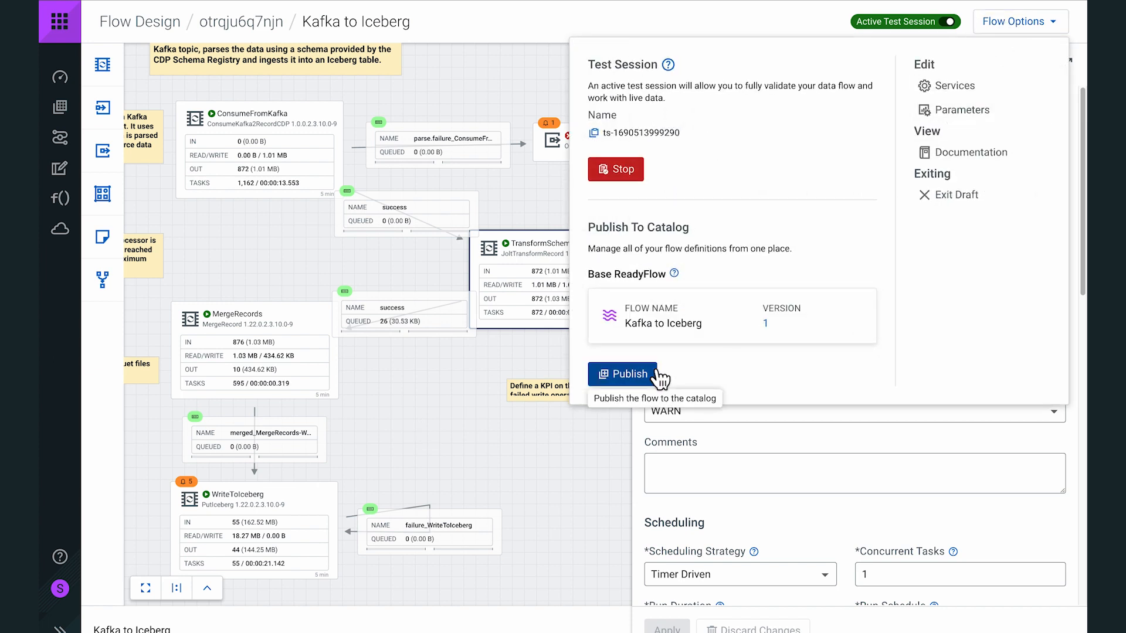
pyautogui.click(432, 404)
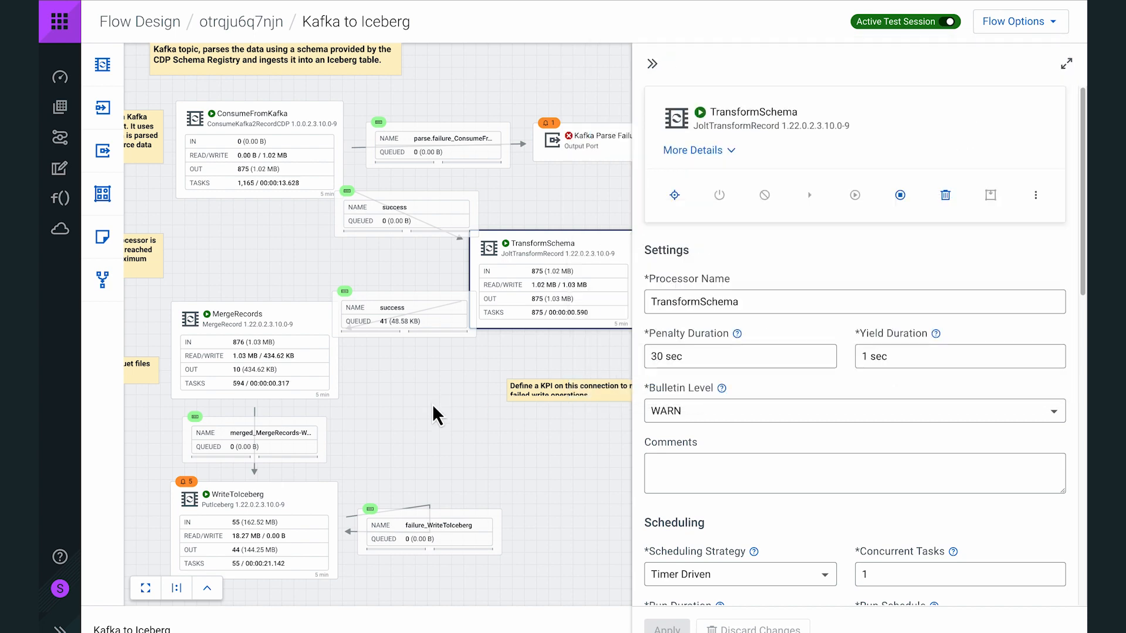
pyautogui.scroll(-1, 469, 412)
pyautogui.scroll(-2, 469, 413)
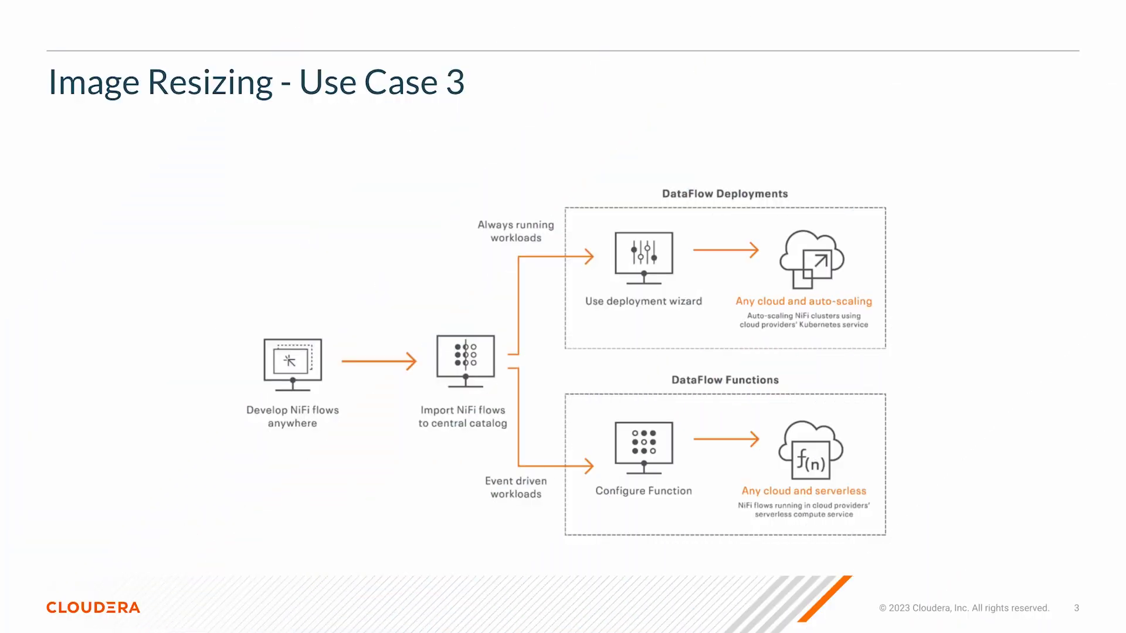
pyautogui.click(100, 613)
pyautogui.click(190, 516)
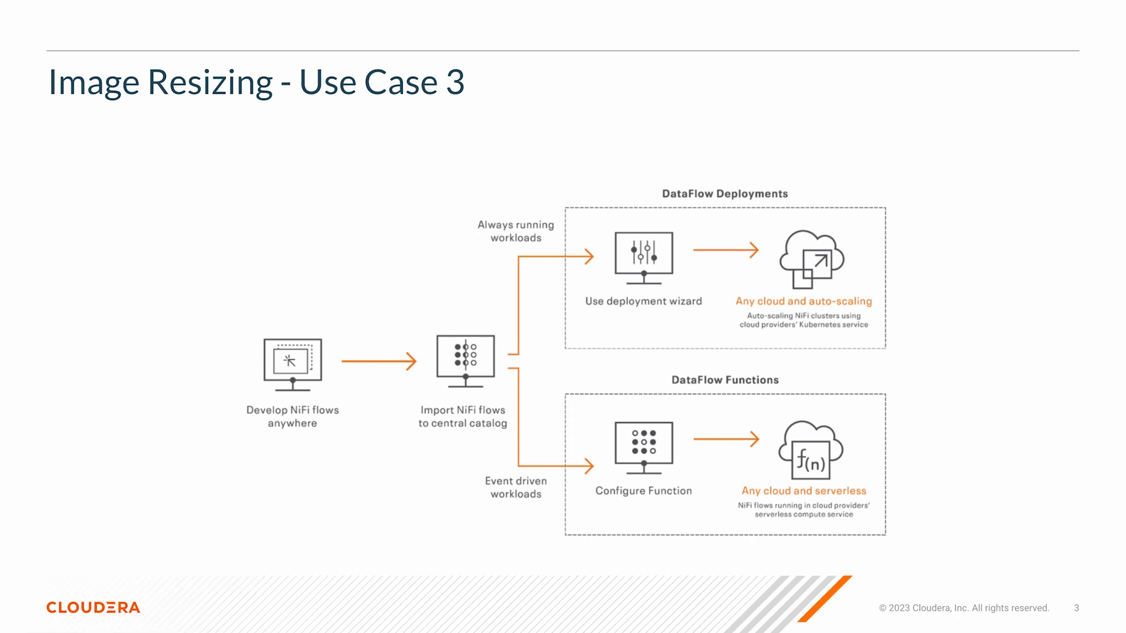